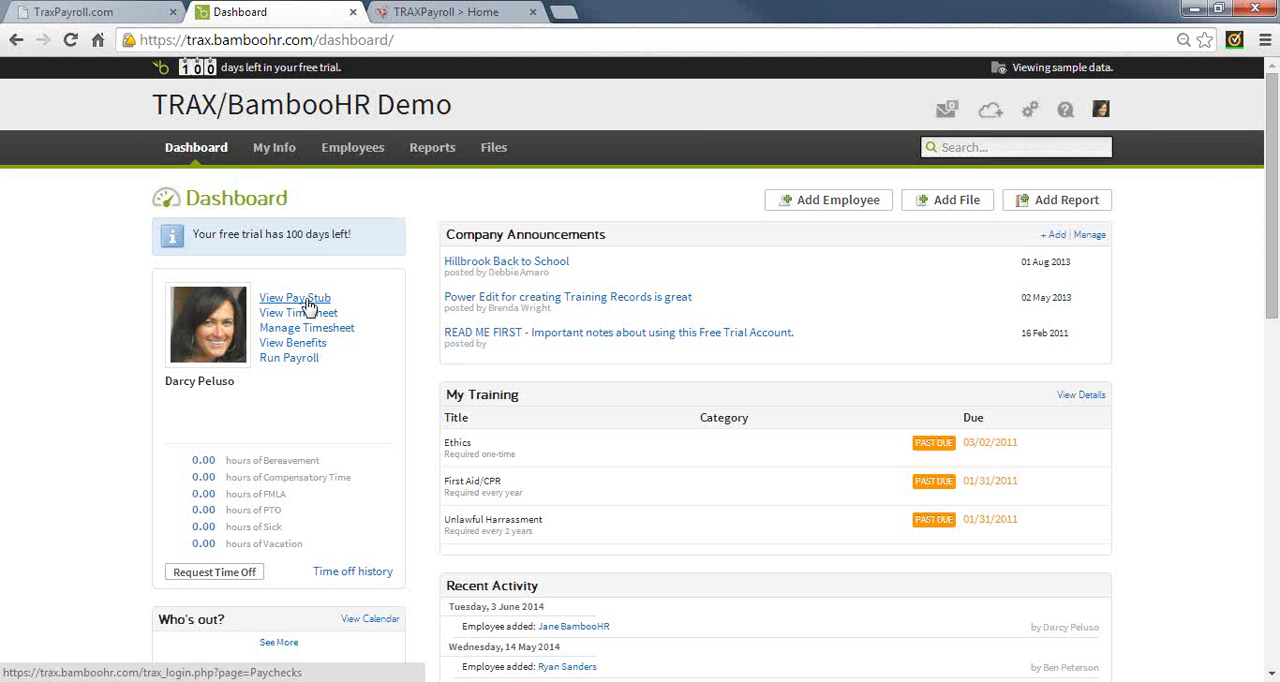
Go from the BambooHR dashboard to the employee's paychecks in TRAXPayroll and open the pay stub for check date 6/2/2014
left_click(295, 298)
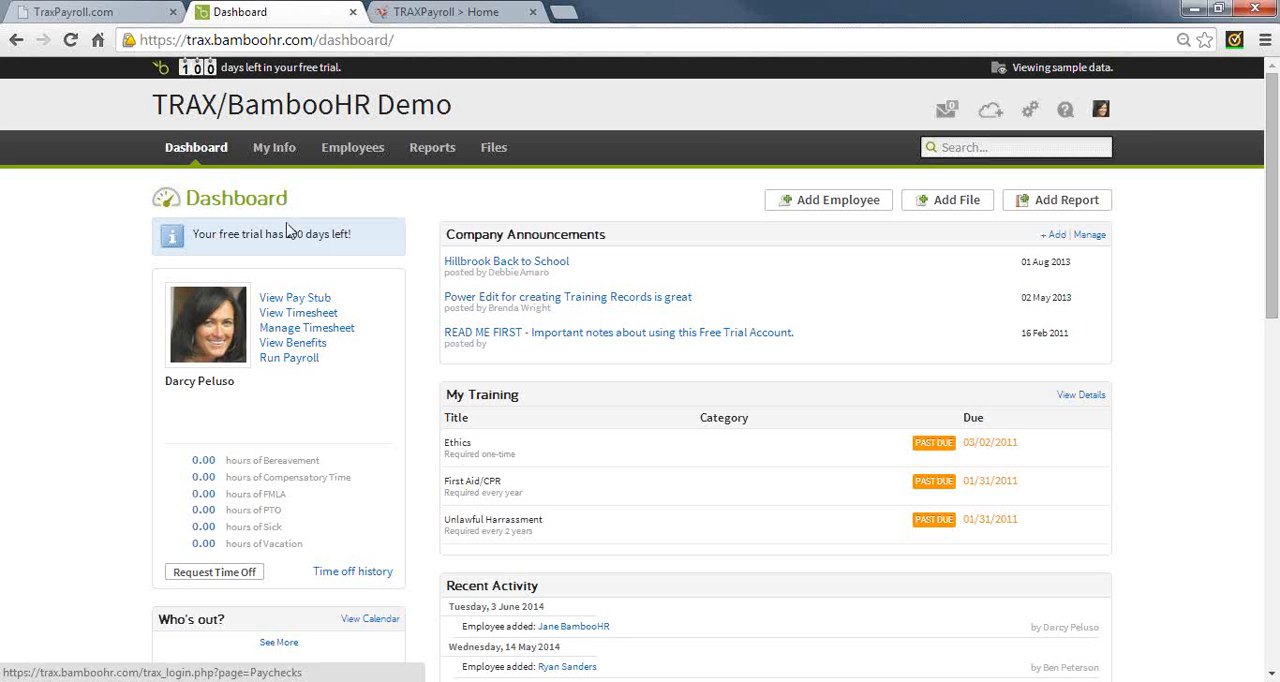
left_click(90, 12)
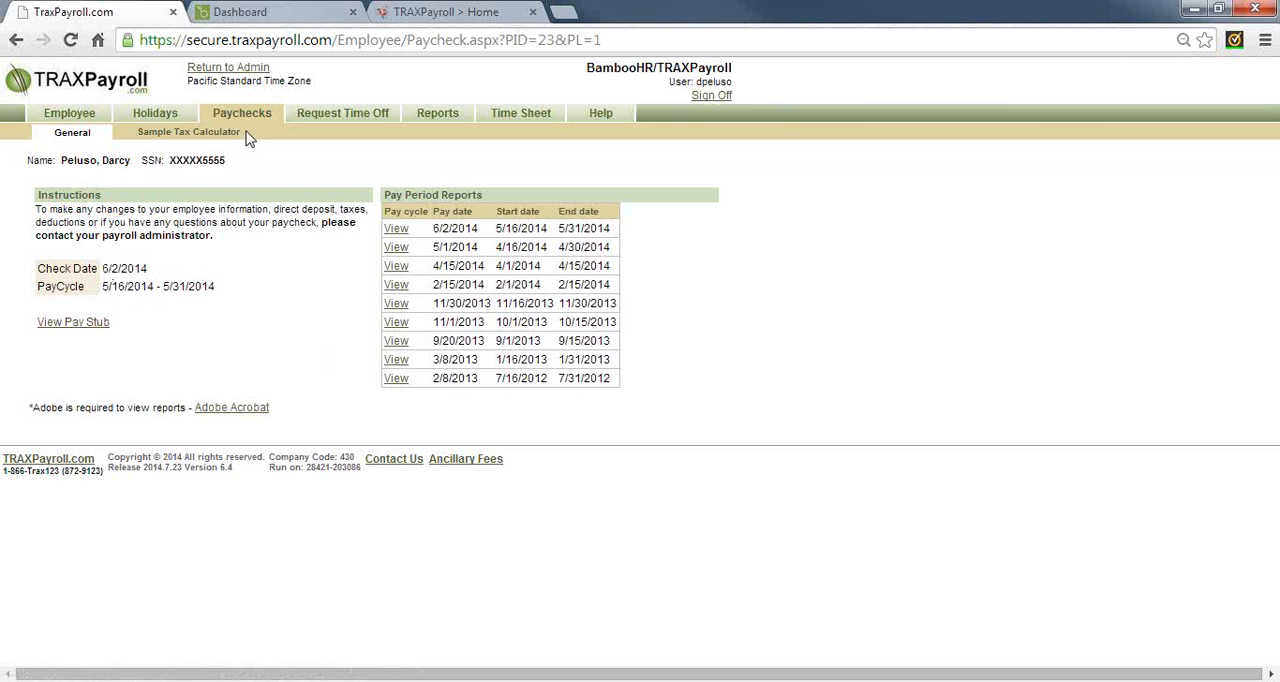
left_click(70, 323)
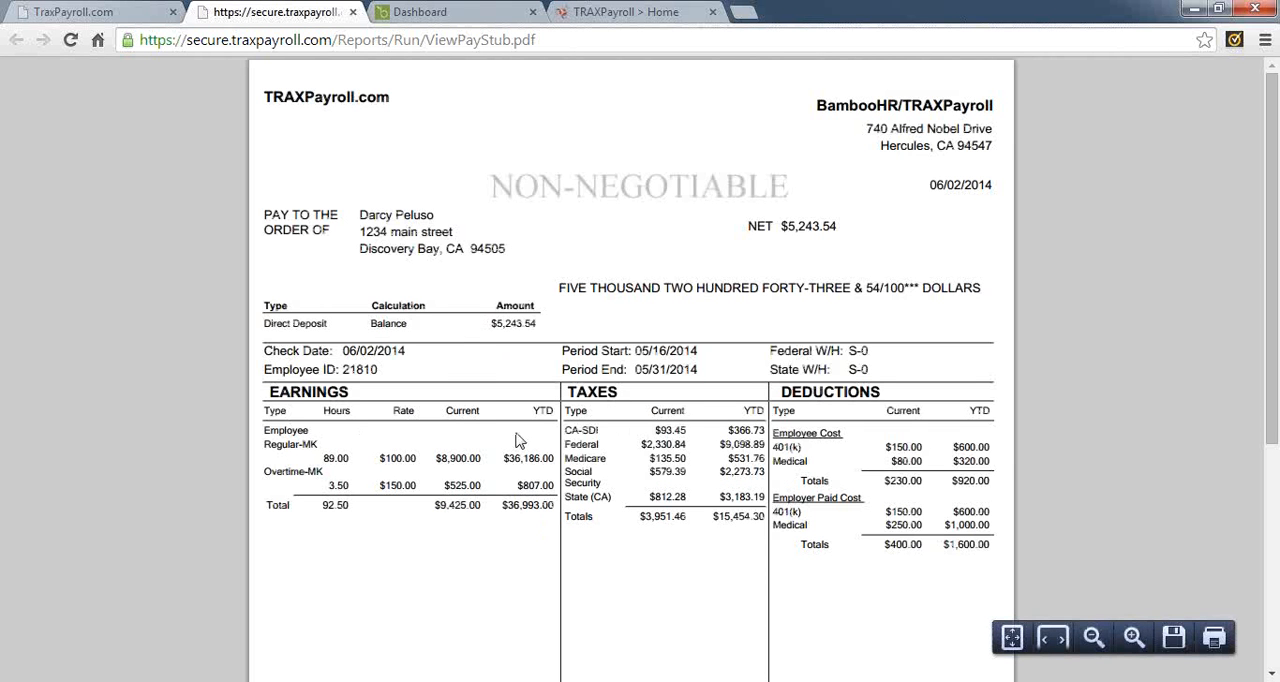
Examine the pay stub's earnings, taxes, deductions, employer paid costs and personal time balance, and close the pay stub
double_click(295, 391)
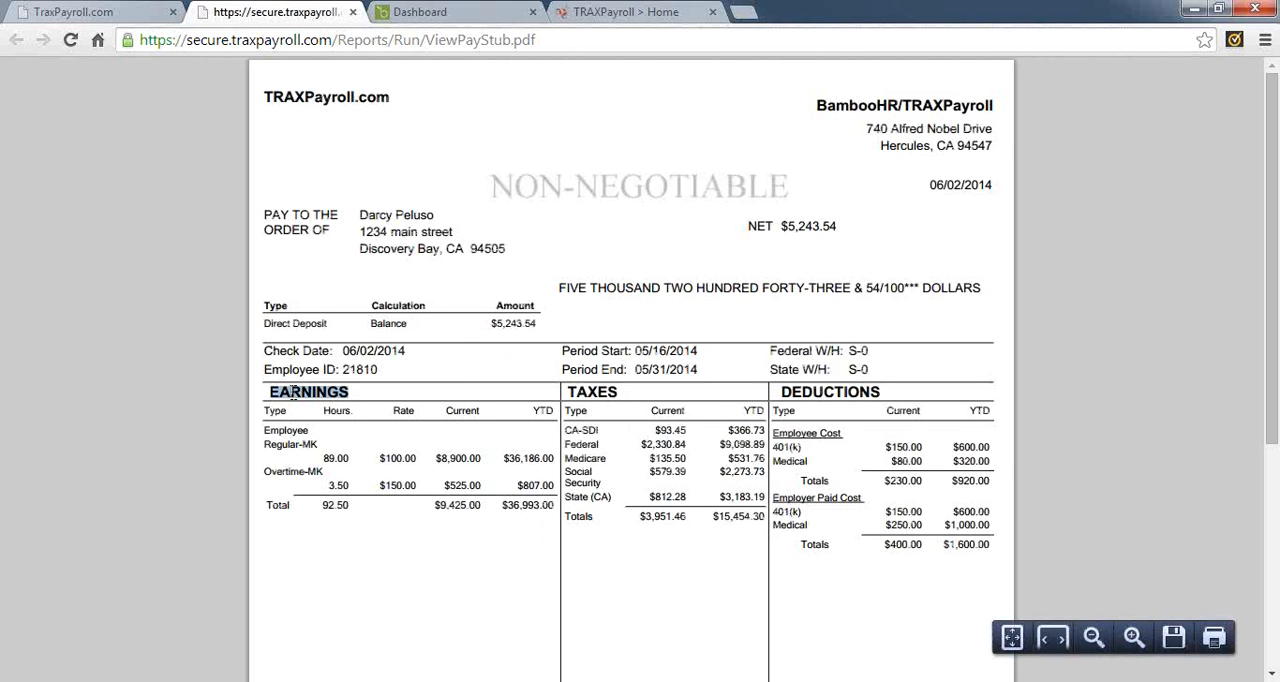
double_click(605, 392)
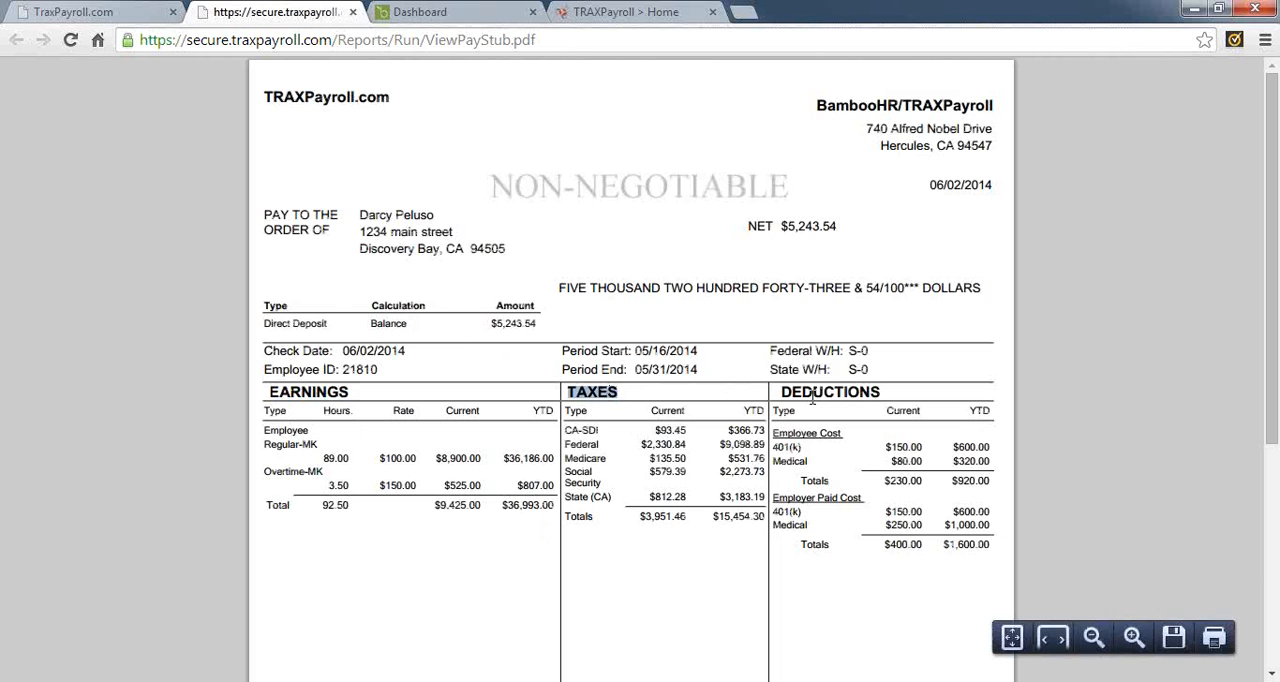
left_click(812, 398)
double_click(812, 394)
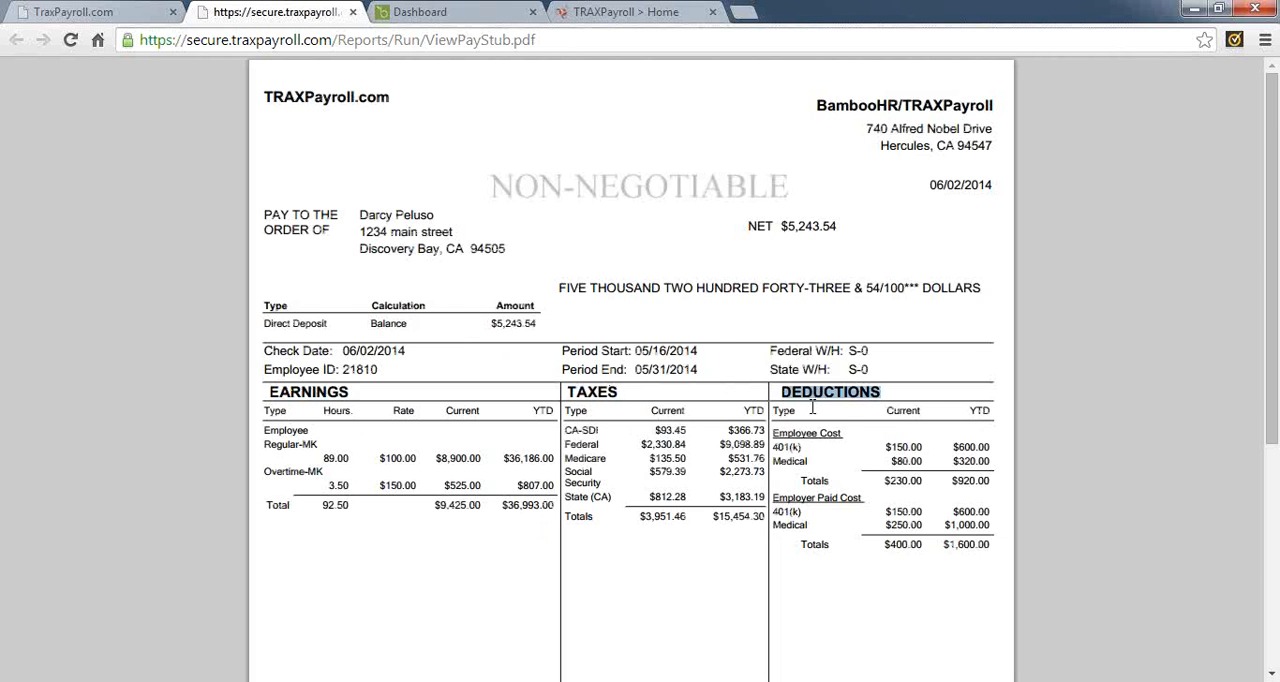
scroll(824, 412, "down", 1)
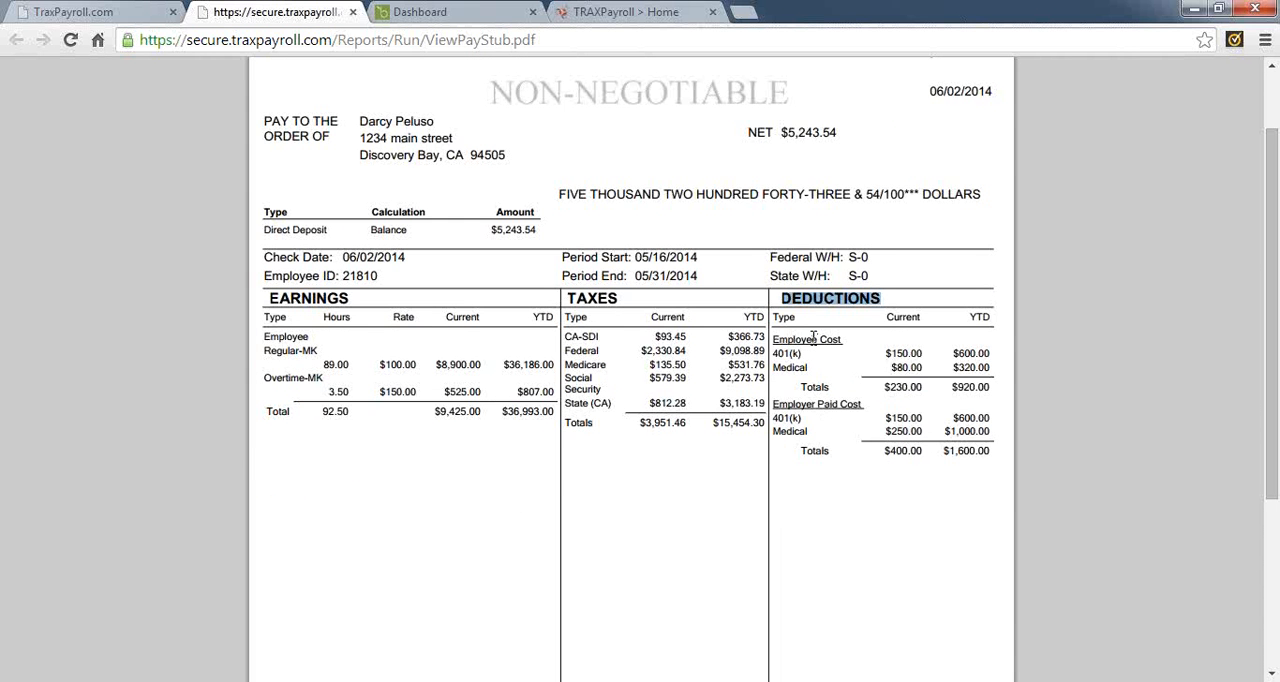
left_click(801, 412)
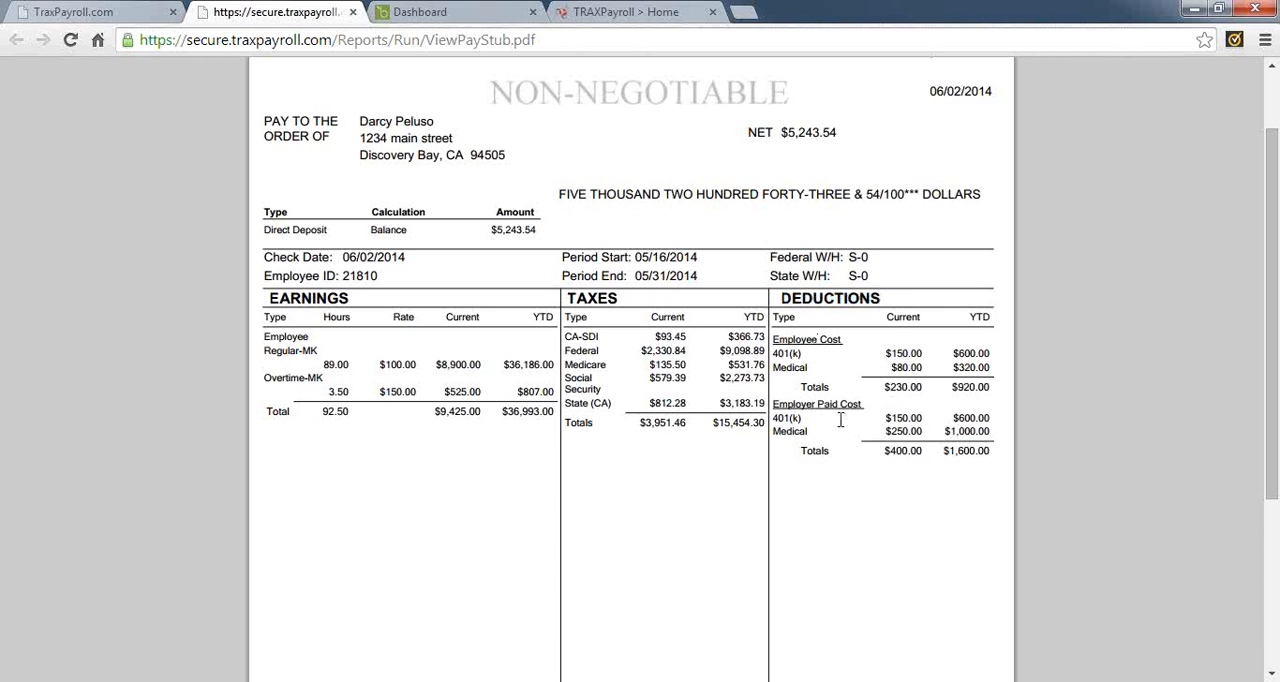
left_click_drag(798, 406, 866, 408)
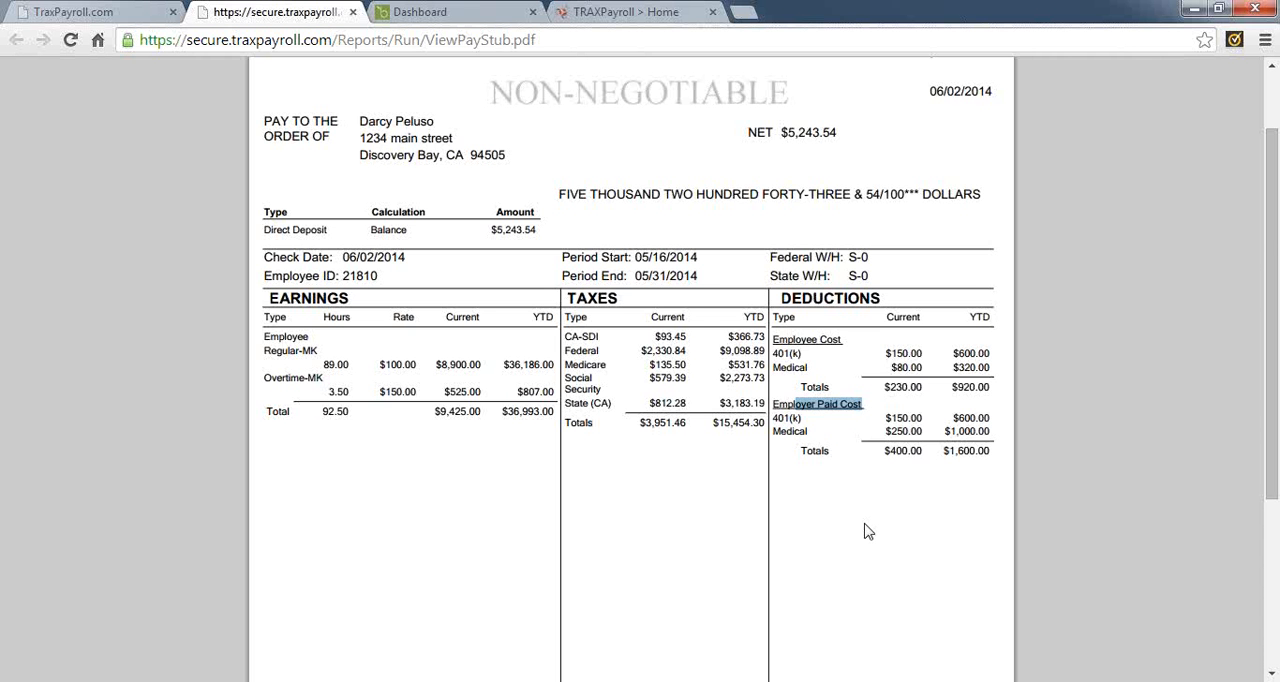
scroll(868, 532, "down", 3)
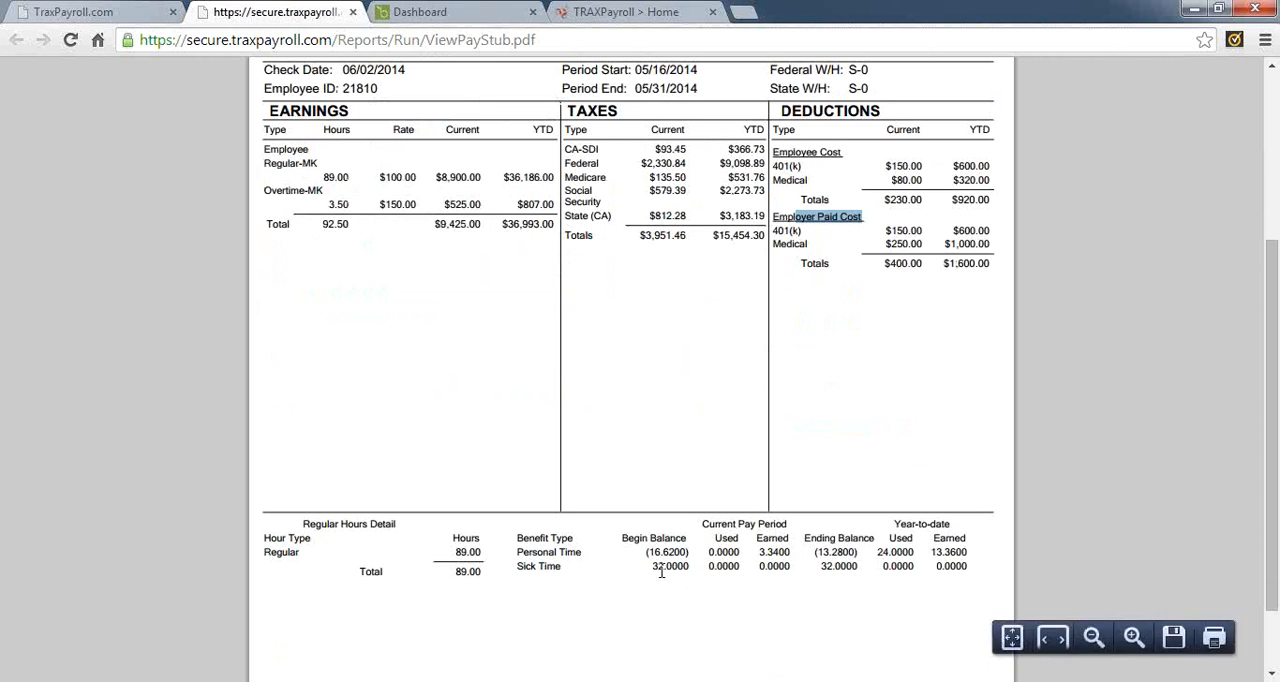
double_click(538, 553)
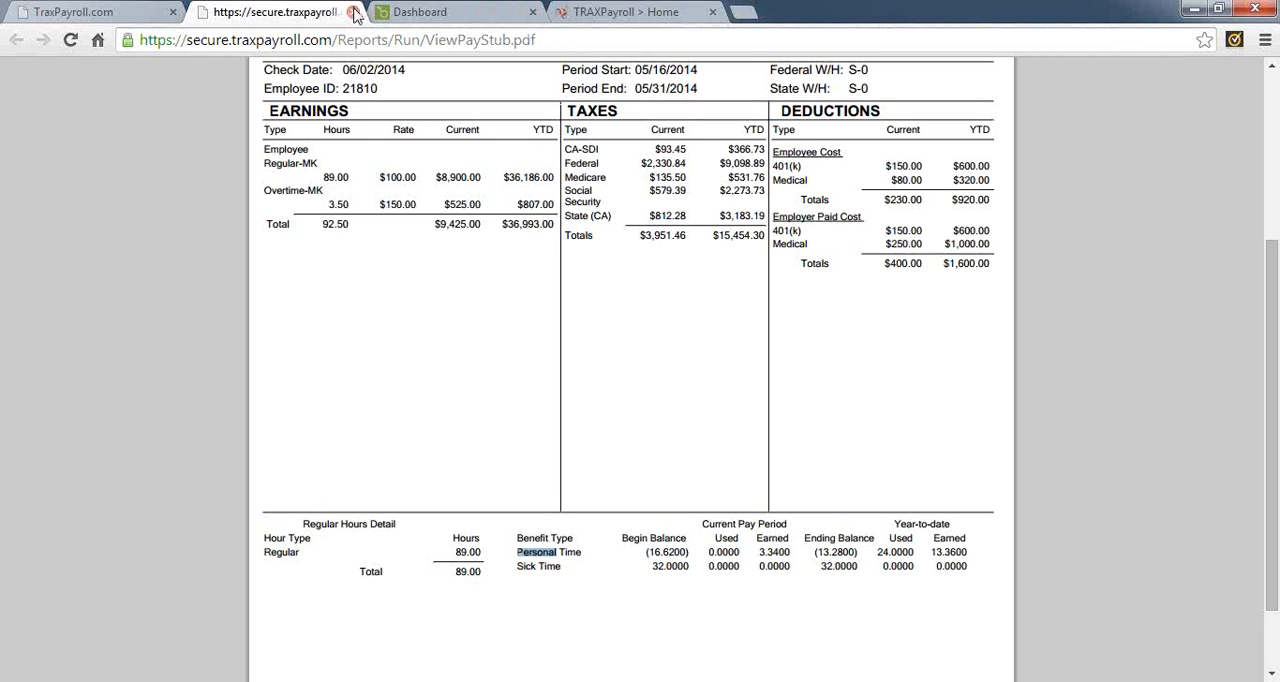
left_click(354, 12)
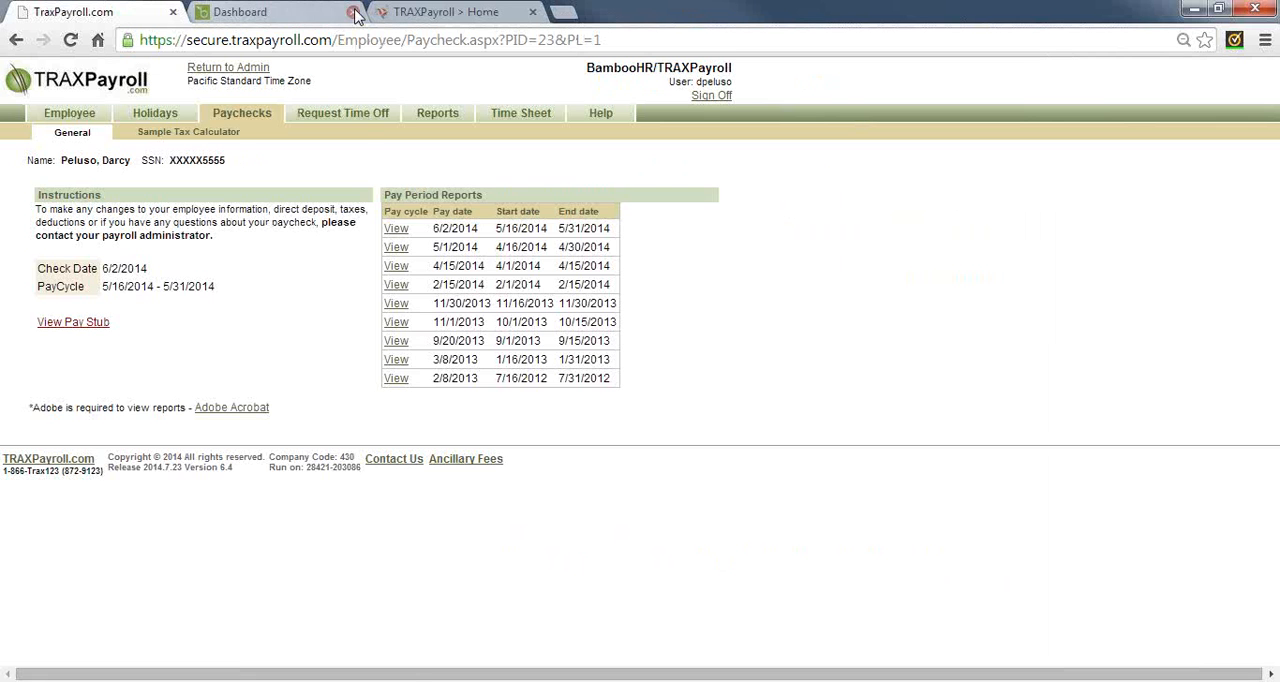
Create a single-day time off request with Personal Time as the hour type and 07/28/2014 as the date
left_click(357, 115)
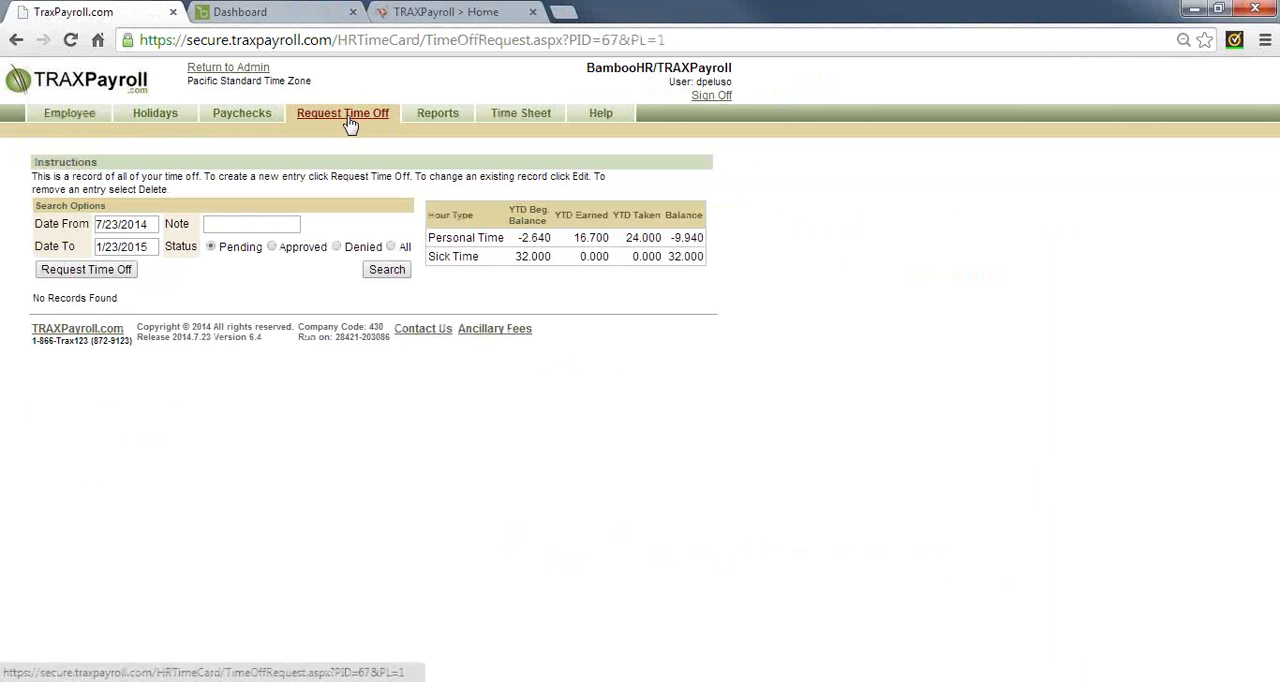
left_click(99, 276)
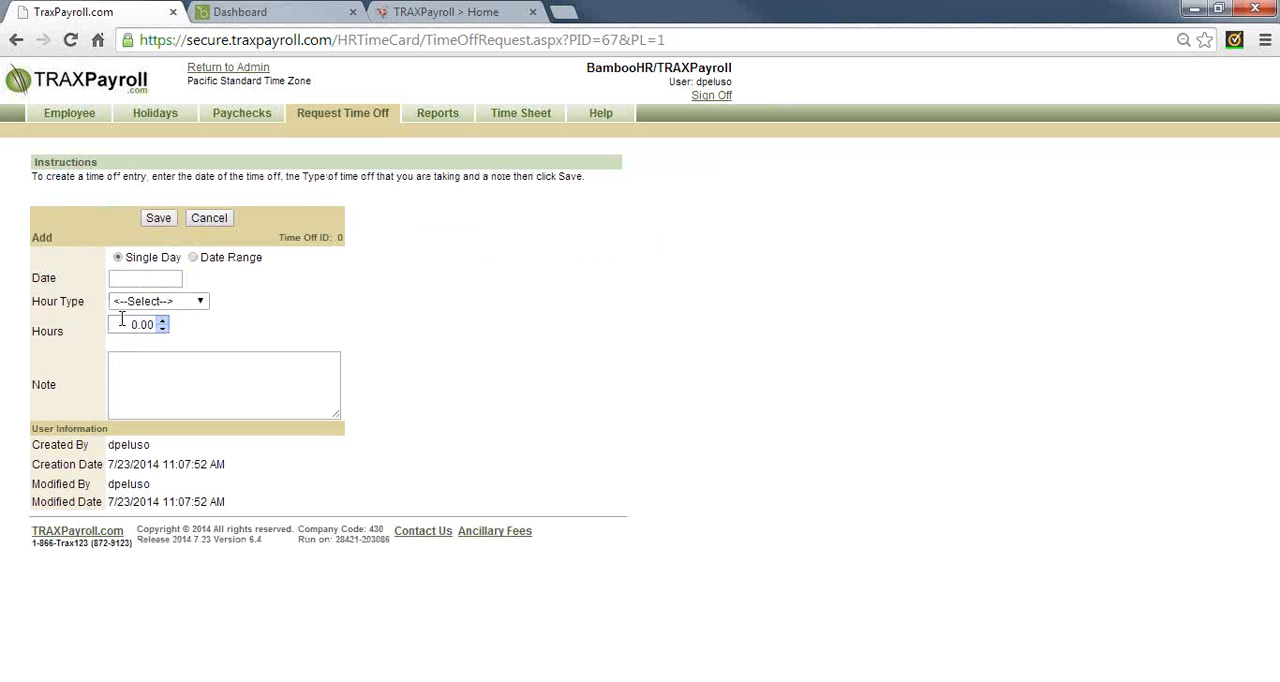
left_click(183, 304)
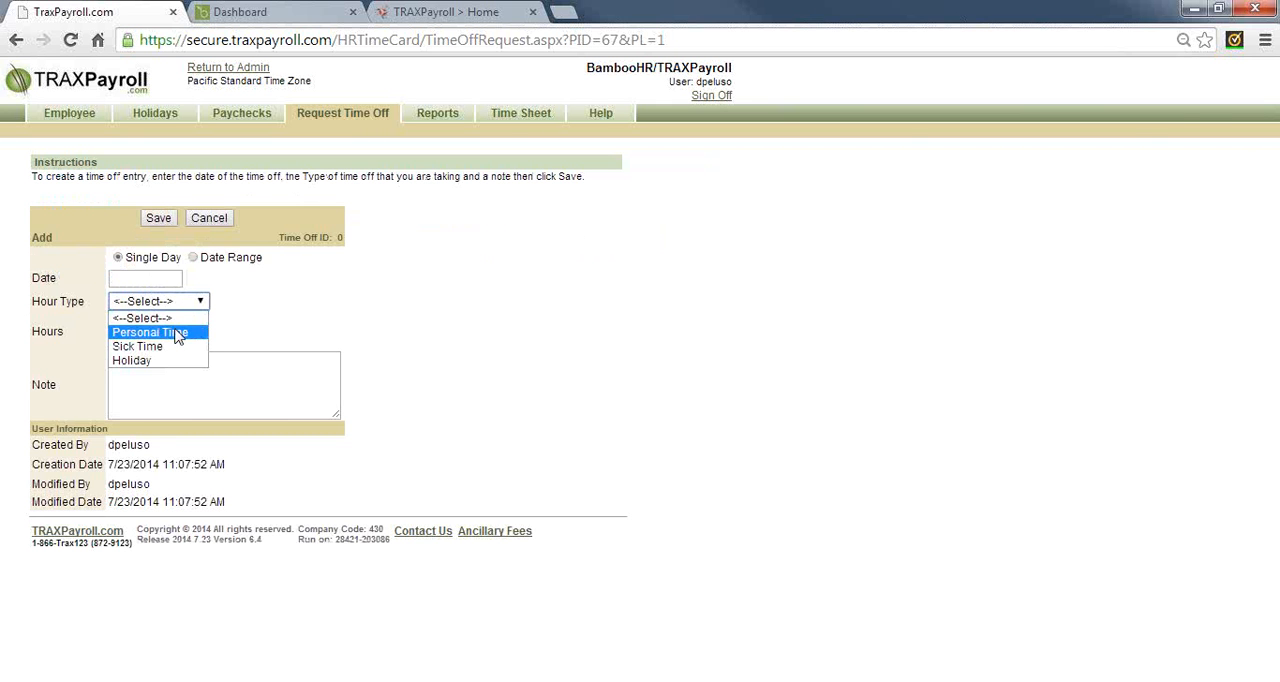
left_click(177, 334)
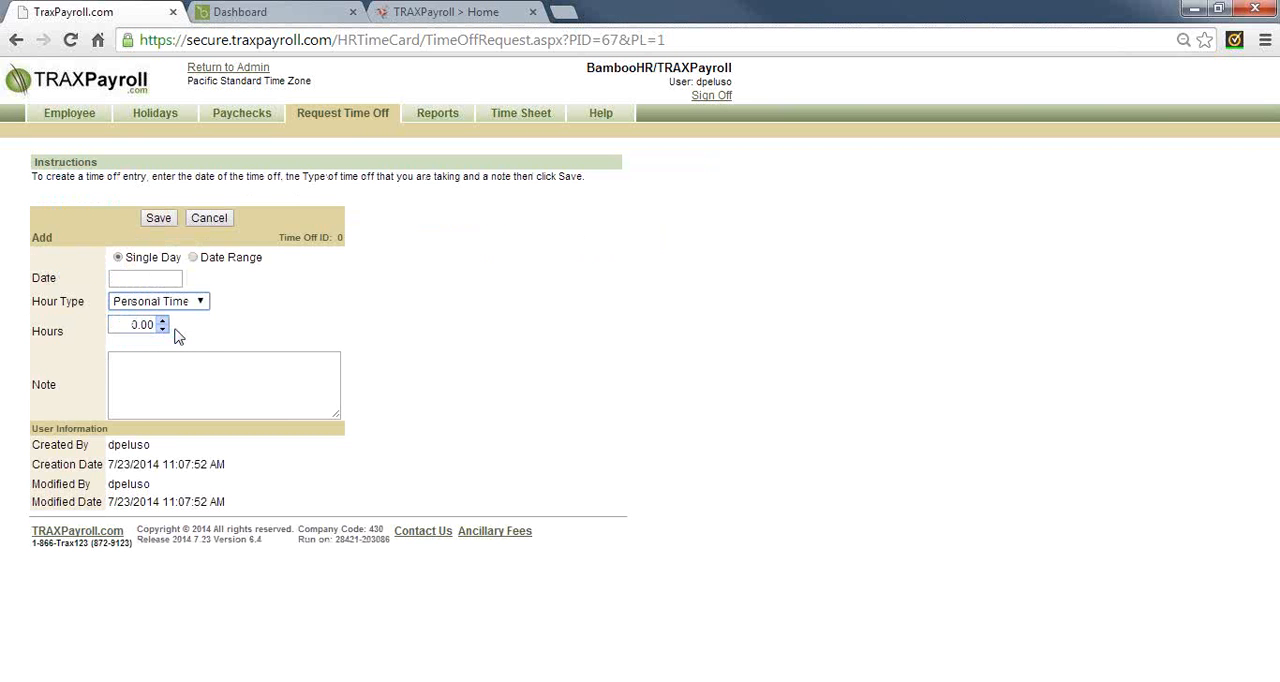
left_click(145, 277)
left_click(142, 384)
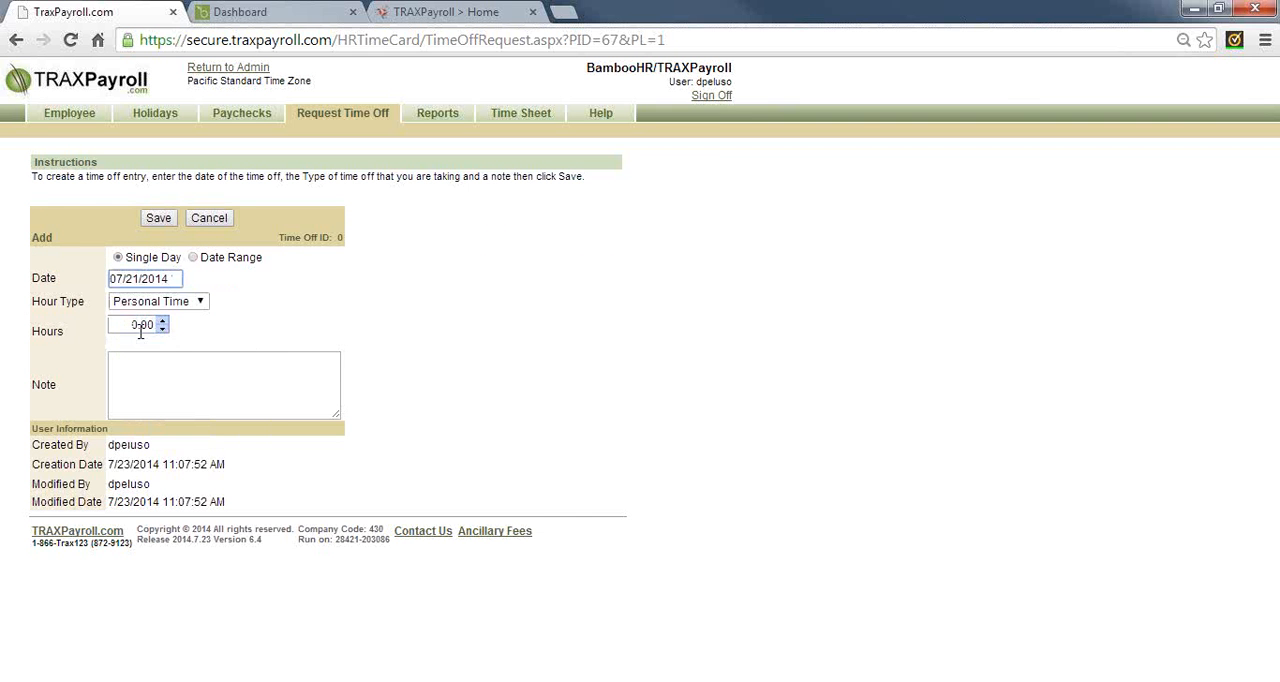
left_click(150, 280)
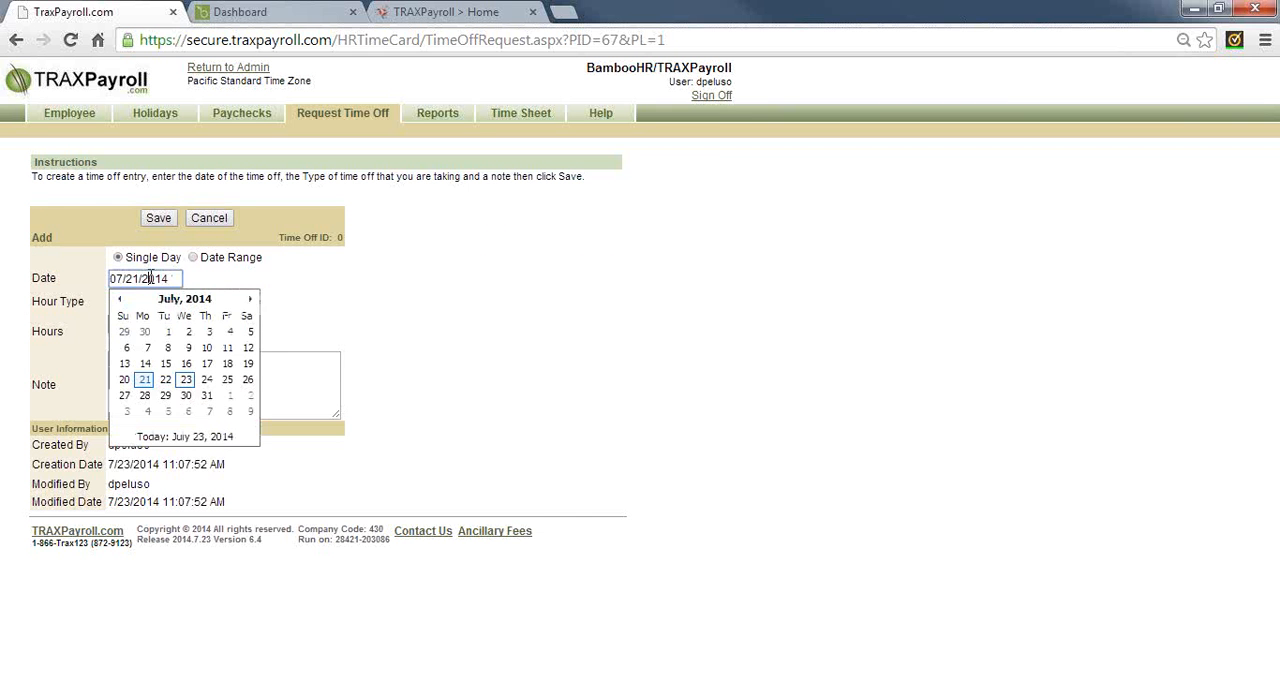
left_click(146, 396)
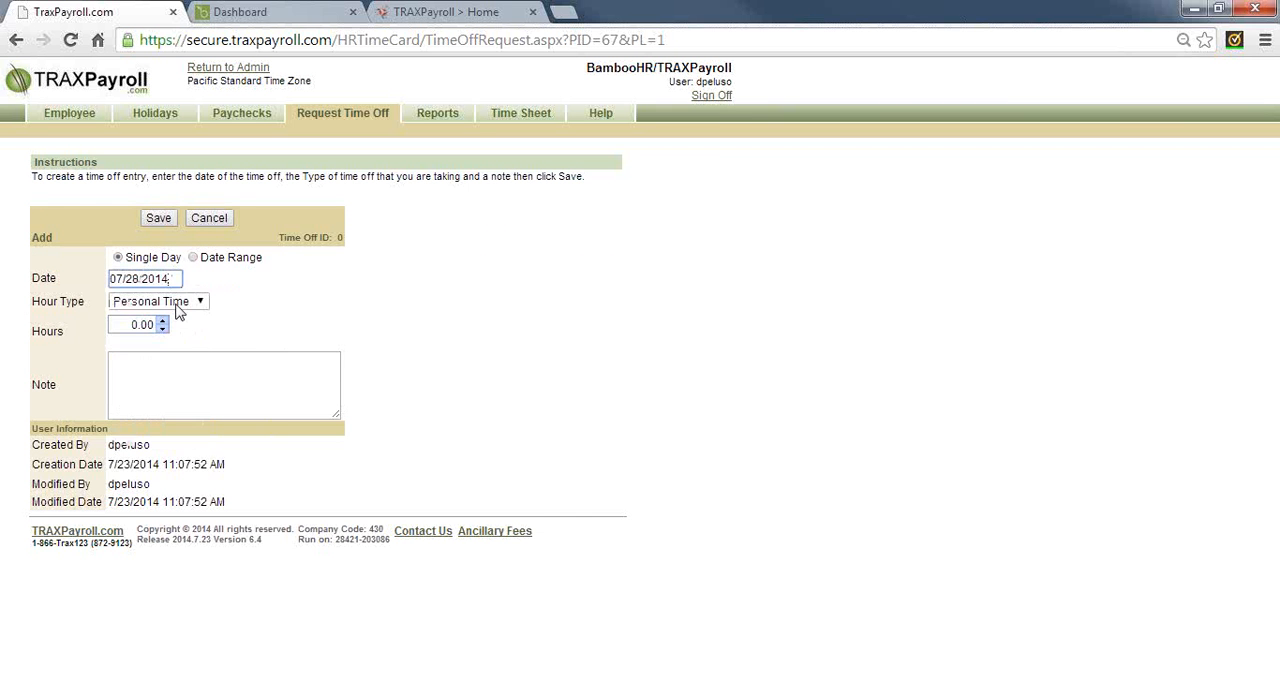
Set the time off request to 8.00 hours with the note "vacation day", save it and check its status
left_click(145, 324)
key("BackSpace")
type("8.00")
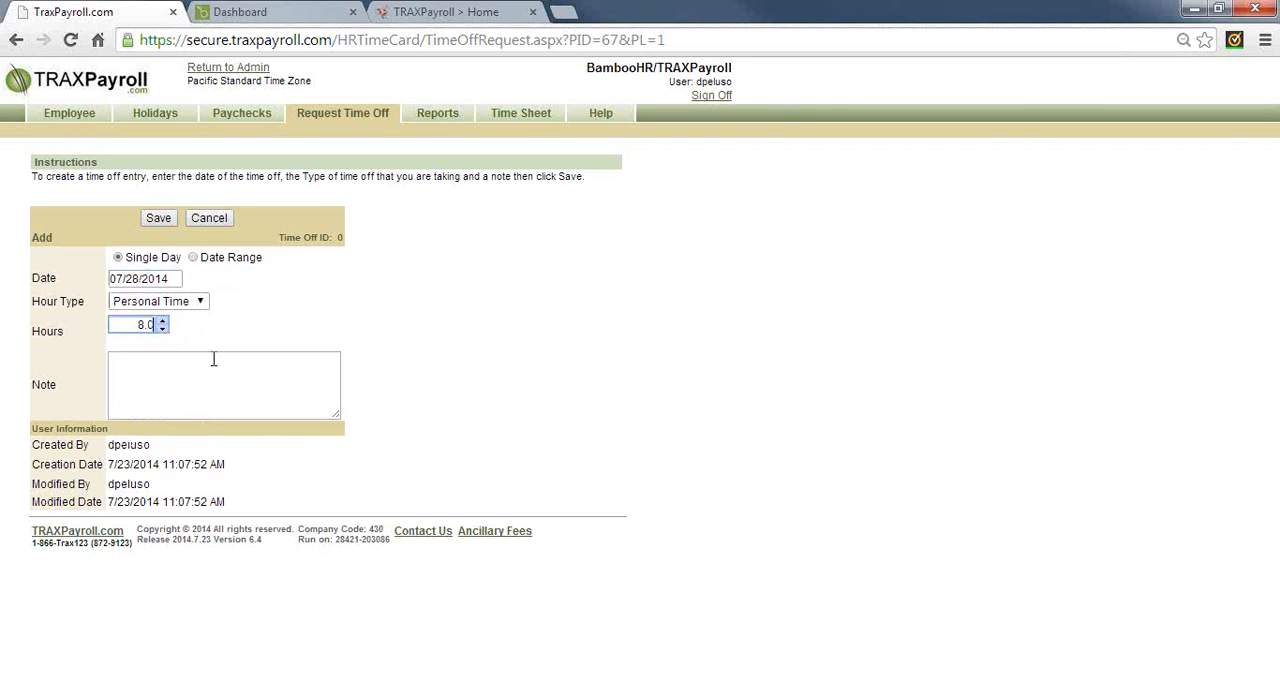
left_click(208, 364)
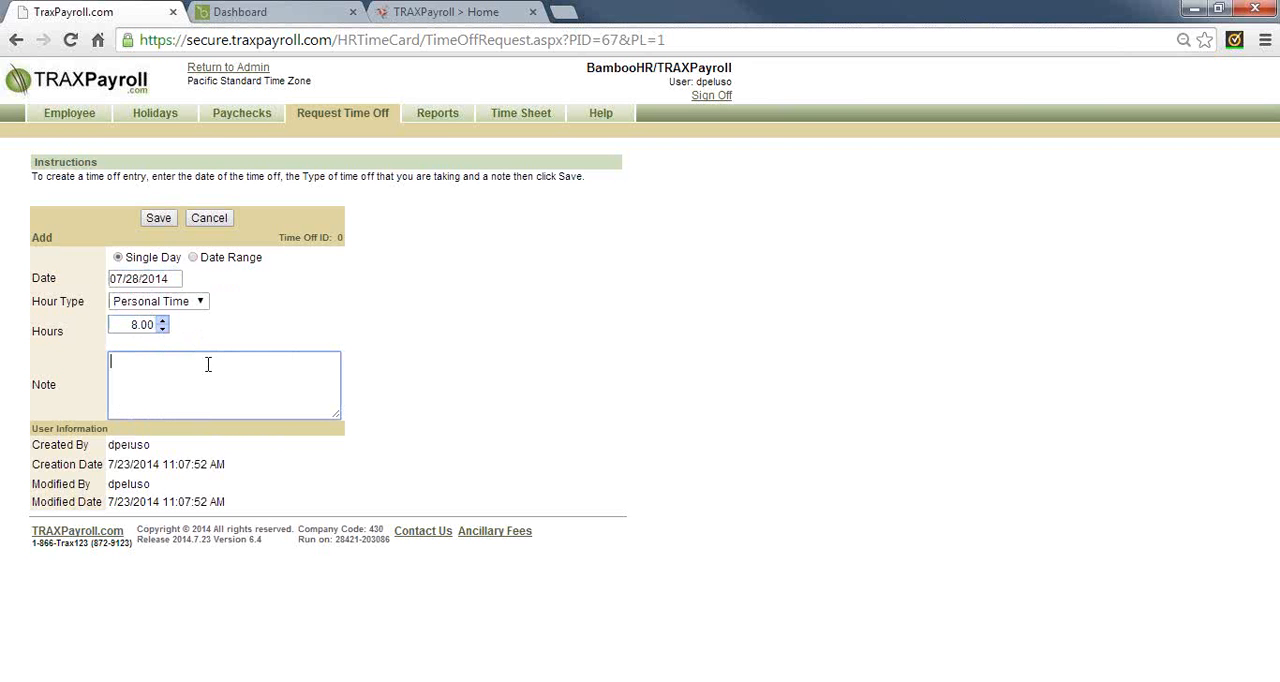
type("vacation day")
left_click(163, 218)
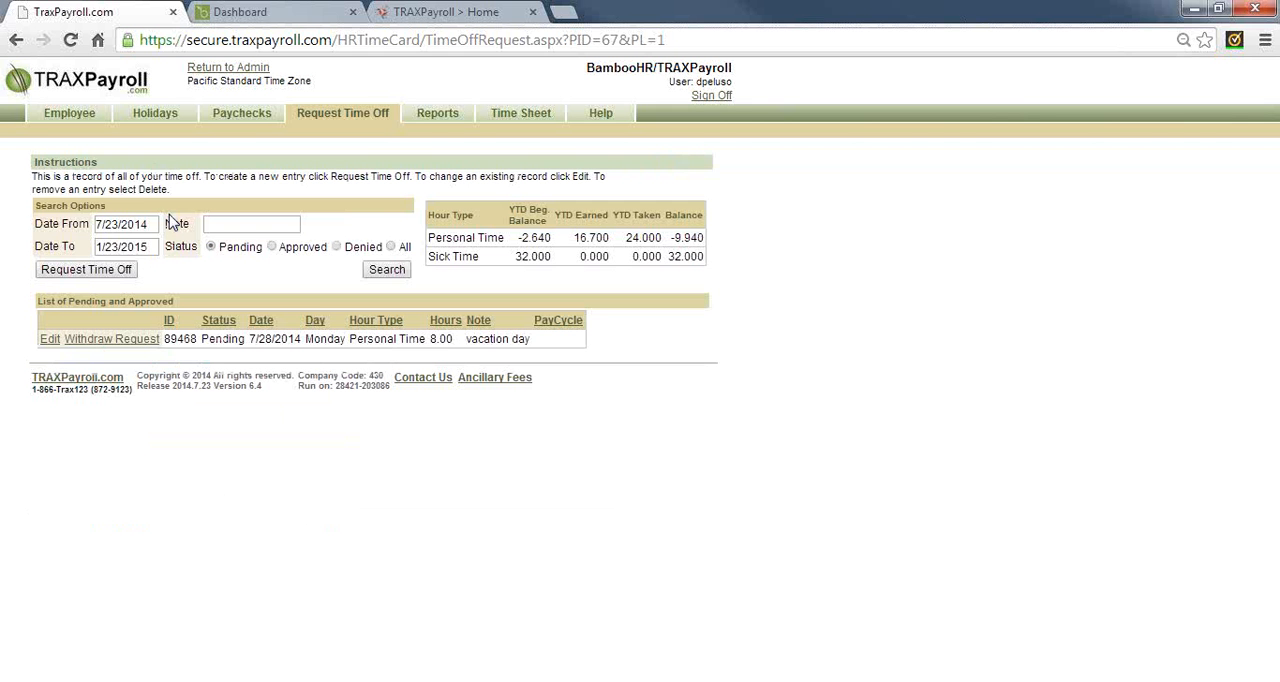
double_click(215, 345)
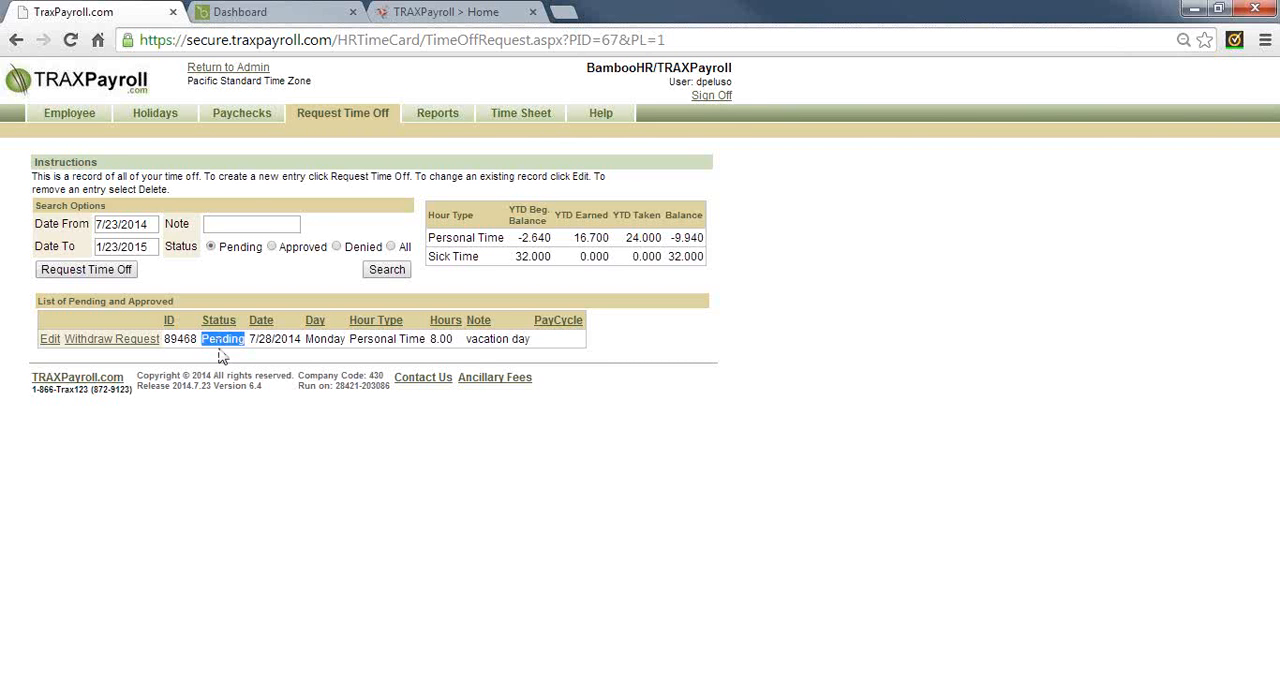
Return to the admin view and check the next payroll due date and the payrolls available to run
left_click(244, 72)
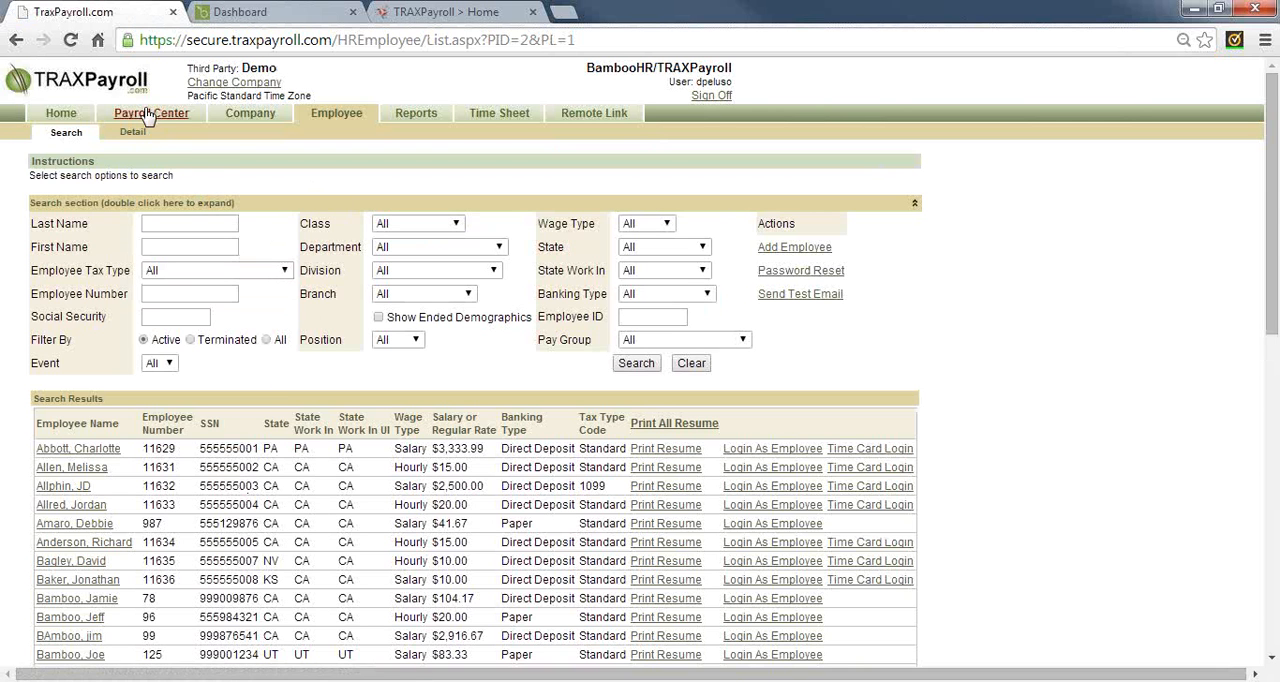
left_click(61, 114)
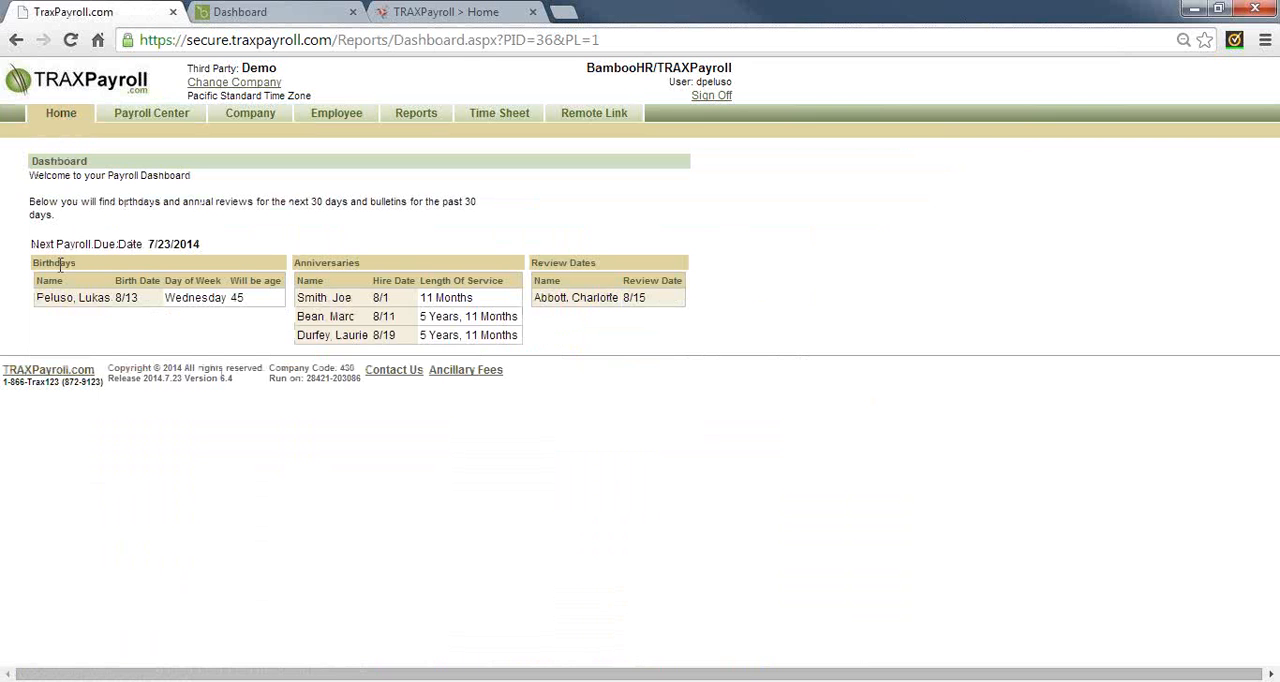
left_click_drag(57, 245, 148, 245)
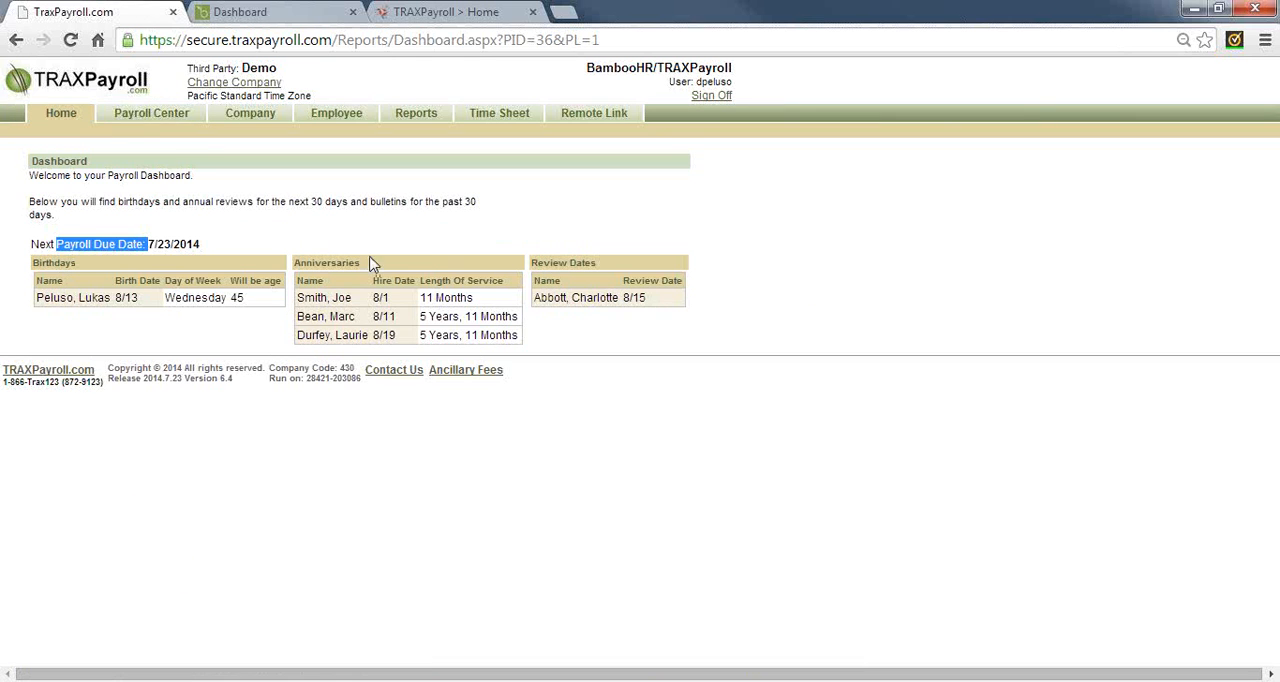
left_click(150, 115)
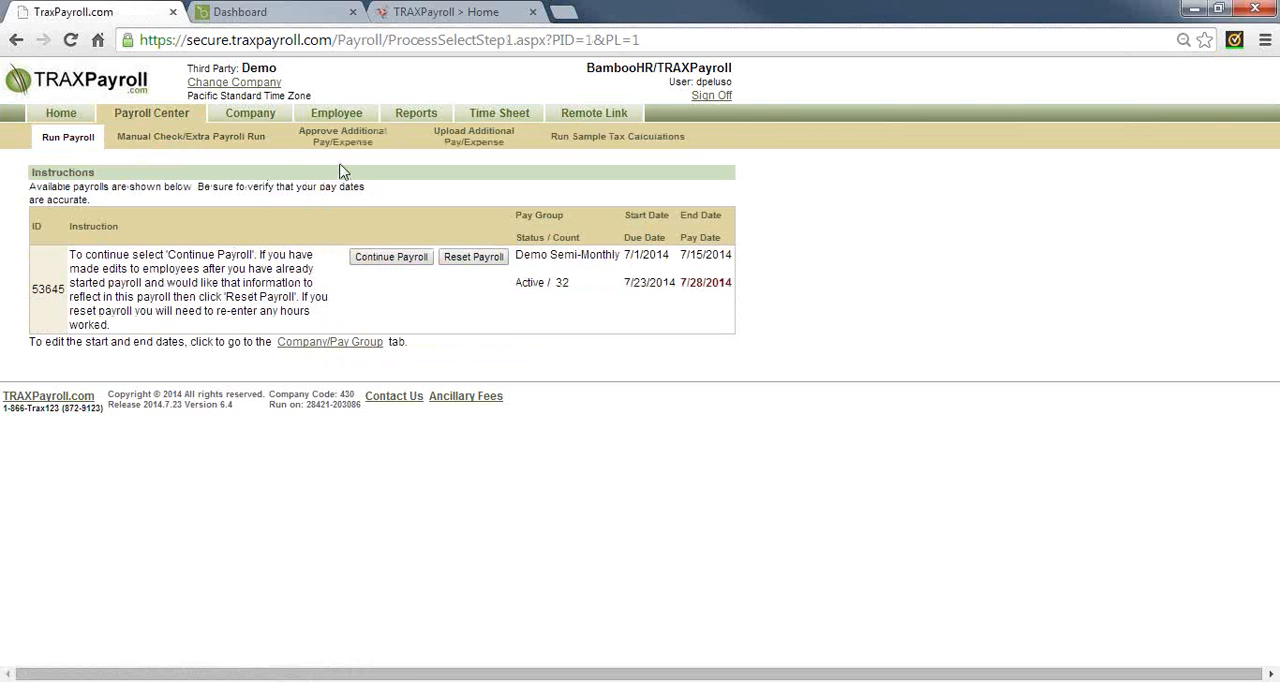
Add a new company deduction record with the deduction type Section 125 - Pre-Tax
left_click(250, 114)
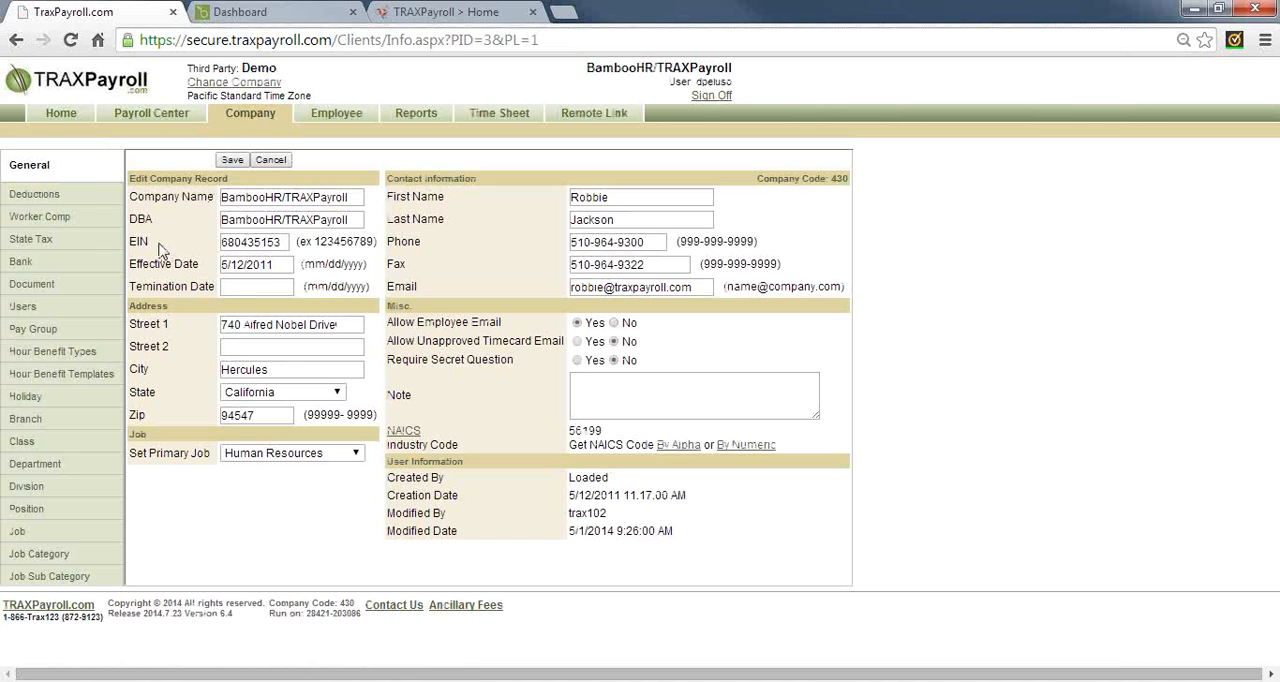
left_click(46, 198)
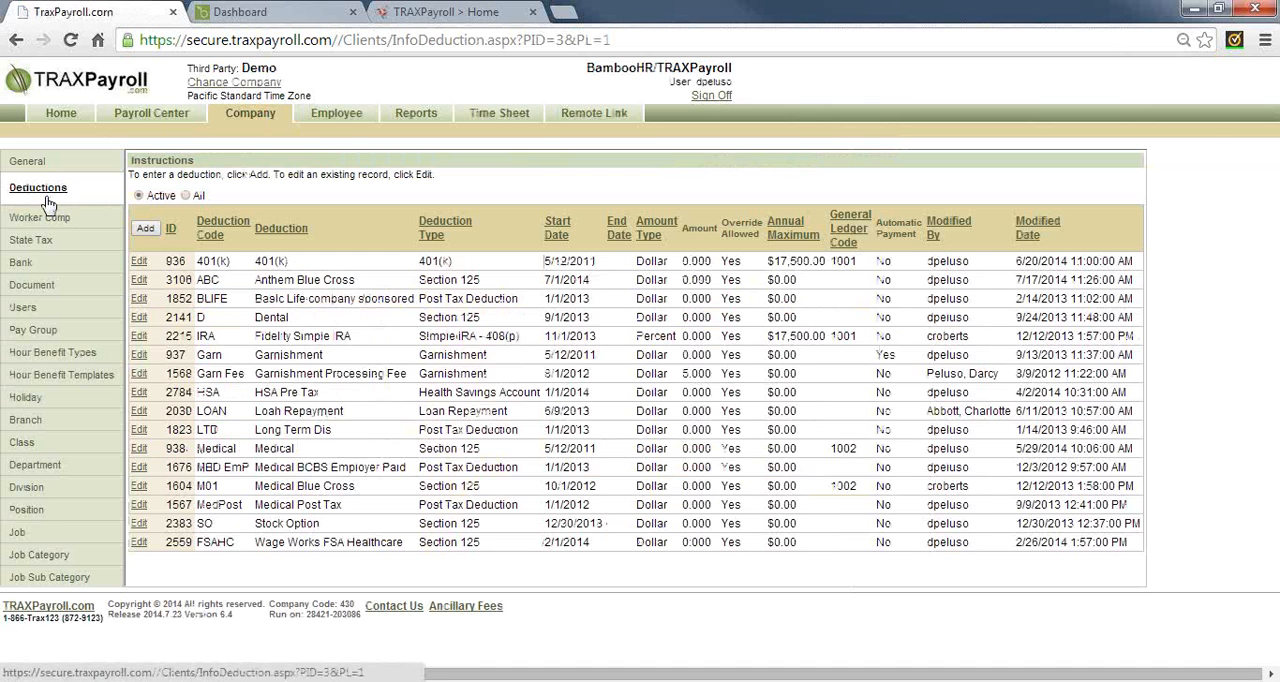
left_click(145, 229)
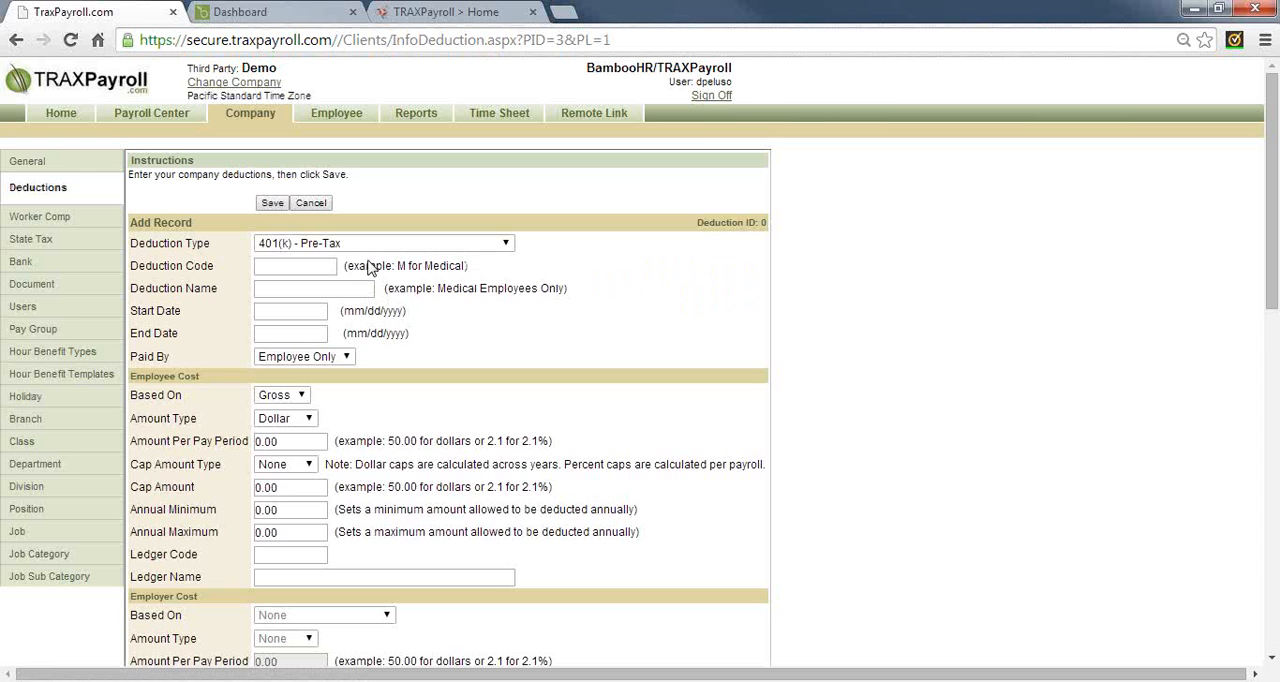
left_click(335, 245)
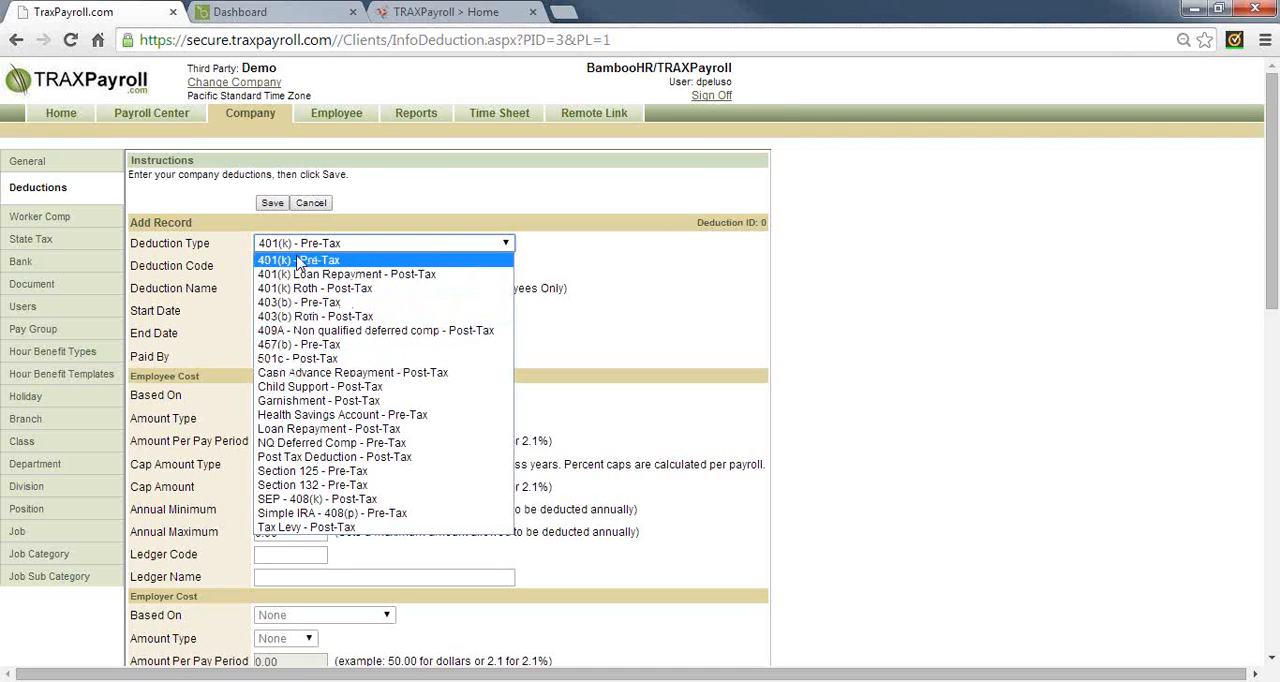
left_click(310, 471)
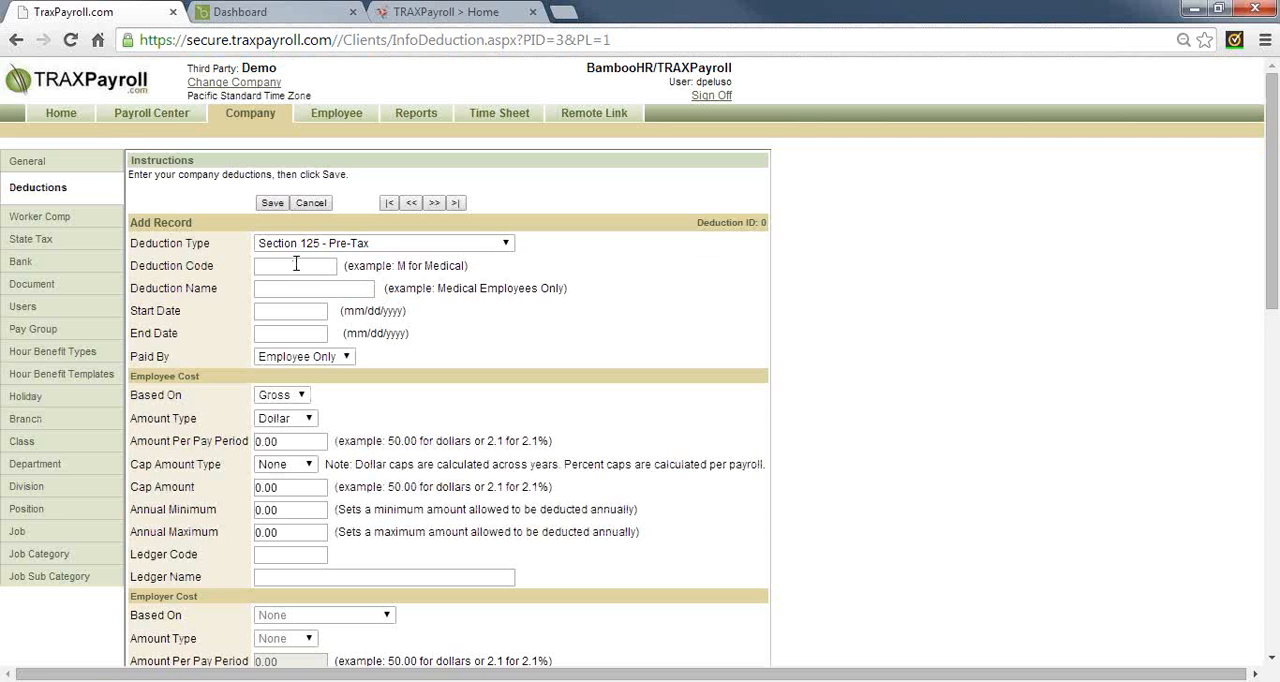
Enter MED as the deduction code and Medical as the deduction name
left_click(296, 264)
type("MED")
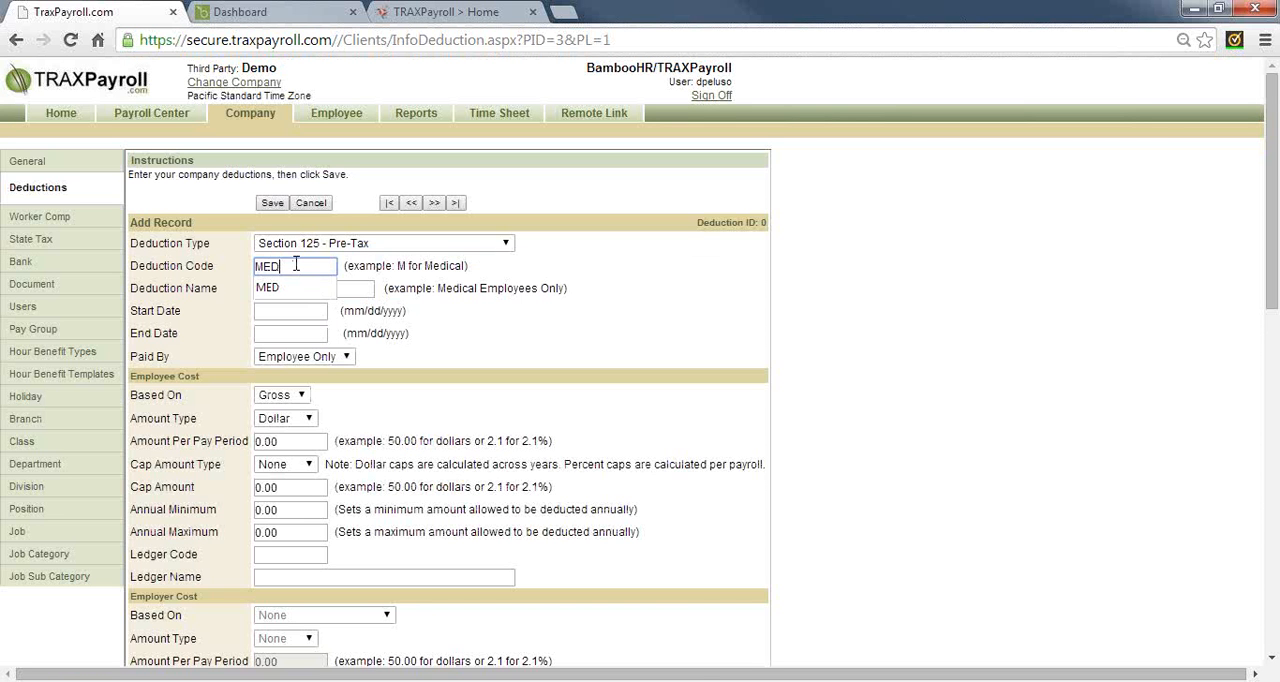
key("Tab")
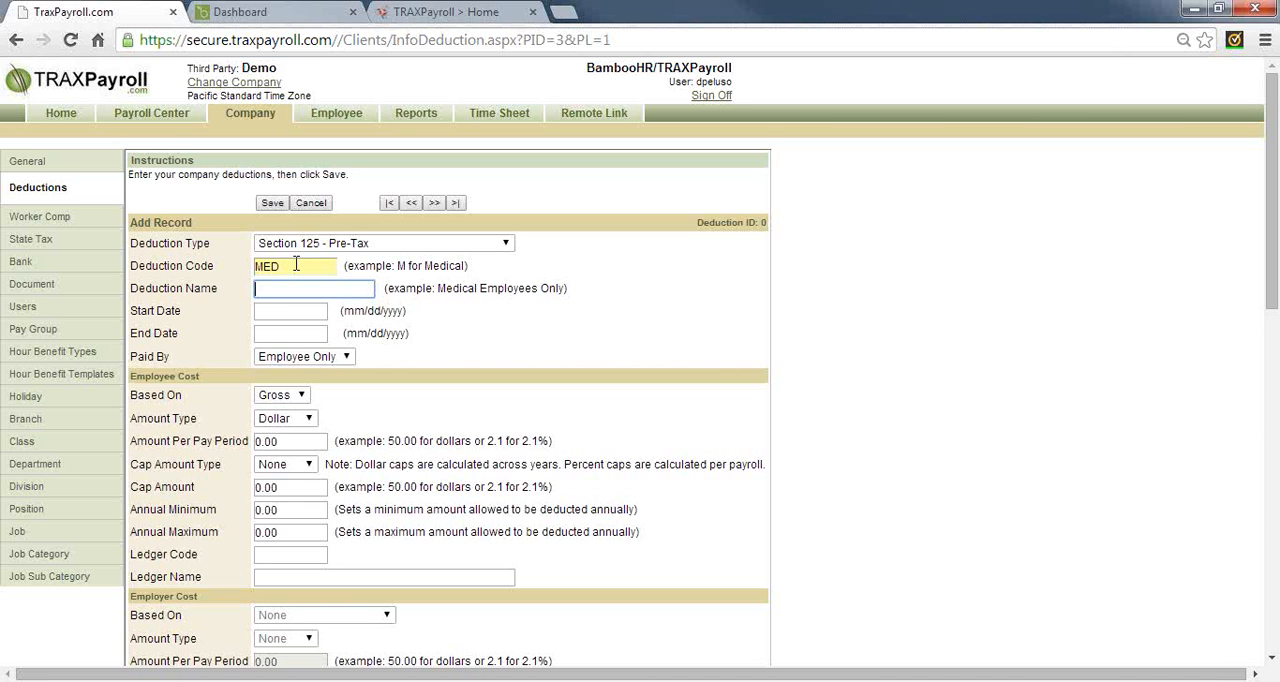
type("MEdical")
key("BackSpace")
key("BackSpace")
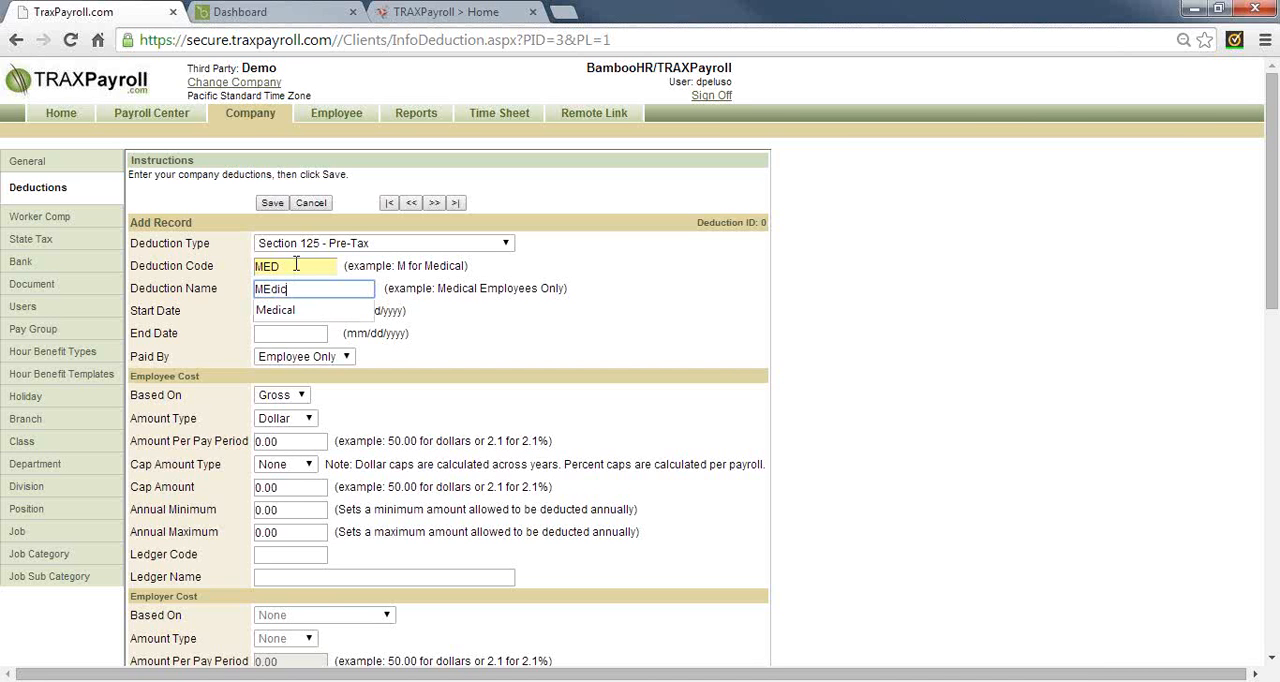
key("BackSpace")
key("BackSpace")
key("BackSpace")
key("BackSpace")
type("edical")
key("Tab")
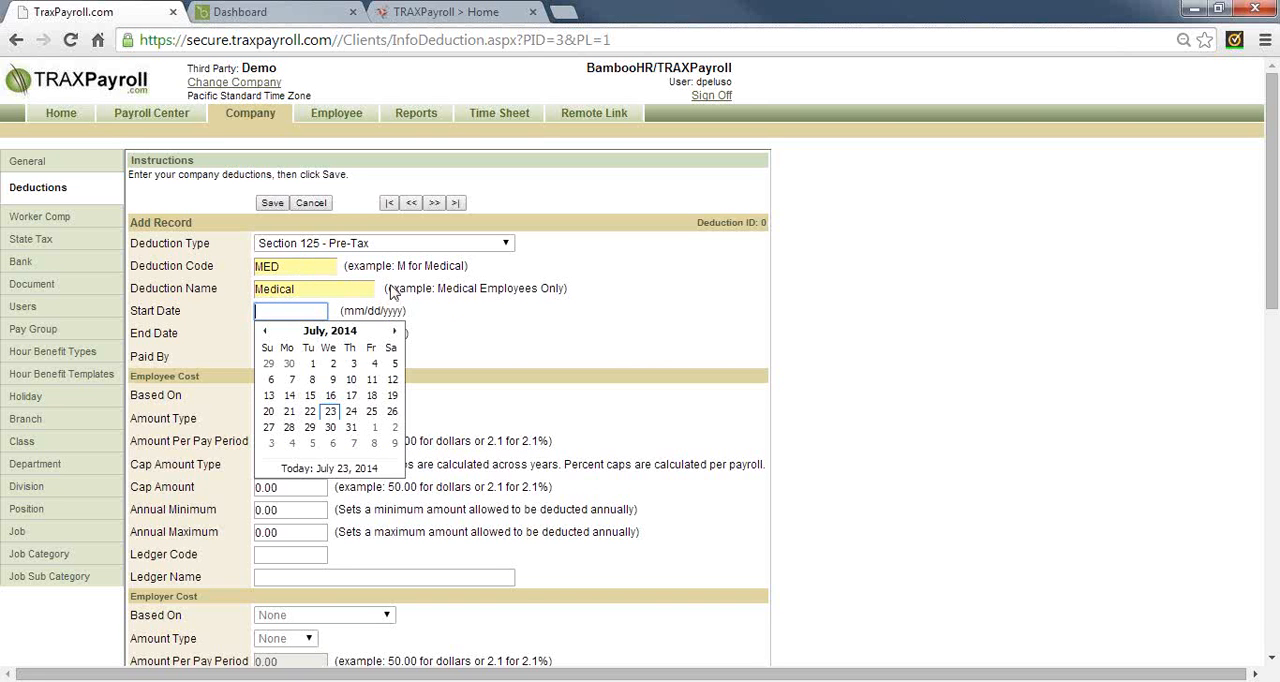
Set the Medical deduction's start date to 07/01/2014 and its payer to Both
left_click(312, 364)
scroll(409, 340, "down", 1)
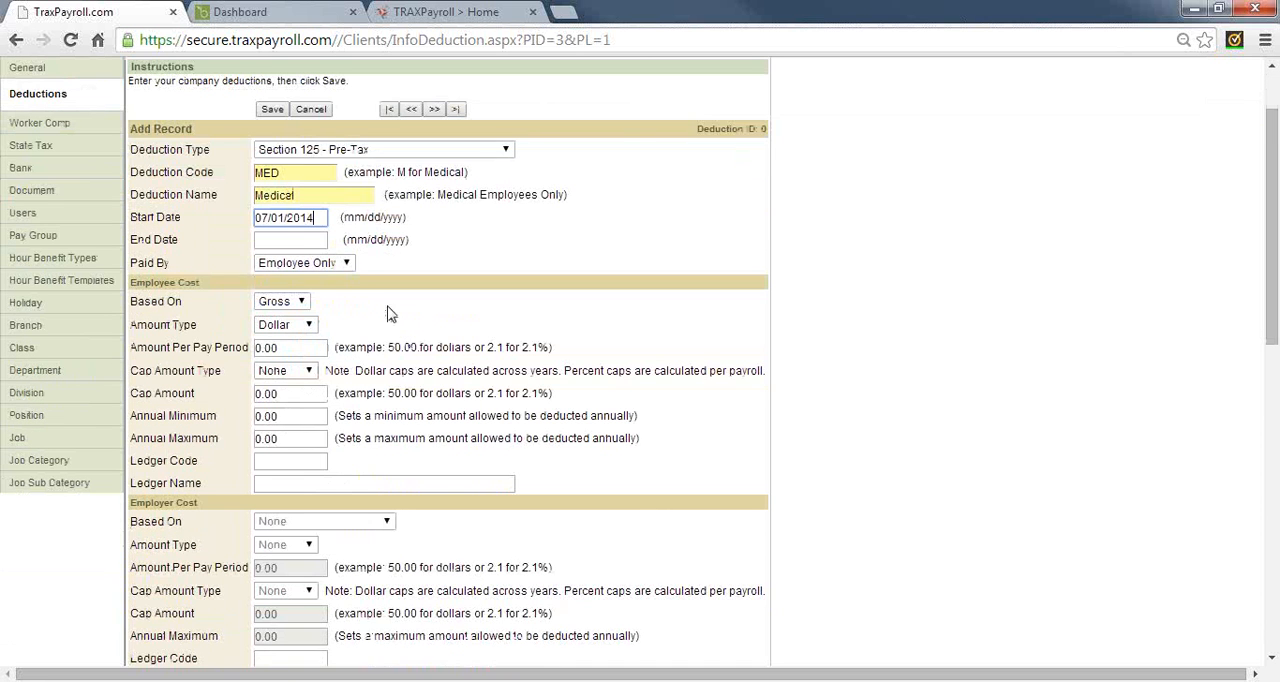
left_click(349, 266)
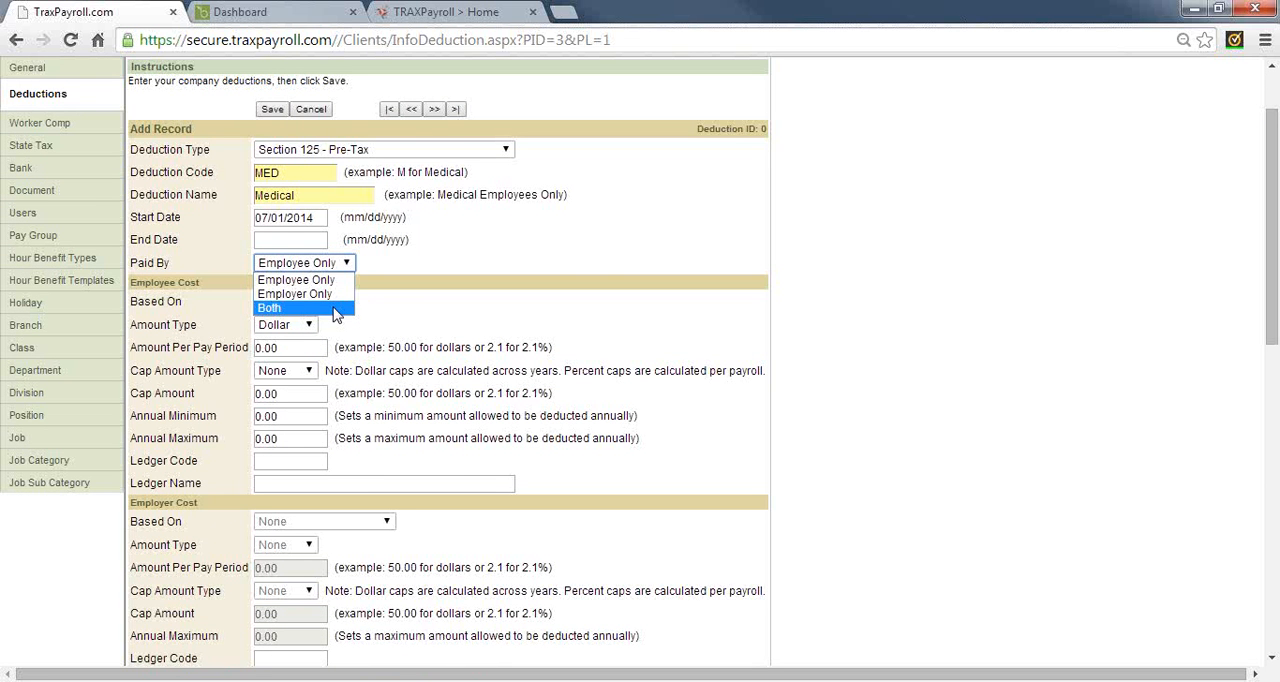
left_click(337, 309)
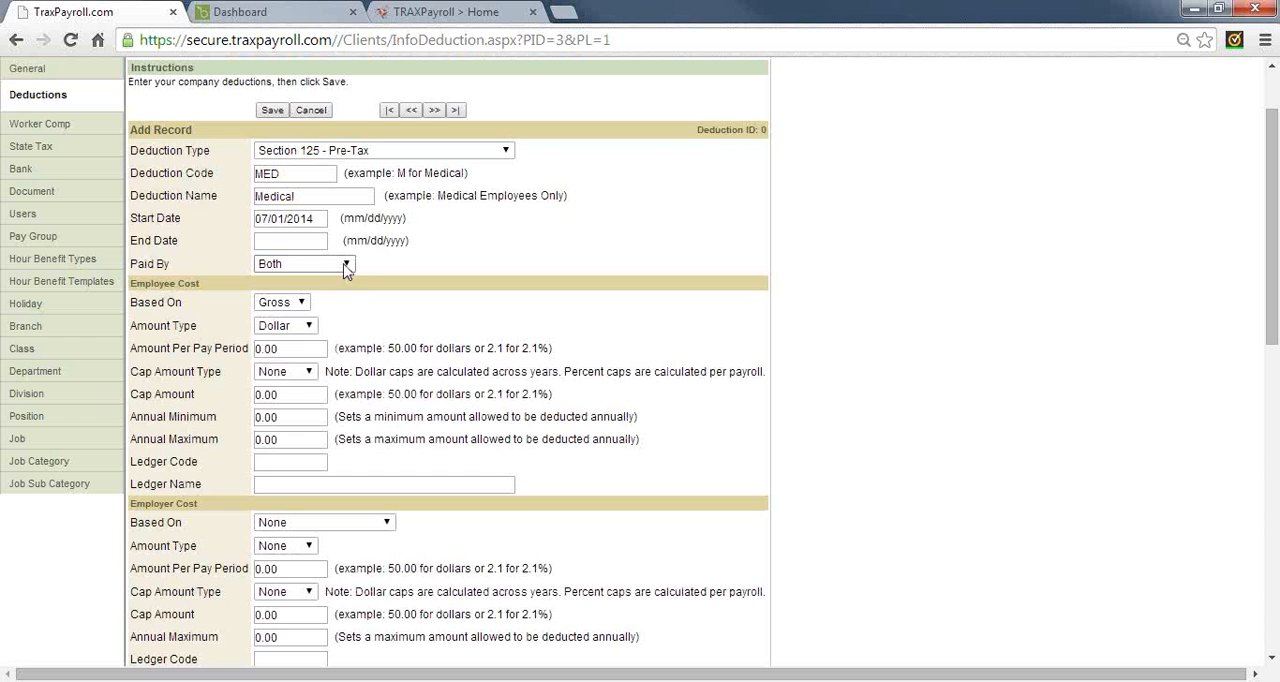
Change the Medical deduction's payer to Employer Only, and cancel the new deduction record
left_click(346, 266)
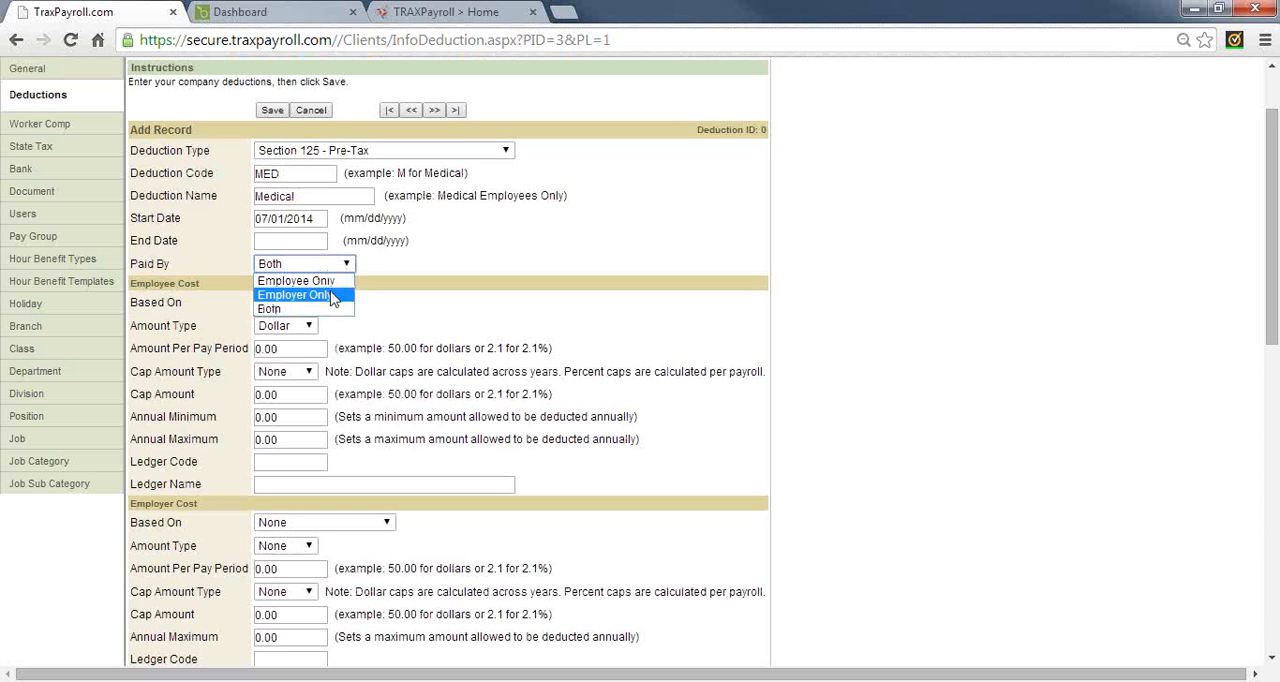
left_click(331, 295)
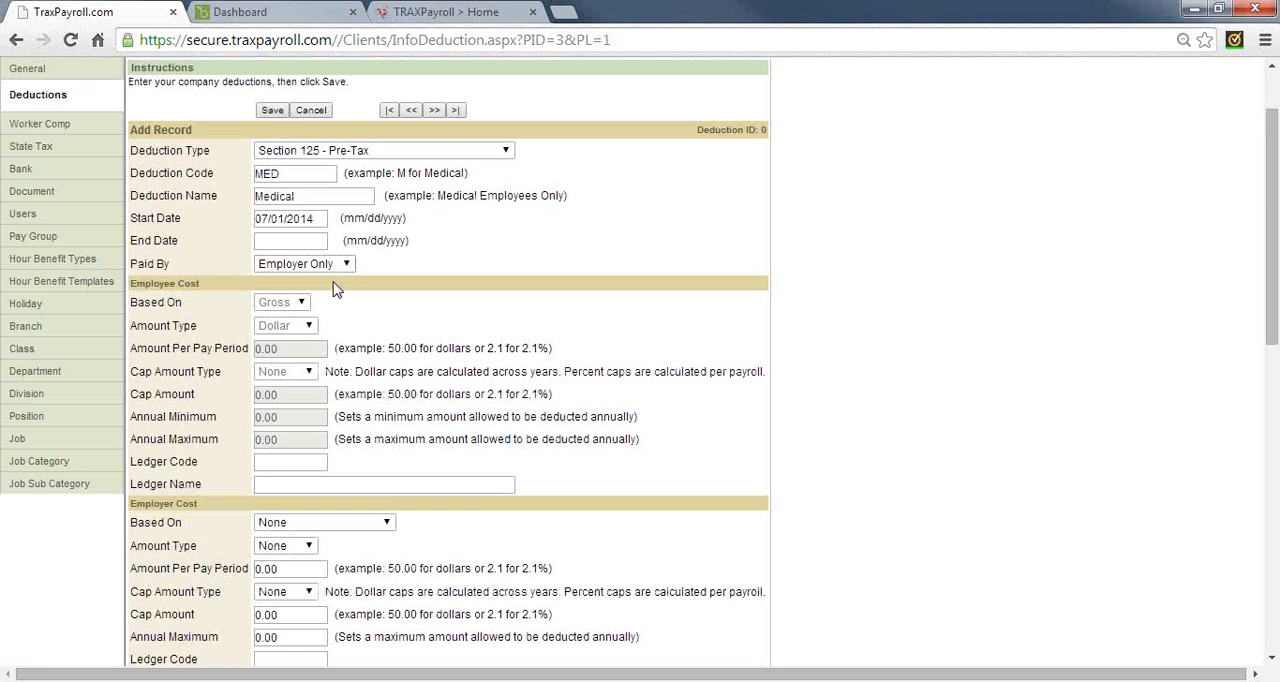
left_click(308, 112)
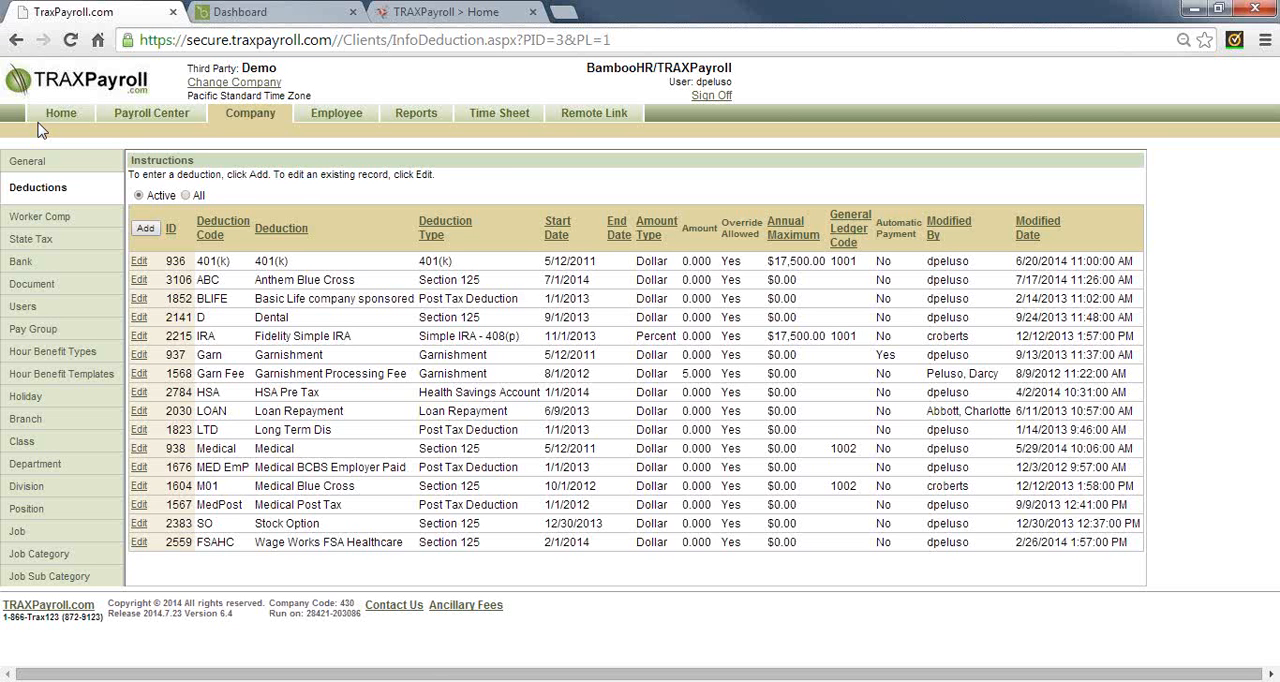
Review the company's worker comp records and bank information, keeping the current Windows color scheme and suppressing its prompt
left_click(48, 218)
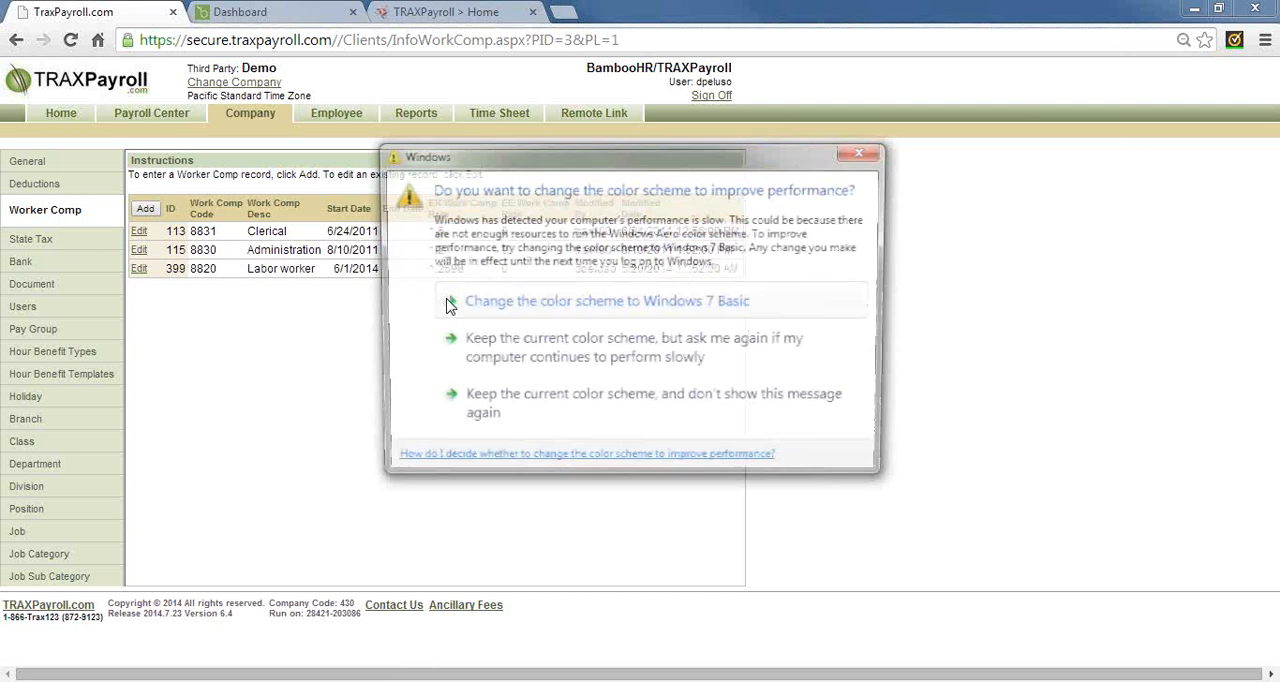
left_click(517, 413)
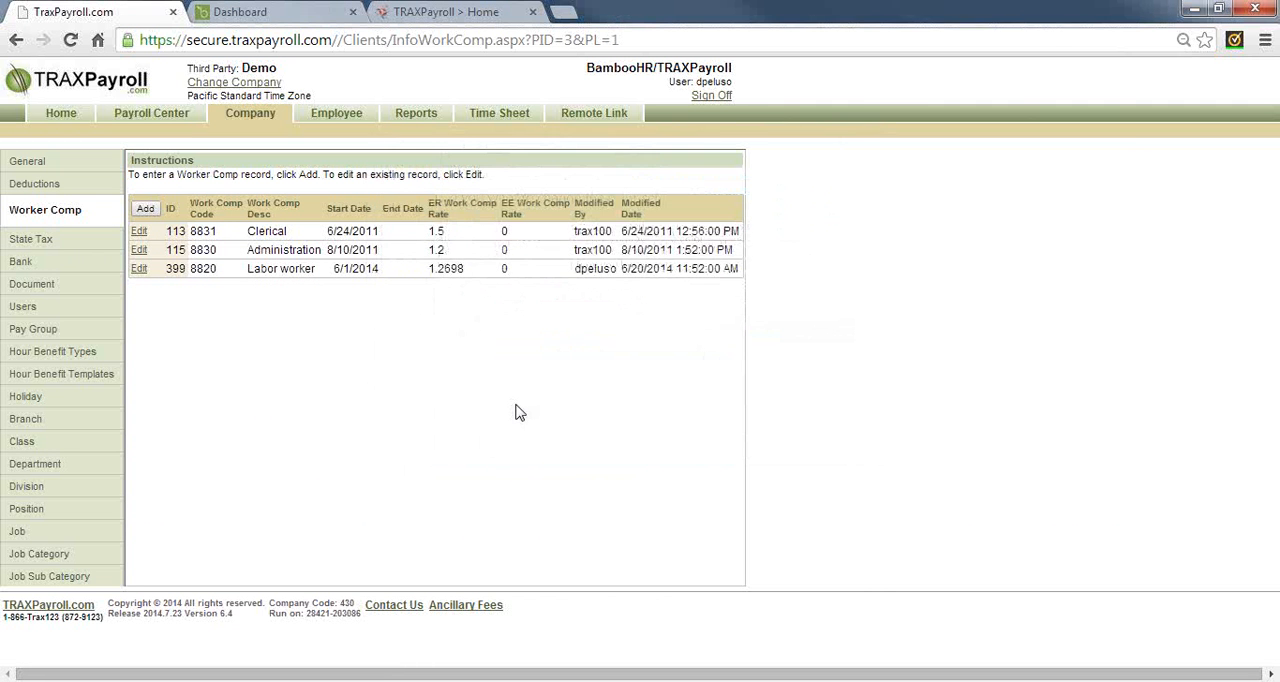
left_click(32, 266)
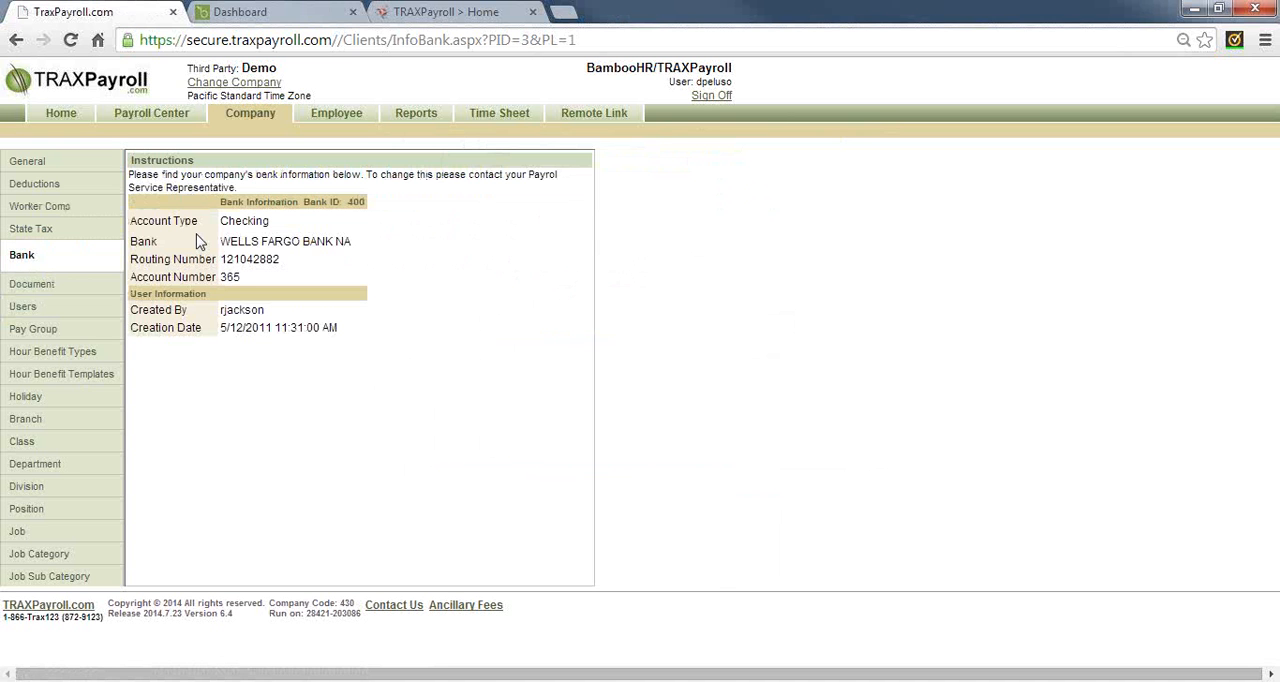
Review the company's user list, including the Time Sheet Only role, and view its pay groups
left_click(24, 311)
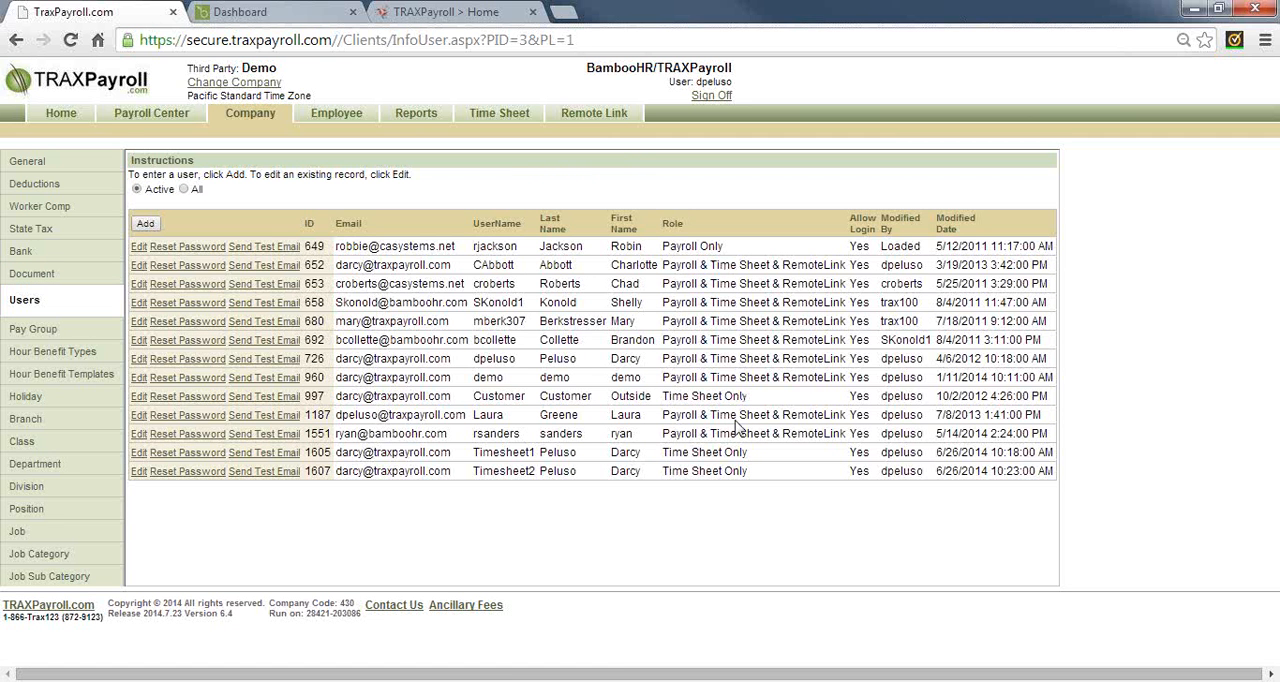
left_click_drag(676, 454, 750, 458)
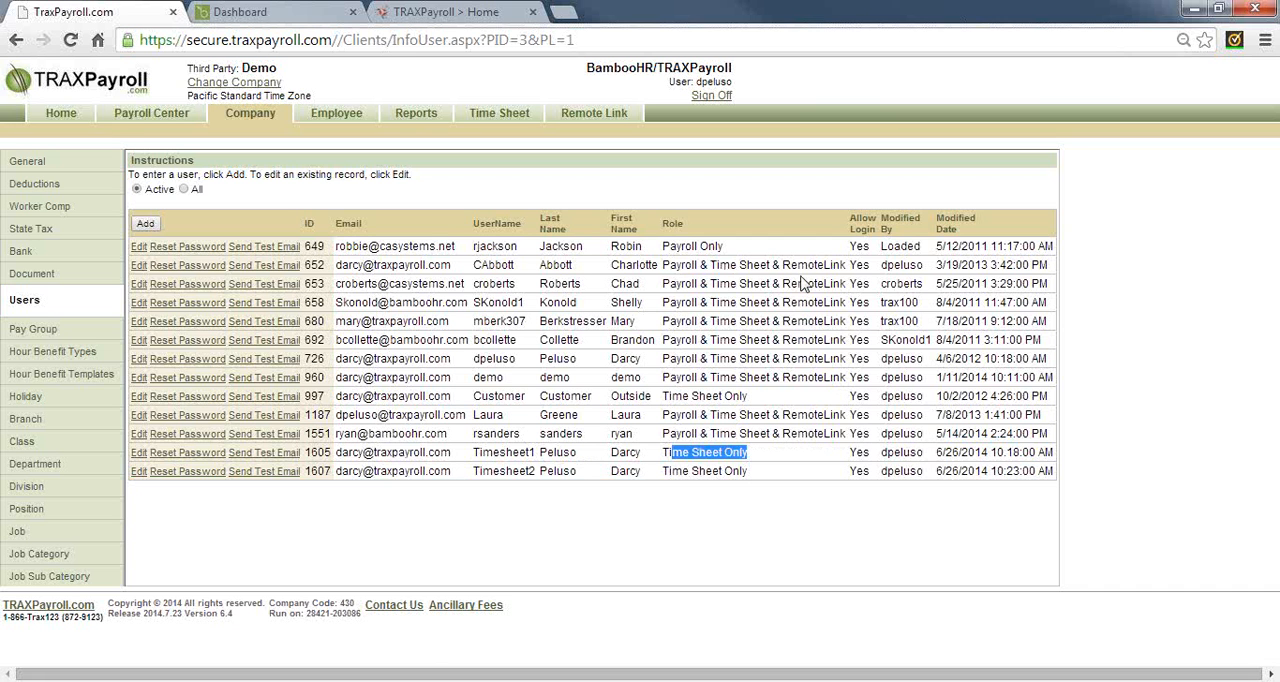
left_click(24, 334)
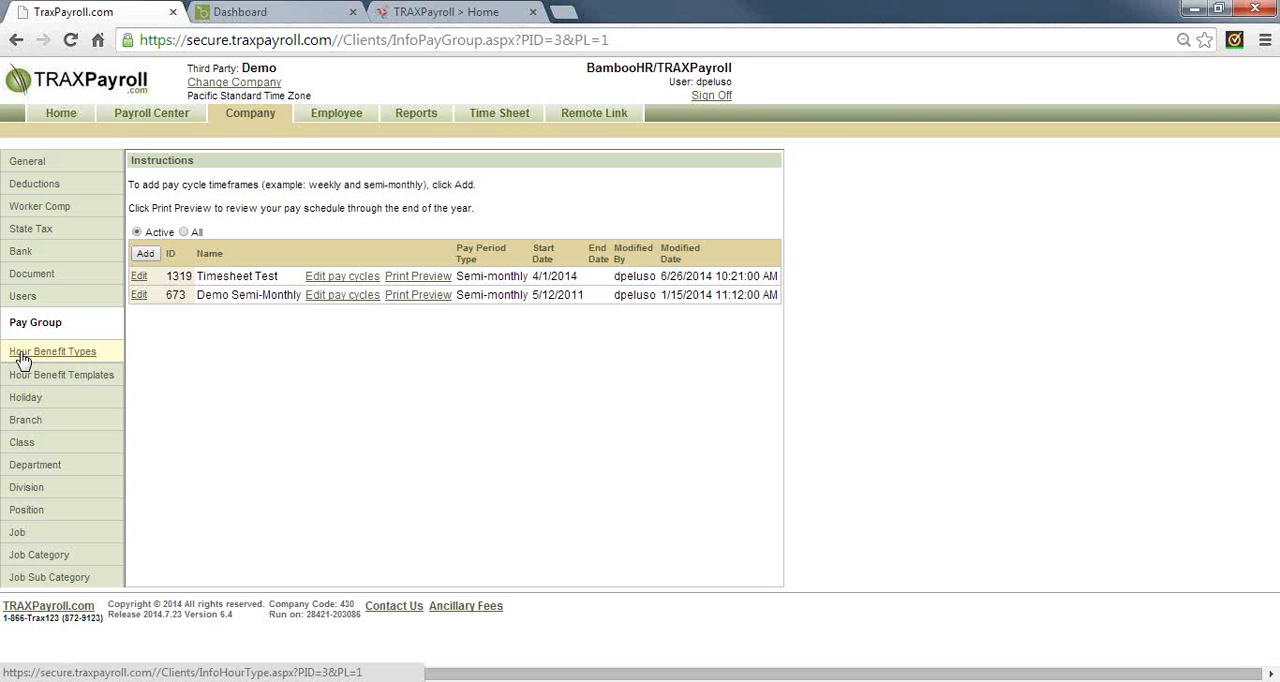
Open a new hour benefit type record to examine the available hour types and the Show Employee Benefit Balance option
left_click(40, 357)
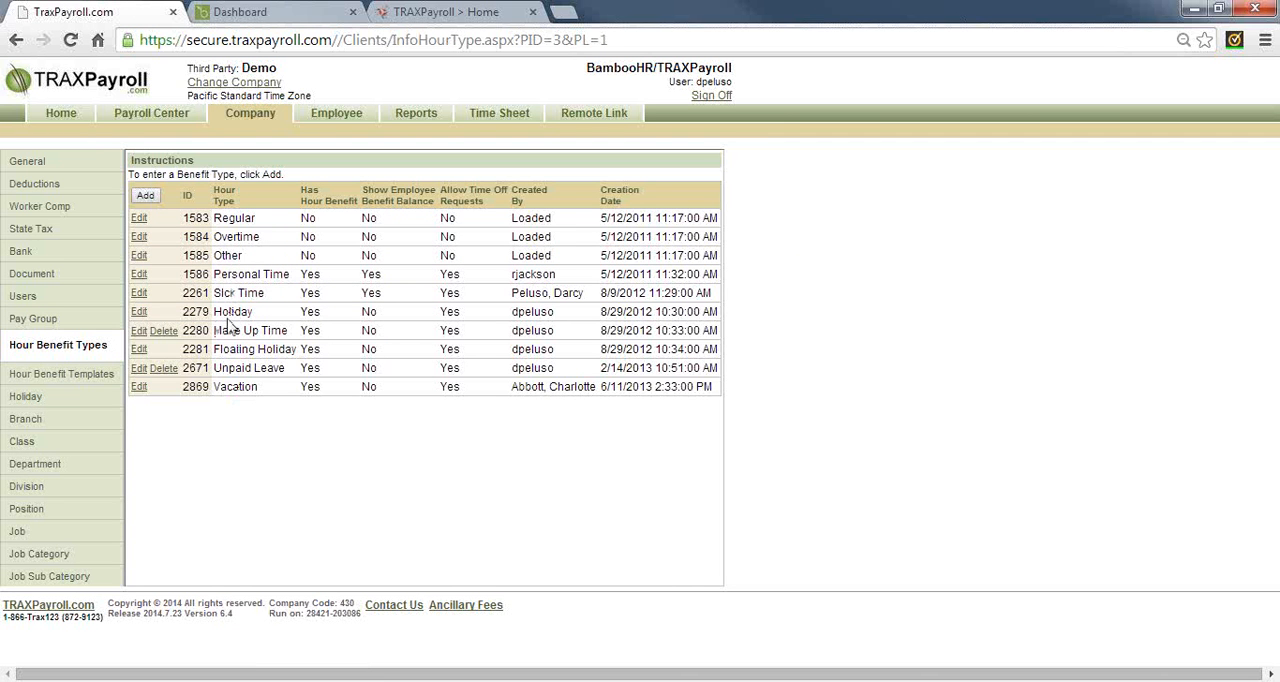
left_click(145, 196)
left_click(346, 256)
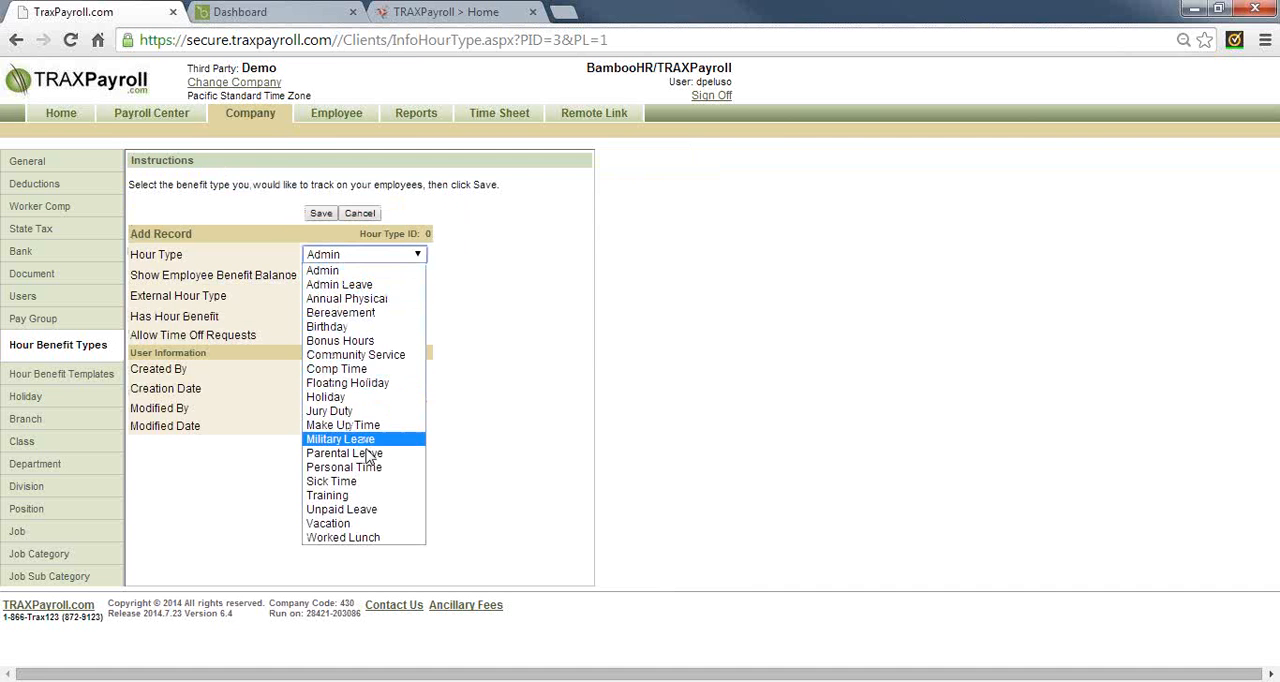
left_click(500, 306)
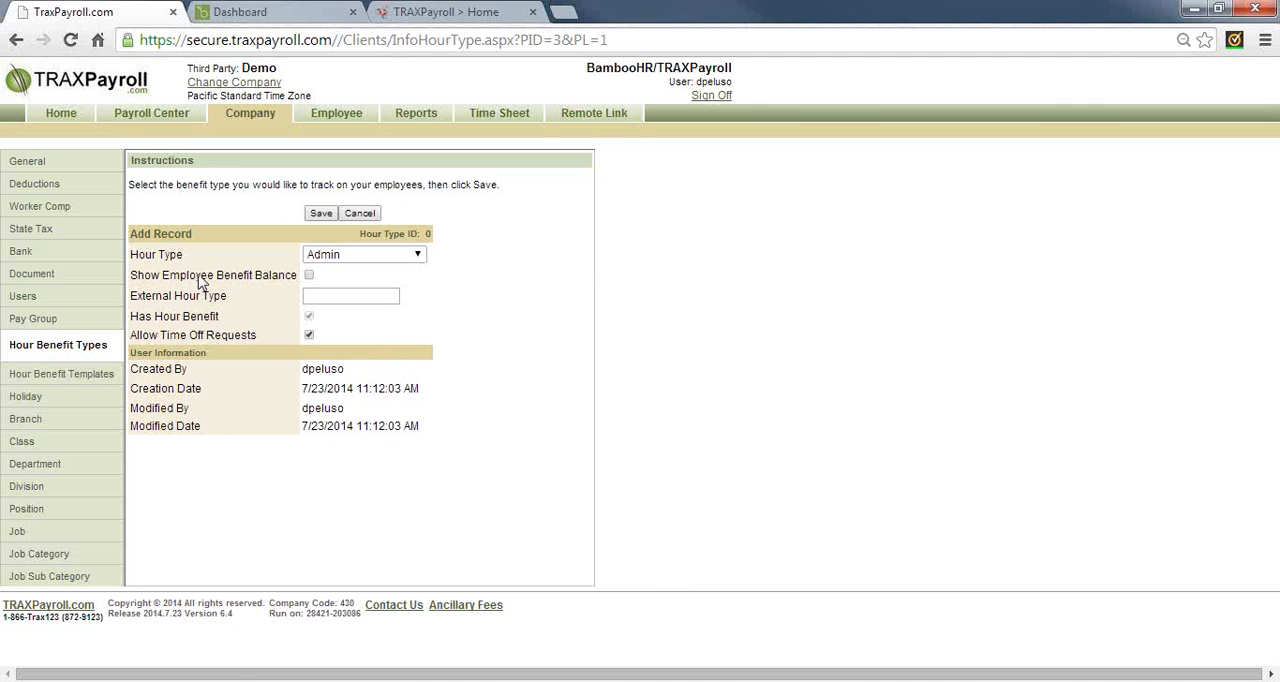
left_click_drag(196, 275, 297, 276)
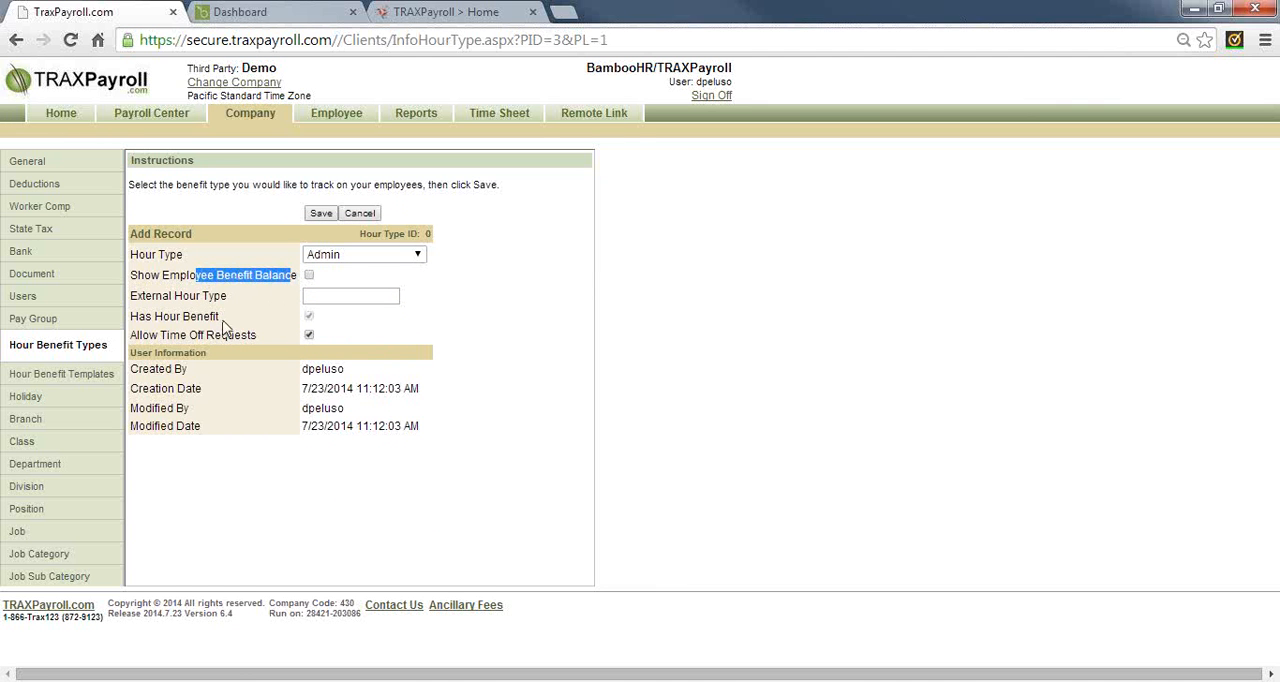
Examine the periods, earned amounts and maximum balances in the PTO Accrual Schedule template's details
left_click(53, 376)
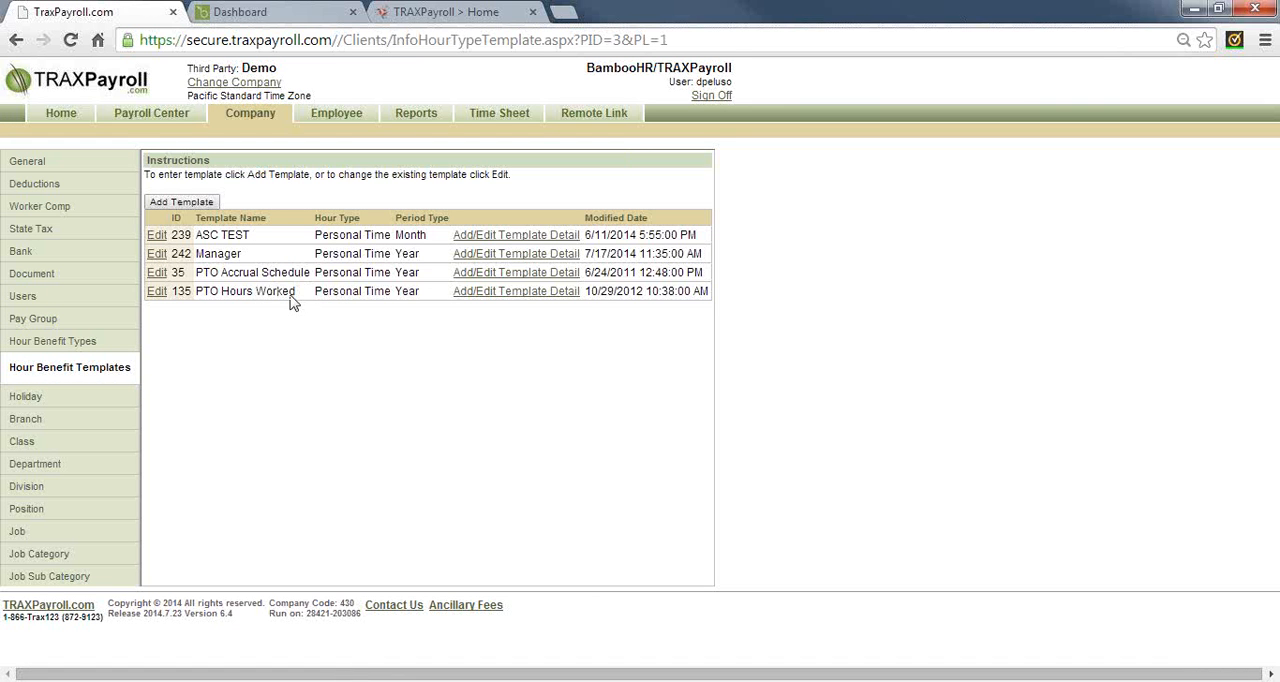
left_click(503, 277)
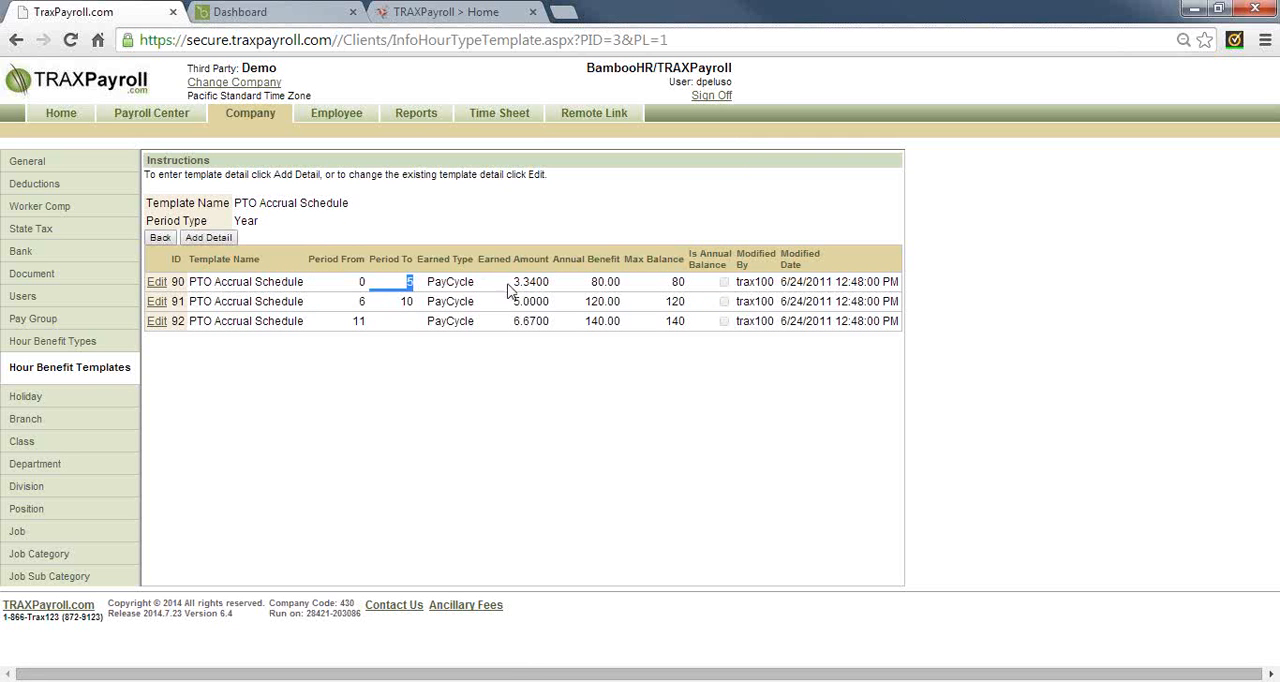
left_click_drag(512, 282, 551, 285)
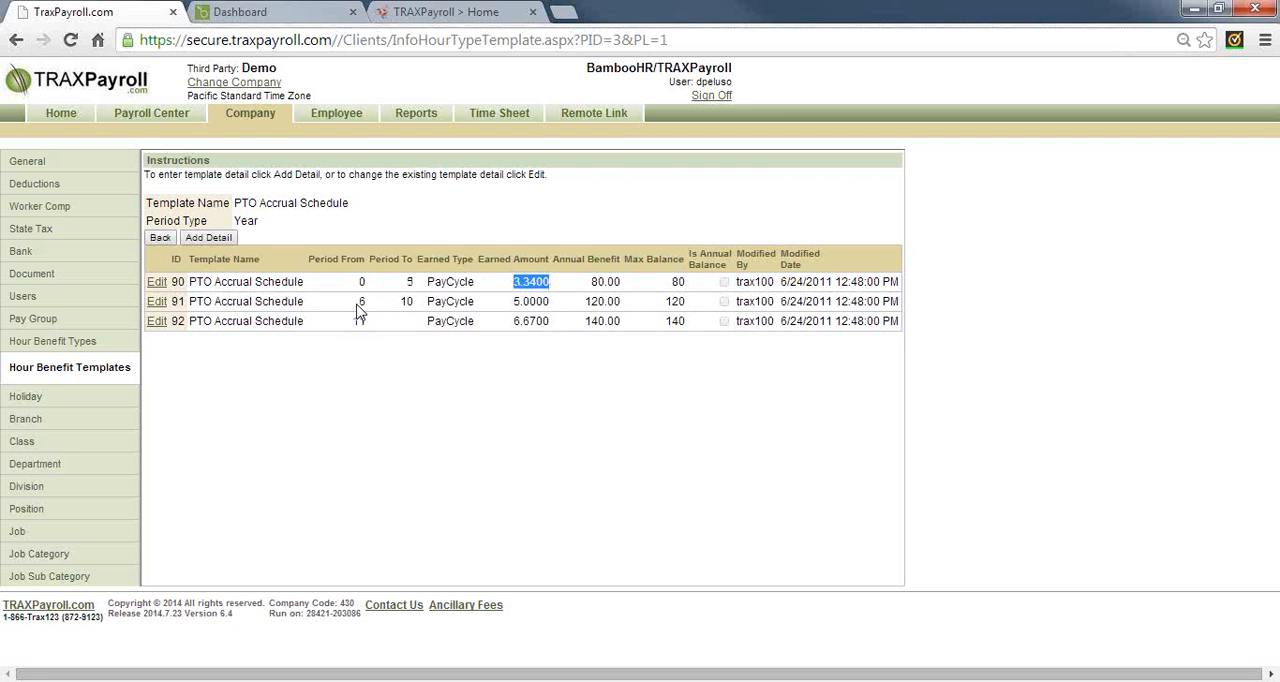
left_click_drag(672, 289, 686, 287)
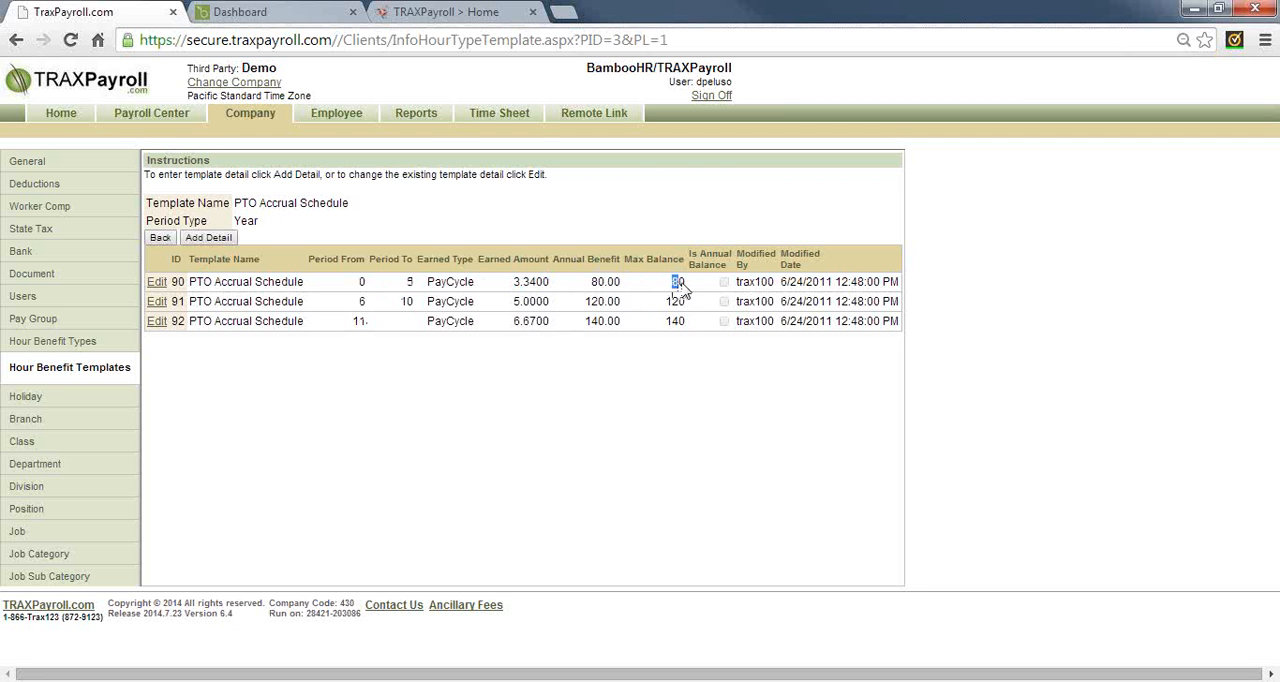
left_click_drag(356, 301, 378, 311)
left_click(518, 312)
left_click_drag(518, 312, 550, 310)
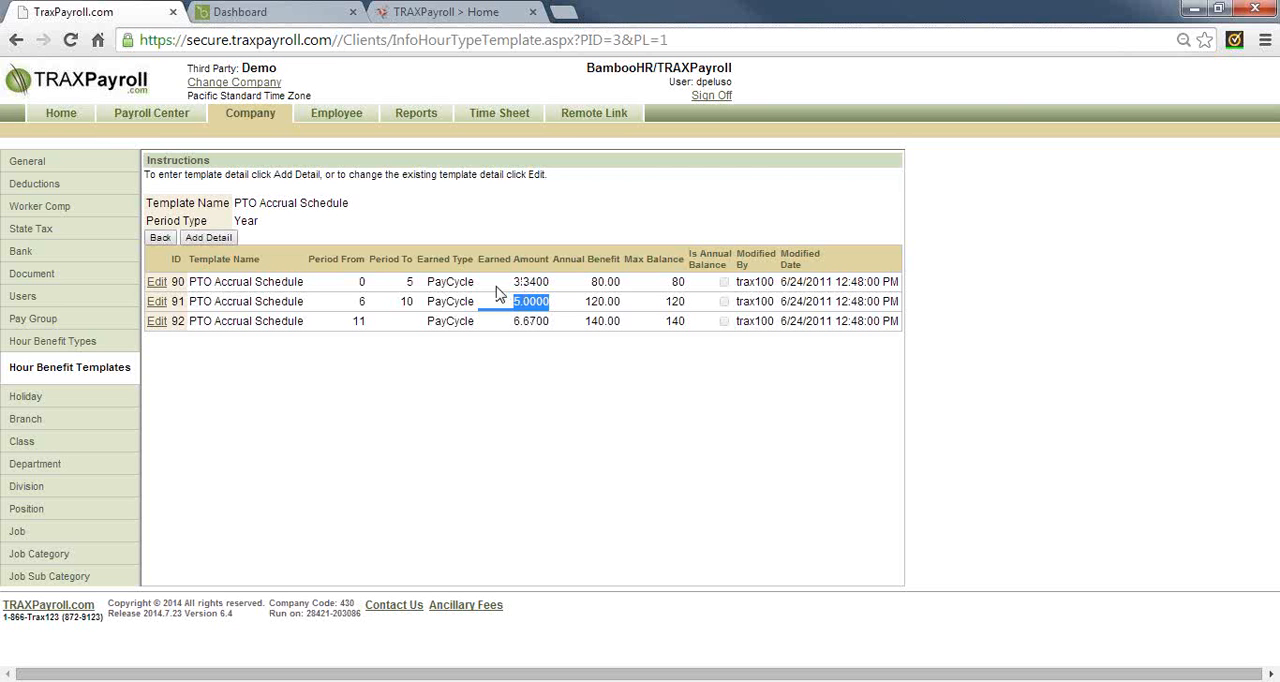
Return to the hour benefit templates and examine the earned amount in the PTO Hours Worked template's details
left_click(69, 368)
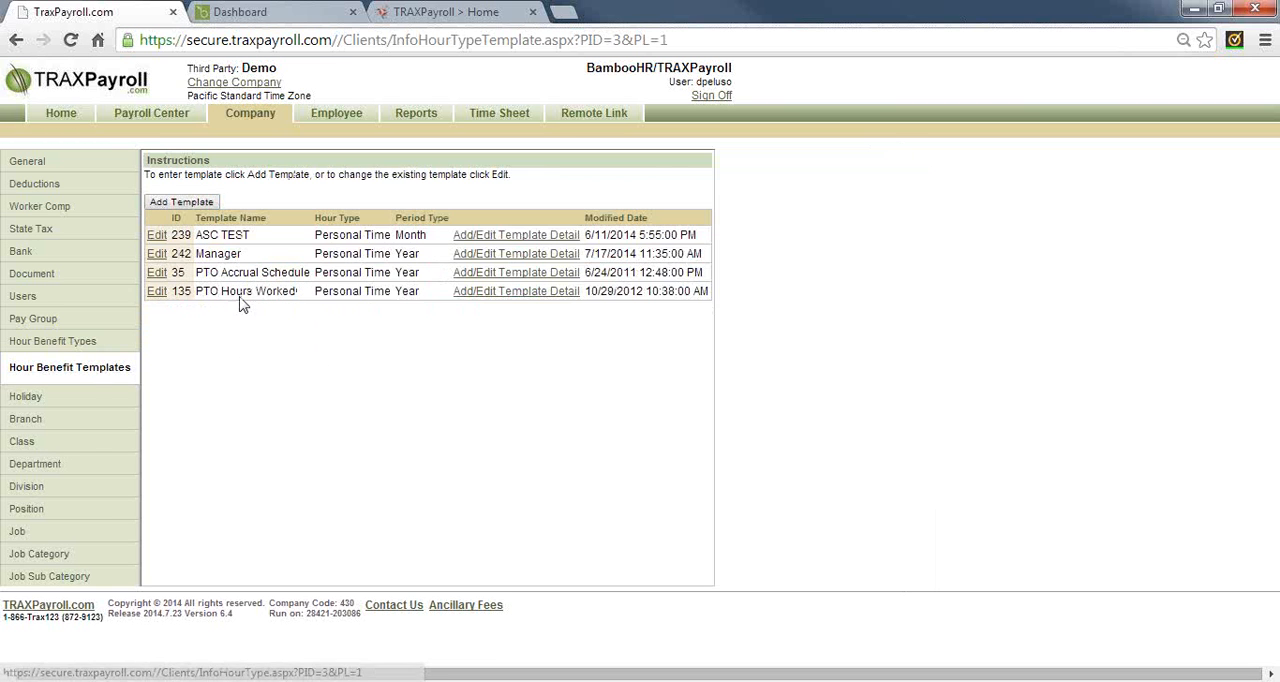
left_click(482, 294)
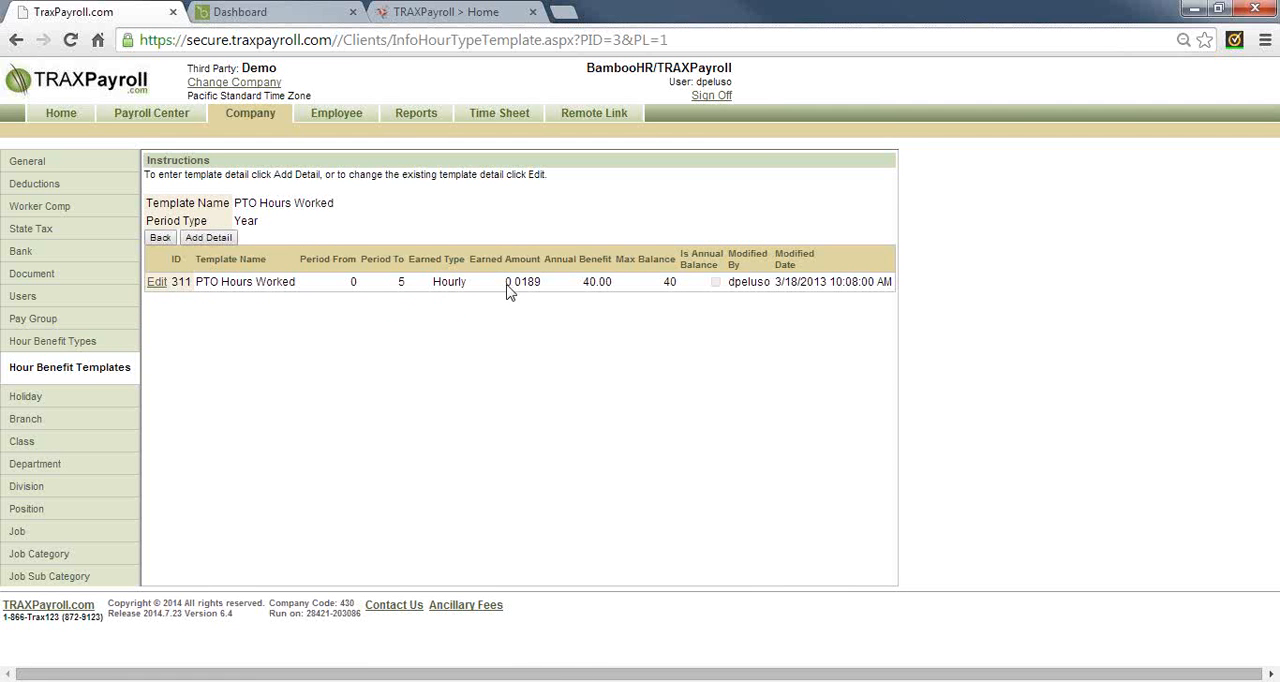
left_click_drag(507, 283, 538, 284)
View the company's branches, and return to the hour benefit templates to review the PTO Hours Worked and PTO Accrual Schedule entries
left_click(32, 427)
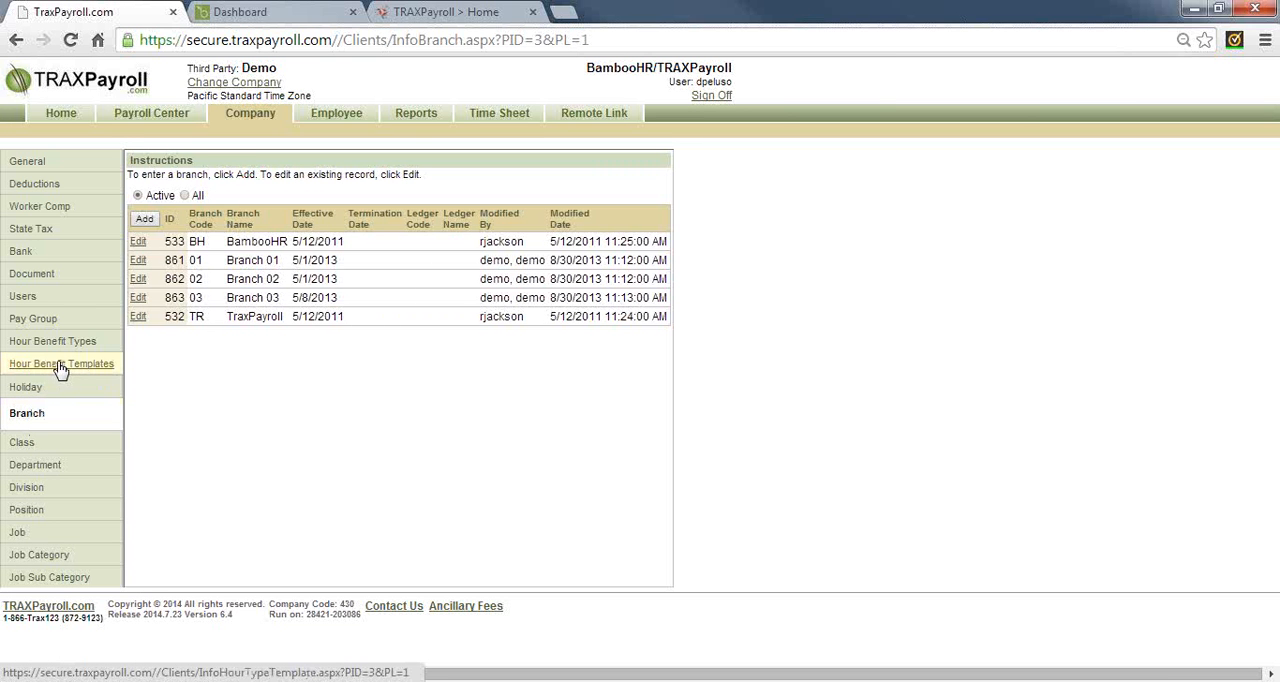
left_click(60, 366)
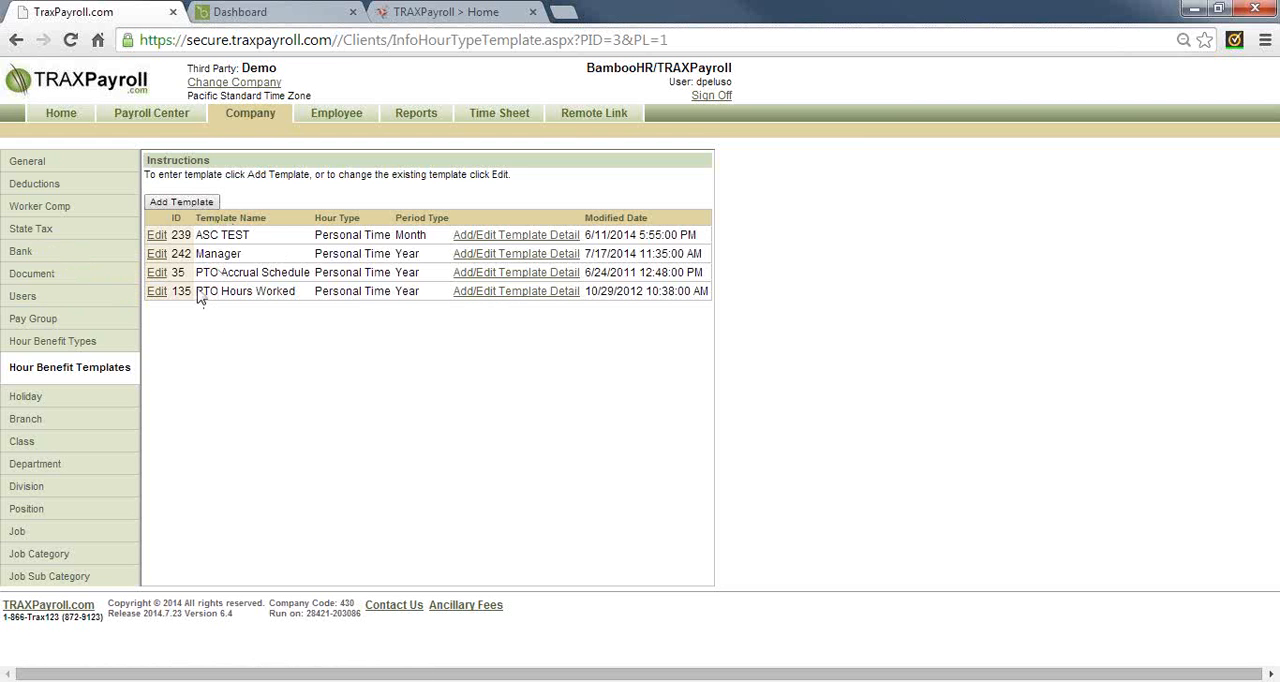
left_click_drag(197, 292, 290, 297)
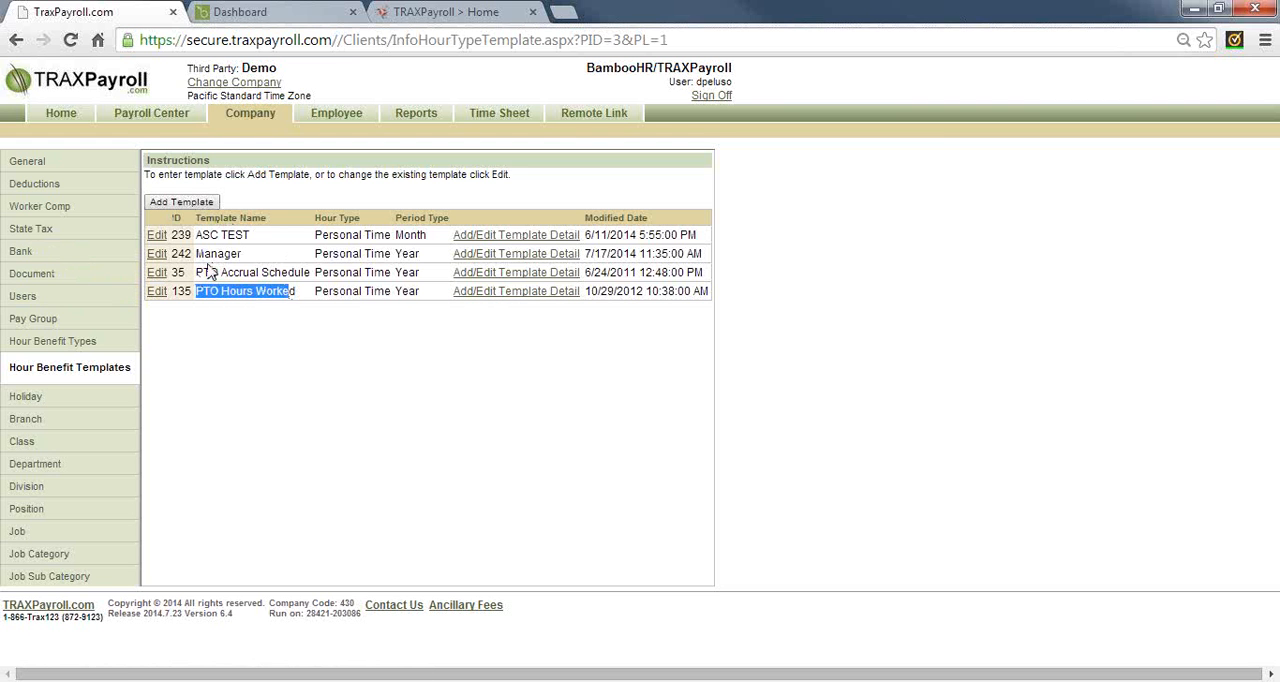
left_click_drag(203, 272, 310, 274)
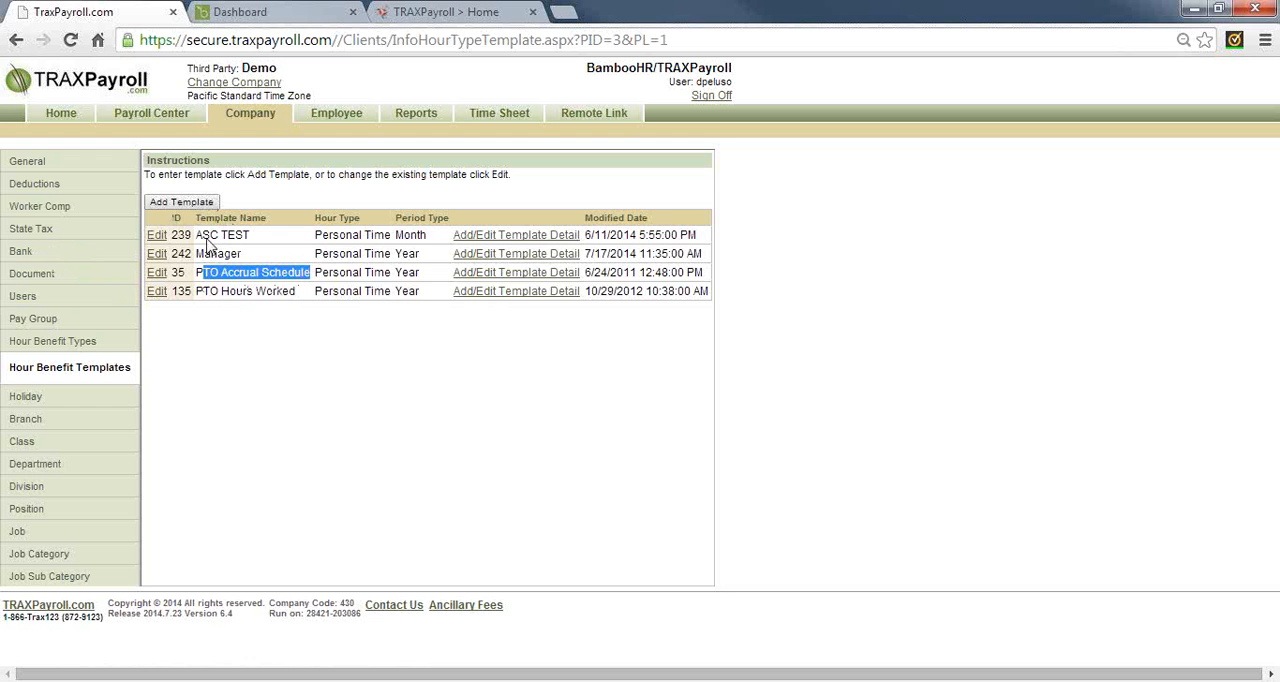
Add and save a Personal Time hour benefit template named Directors with the period type Year
left_click(200, 204)
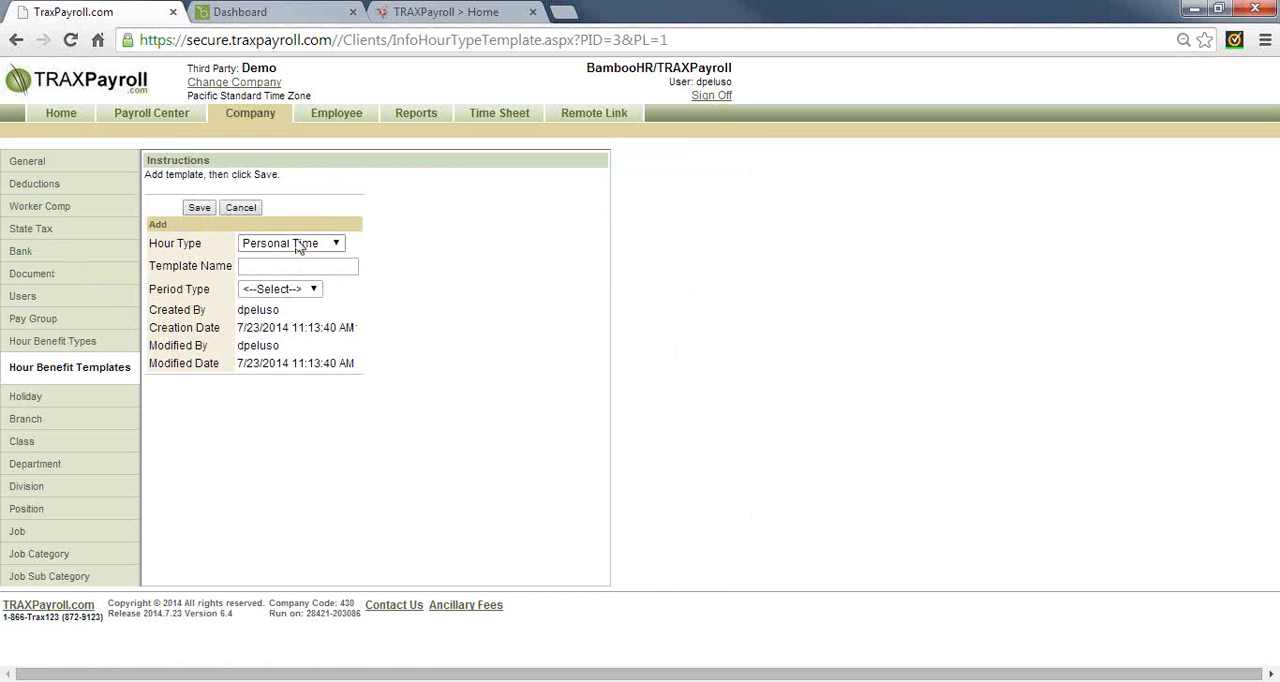
left_click(289, 268)
type("Directors")
key("Tab")
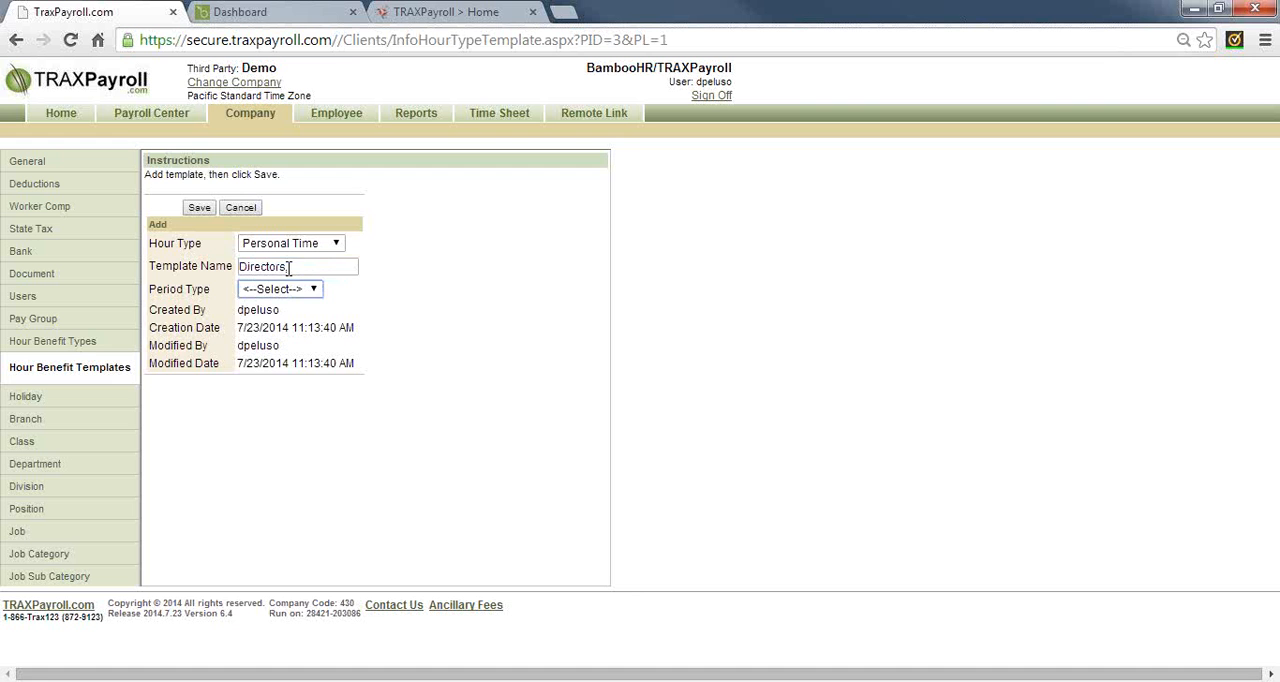
left_click(287, 292)
left_click(285, 337)
left_click(198, 208)
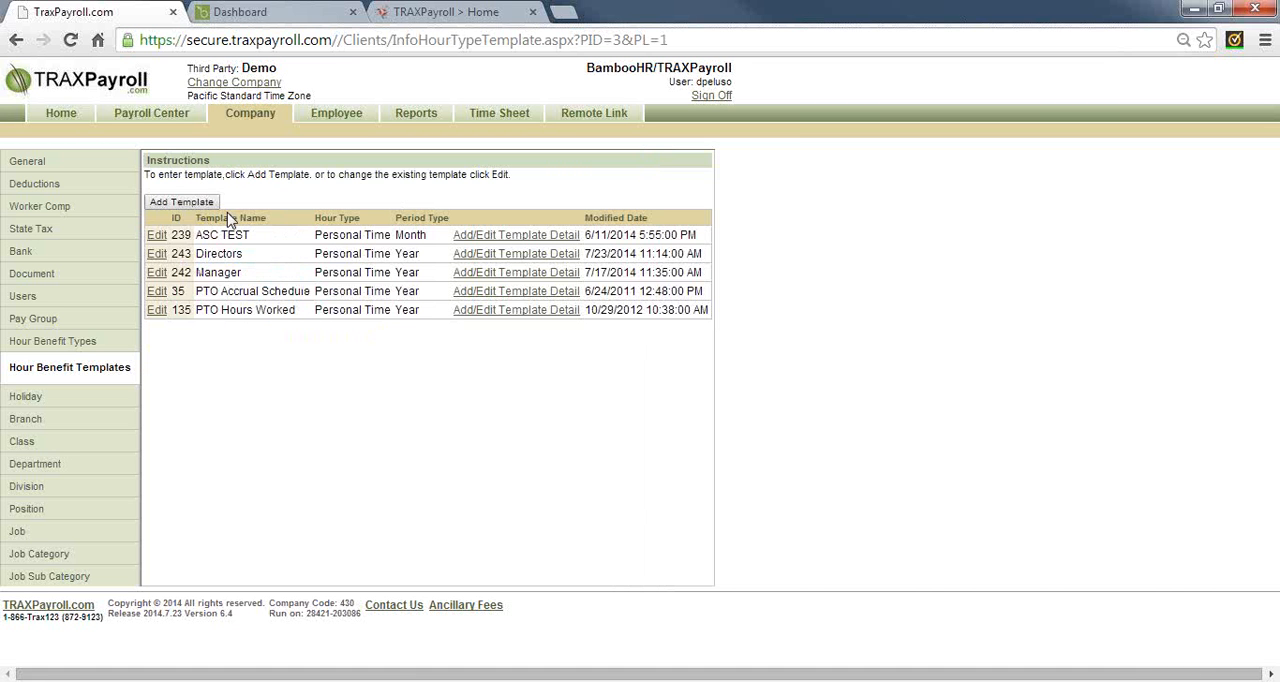
Start a new template detail for the Directors template with a period from 0 to 5
left_click(482, 256)
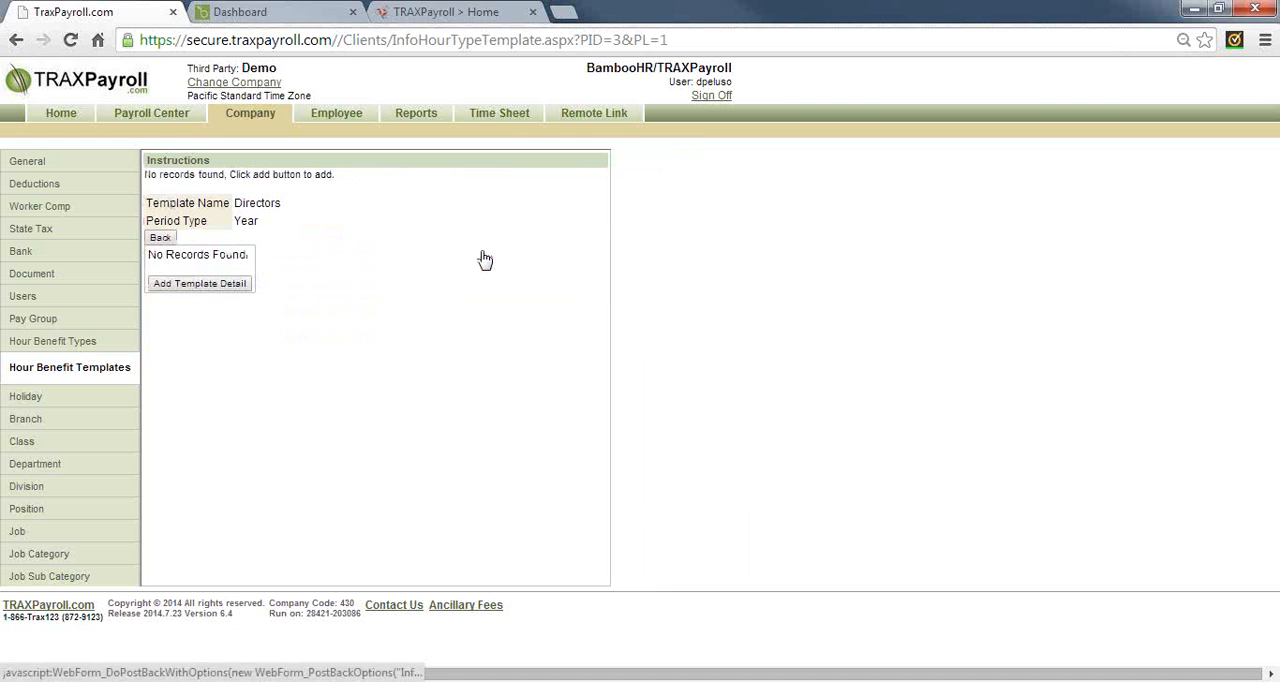
left_click(193, 284)
left_click(270, 278)
type("0")
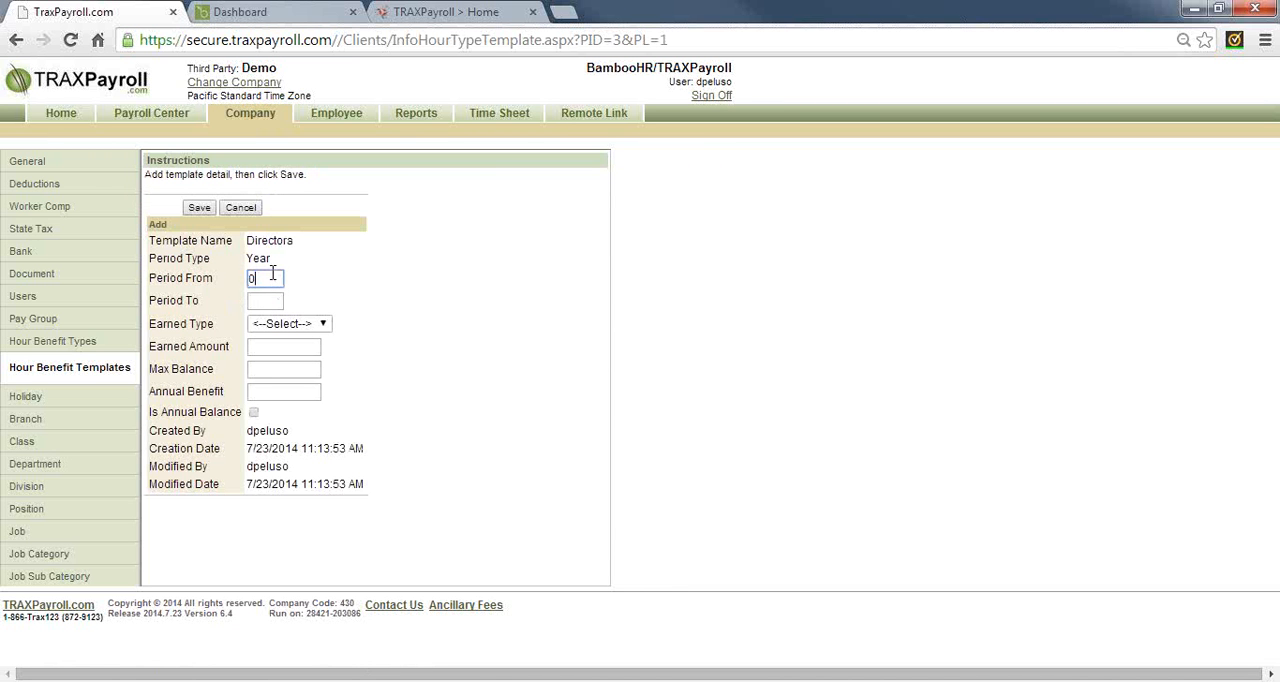
key("Tab")
type("5")
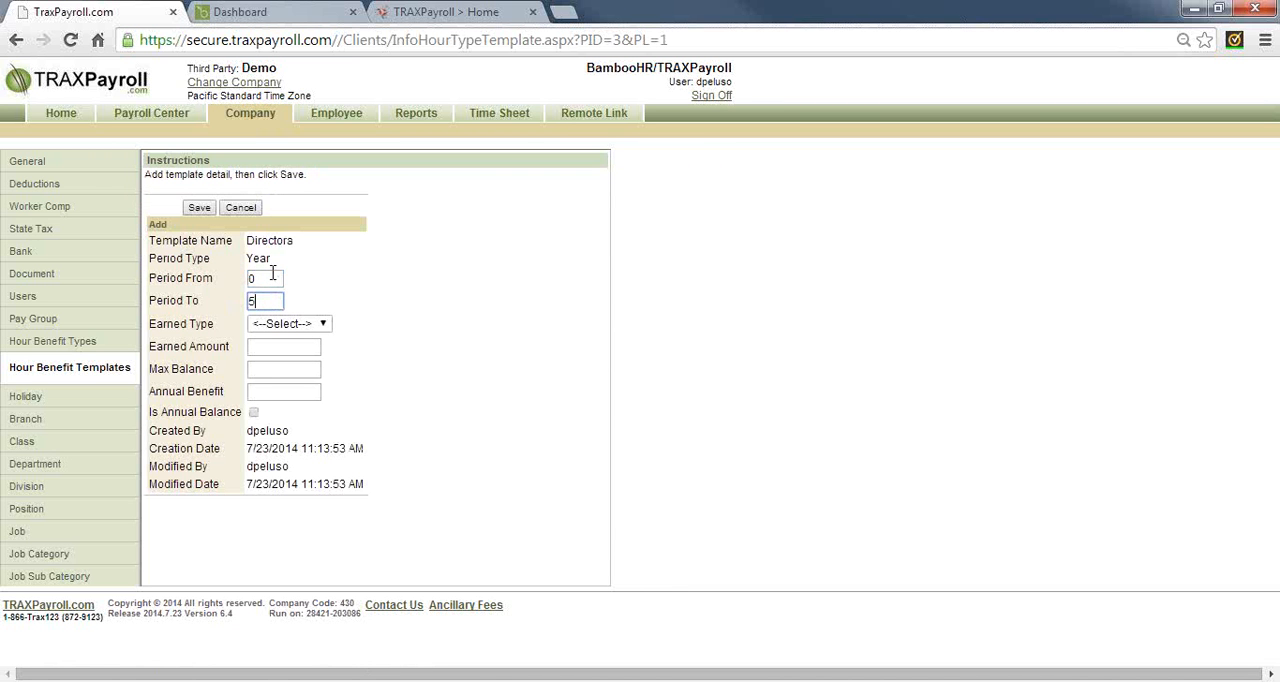
Set the Directors template detail's earned type to PayCycle and its earned amount to 5.00
left_click(317, 324)
left_click(292, 366)
left_click(291, 346)
type("5.00")
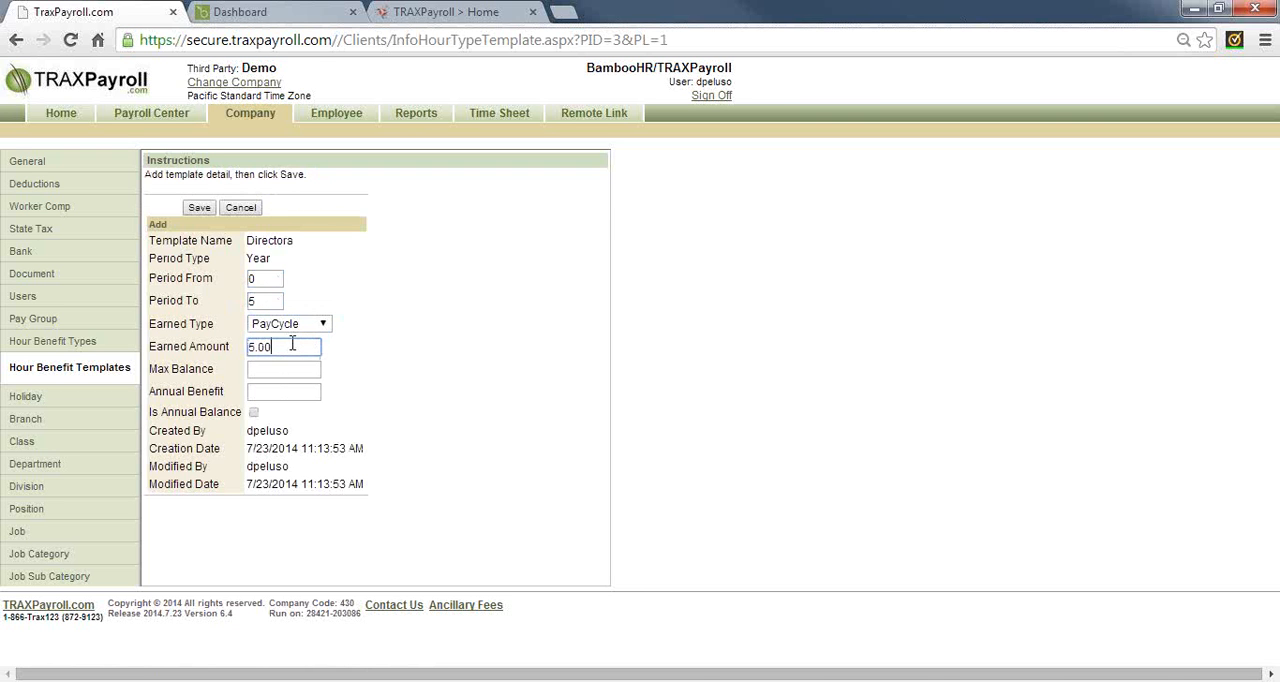
key("Tab")
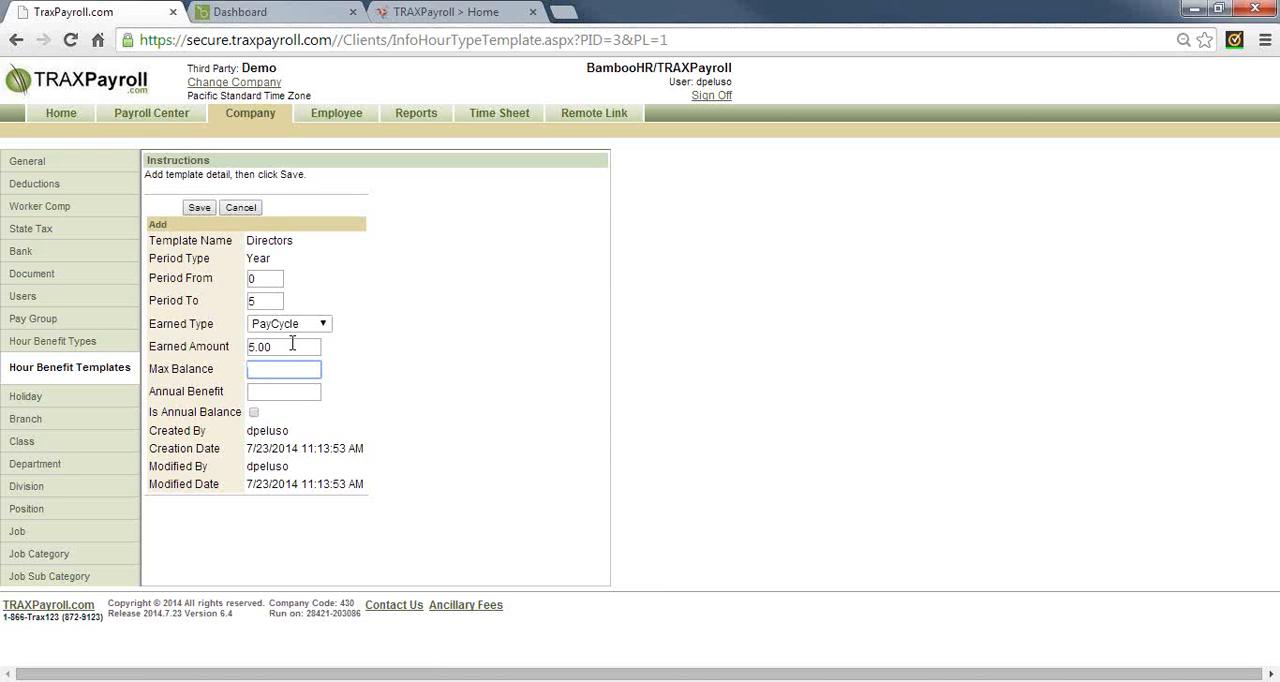
Leave the Directors template detail and view the company's branch, division, department and job lists, including the departments' ledger codes
double_click(251, 278)
left_click(26, 424)
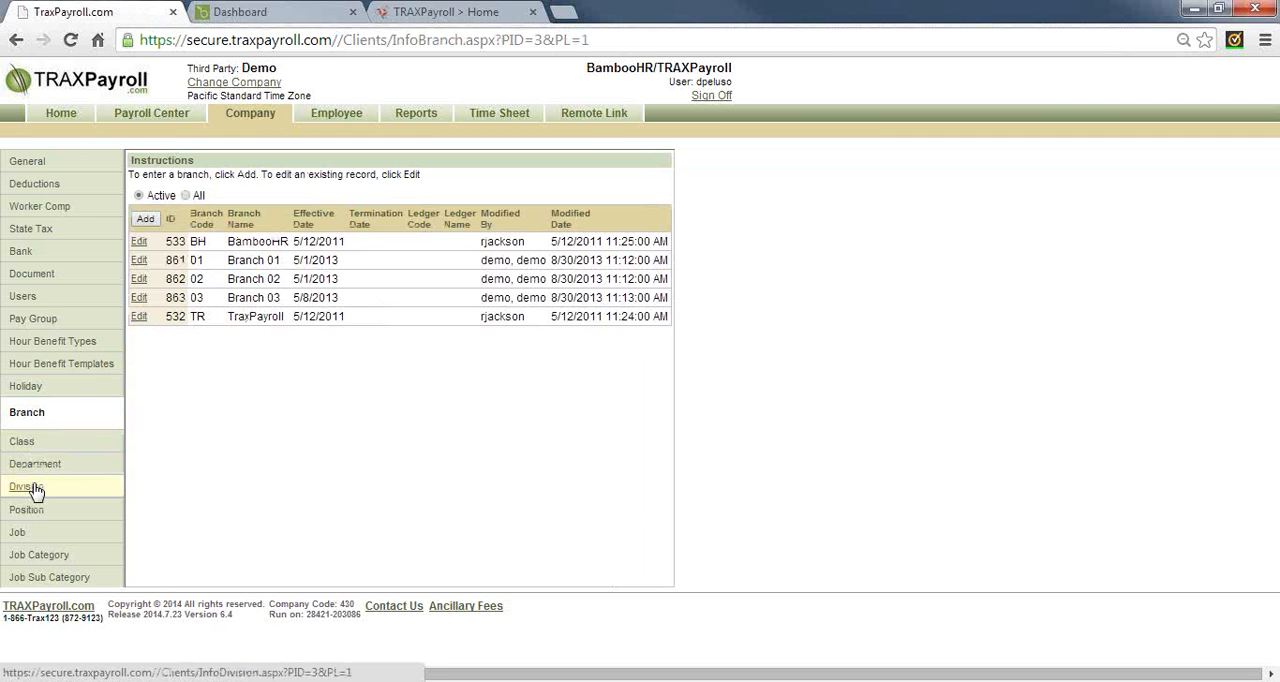
left_click(34, 488)
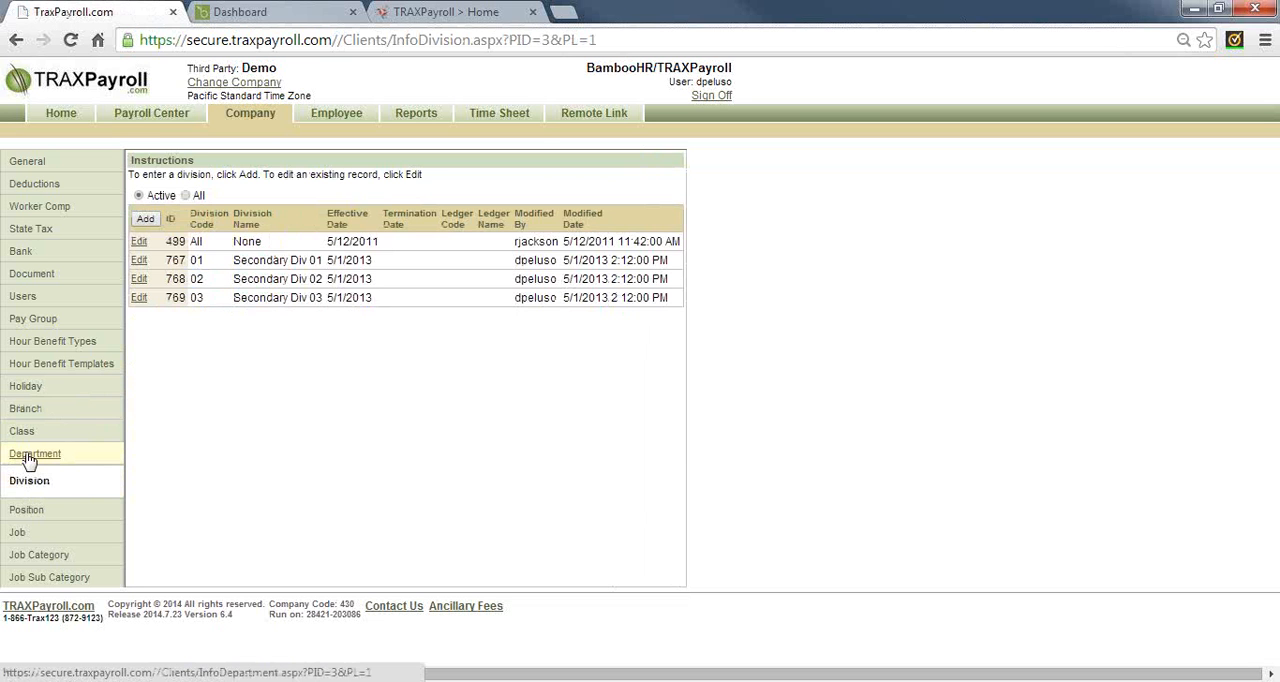
left_click(29, 457)
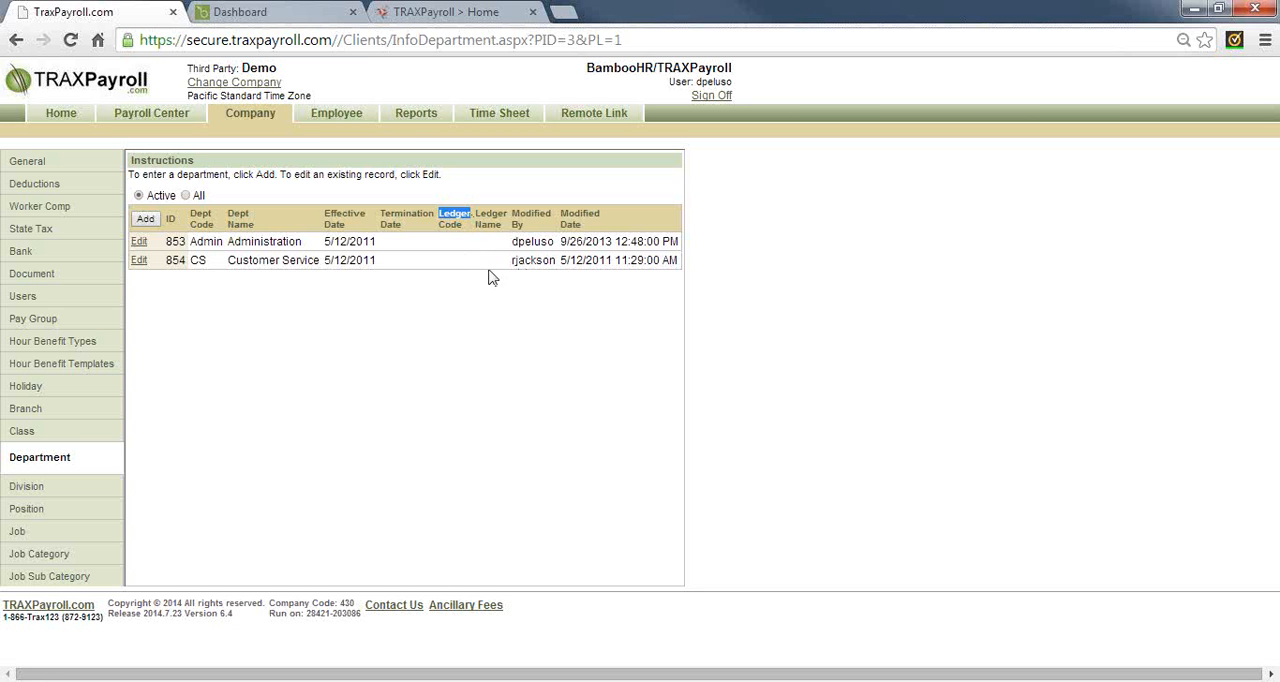
left_click(19, 536)
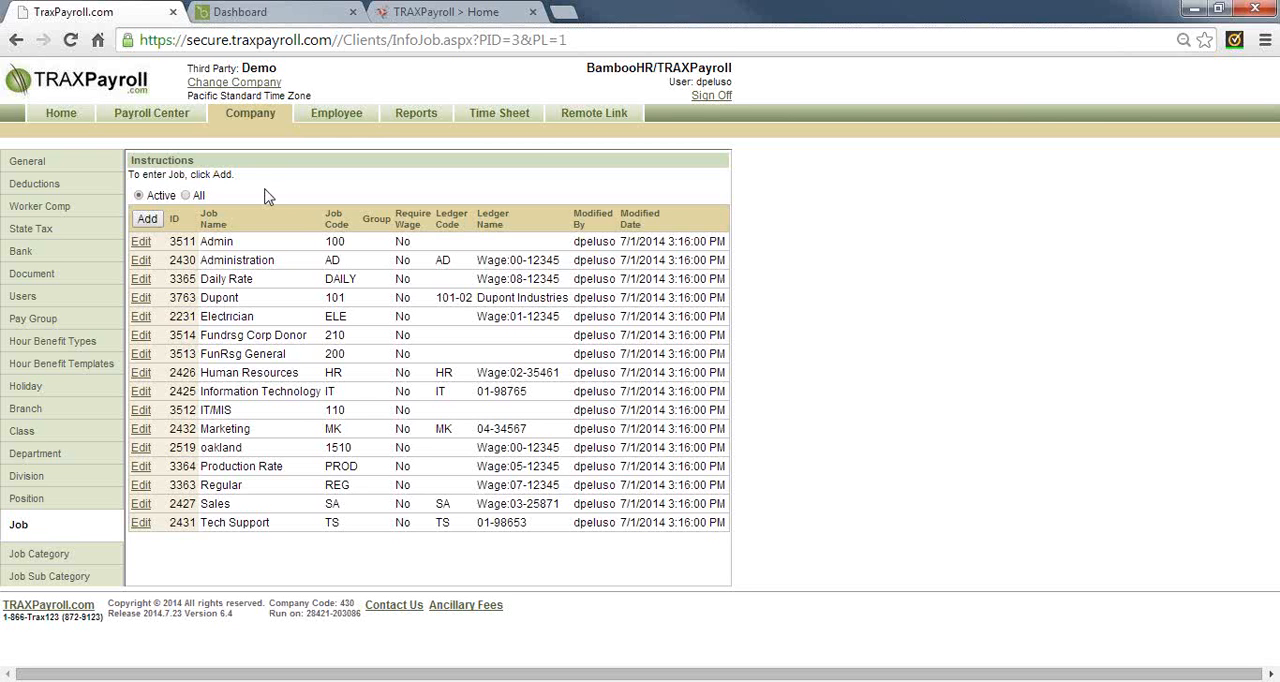
View the employee search page, collapse and re-expand its search section, and check the wage type and state search options
left_click(336, 116)
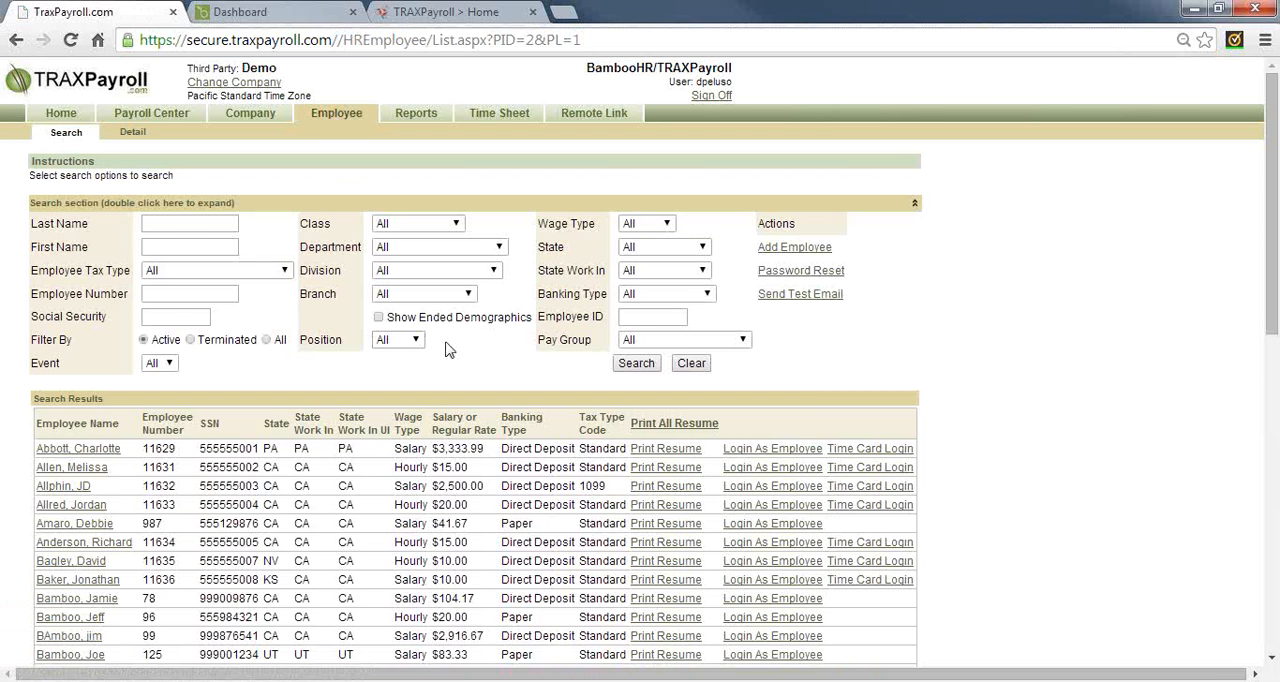
double_click(77, 205)
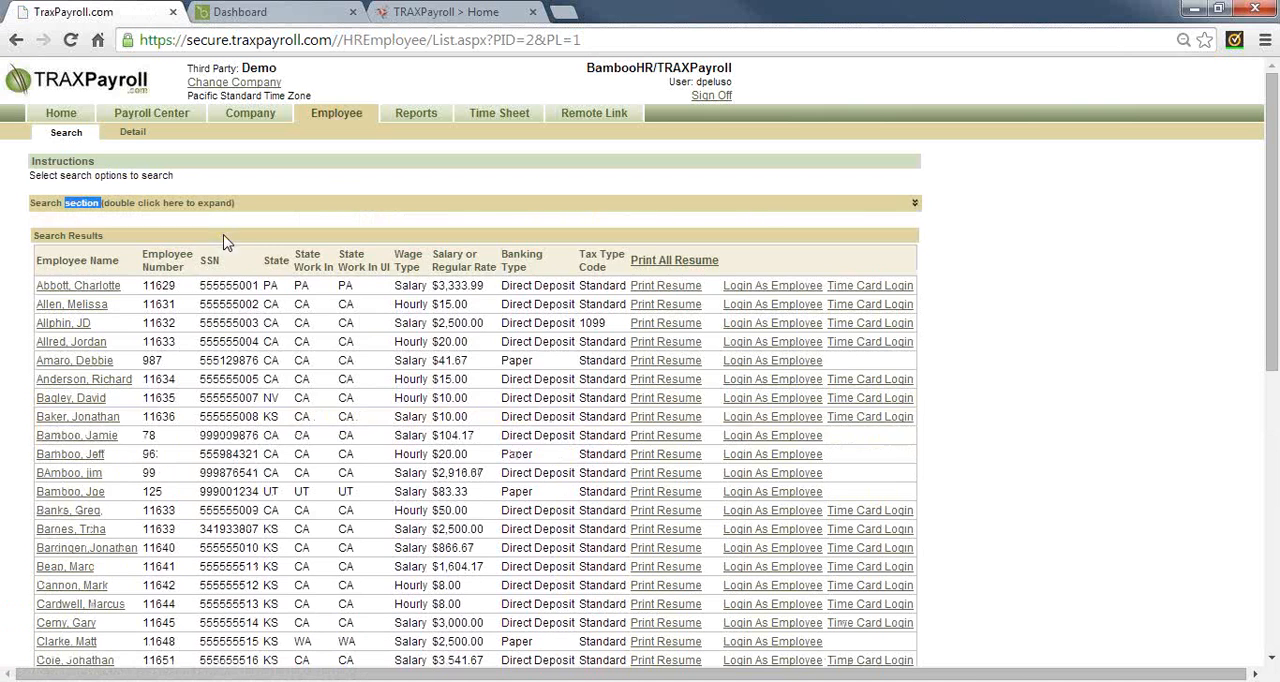
double_click(273, 207)
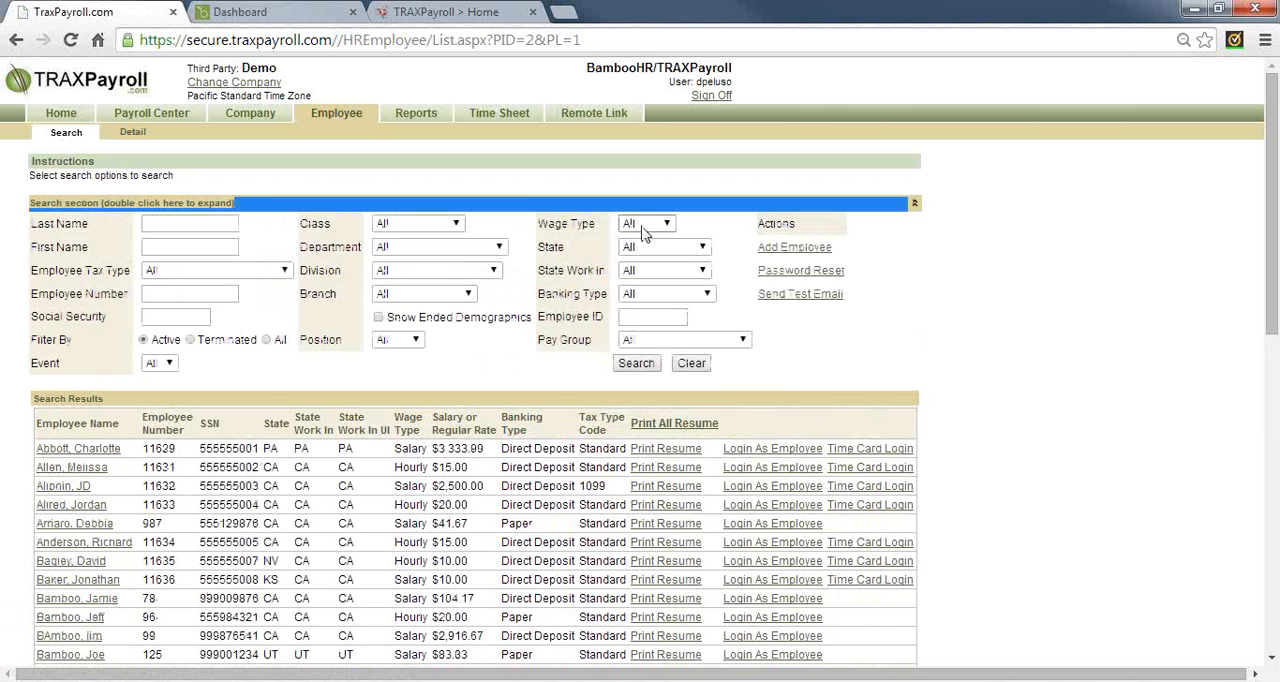
left_click(646, 224)
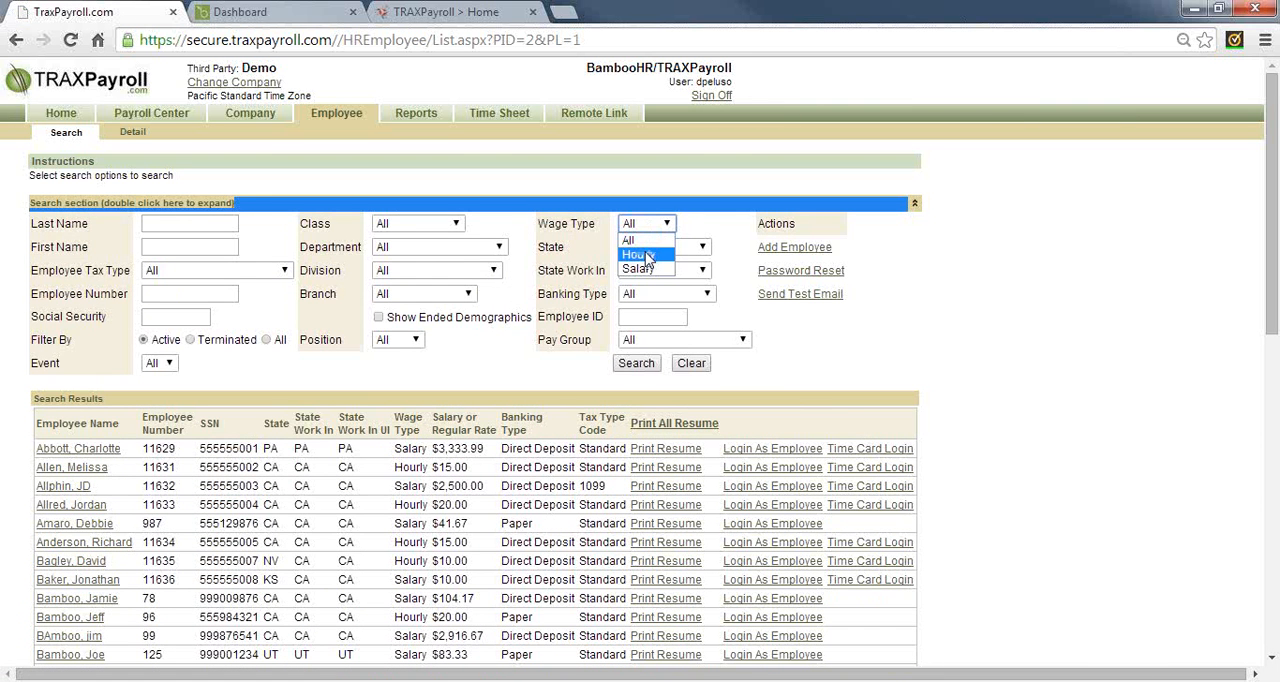
double_click(544, 246)
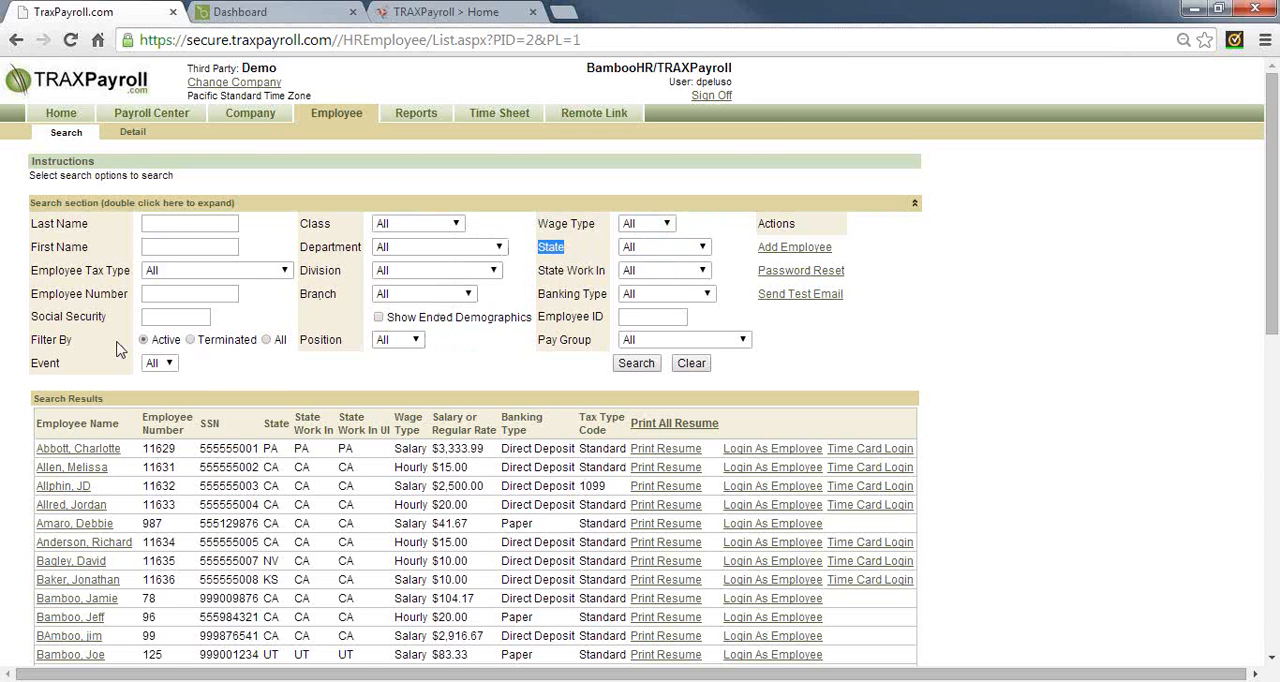
Set the employee search's Filter By option to All and look through the list of employees
double_click(163, 340)
left_click(280, 342, "shift")
left_click(280, 345)
scroll(516, 277, "down", 1)
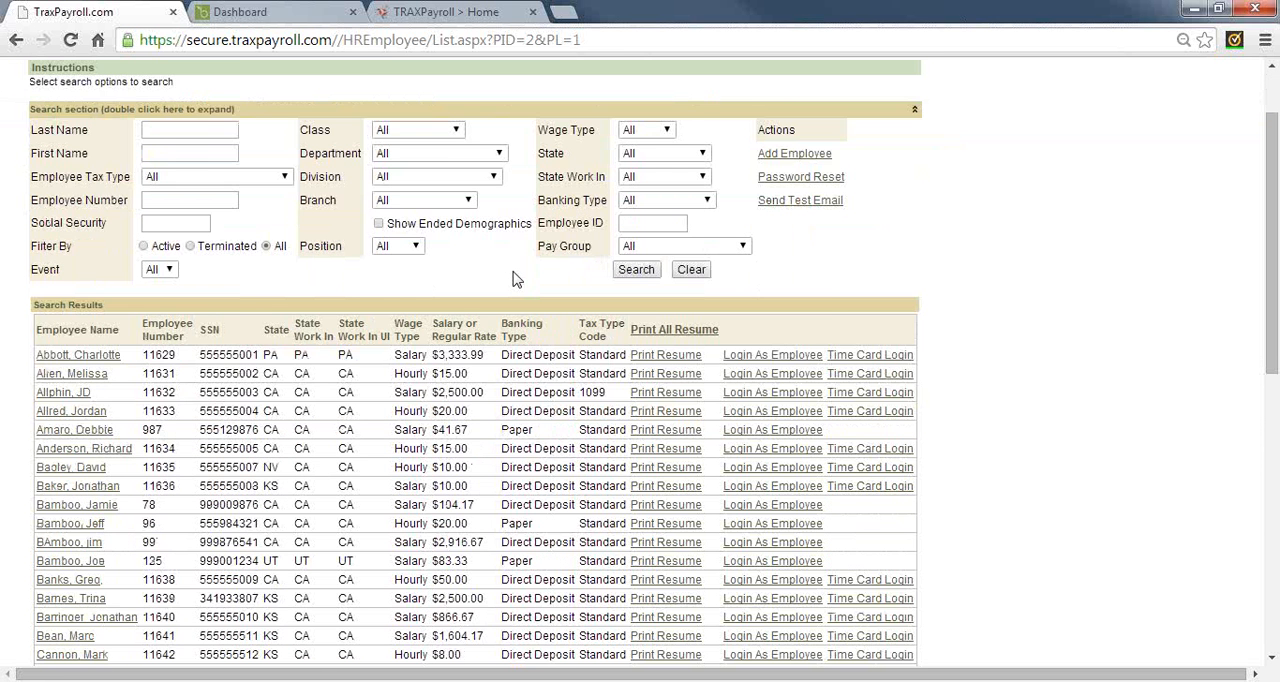
scroll(516, 277, "down", 1)
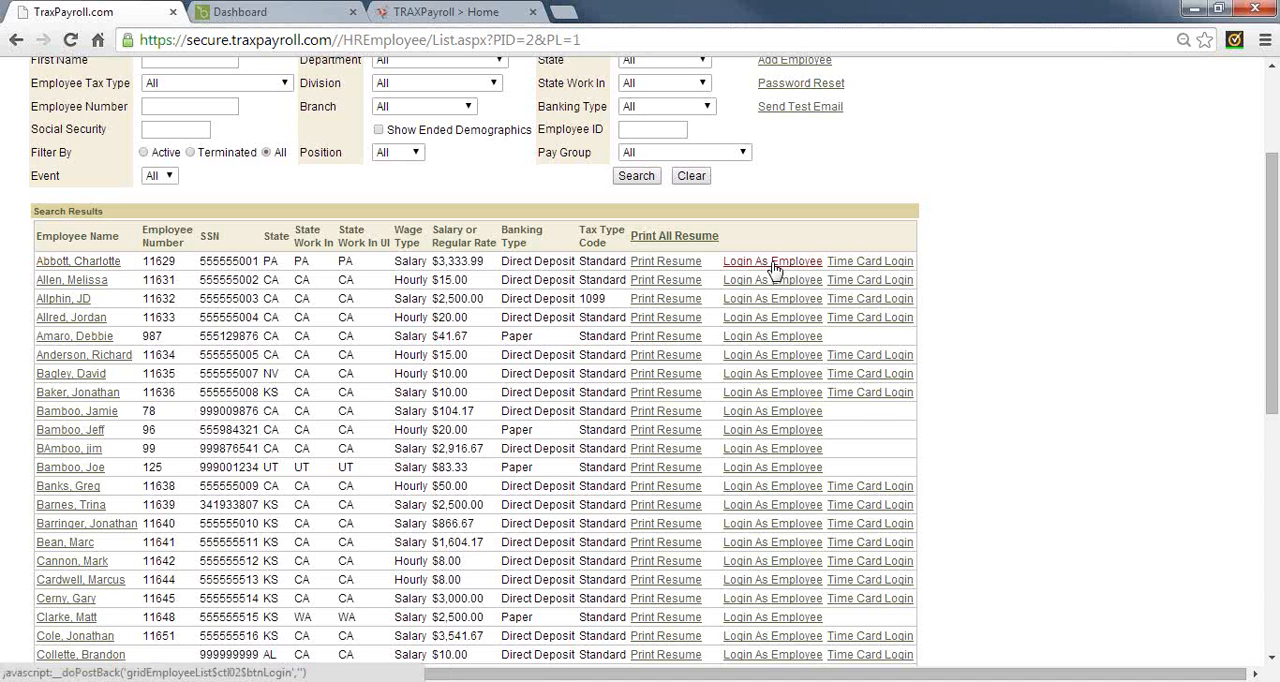
View the first listed employee's general record, check the email field and payroll status, and dismiss the Norton Identity Safe notice
left_click(80, 263)
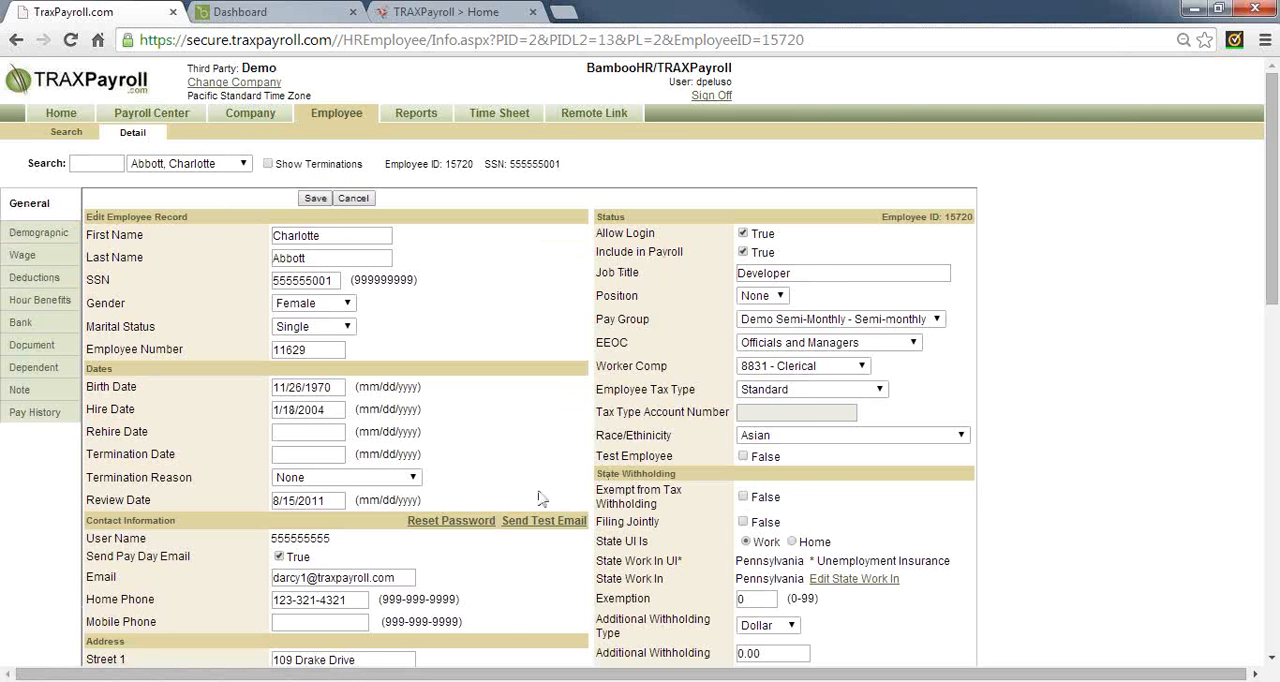
scroll(502, 526, "down", 1)
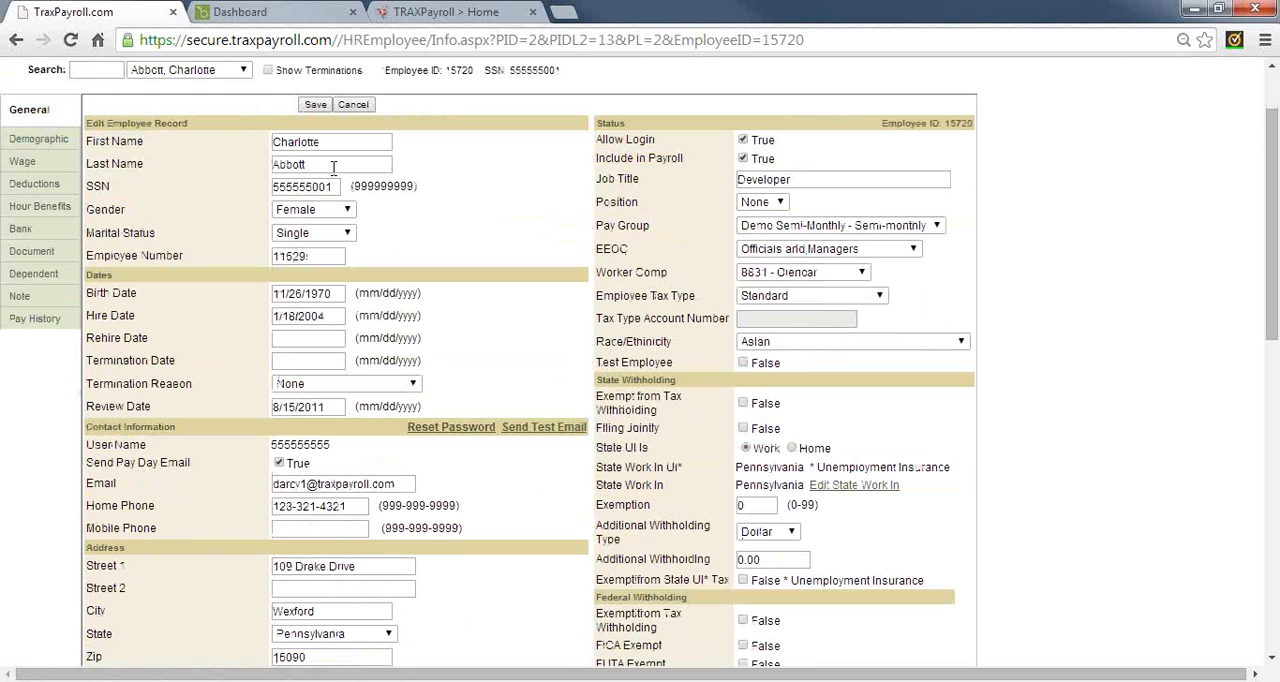
double_click(641, 143)
left_click_drag(398, 487, 272, 495)
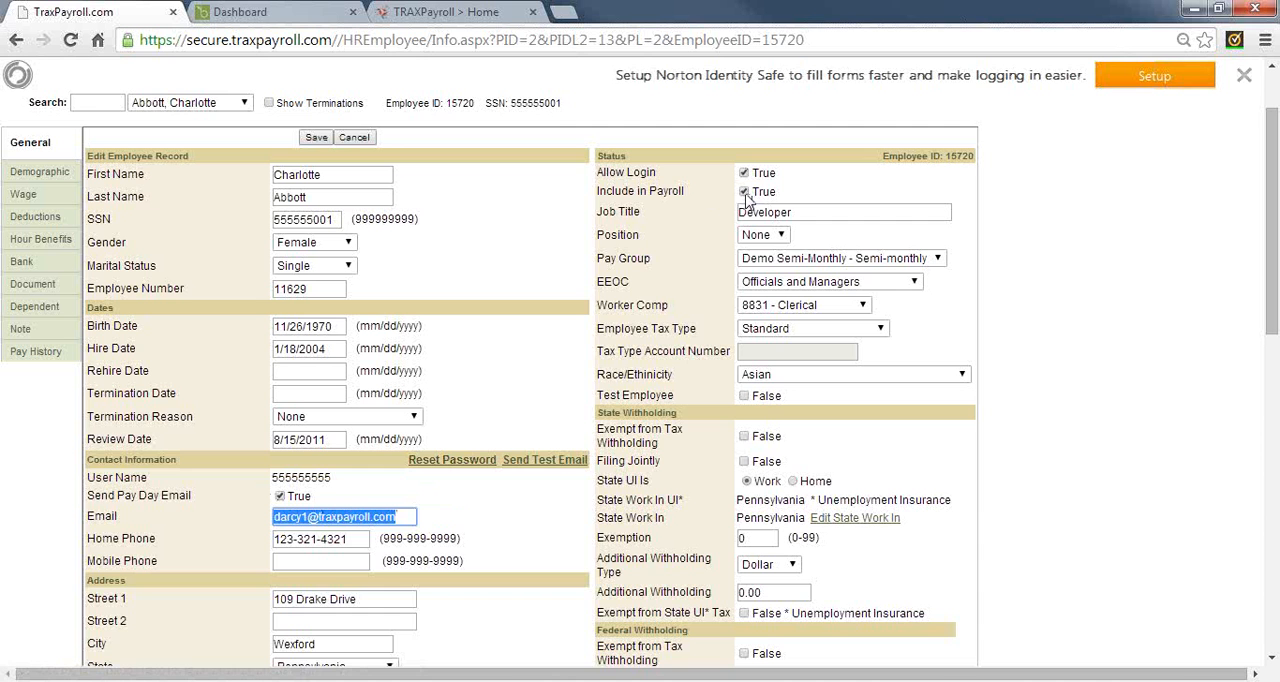
left_click(1243, 75)
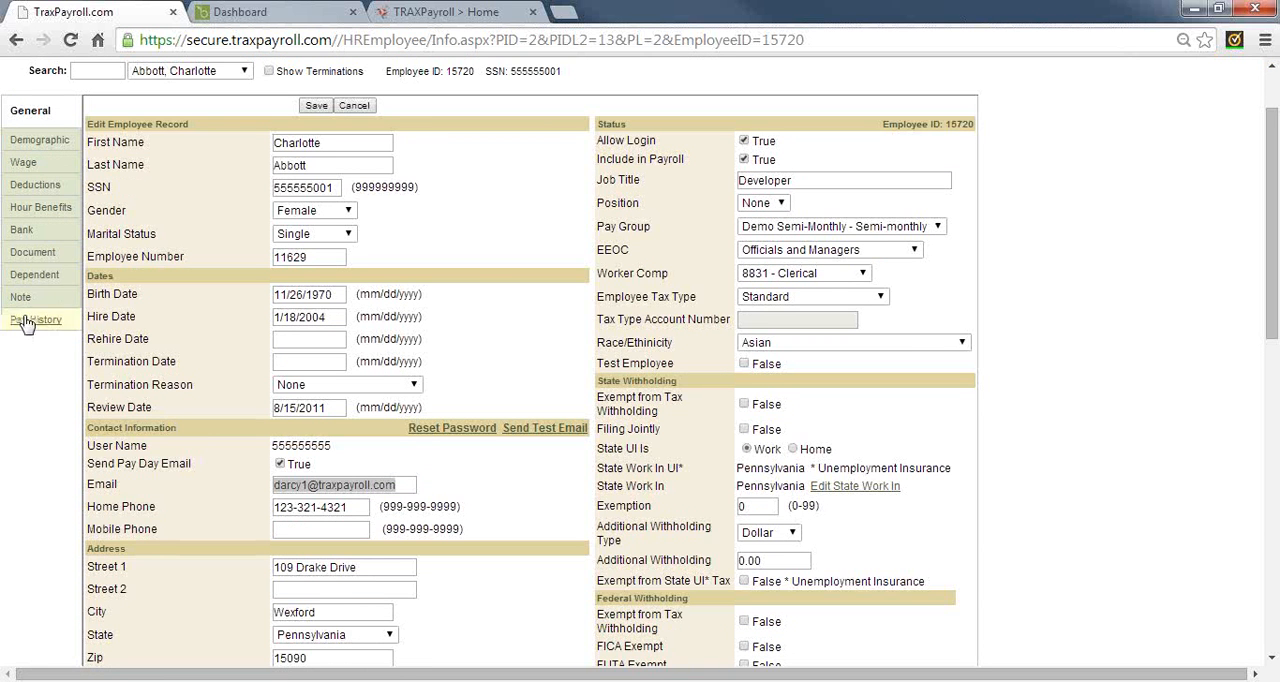
View the employee's demographic records and check the branch, division and department assigned from the newest start date
left_click(35, 145)
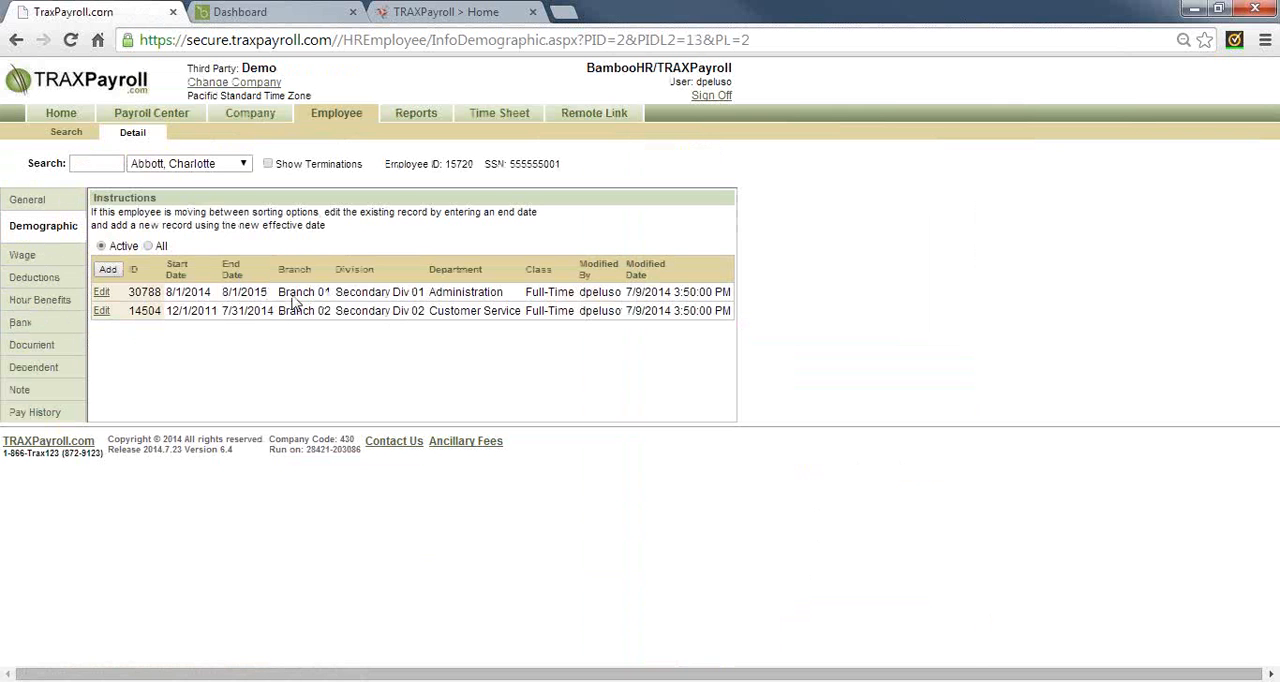
double_click(292, 296)
double_click(348, 297)
left_click(467, 293)
double_click(468, 293)
View all of the employee's wage records, including inactive ones, and examine the newest record's start and end dates
left_click(23, 255)
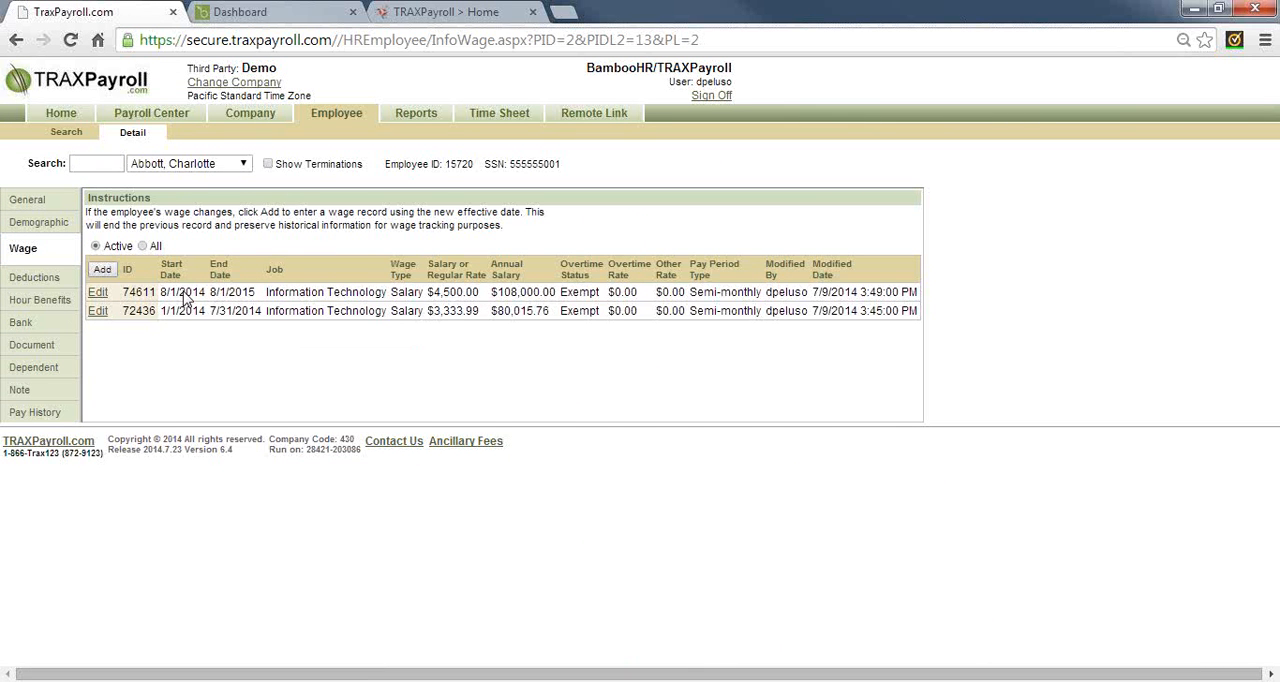
left_click(142, 246)
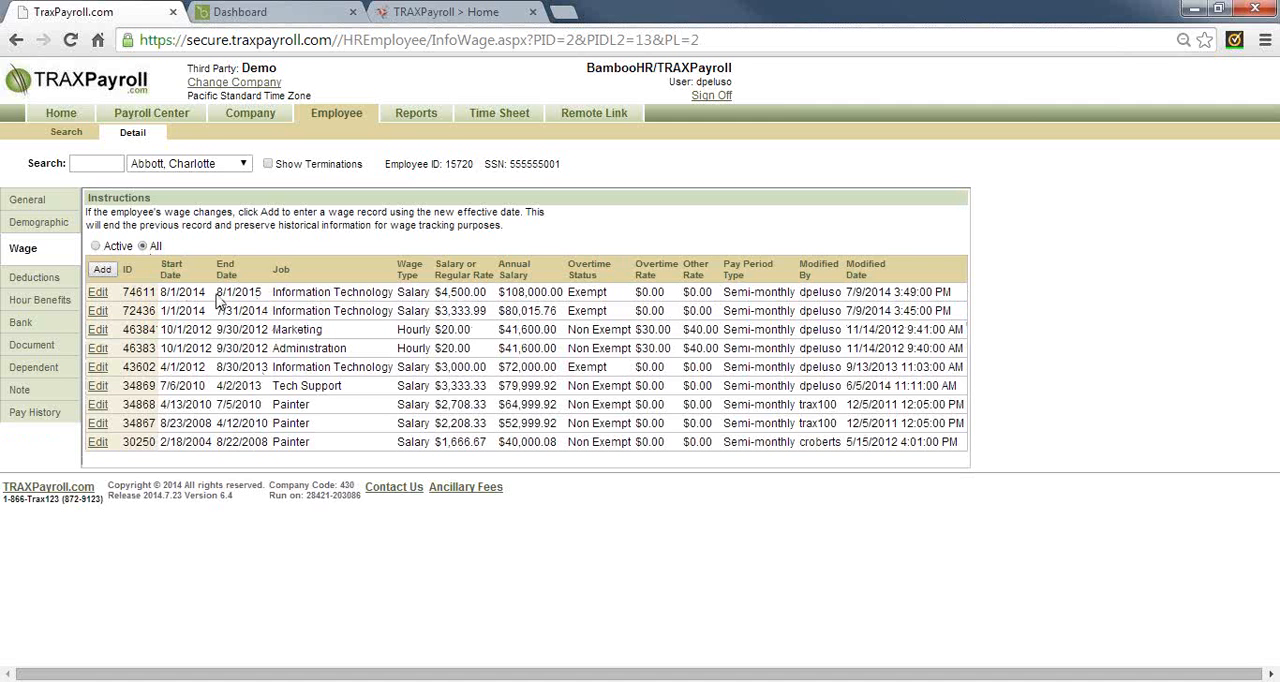
left_click_drag(217, 298, 264, 301)
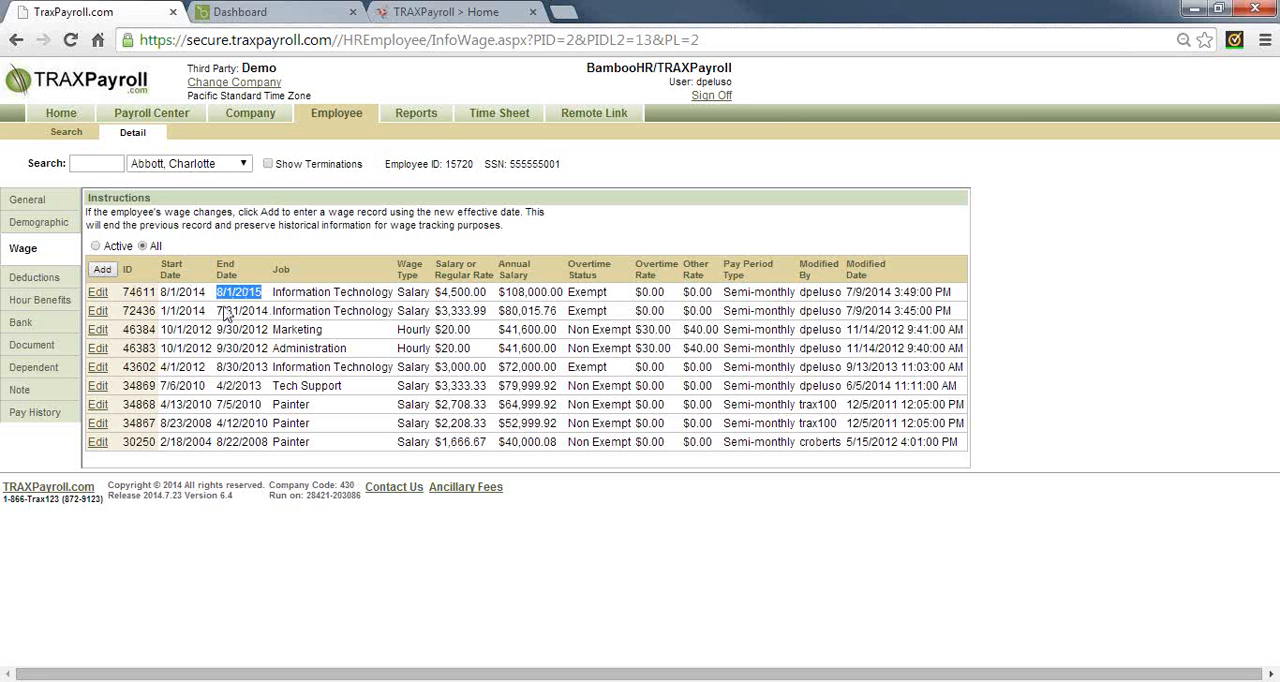
left_click_drag(158, 292, 207, 298)
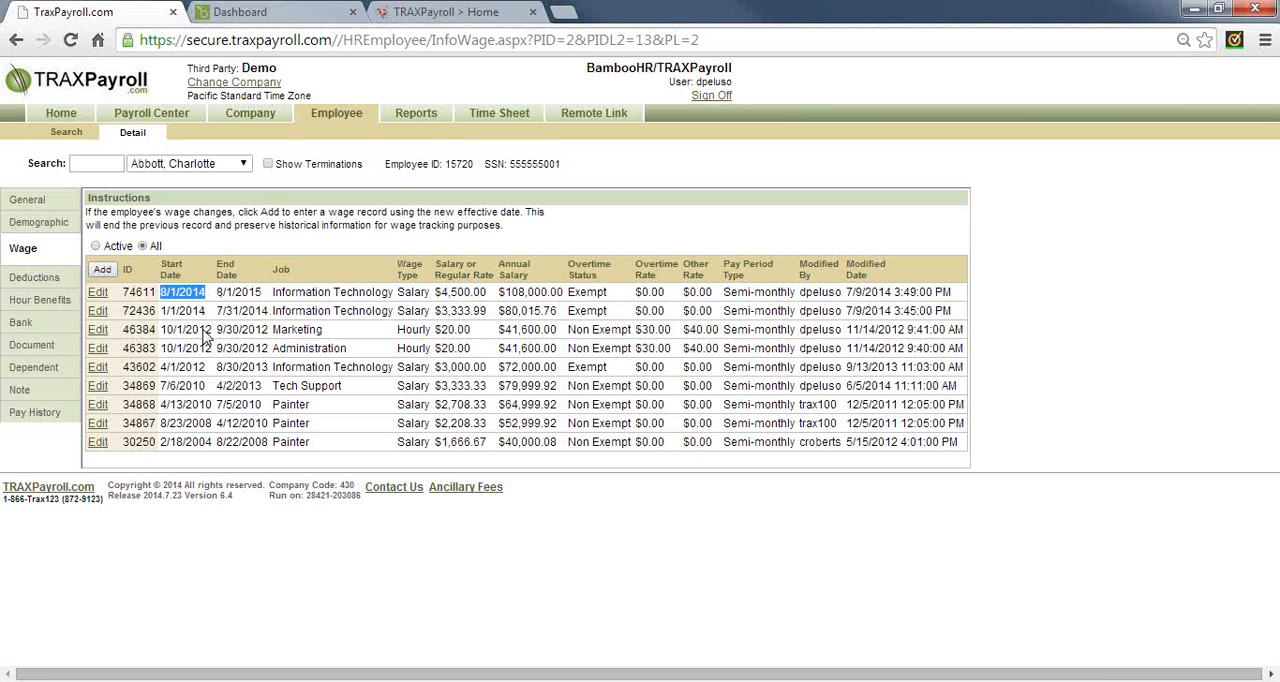
Start a new deduction record for the employee with 401(k) as the company deduction
left_click(37, 278)
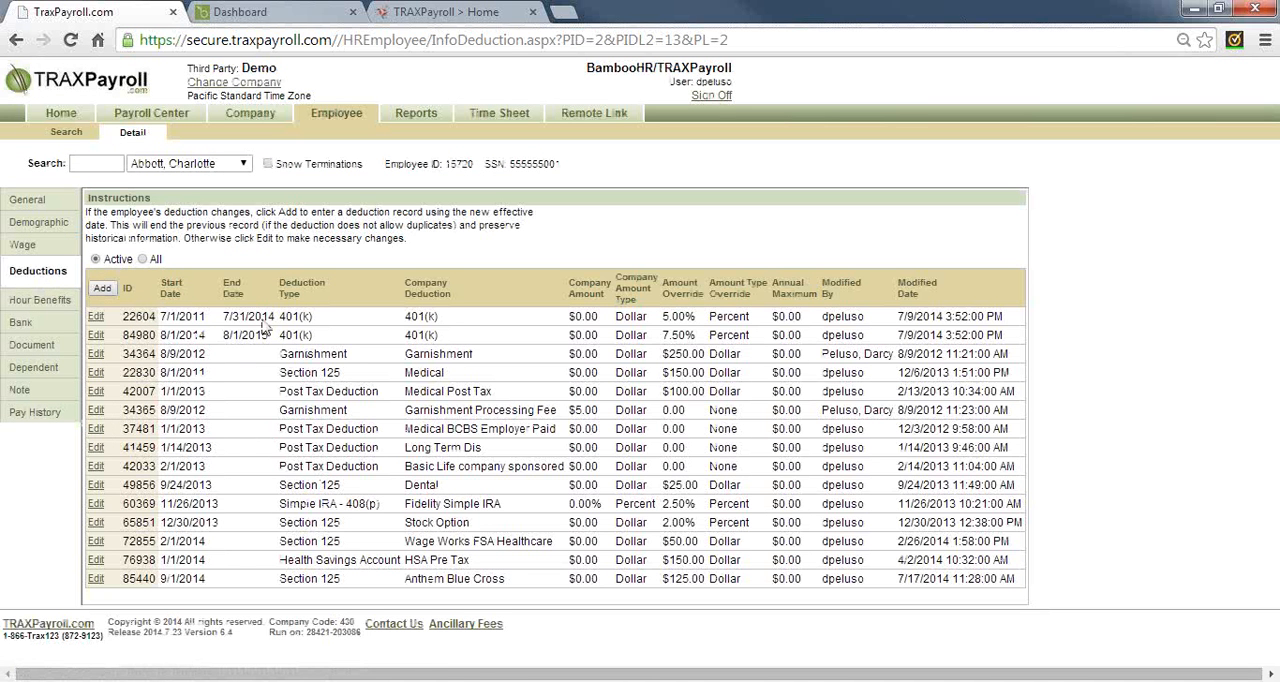
left_click(102, 288)
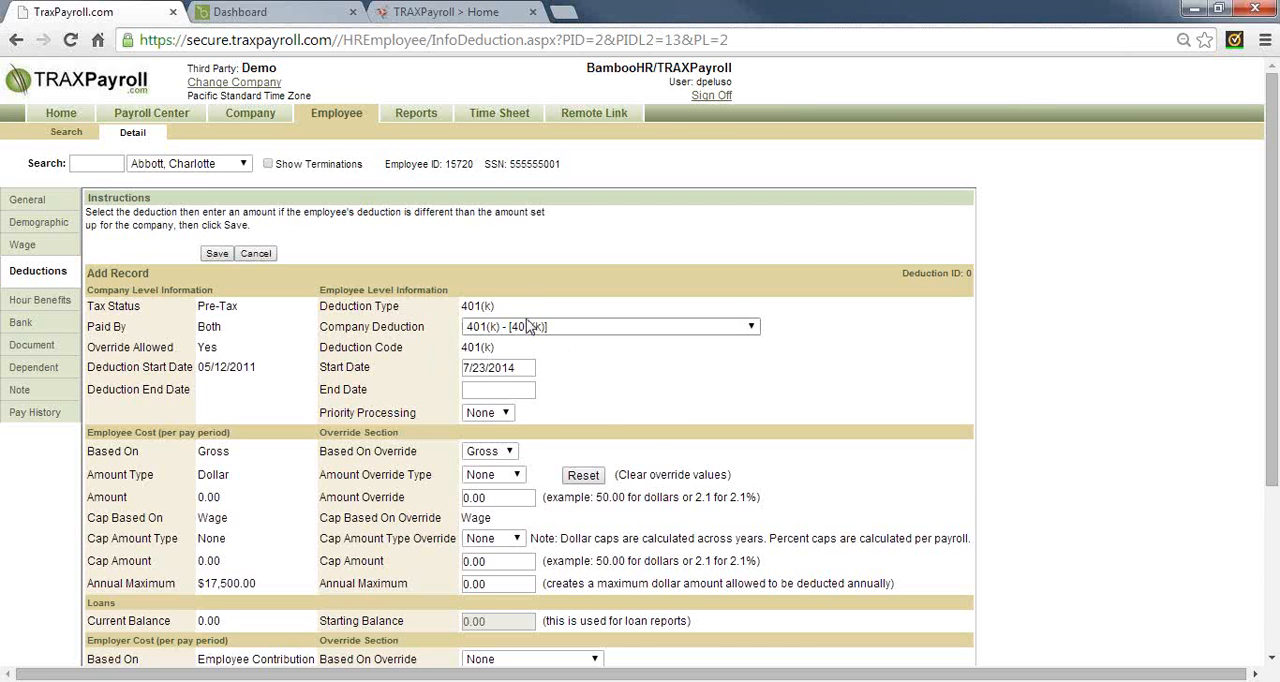
left_click(529, 327)
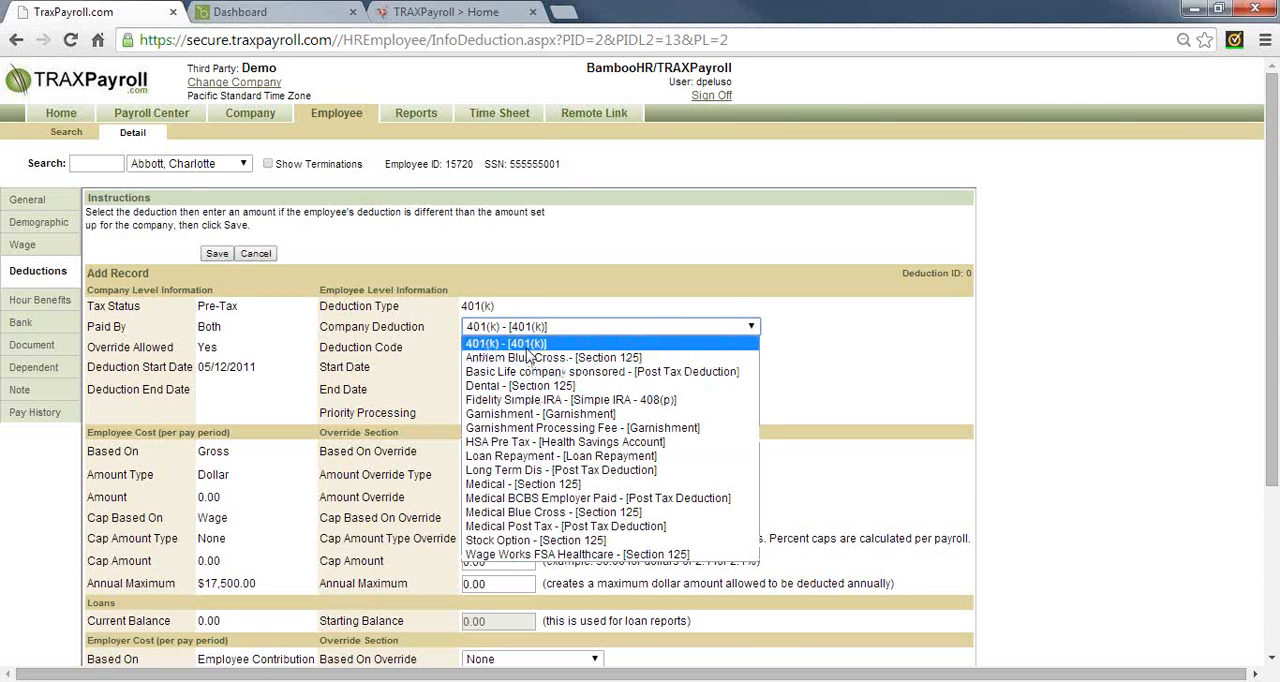
left_click(527, 349)
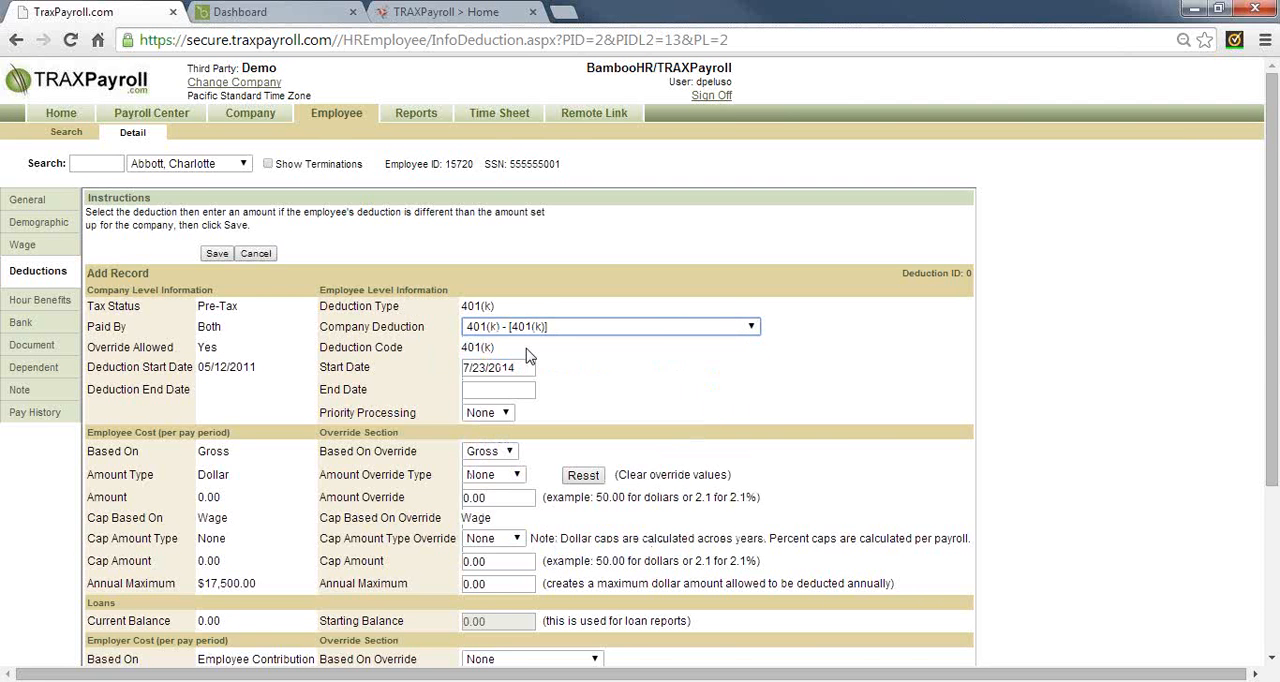
Examine what the 401(k) deduction's employer cost is based on and its company-level amount
scroll(527, 357, "down", 3)
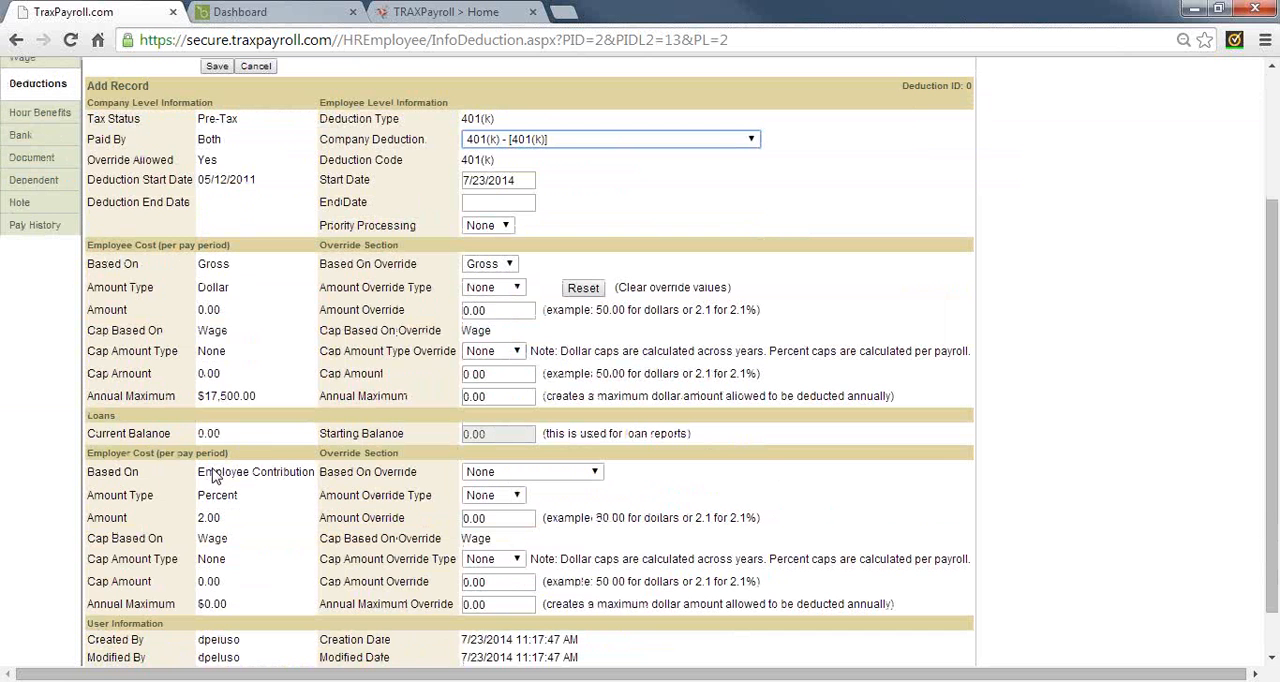
left_click_drag(205, 477, 312, 474)
scroll(307, 472, "down", 1)
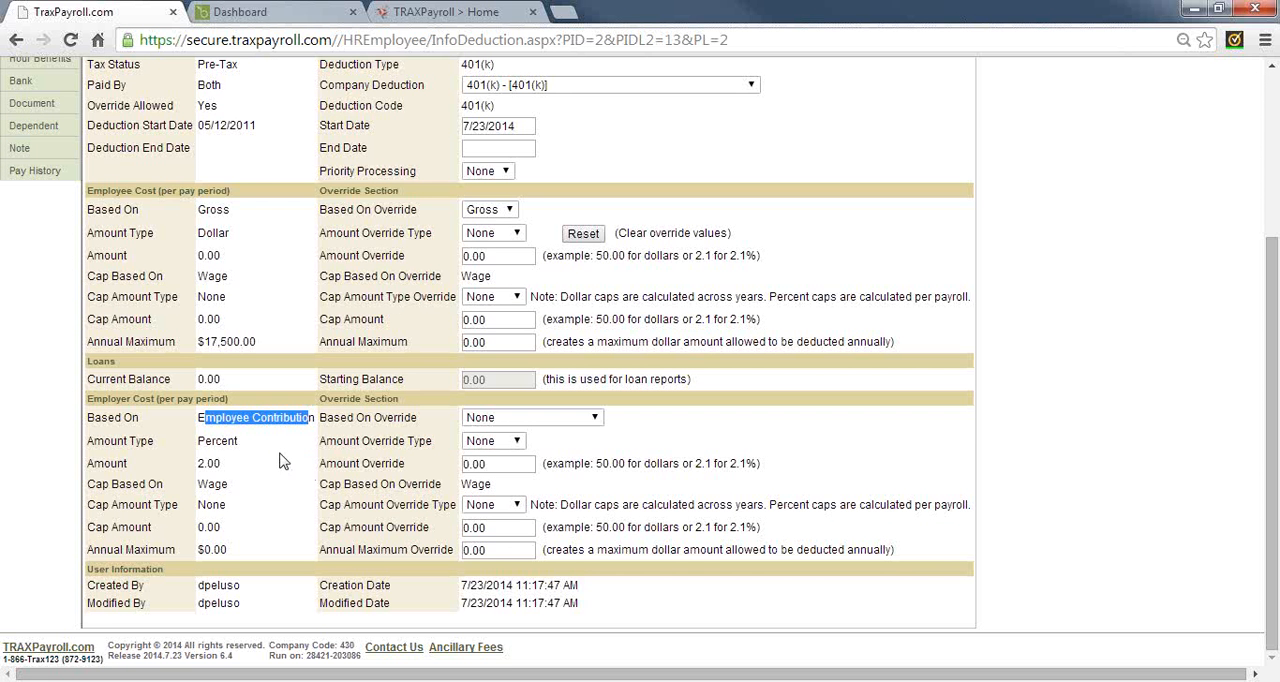
left_click_drag(200, 465, 230, 468)
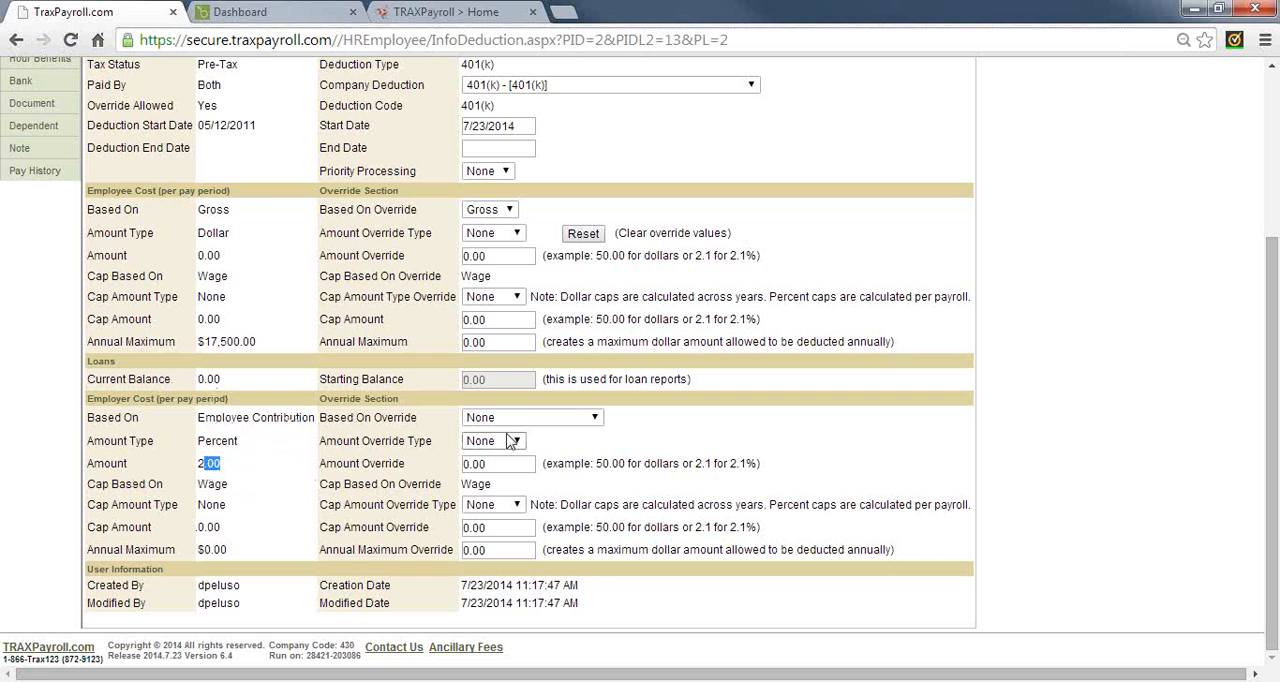
Override the 401(k) employer cost, basing it on Employee Contribution with amount type Percent and amount 5.0
left_click(512, 419)
left_click(512, 447)
left_click(511, 442)
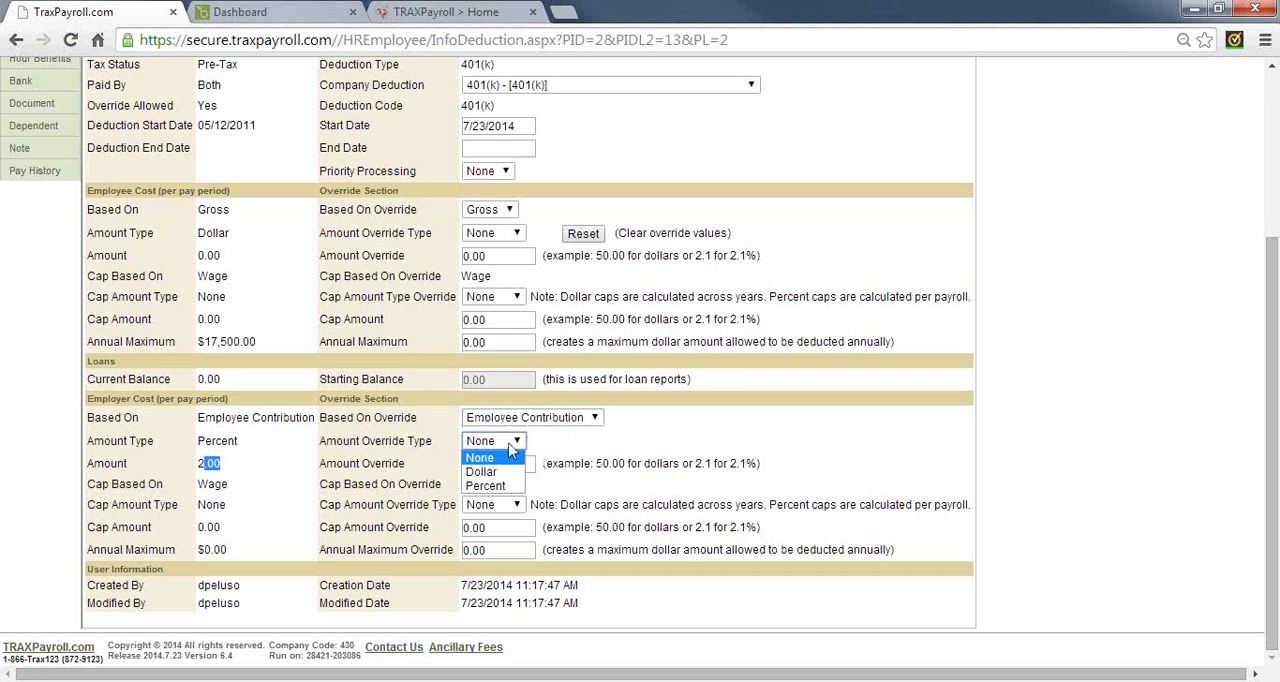
left_click(486, 485)
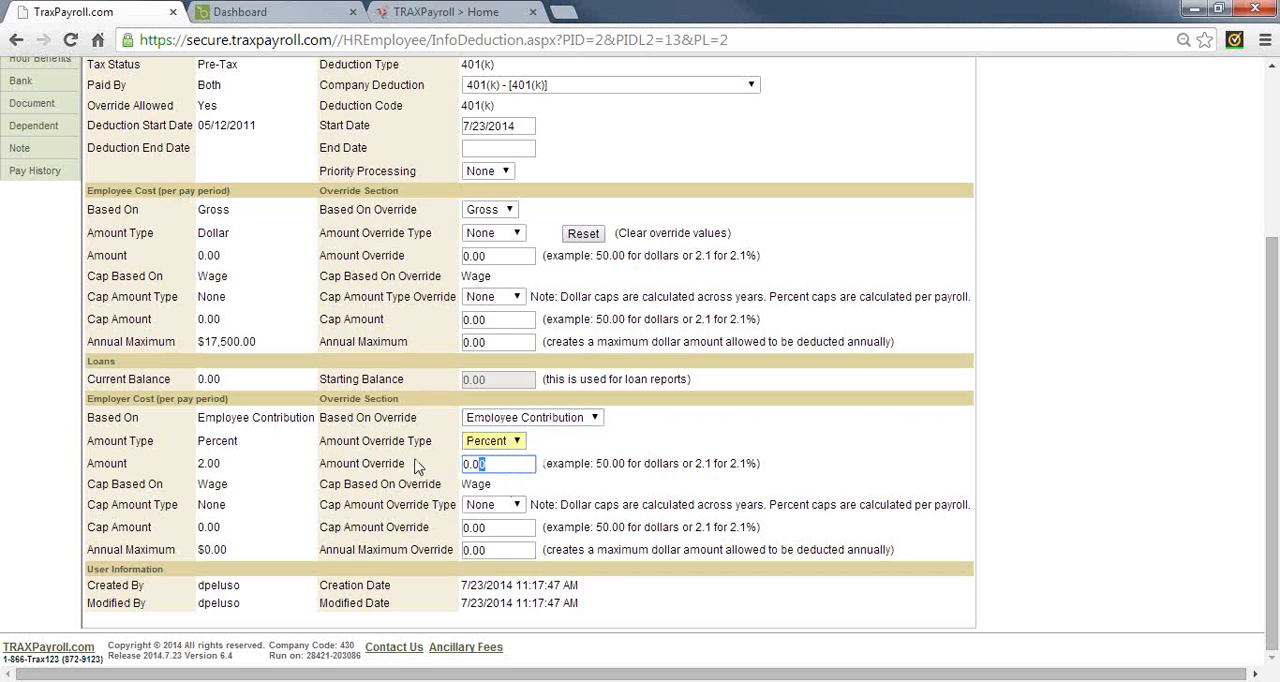
left_click_drag(418, 467, 423, 467)
type("5")
scroll(430, 480, "up", 2)
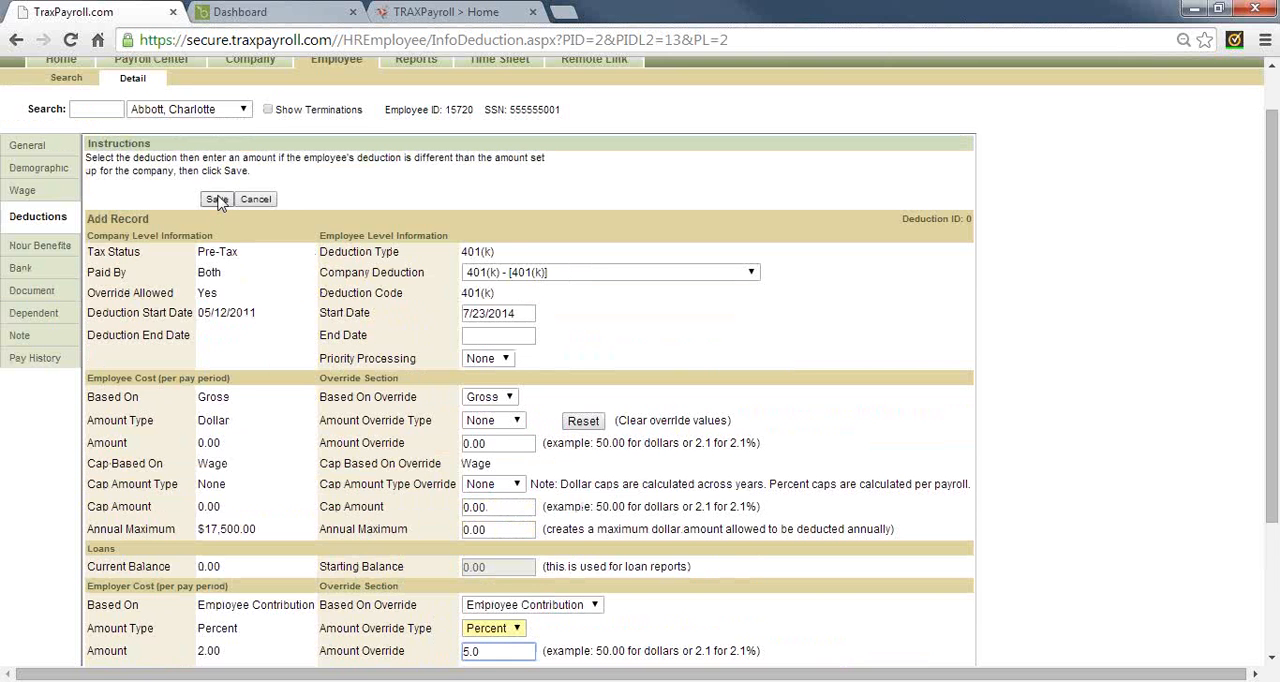
View the employee's hour benefits and examine the Personal Time entries with their start and end dates
left_click(40, 245)
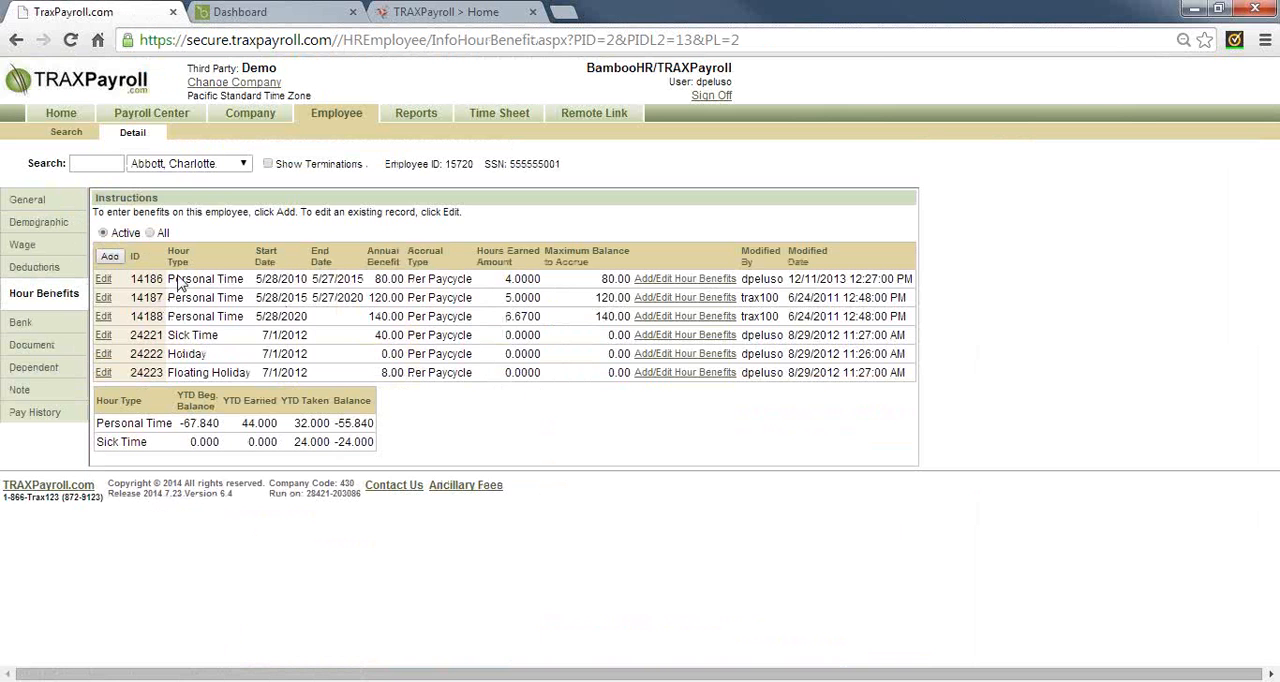
left_click_drag(174, 281, 350, 317)
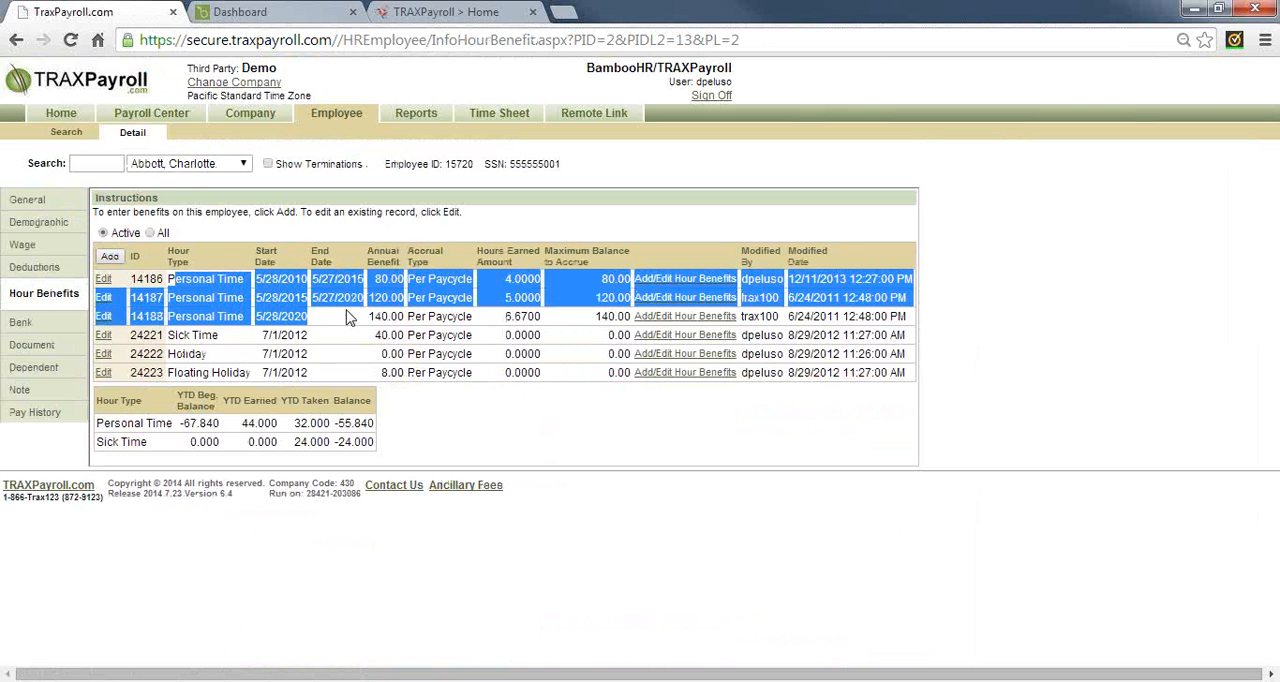
left_click(283, 285)
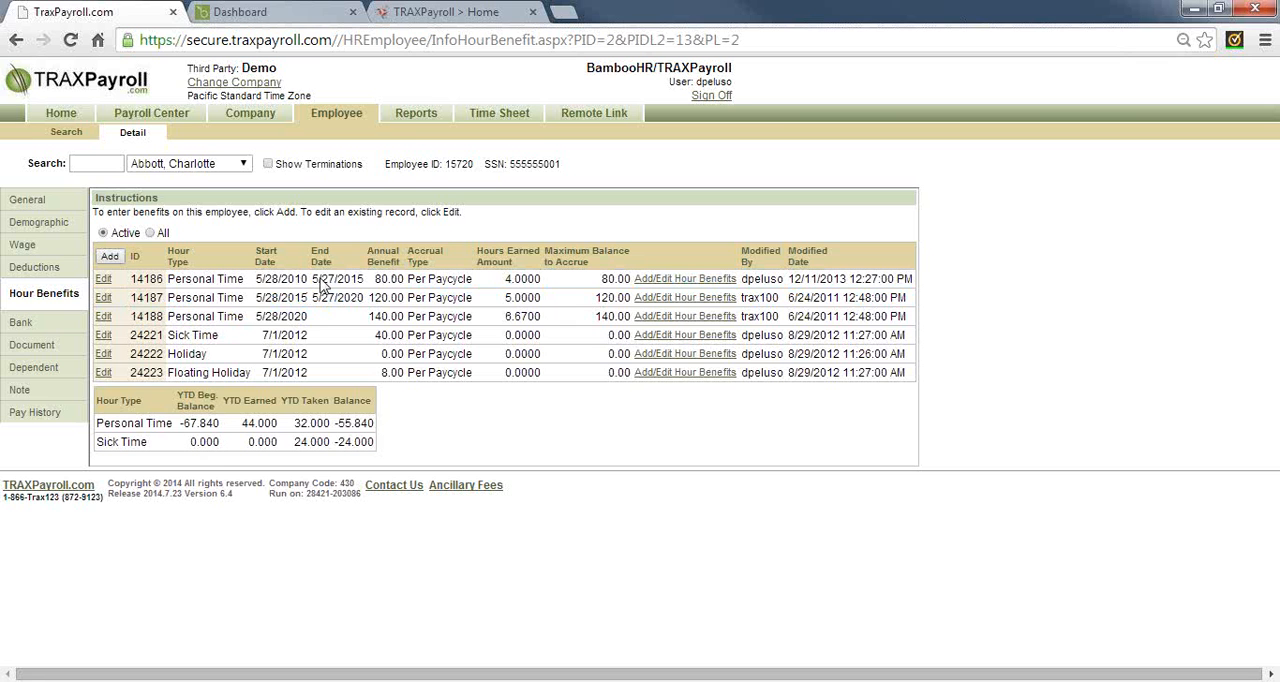
left_click_drag(320, 284, 358, 286)
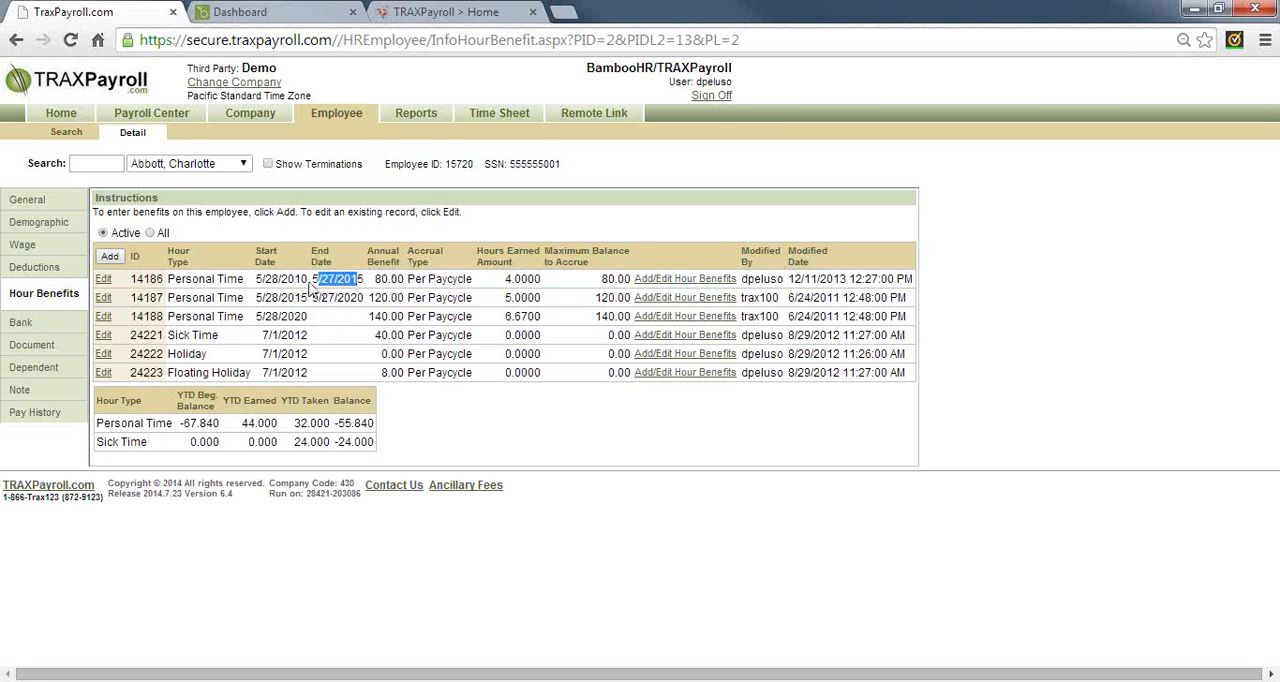
Examine the start and end dates and hours earned per pay cycle for the first two Personal Time entries
left_click_drag(262, 284, 328, 290)
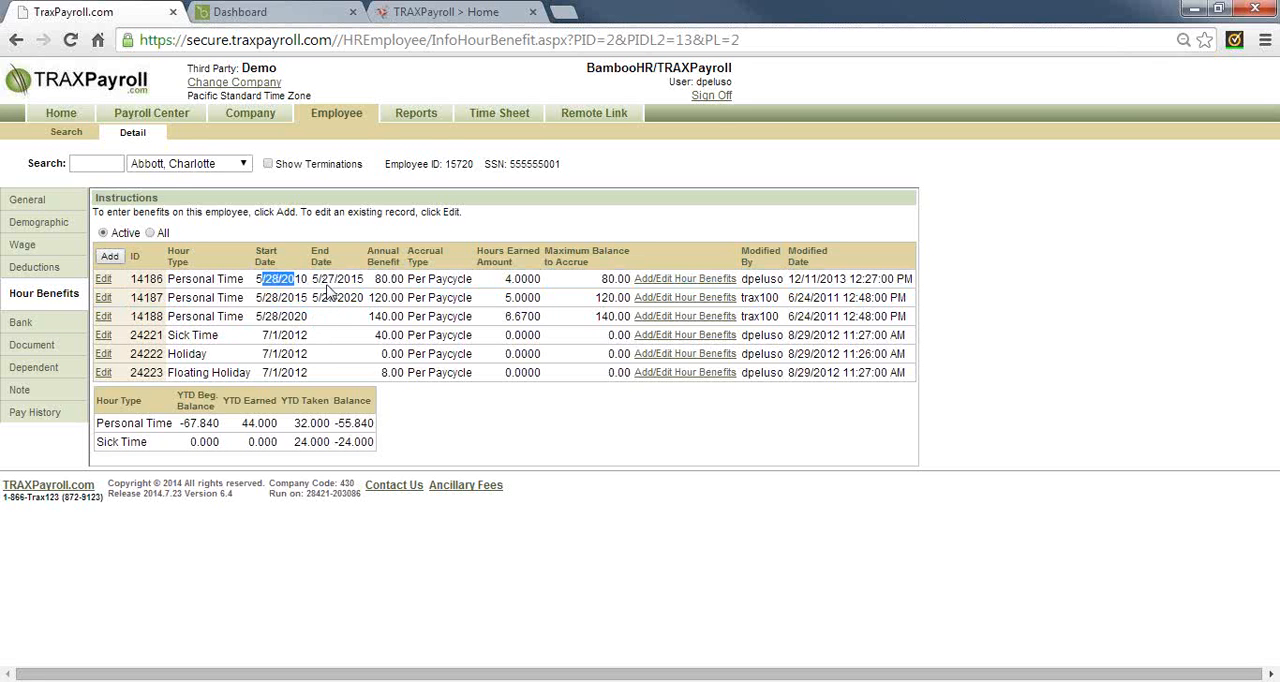
double_click(352, 284)
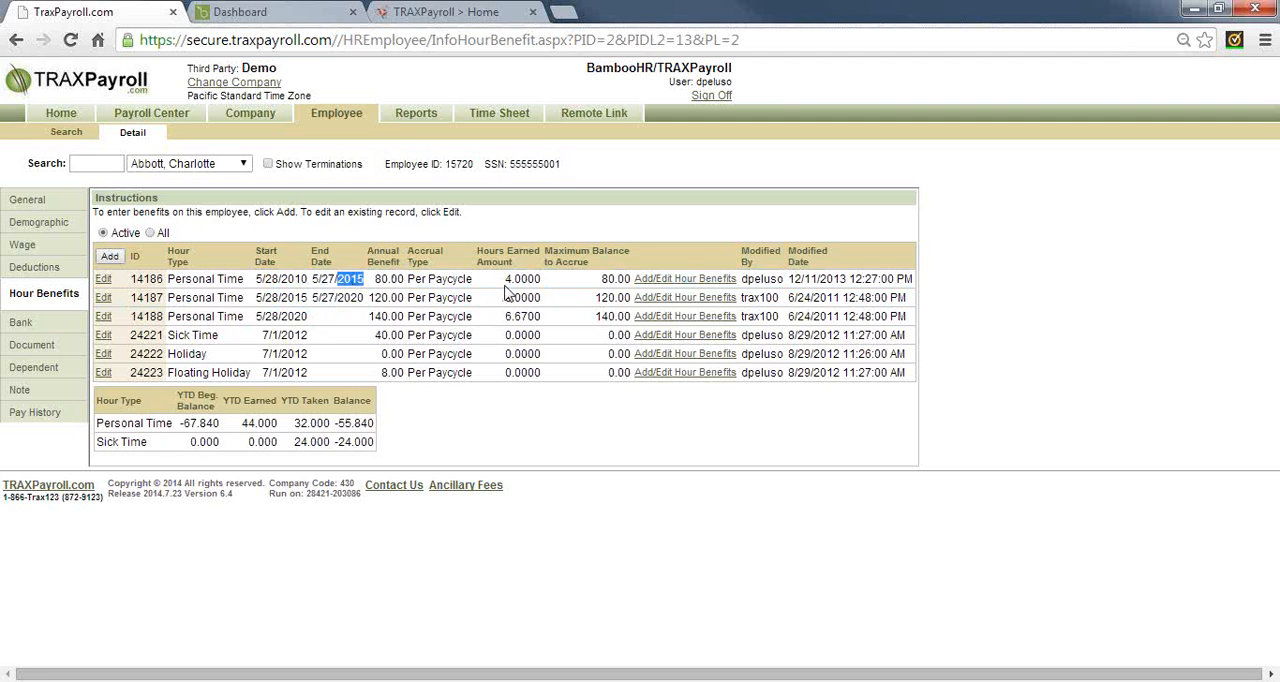
left_click_drag(504, 282, 545, 288)
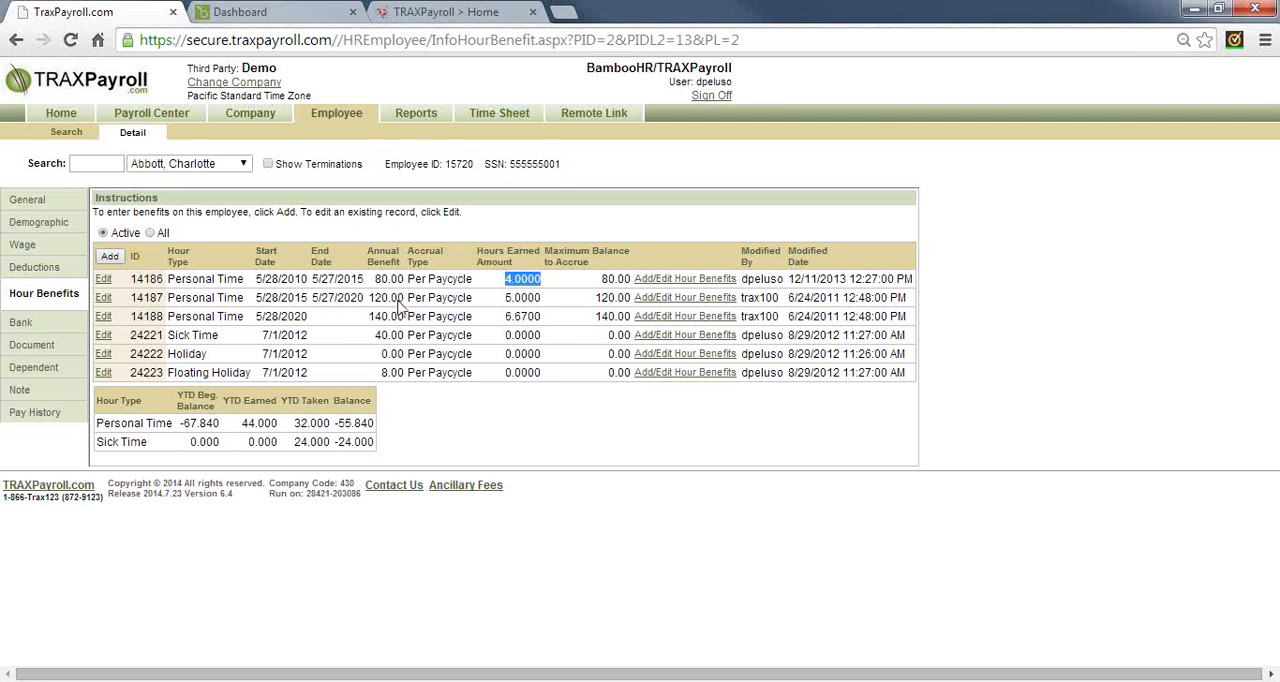
double_click(285, 305)
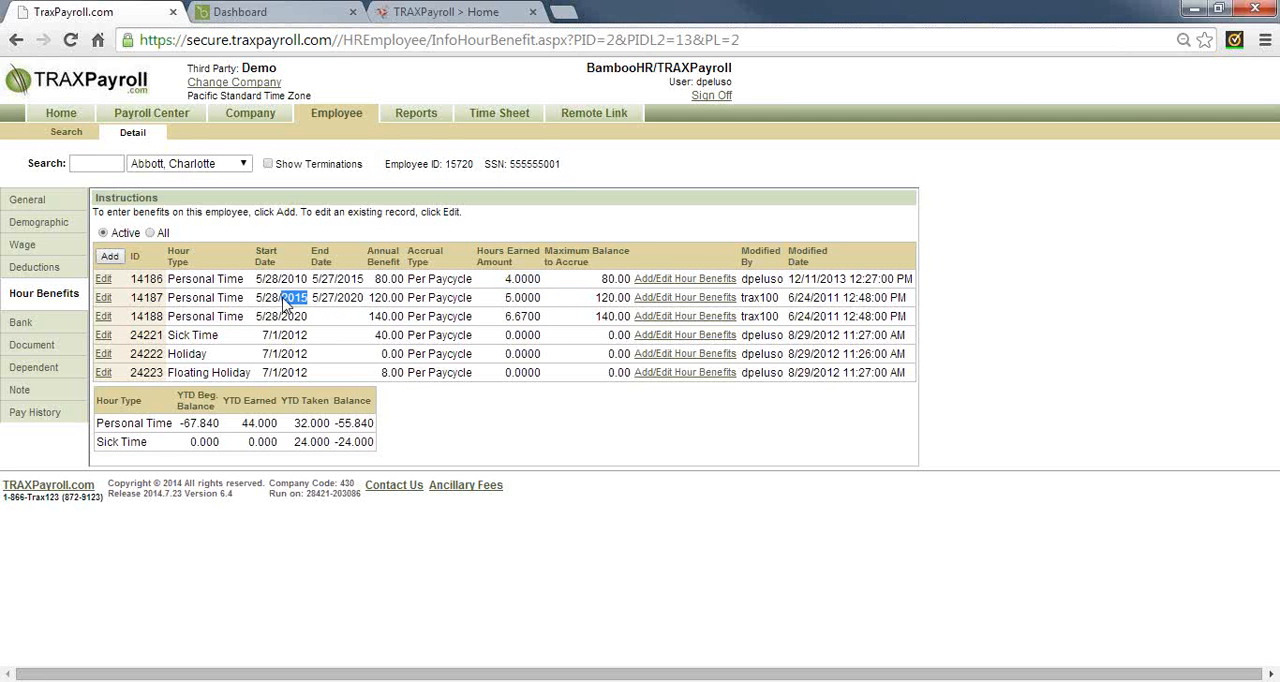
left_click(507, 304)
double_click(508, 300)
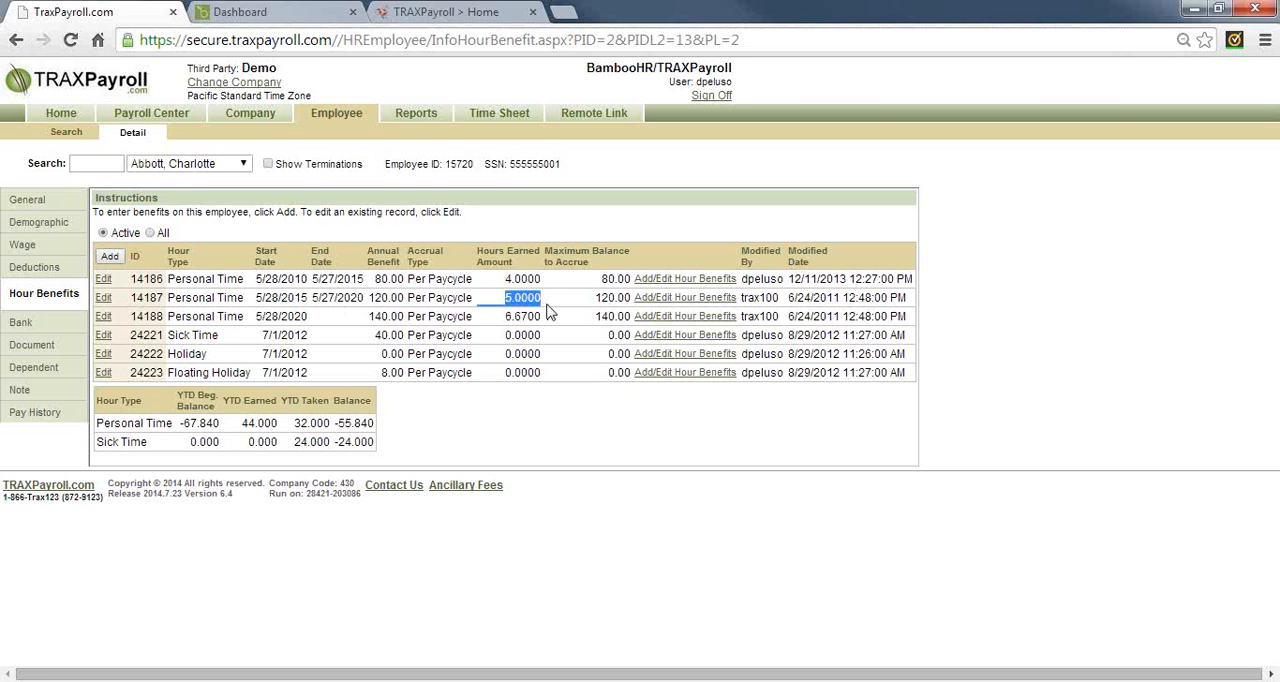
Start a new hour benefit adjustment for the first Personal Time entry with transaction type Credit
left_click(688, 283)
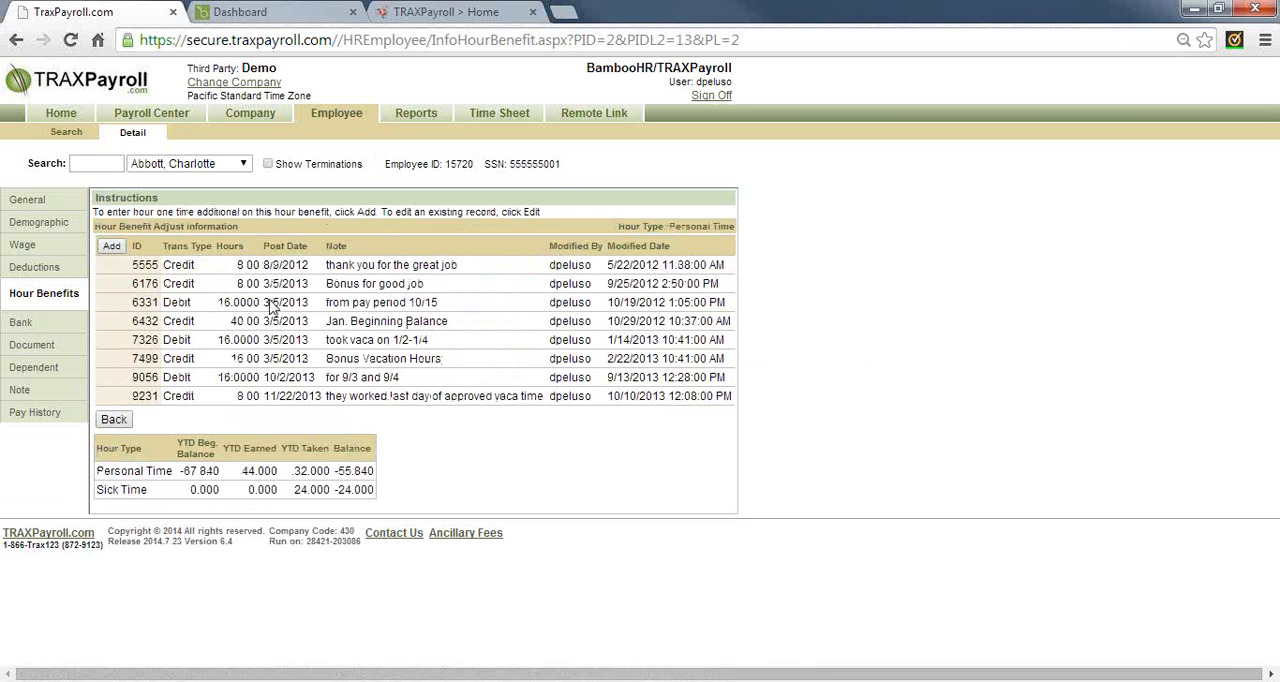
left_click(111, 247)
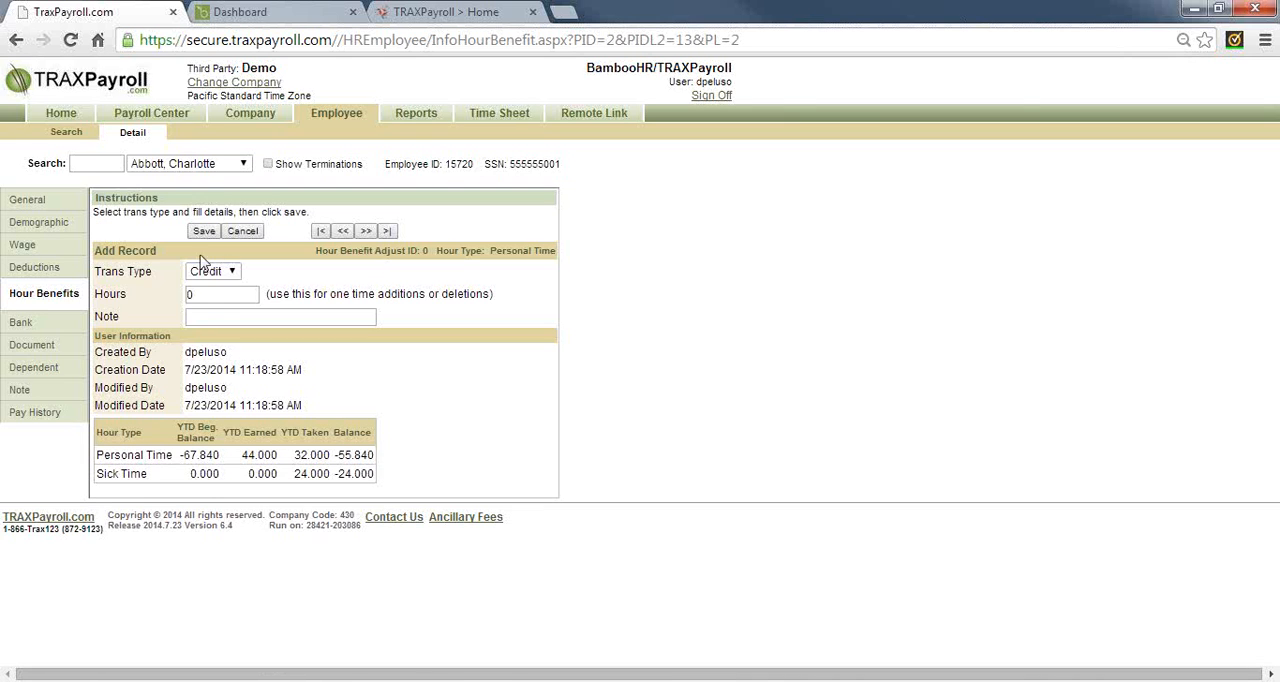
left_click(233, 275)
left_click(226, 302)
key("Tab")
left_click(230, 271)
left_click(226, 283)
Set the adjustment to 8.0 hours with the note "bonus" and save it
left_click(219, 294)
type("8.0")
key("Tab")
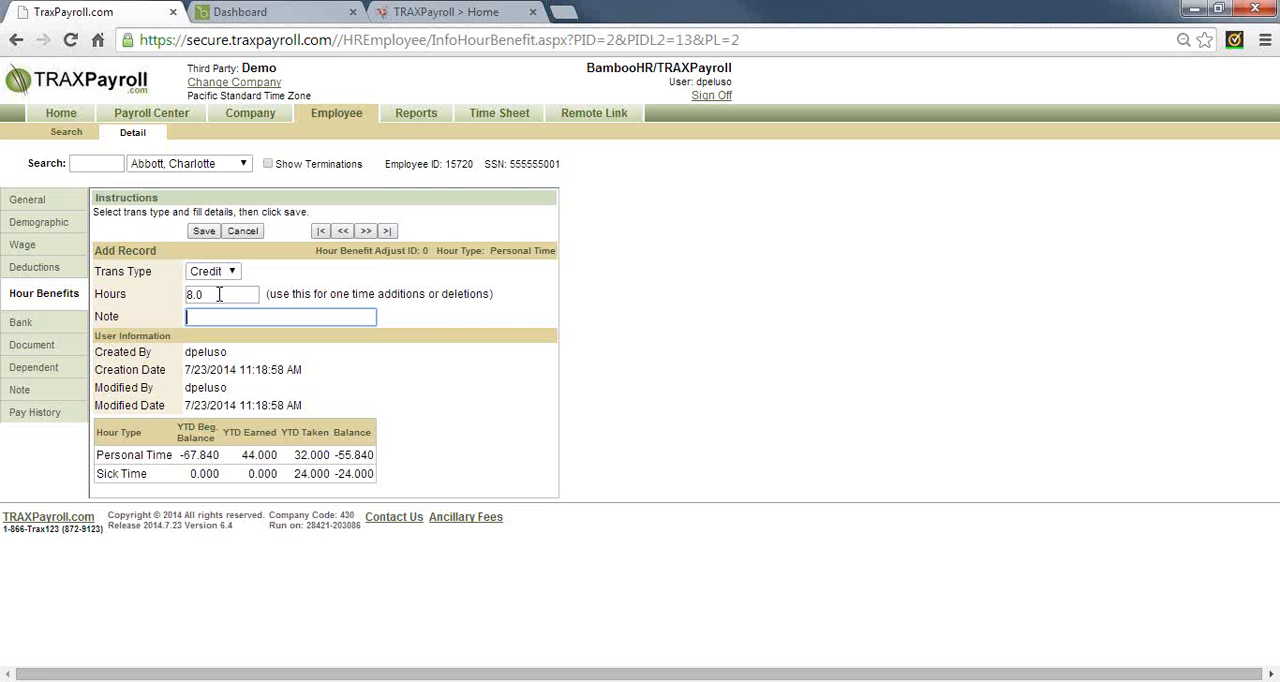
type("bonus")
left_click(208, 231)
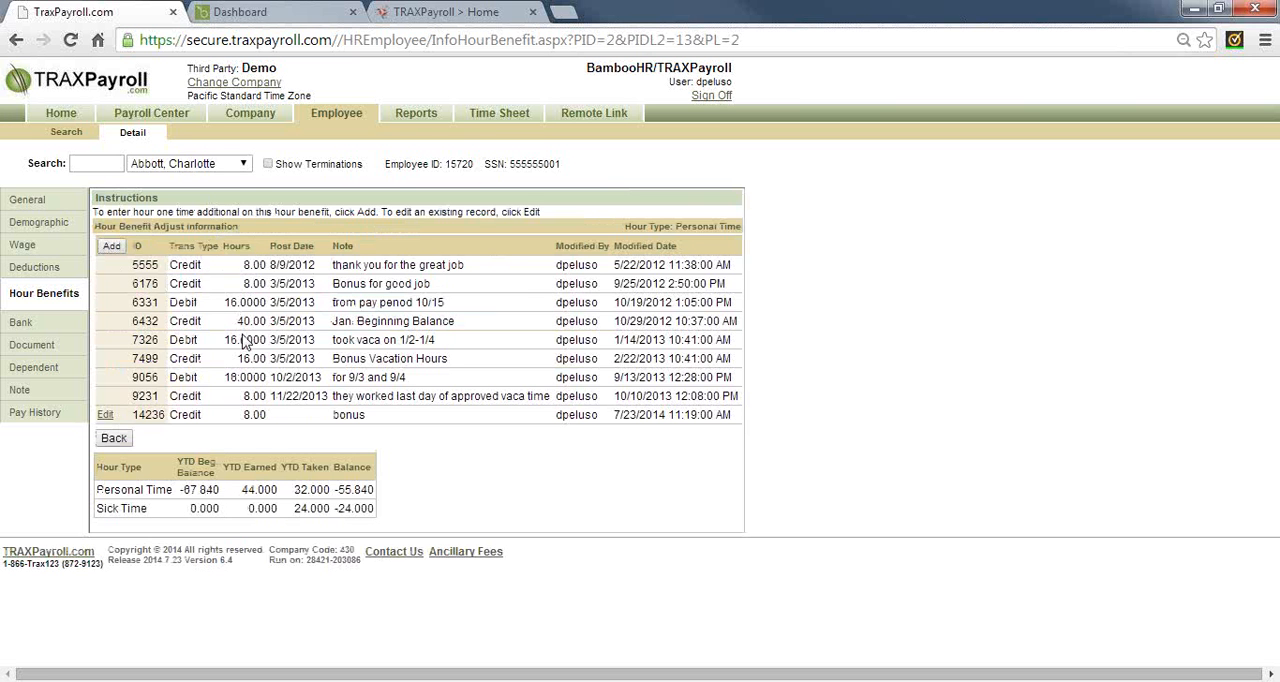
Examine the calculation types of the employee's bank accounts and view the employee's notes
left_click(22, 322)
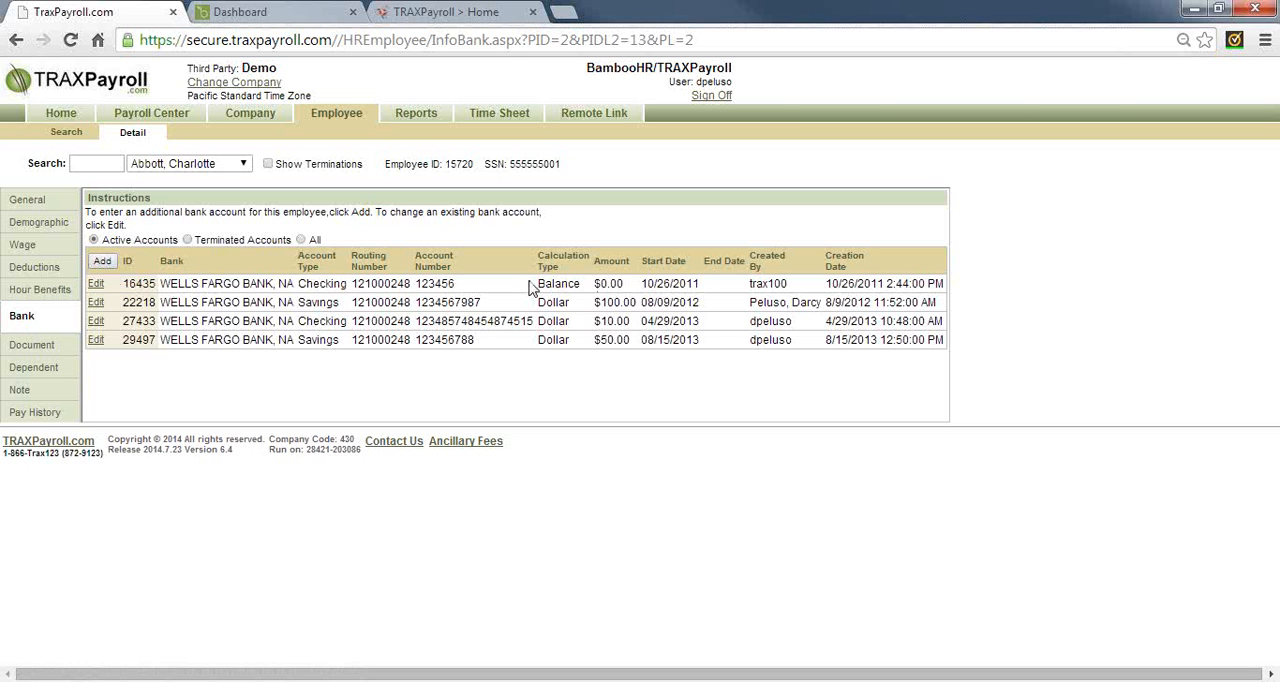
double_click(559, 310)
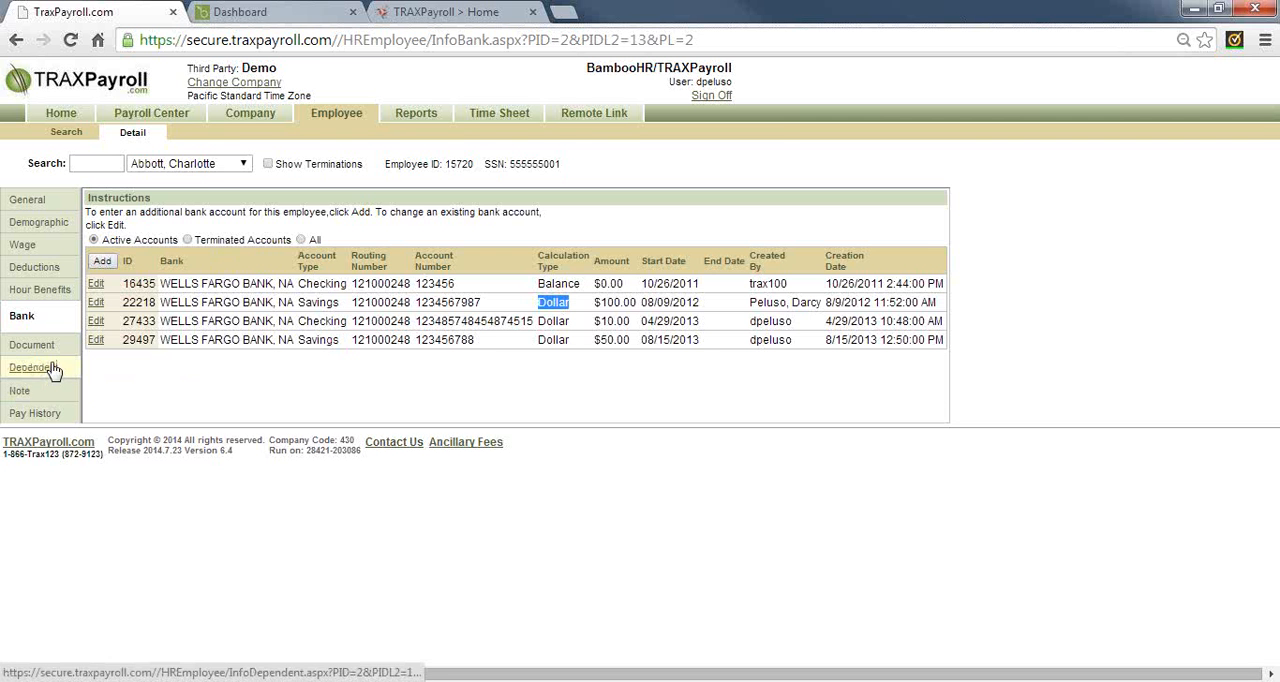
left_click(22, 392)
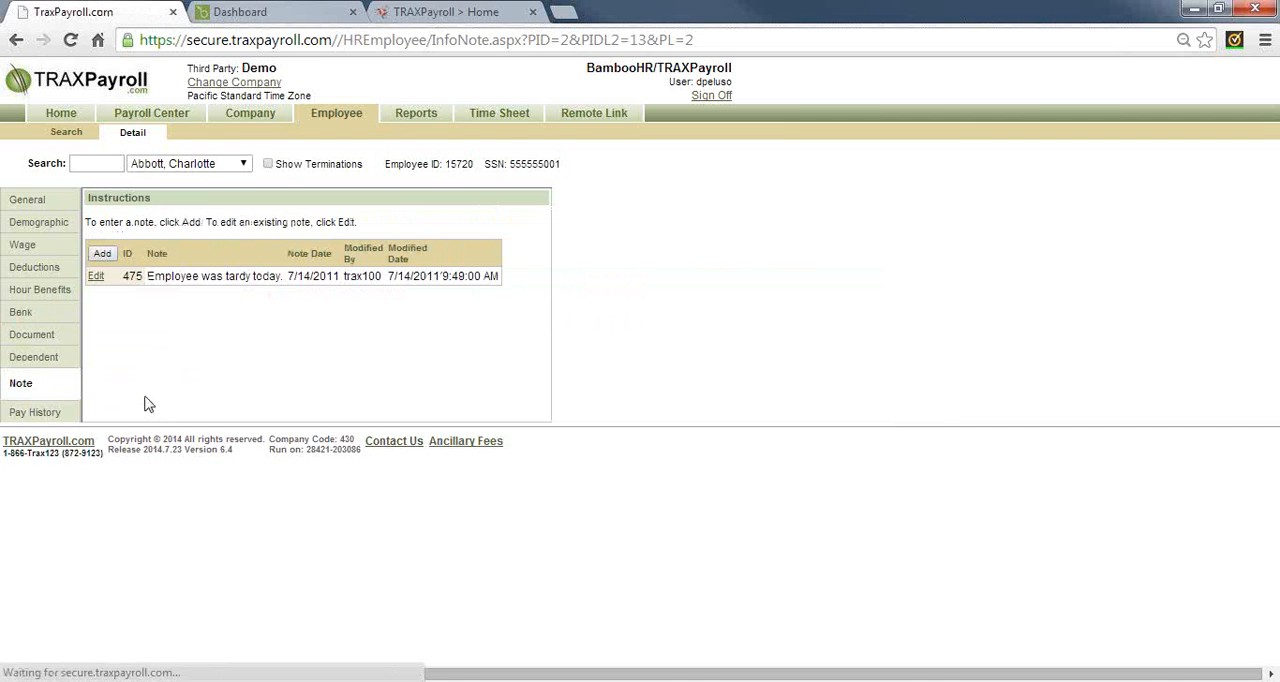
Look through the employee's full pay history and view the pay cycle reports page
left_click(55, 416)
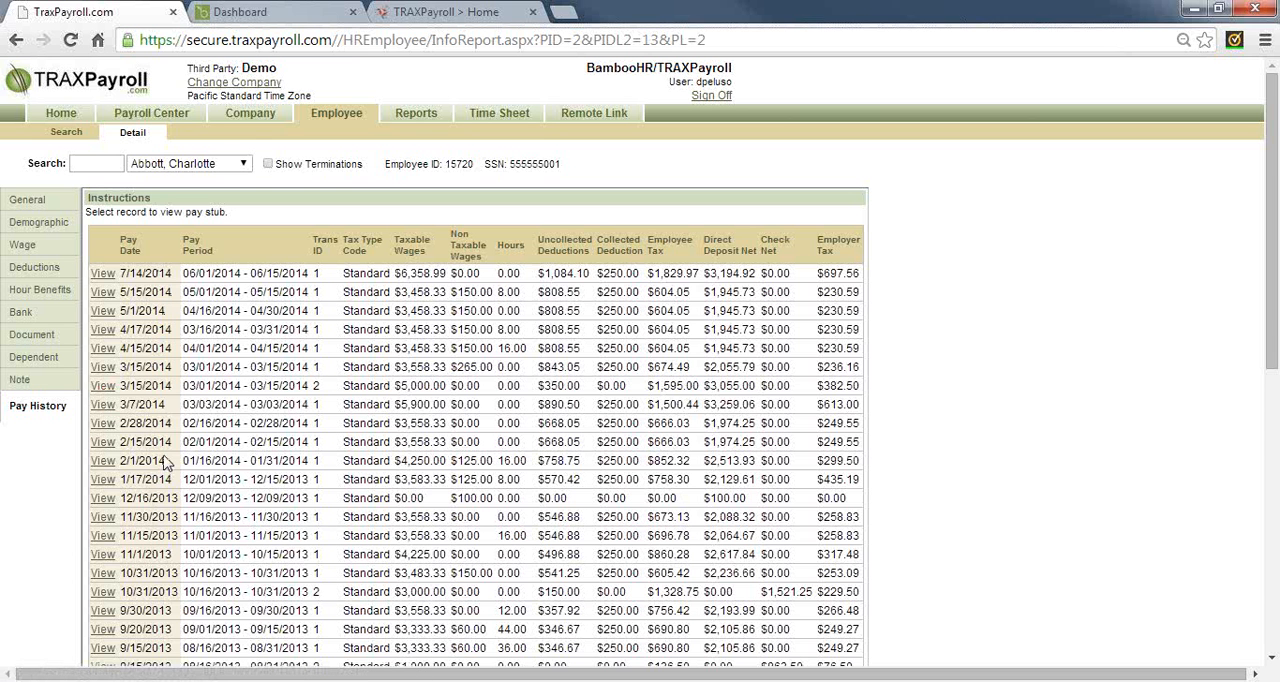
scroll(166, 463, "down", 1)
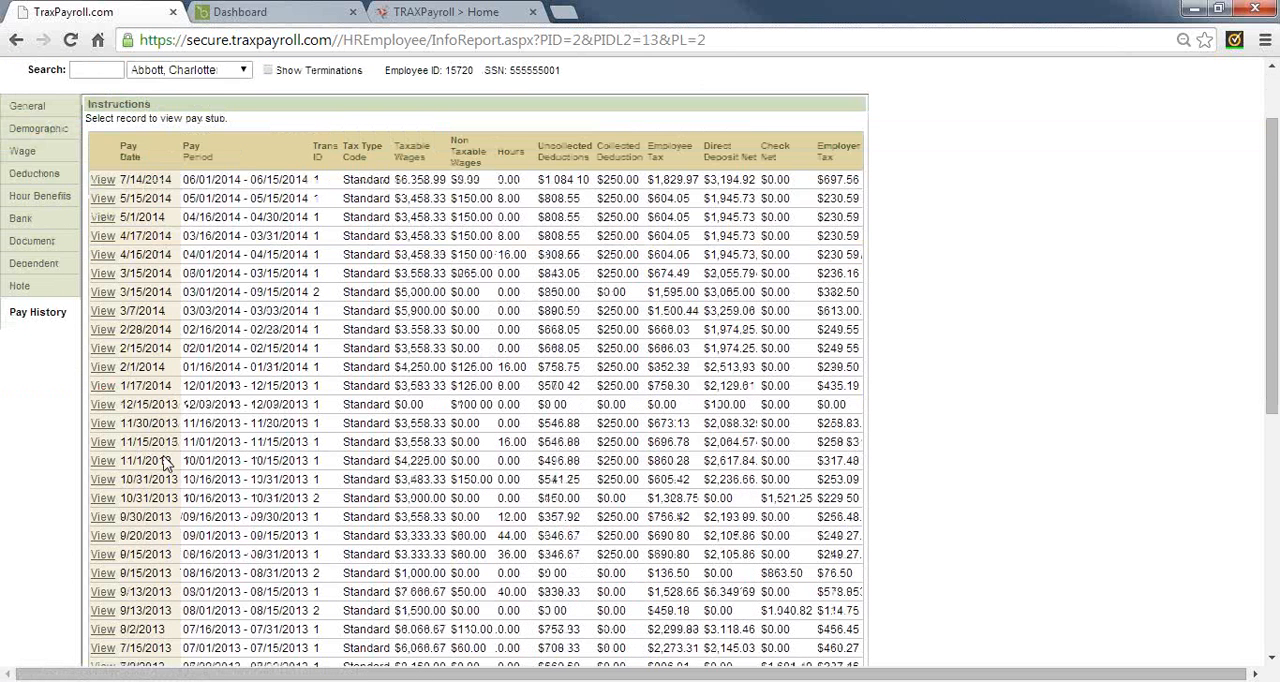
scroll(166, 463, "down", 5)
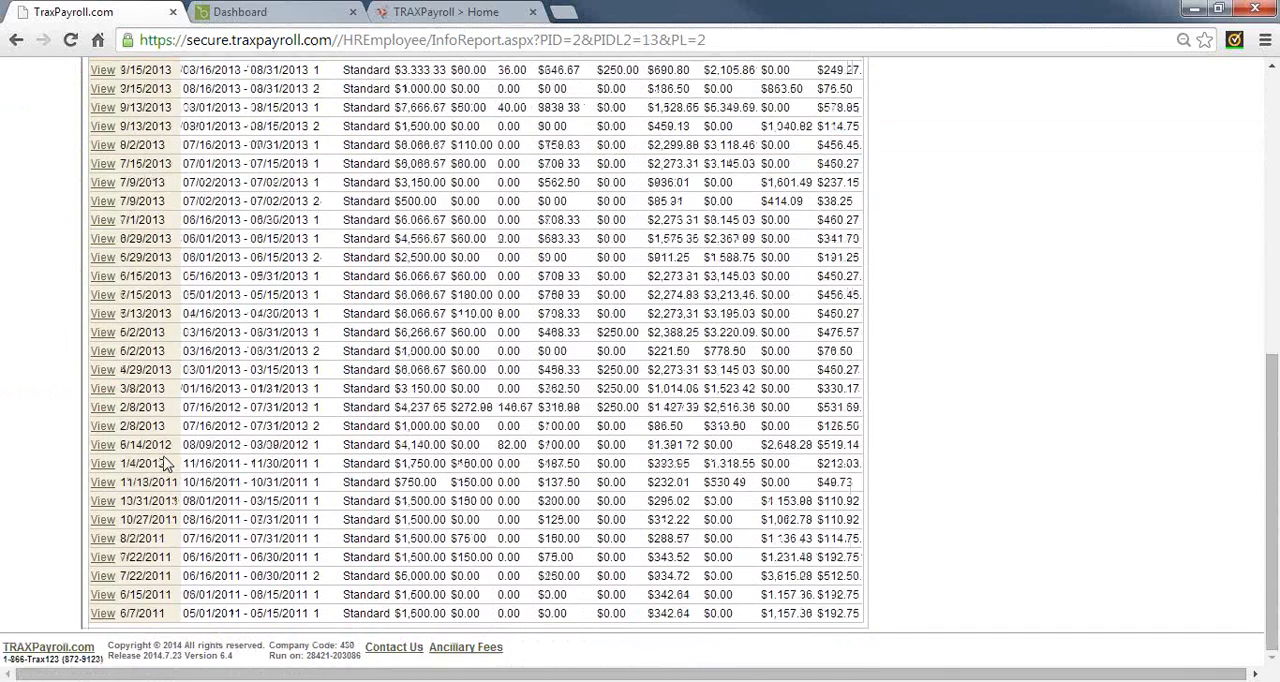
scroll(166, 463, "up", 6)
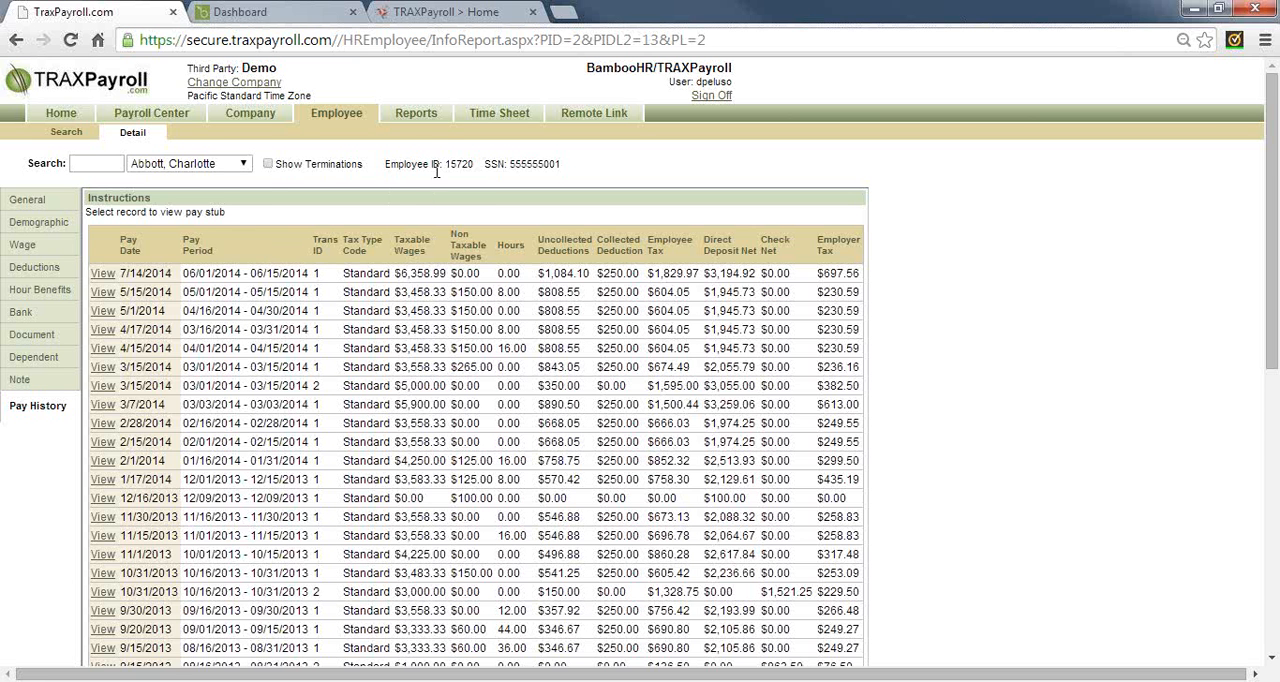
left_click(416, 113)
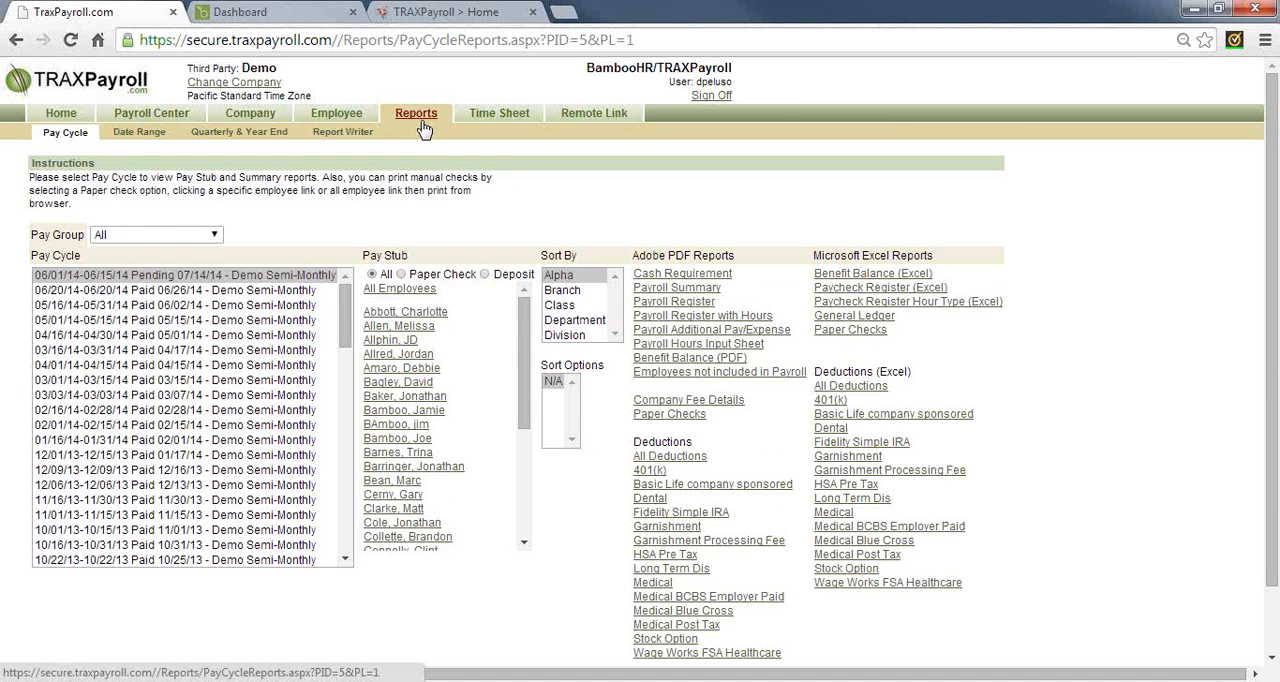
Reopen the first listed employee's bank accounts and start a new account record of type Savings
left_click(338, 116)
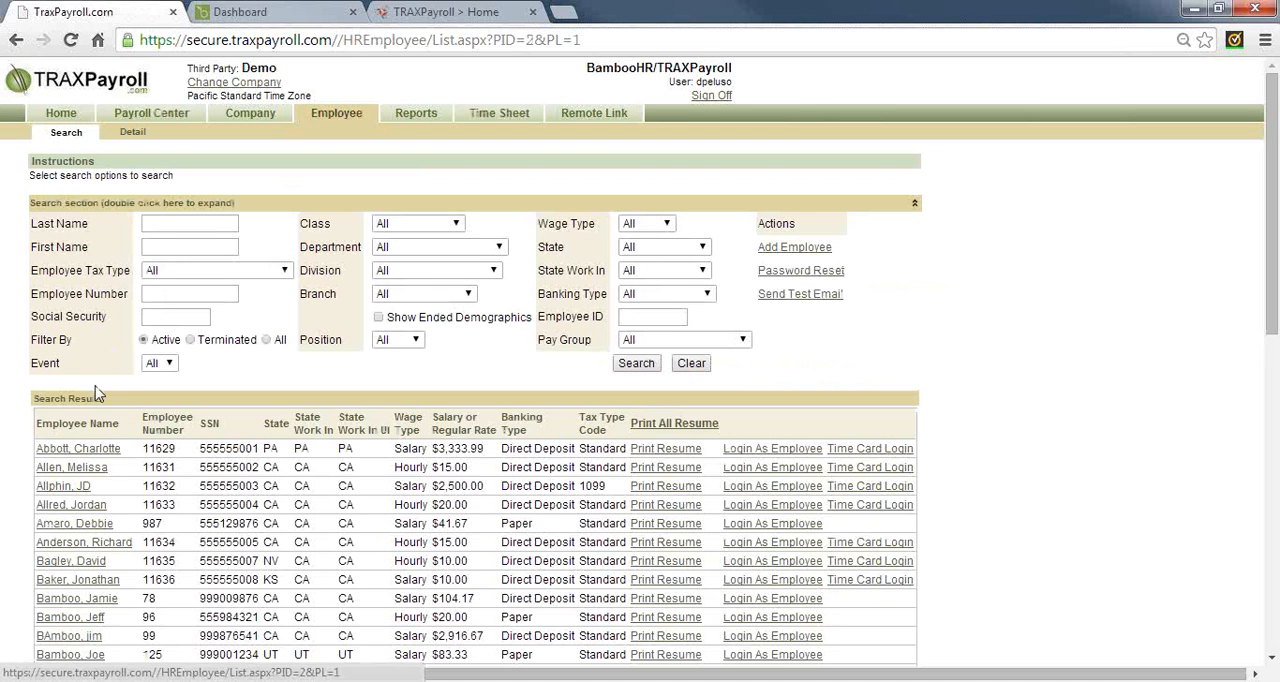
left_click(97, 452)
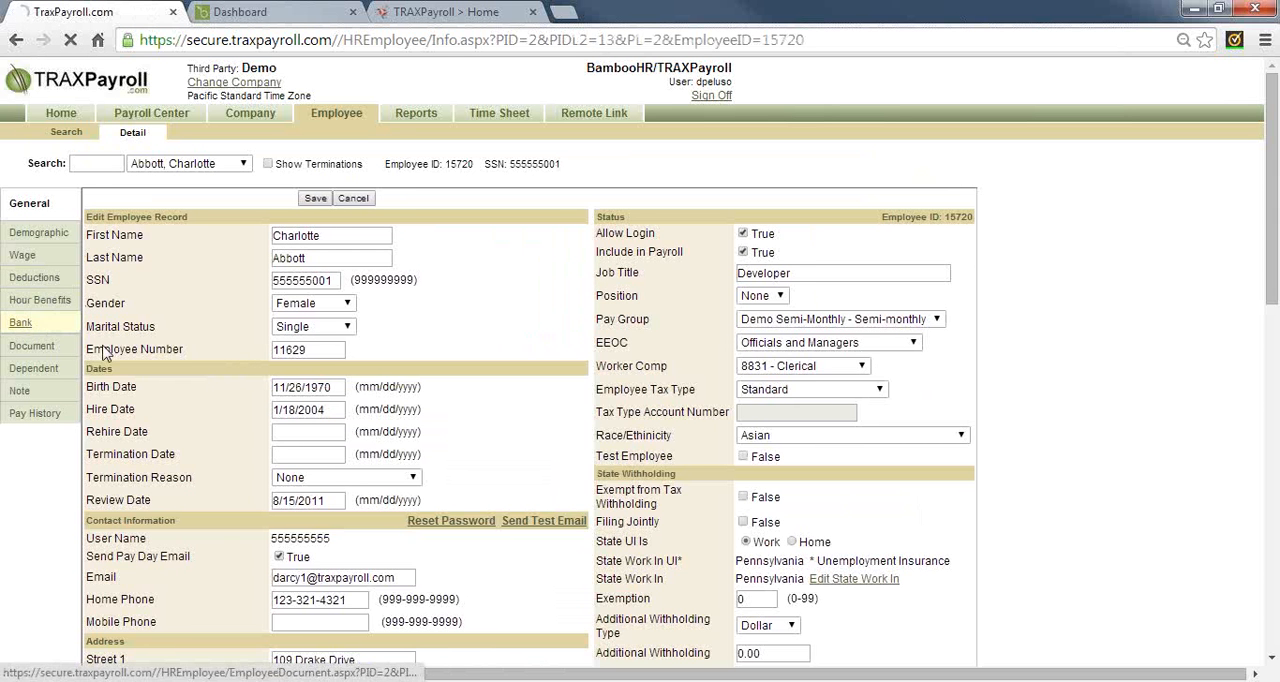
left_click(22, 324)
left_click(102, 262)
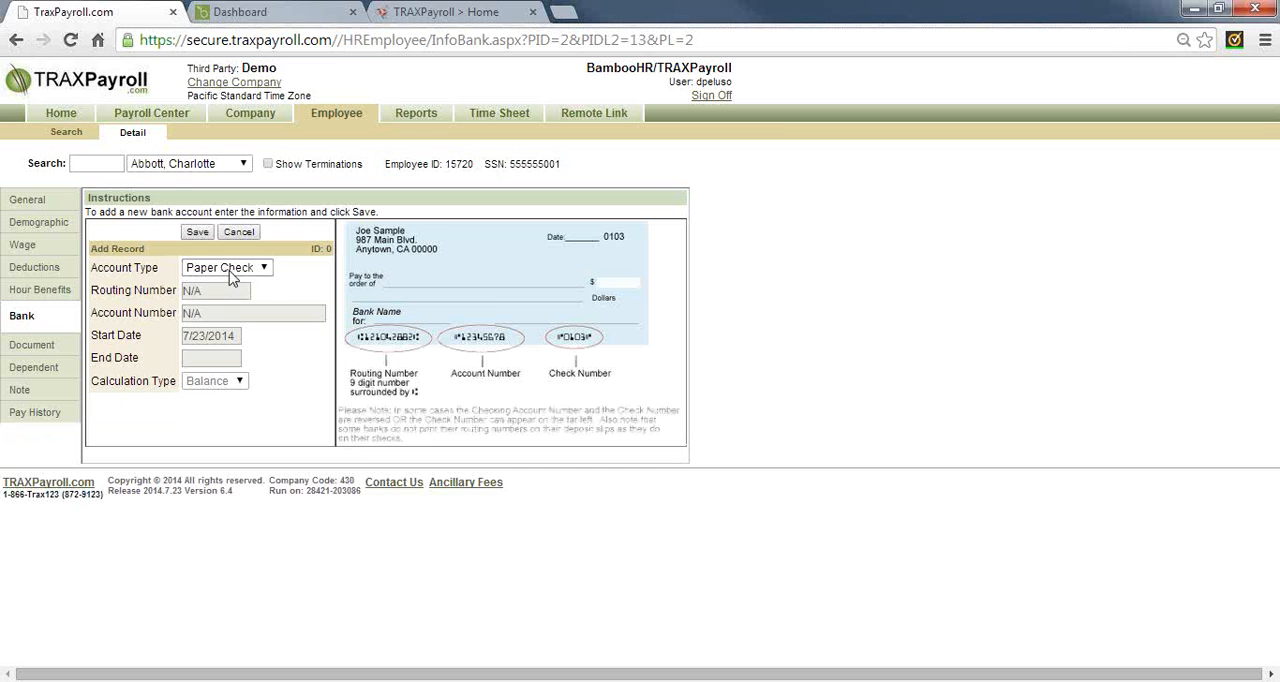
left_click(235, 268)
left_click(226, 296)
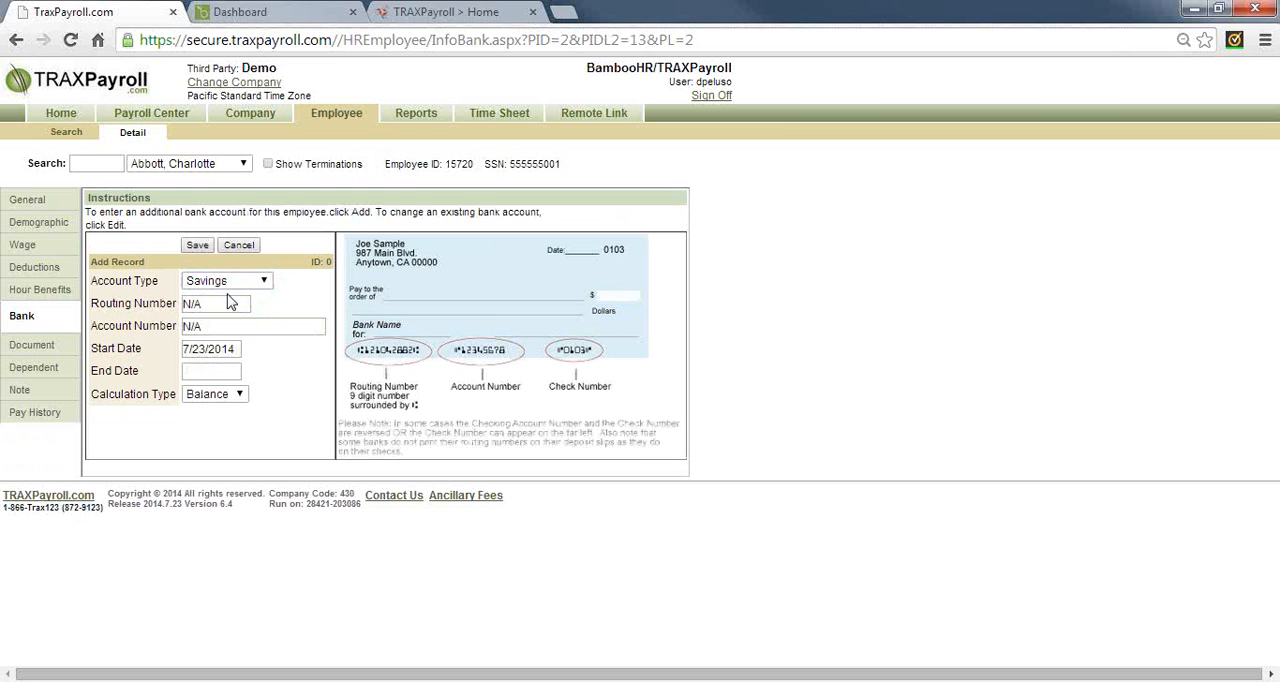
Enter the routing number and account number for the new savings account
left_click(220, 302)
type("123456789")
key("Tab")
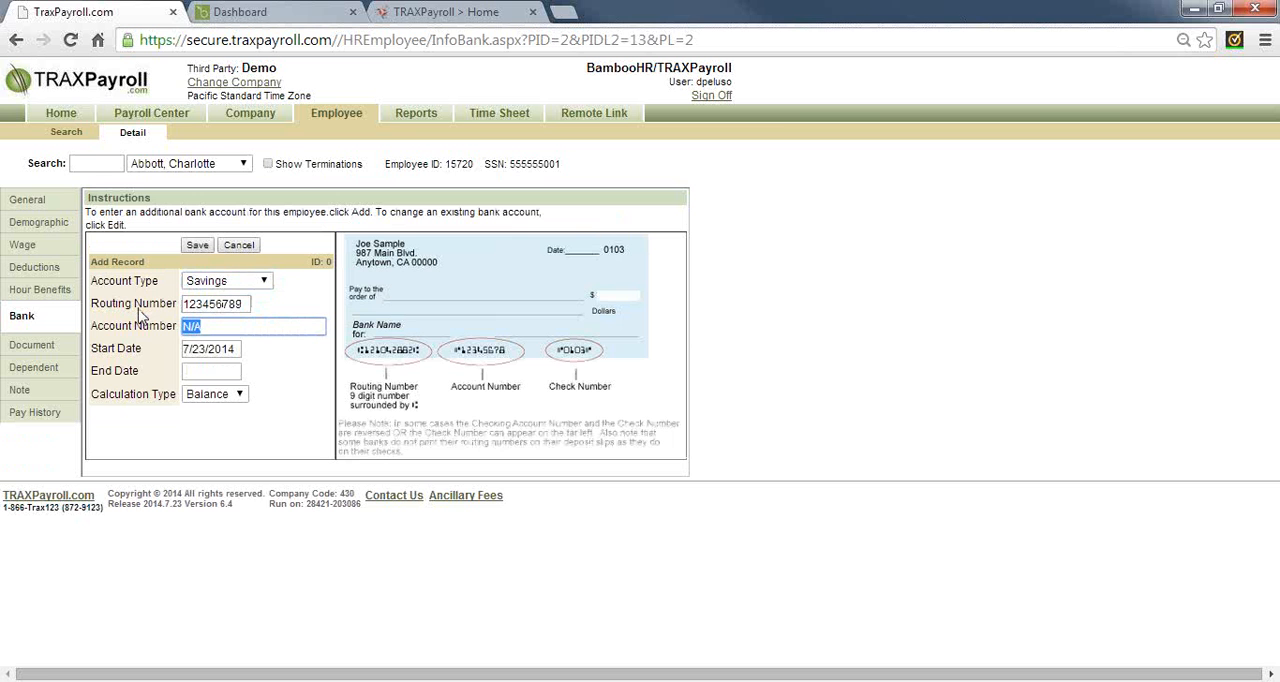
type("98765421")
Try to save the new bank account with calculation type Percent and amount 10, and check the routing and account numbers
left_click(230, 396)
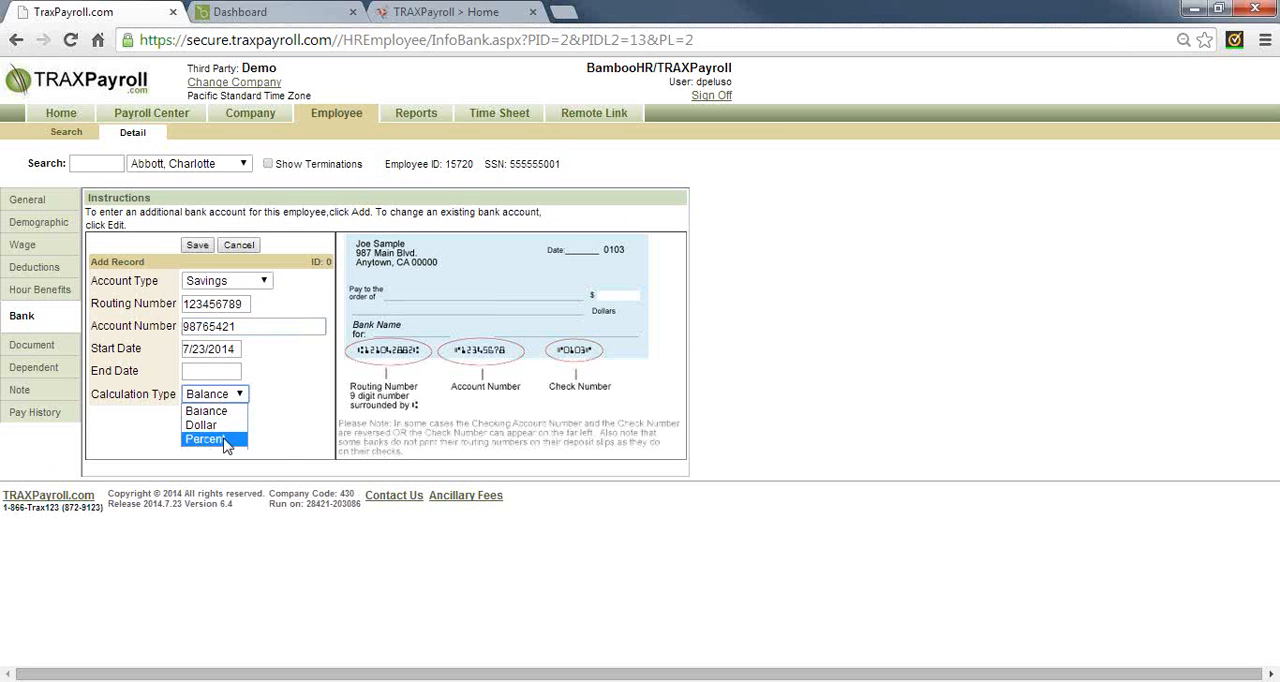
left_click(212, 438)
left_click(222, 416)
type("10")
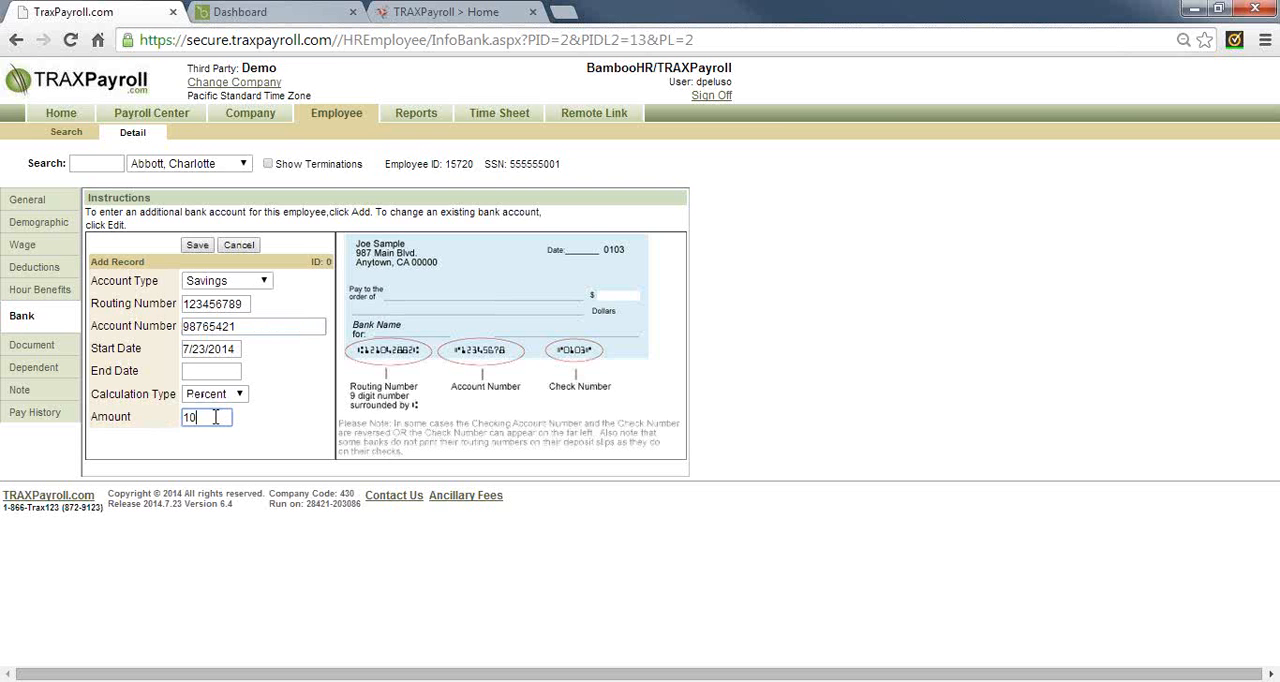
left_click(198, 246)
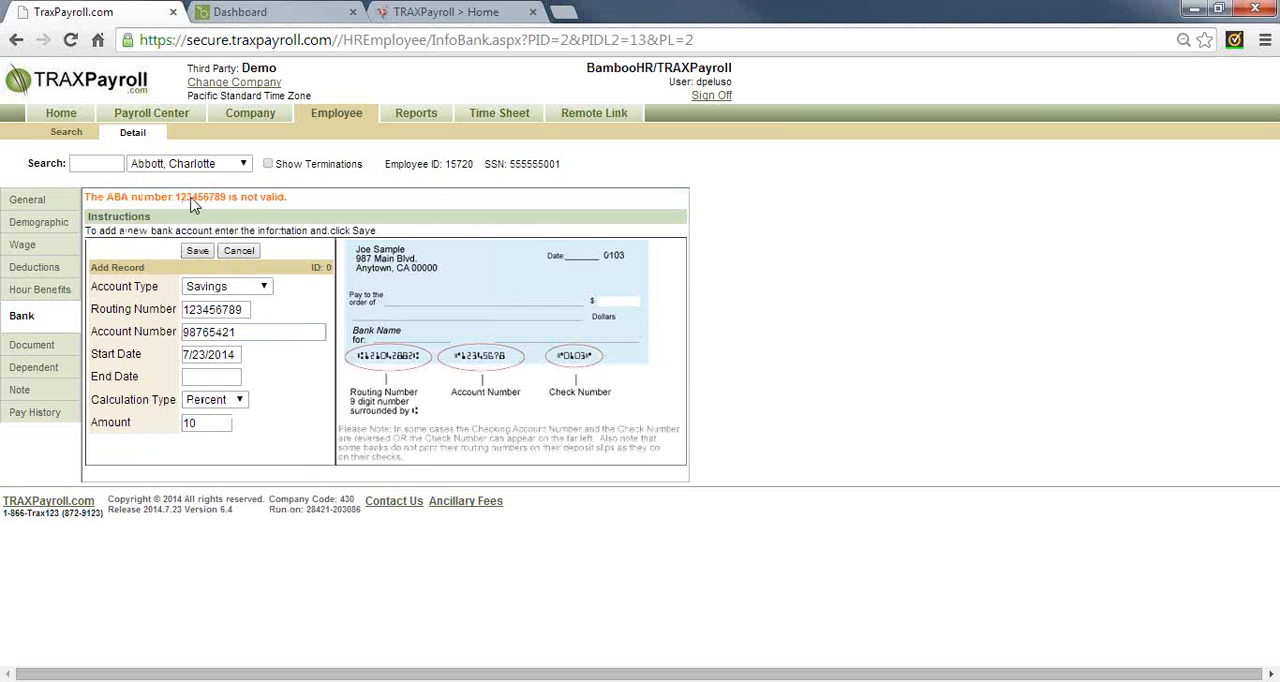
left_click_drag(187, 198, 296, 216)
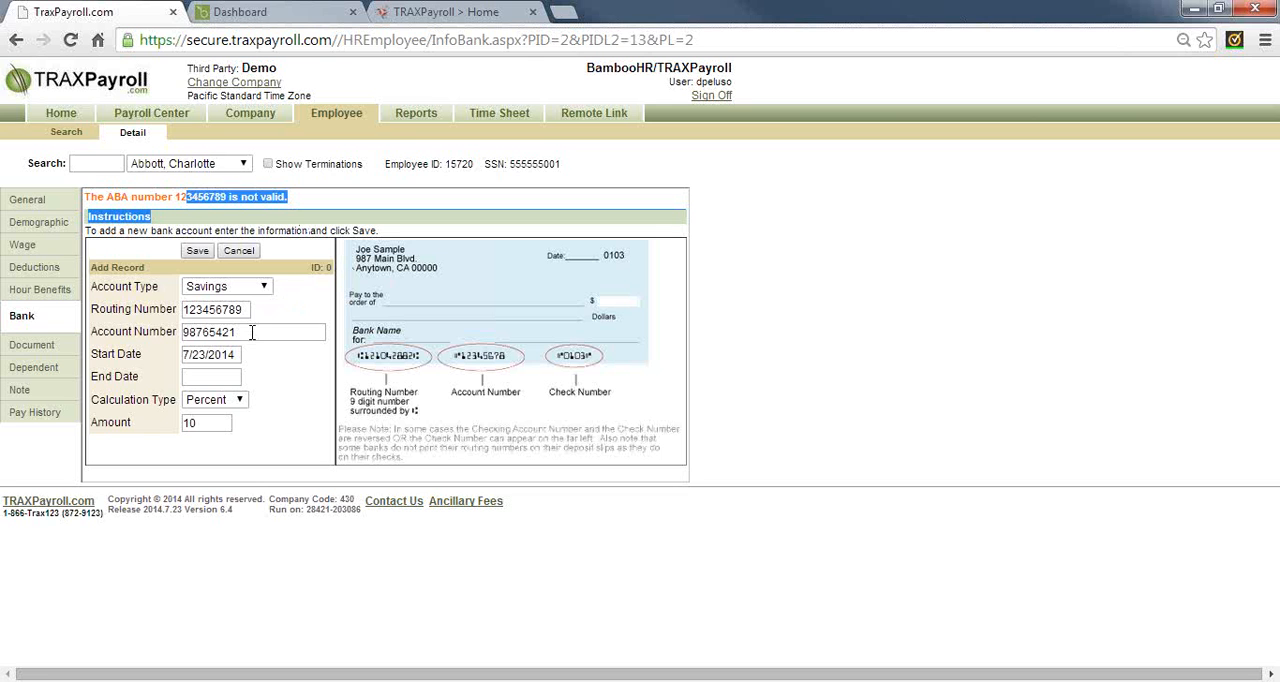
left_click_drag(252, 333, 183, 347)
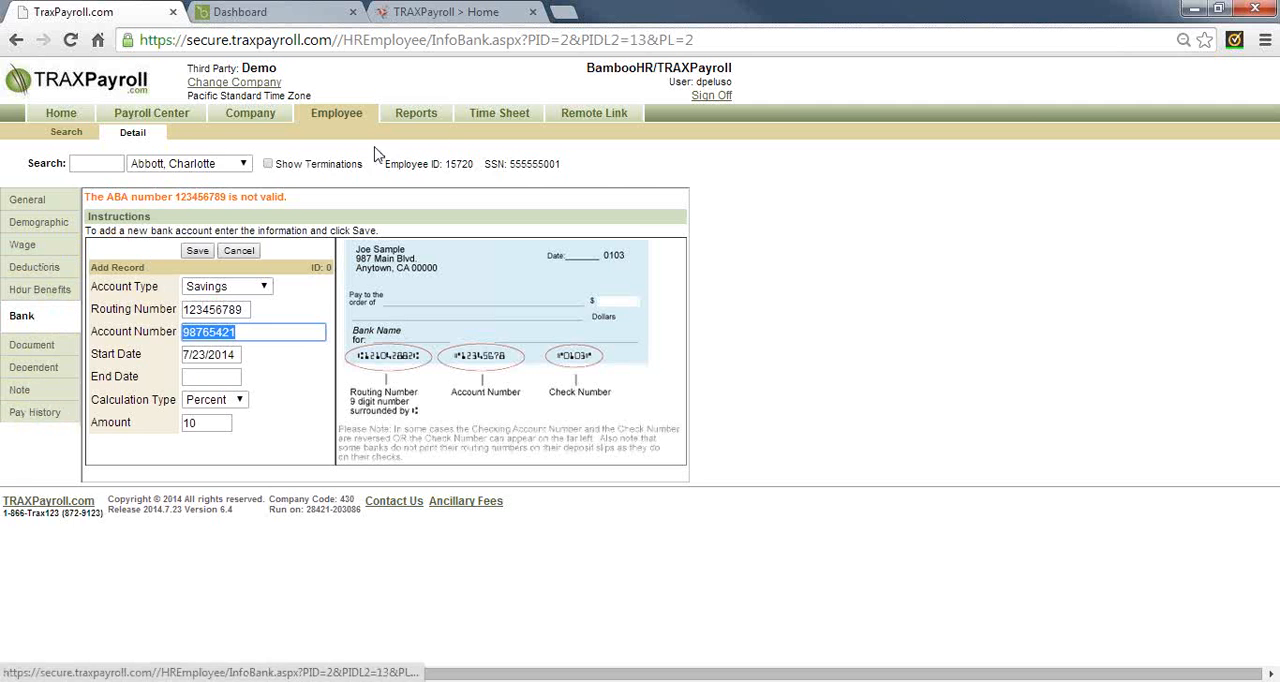
View the pay cycle reports, and start adding the first unassigned employee from the Remote Link employee synchronization list
left_click(417, 115)
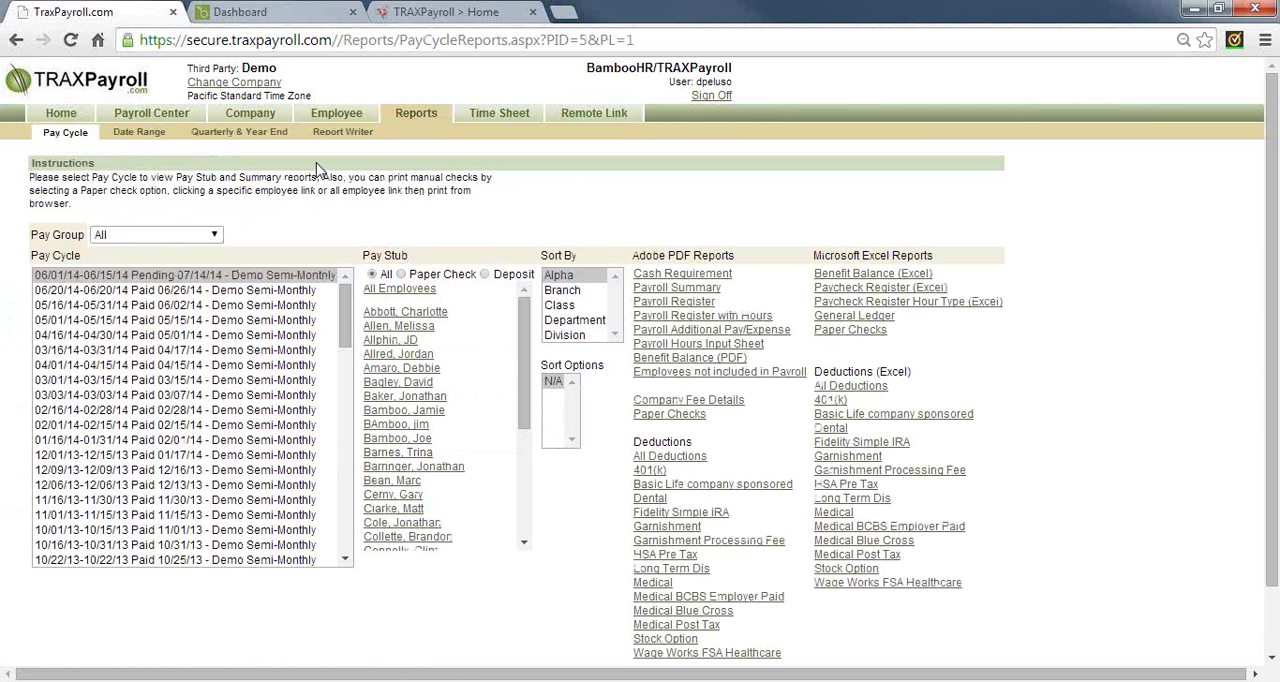
left_click(600, 113)
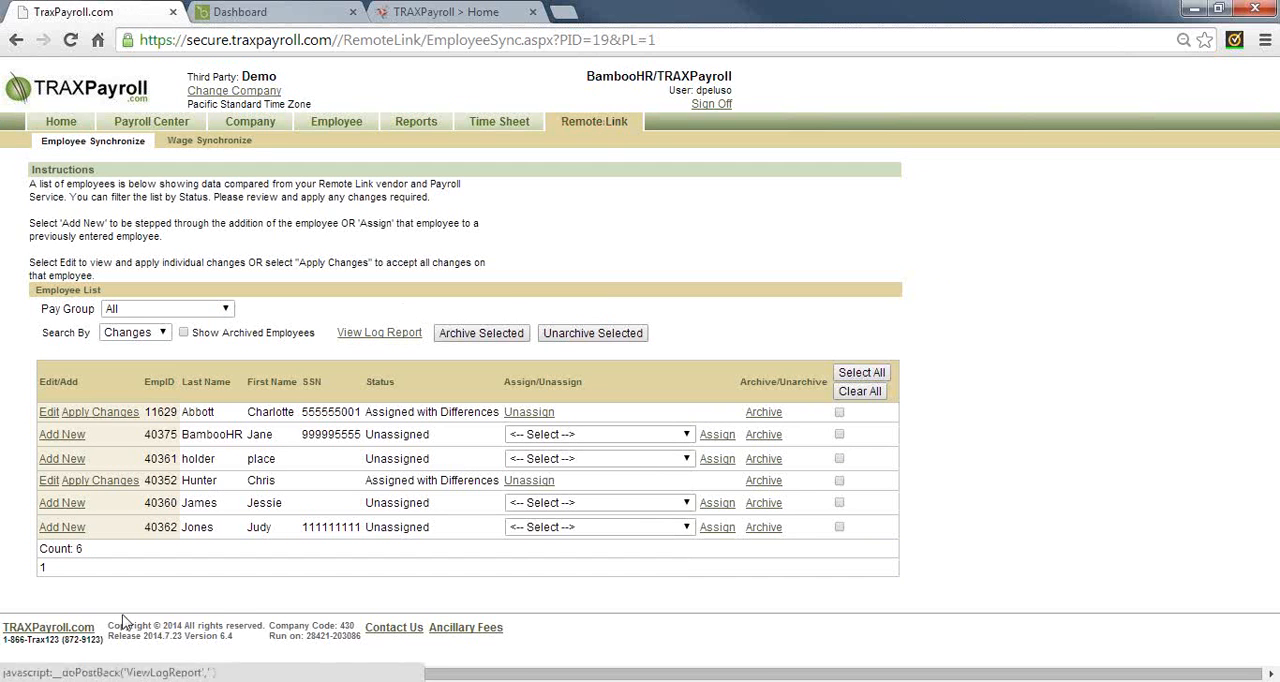
left_click(65, 437)
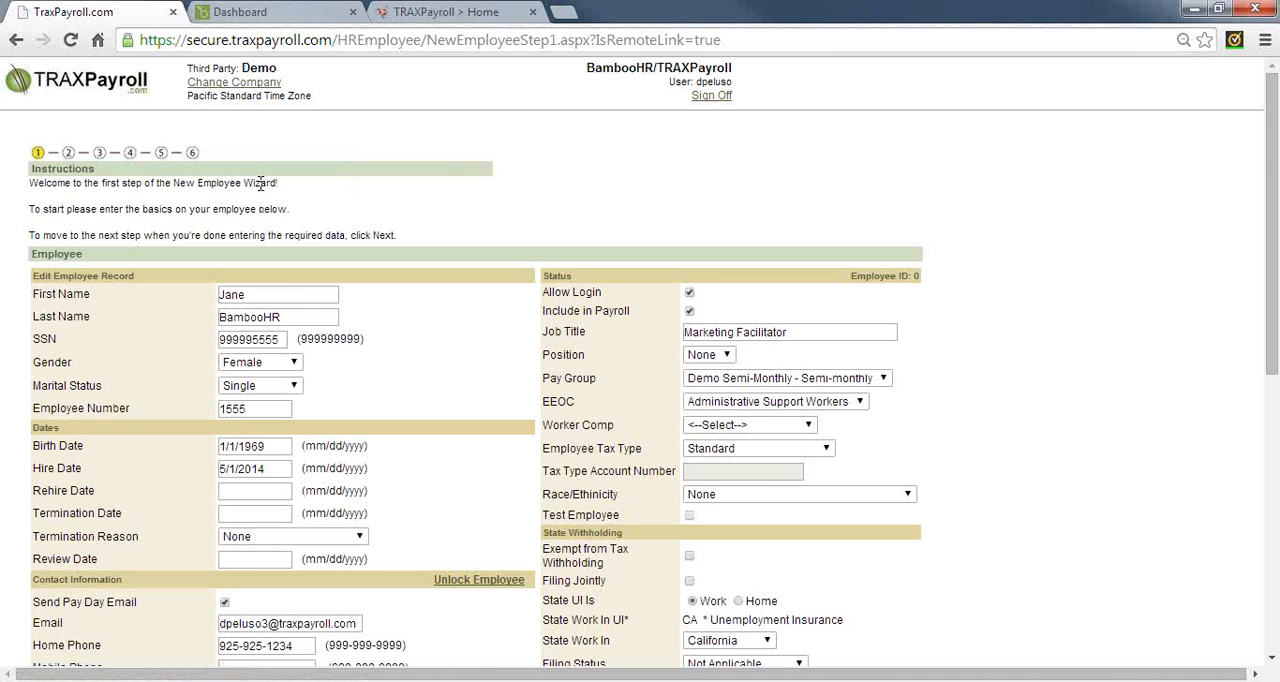
left_click(252, 298)
left_click(270, 317)
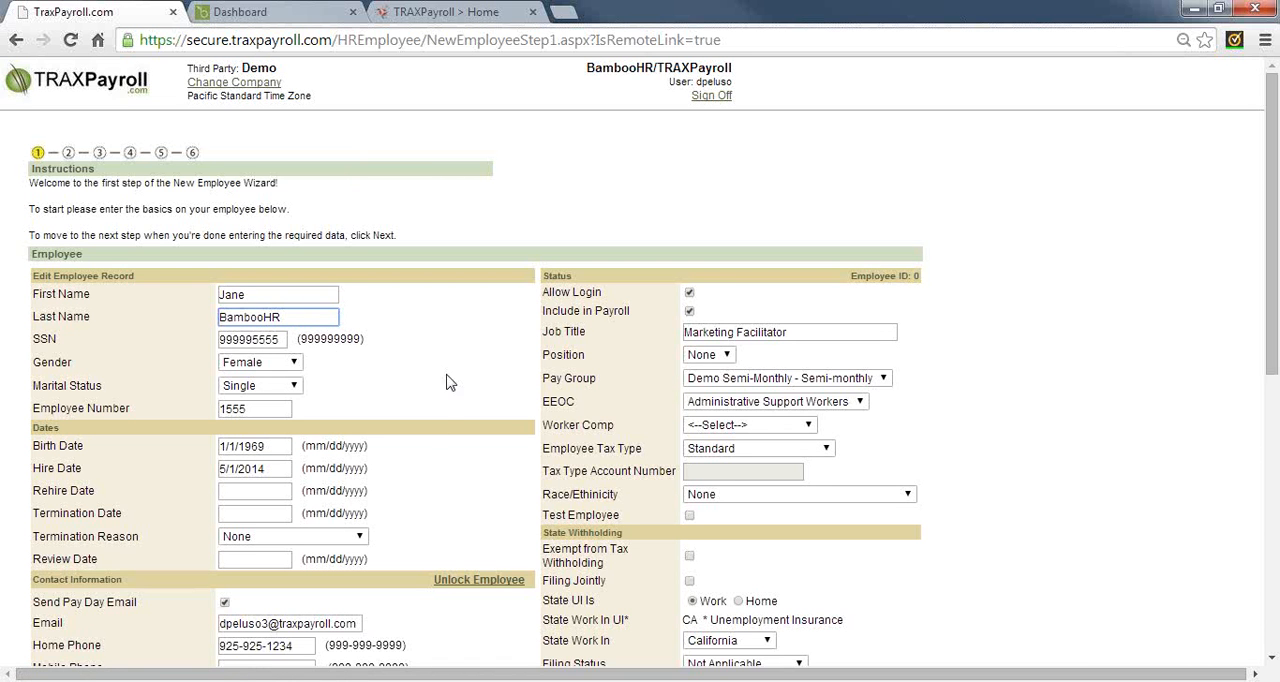
Set the new employee's state withholding filing status to Married with 2 exemptions
scroll(435, 424, "down", 3)
scroll(435, 424, "down", 1)
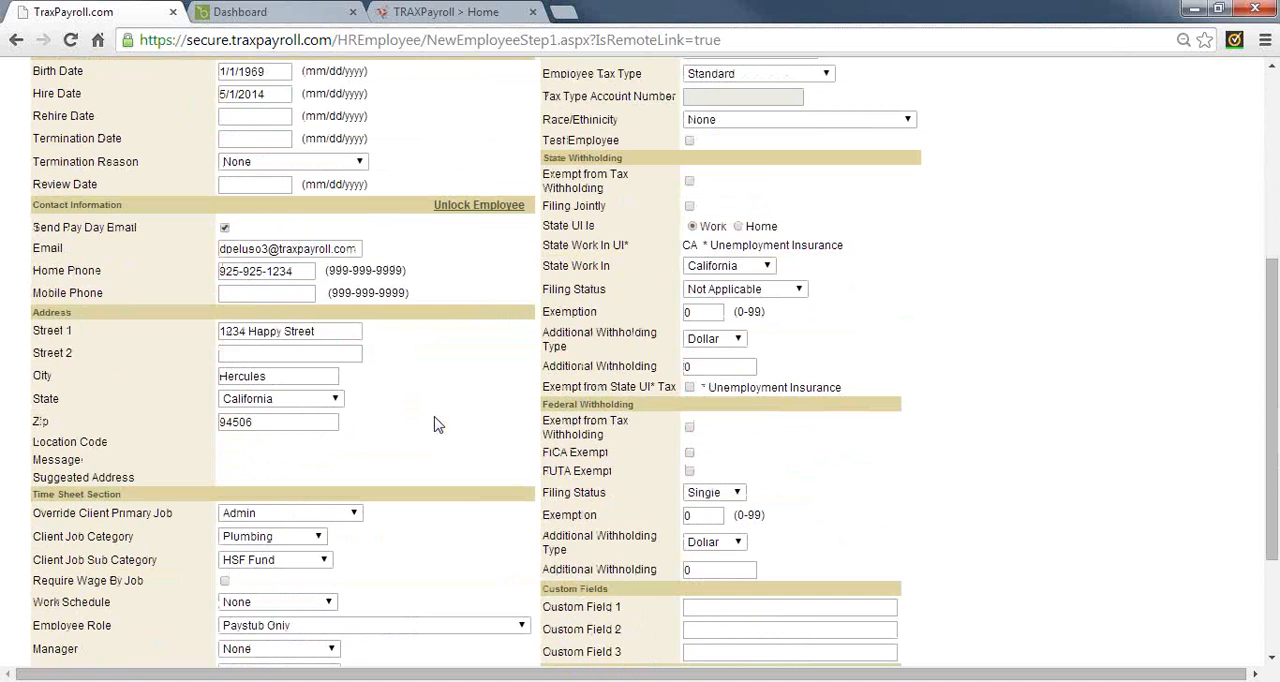
left_click(743, 290)
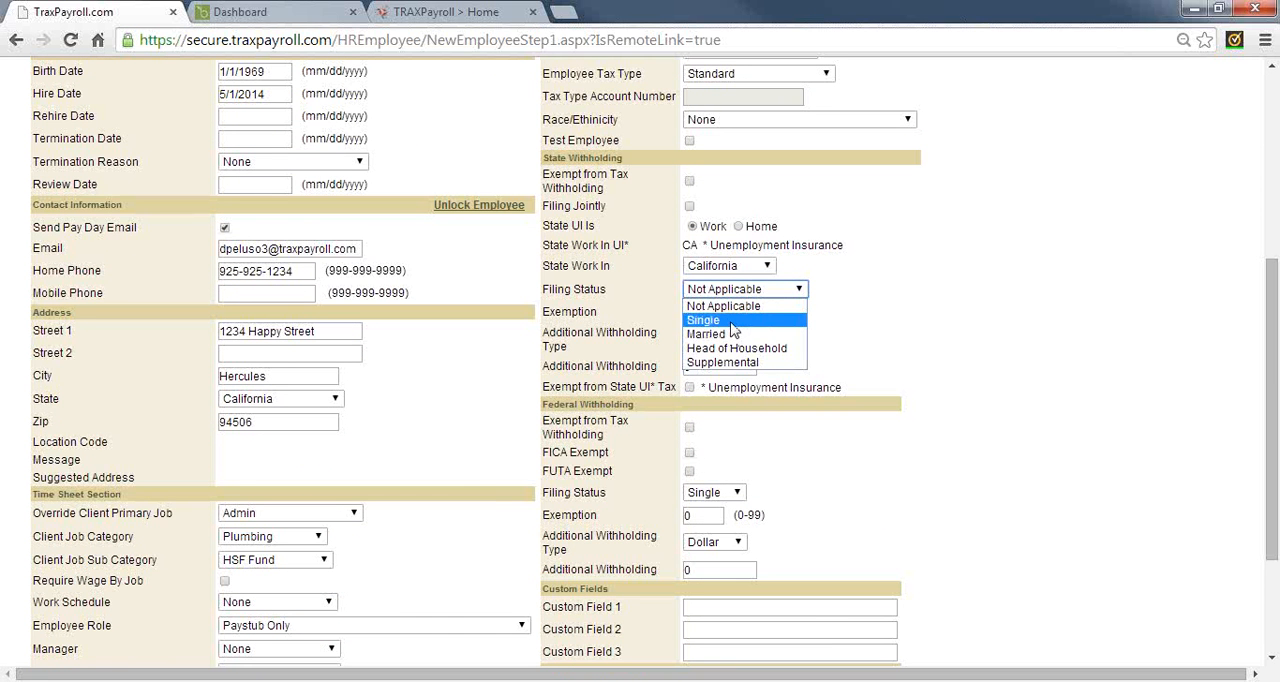
left_click(731, 321)
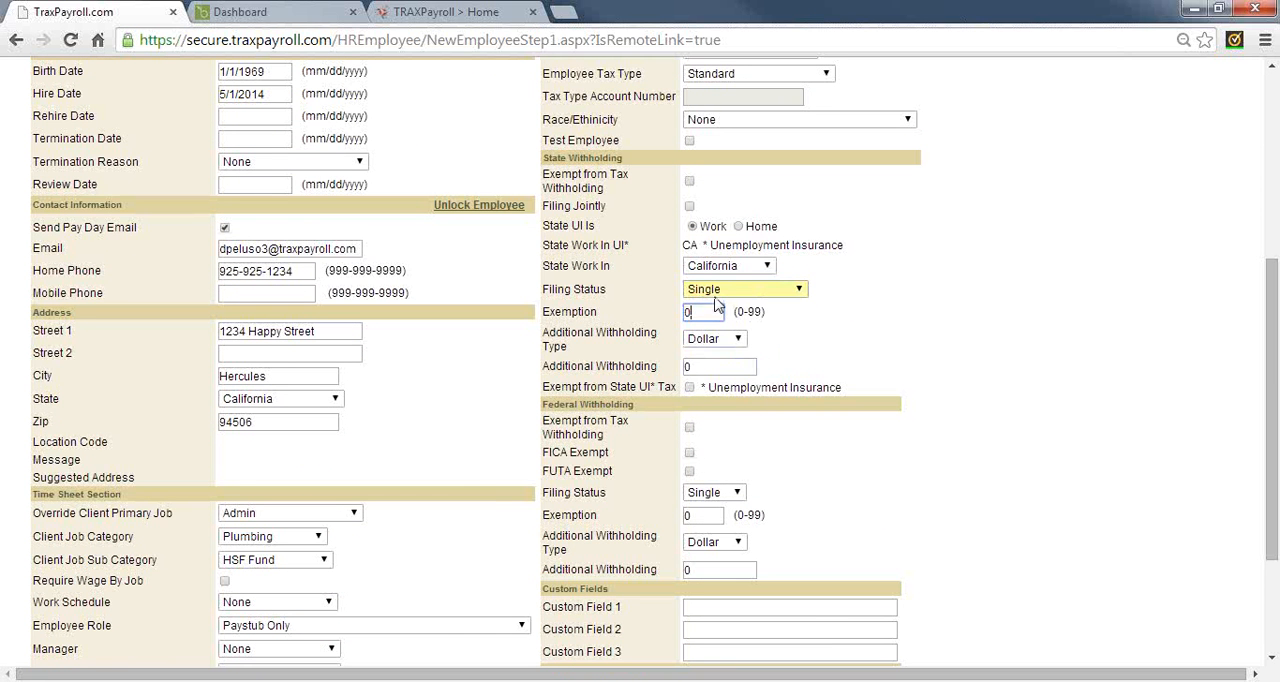
left_click(715, 293)
left_click(720, 331)
double_click(686, 313)
type("2")
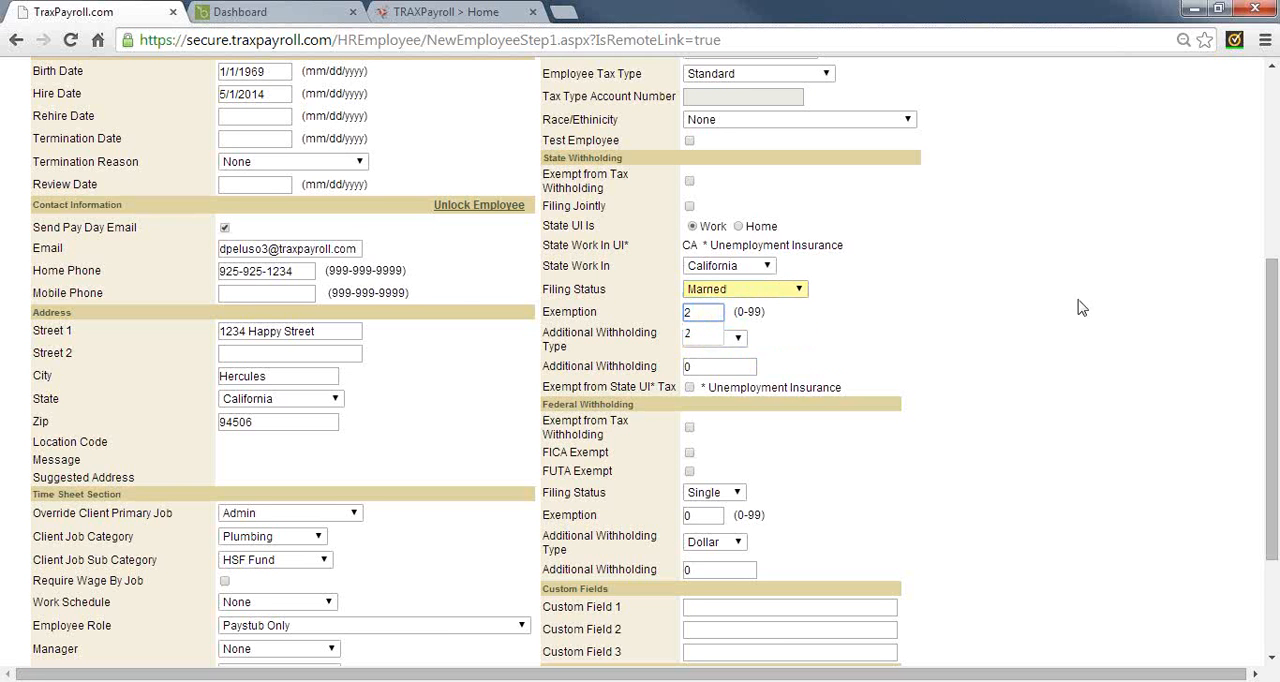
Review the rest of the new employee form and return to the Remote Link employee synchronization list
left_click(1010, 332)
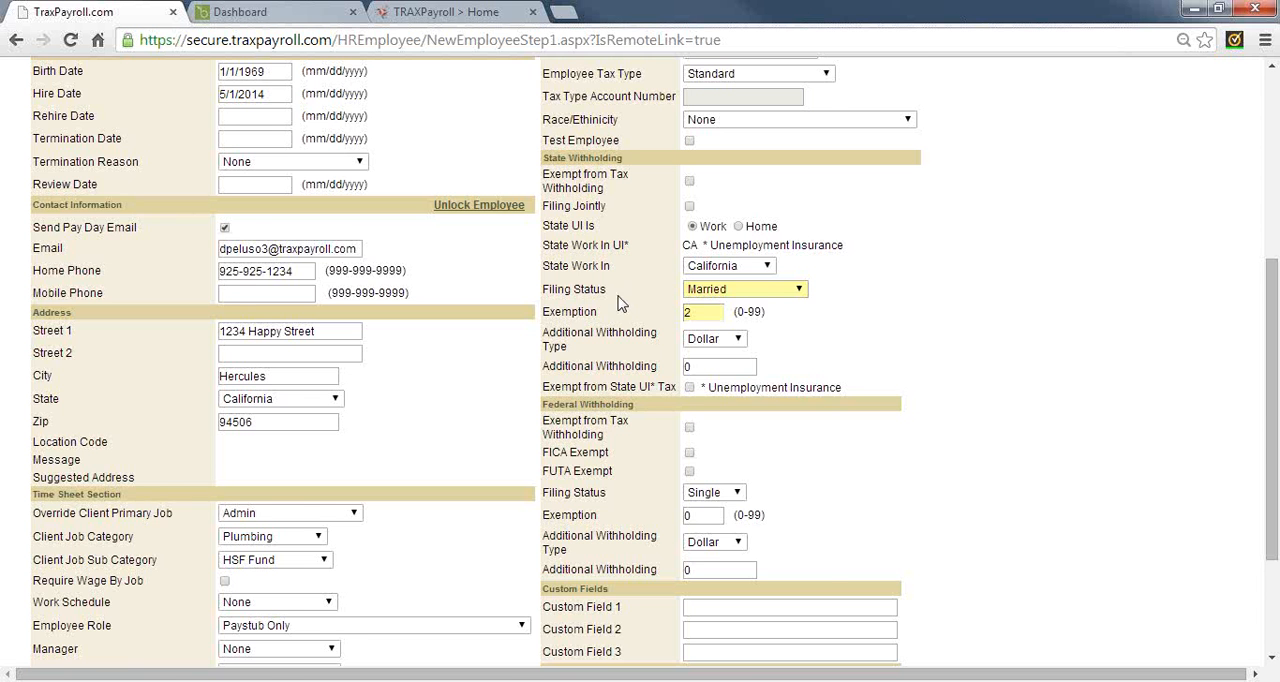
scroll(357, 177, "up", 4)
scroll(200, 170, "down", 5)
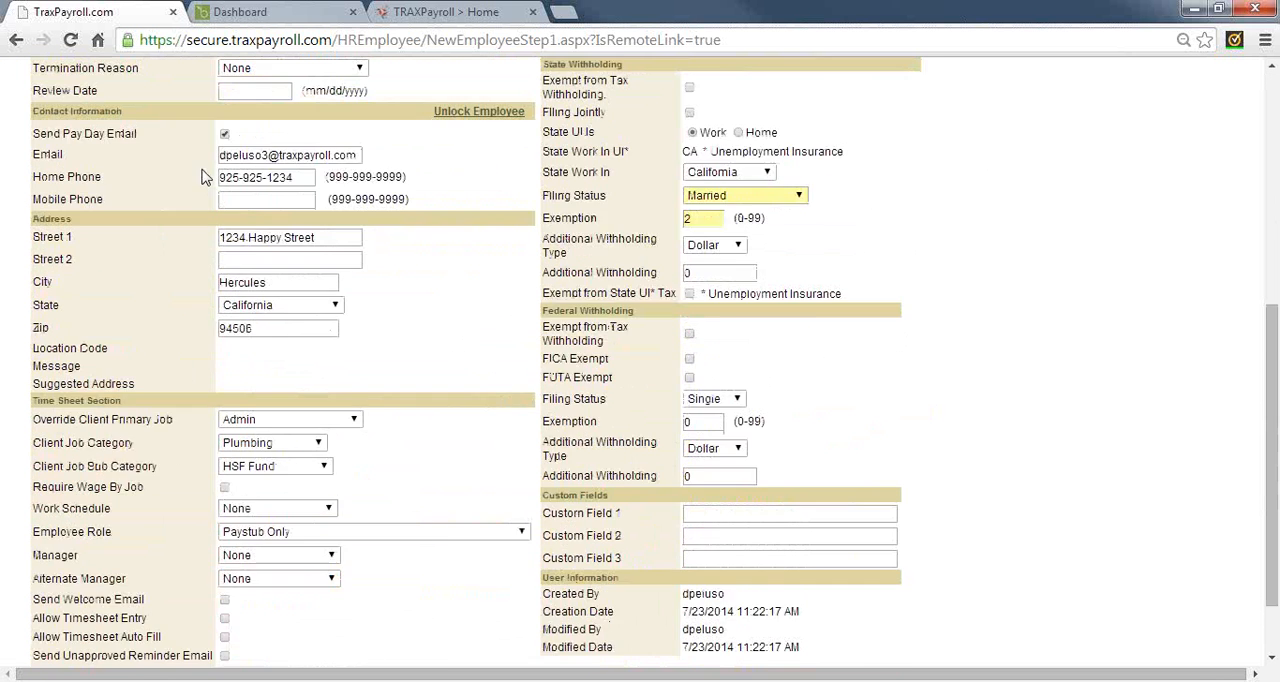
left_click(98, 615)
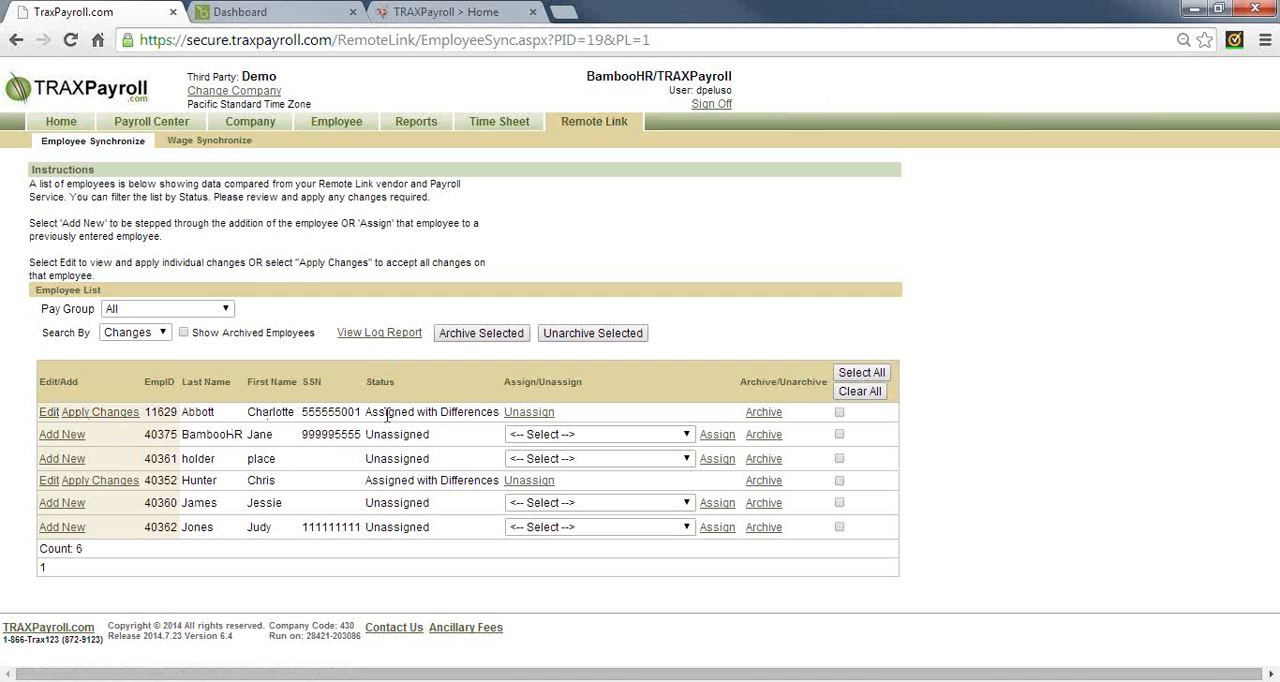
Open the first employee marked Assigned with Differences and compare the Remote Vendor and TRAXPayroll.com details, especially the state
left_click_drag(387, 414, 493, 413)
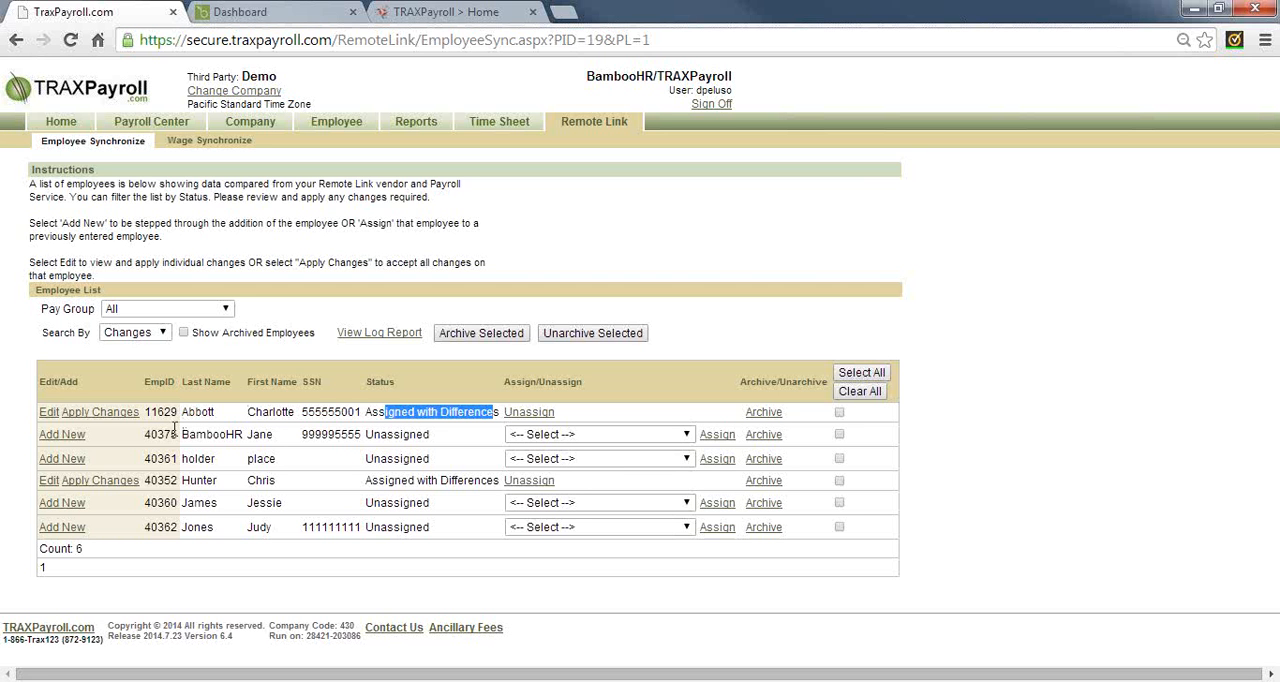
left_click(48, 412)
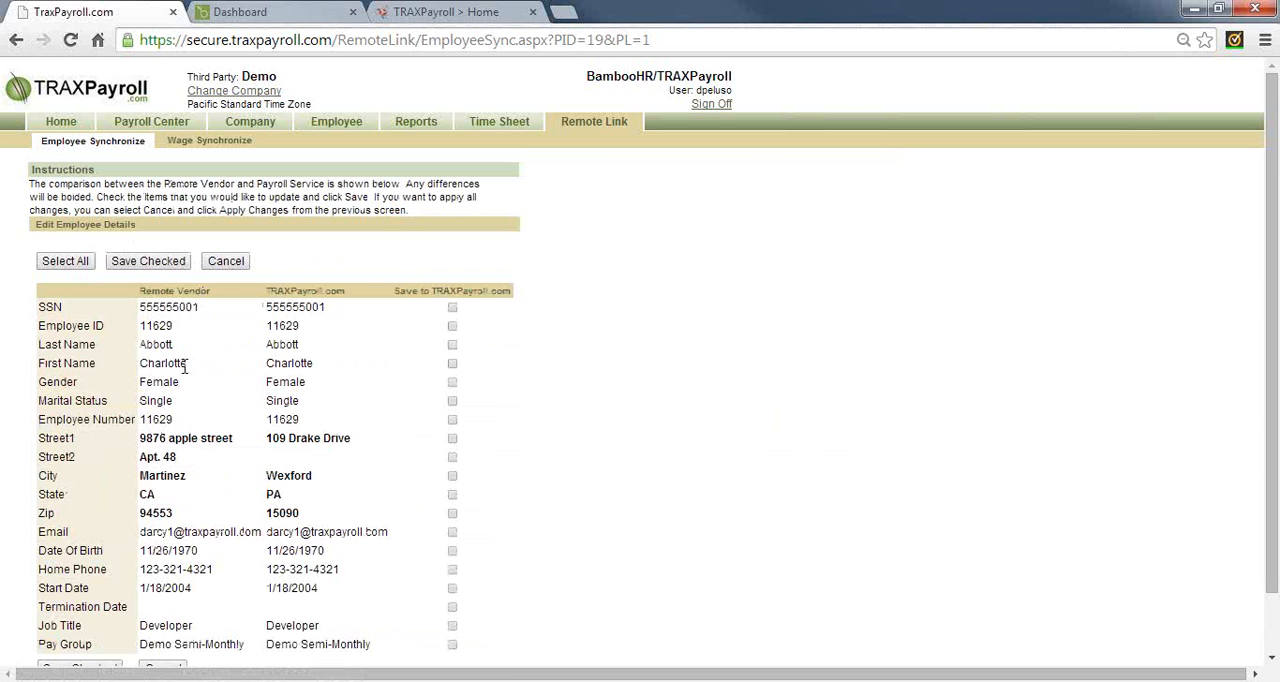
double_click(171, 291)
double_click(296, 290)
scroll(298, 308, "down", 1)
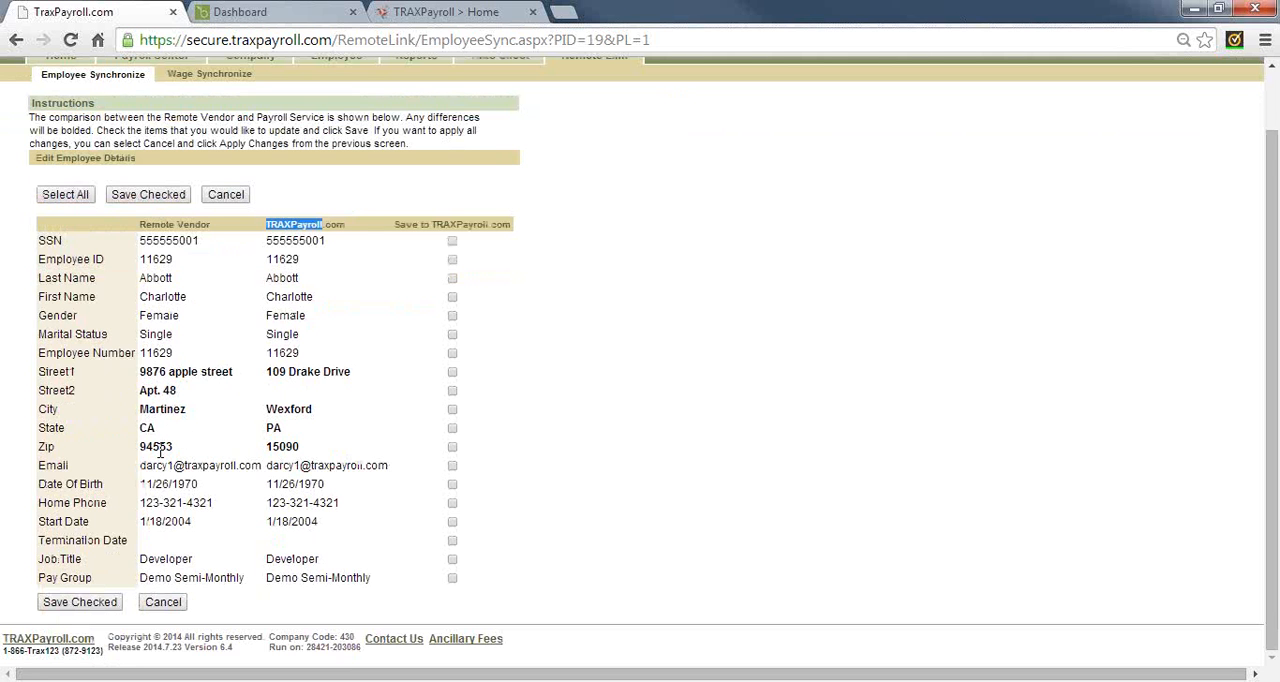
double_click(273, 427)
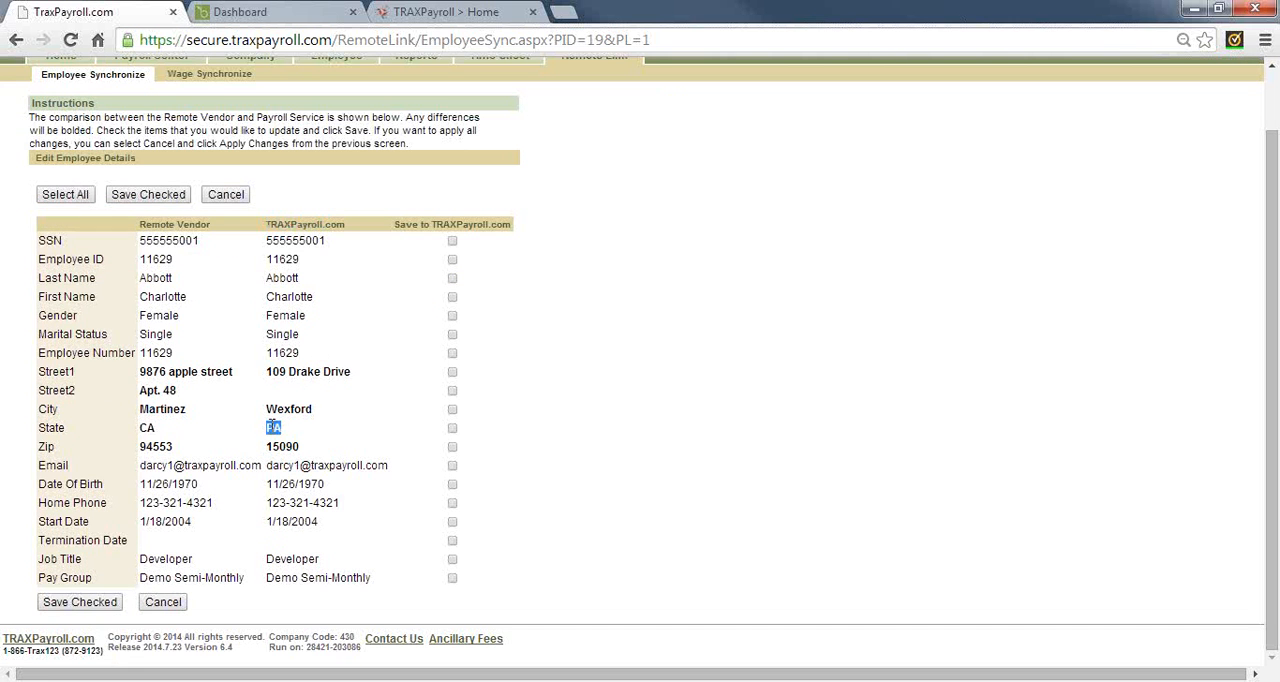
double_click(146, 427)
double_click(273, 428)
Save the employee's Street1, Street2, City, State and Zip values from the remote vendor to TRAXPayroll.com
left_click(454, 374)
left_click(454, 391)
left_click(454, 411)
left_click(452, 428)
left_click(452, 447)
left_click(148, 196)
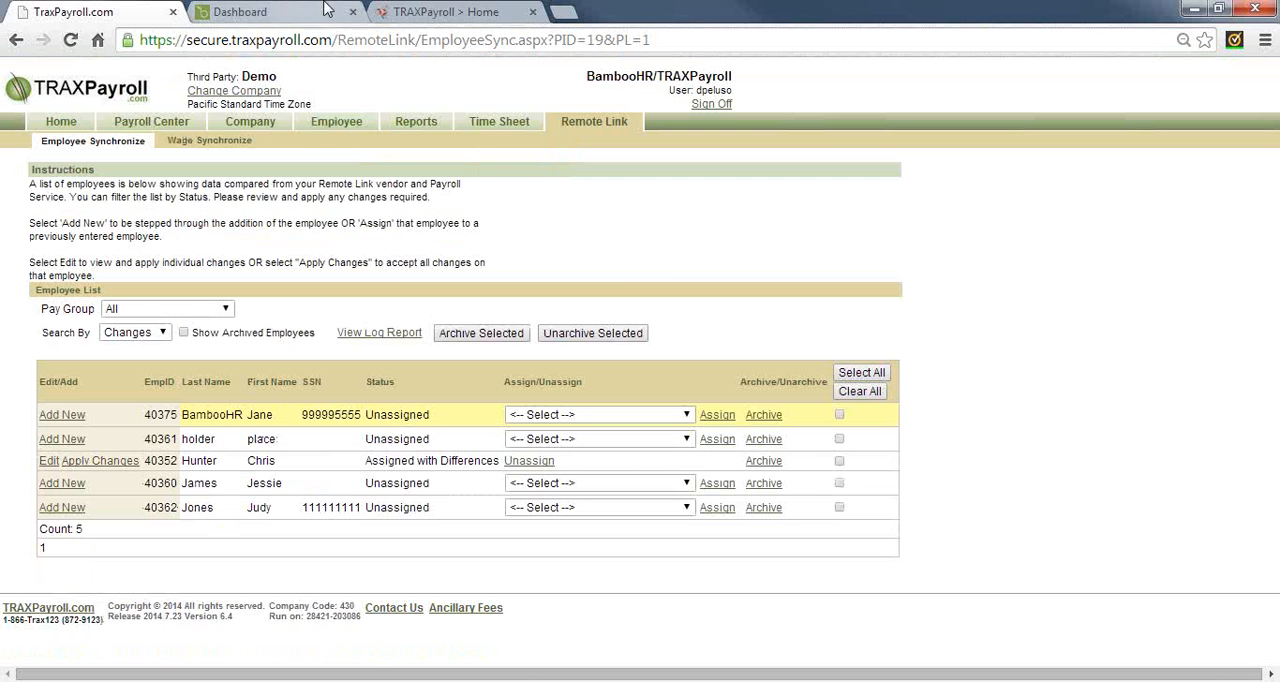
Switch to BambooHR and log in again with the account password
left_click(245, 14)
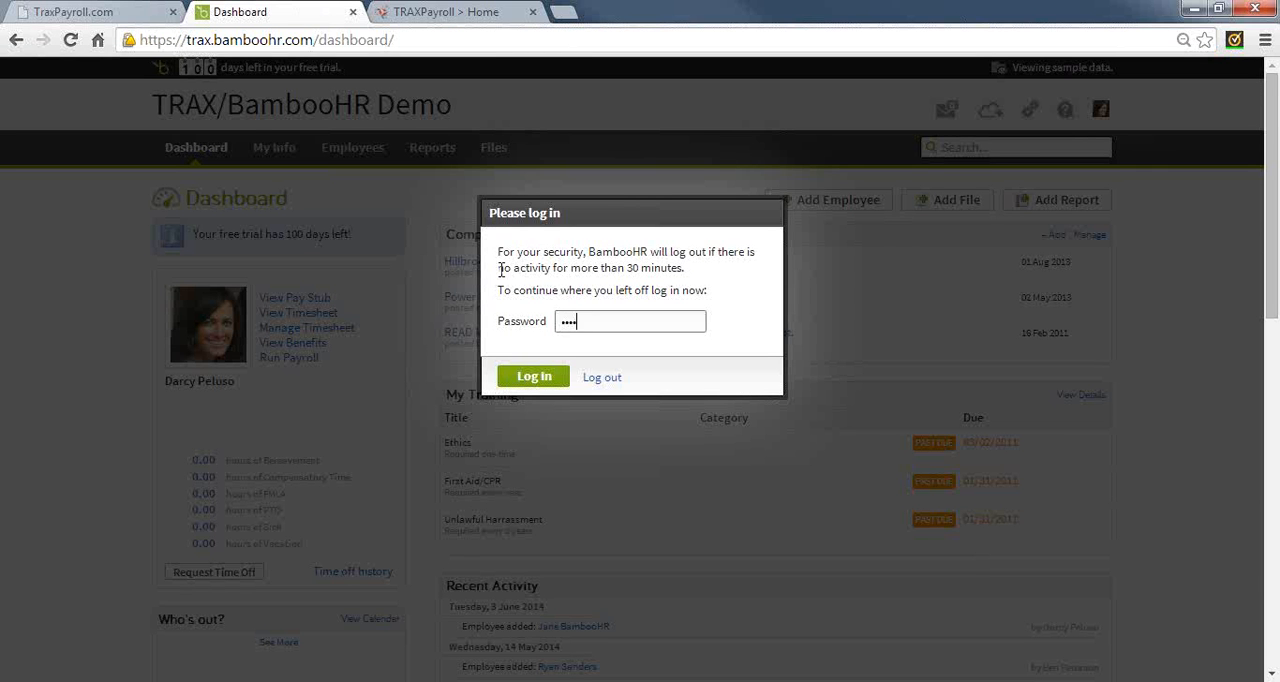
type("••")
key("Return")
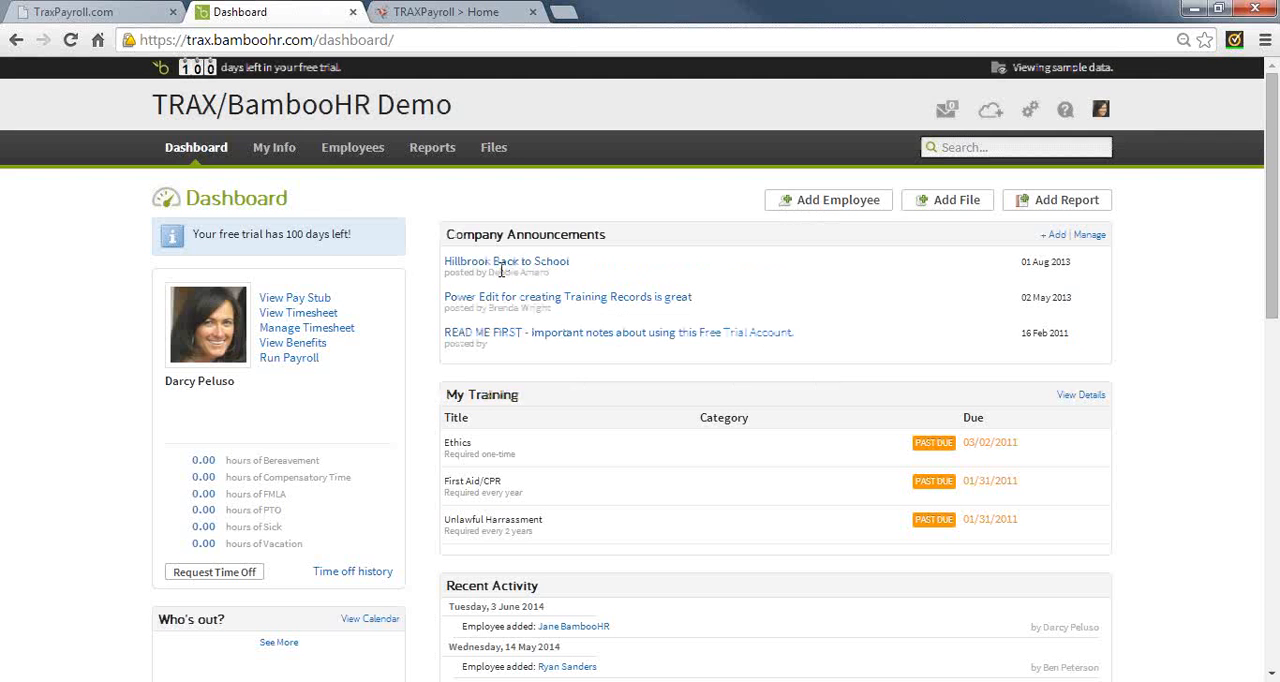
Open the personal information of the sixth employee in the BambooHR employee list
left_click(361, 160)
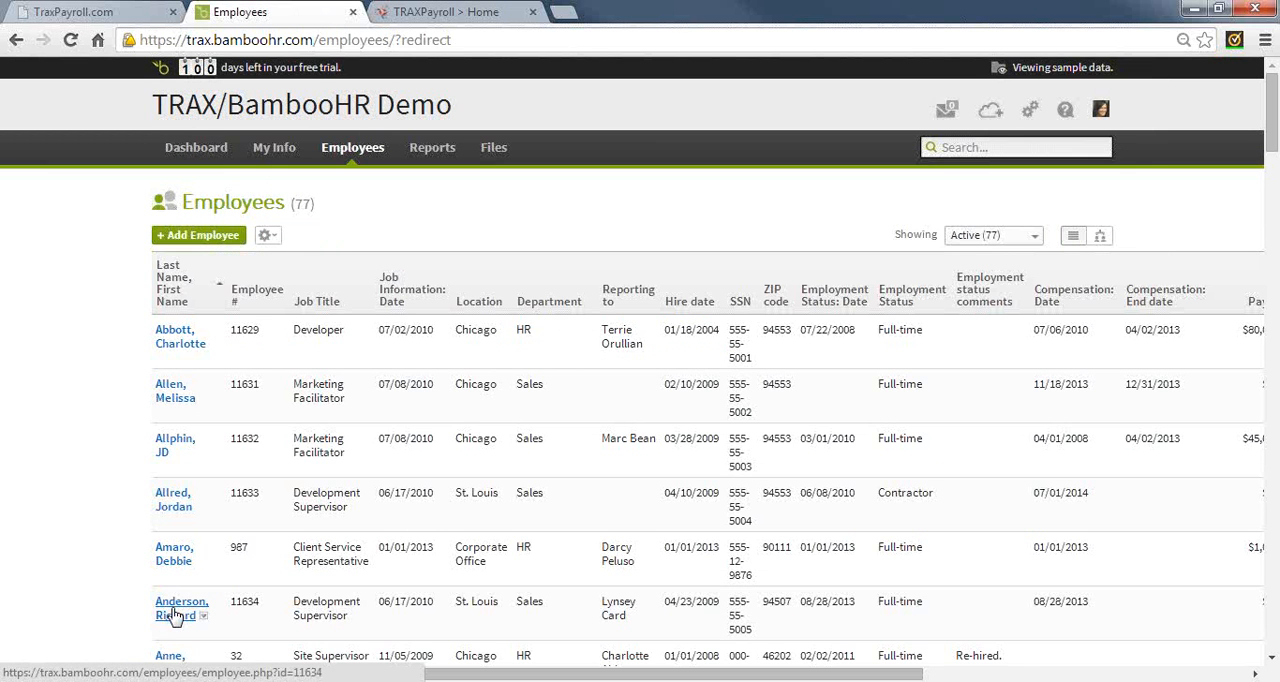
left_click(184, 604)
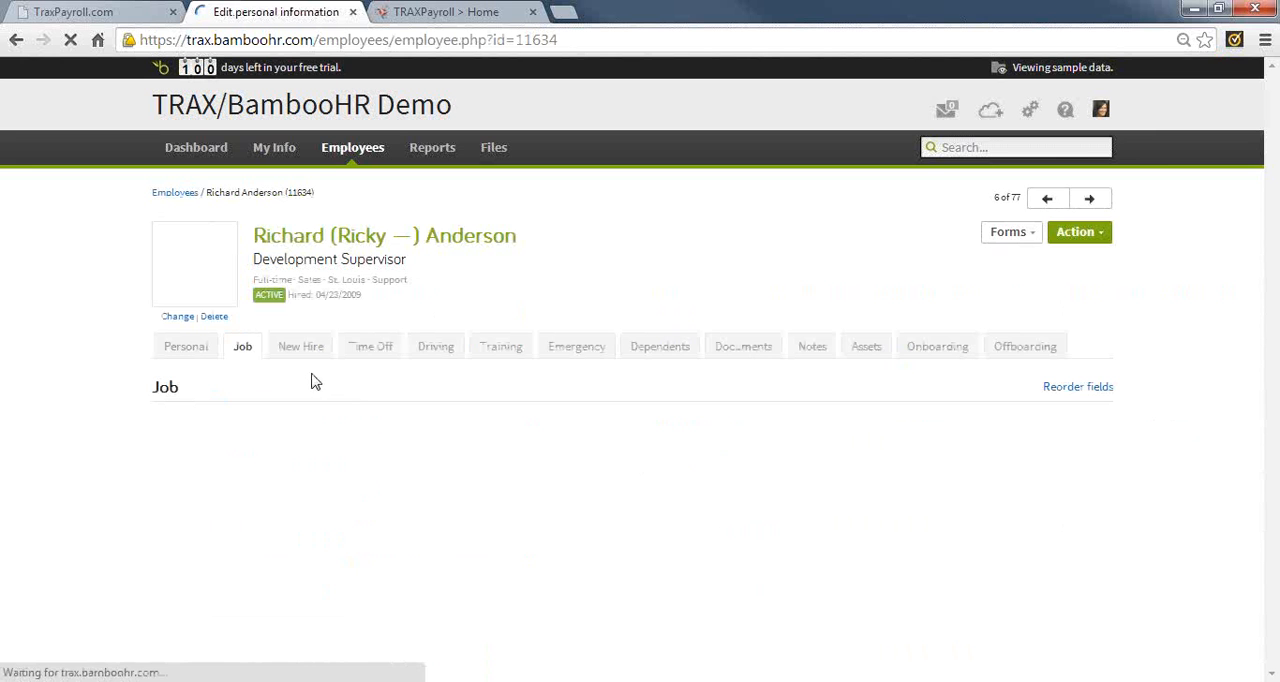
left_click(186, 346)
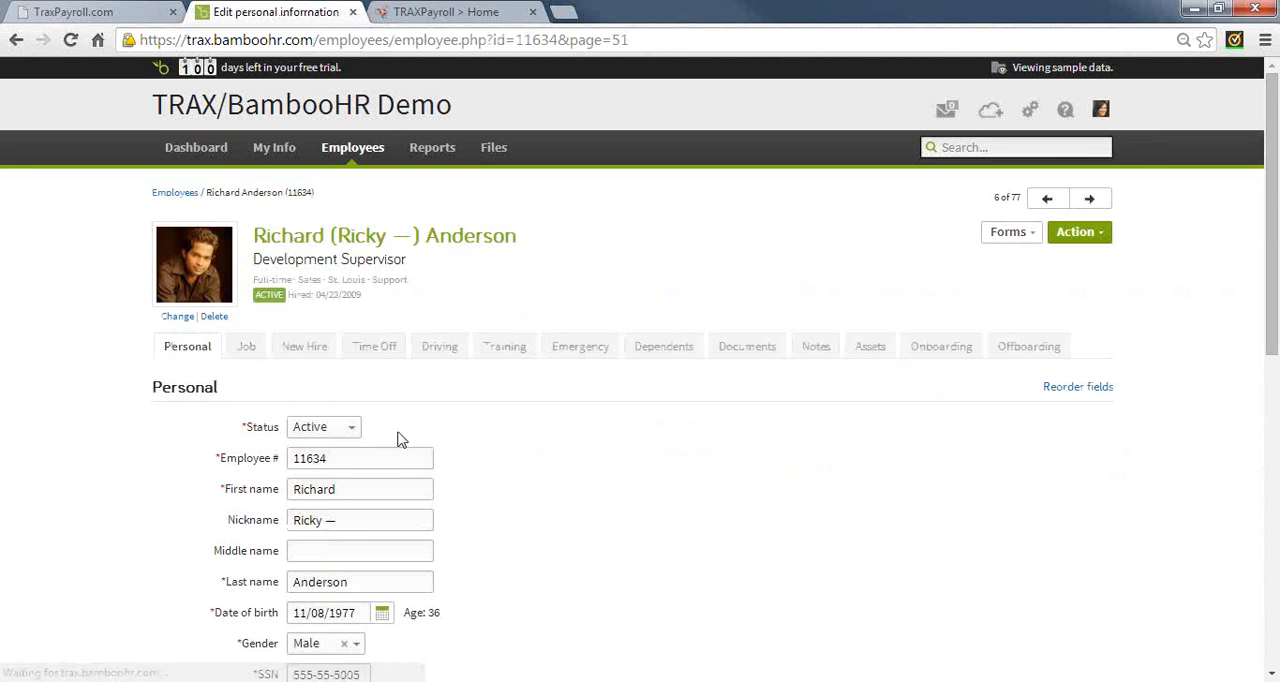
Replace the employee's address line 1 with the new street address
scroll(399, 437, "down", 4)
left_click_drag(397, 390, 278, 386)
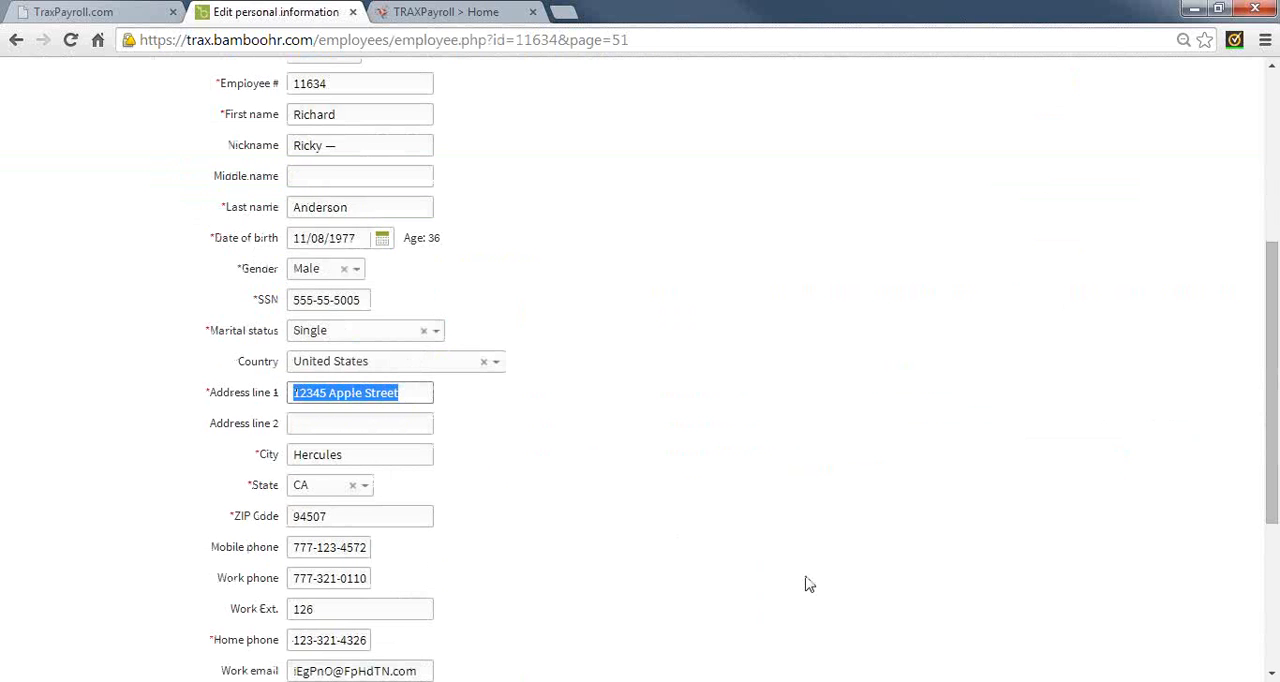
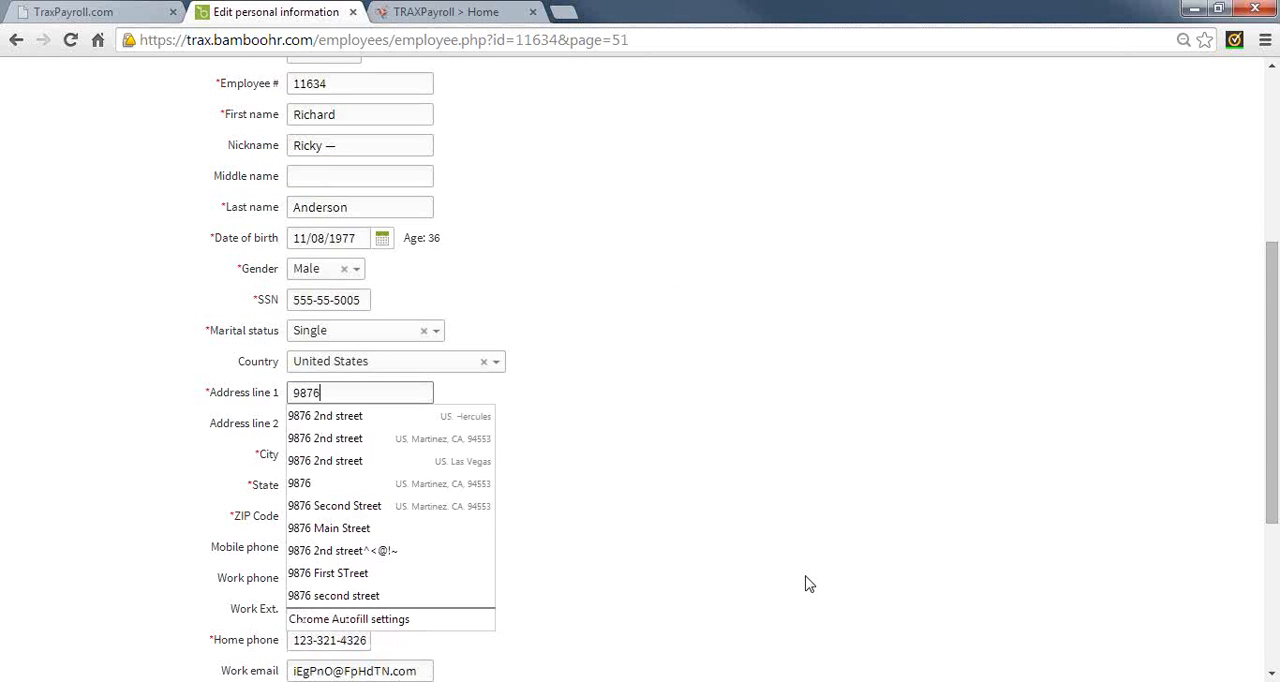
key("Tab")
type("S")
key("BackSpace")
key("Tab")
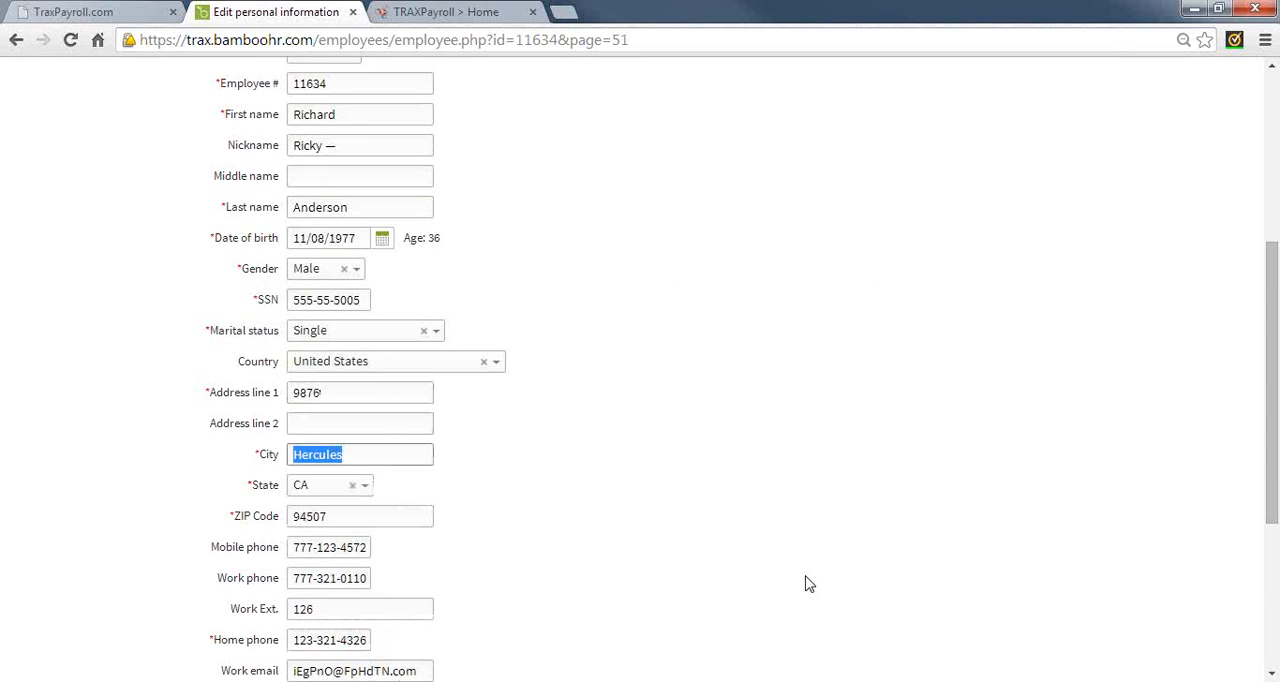
left_click(386, 396)
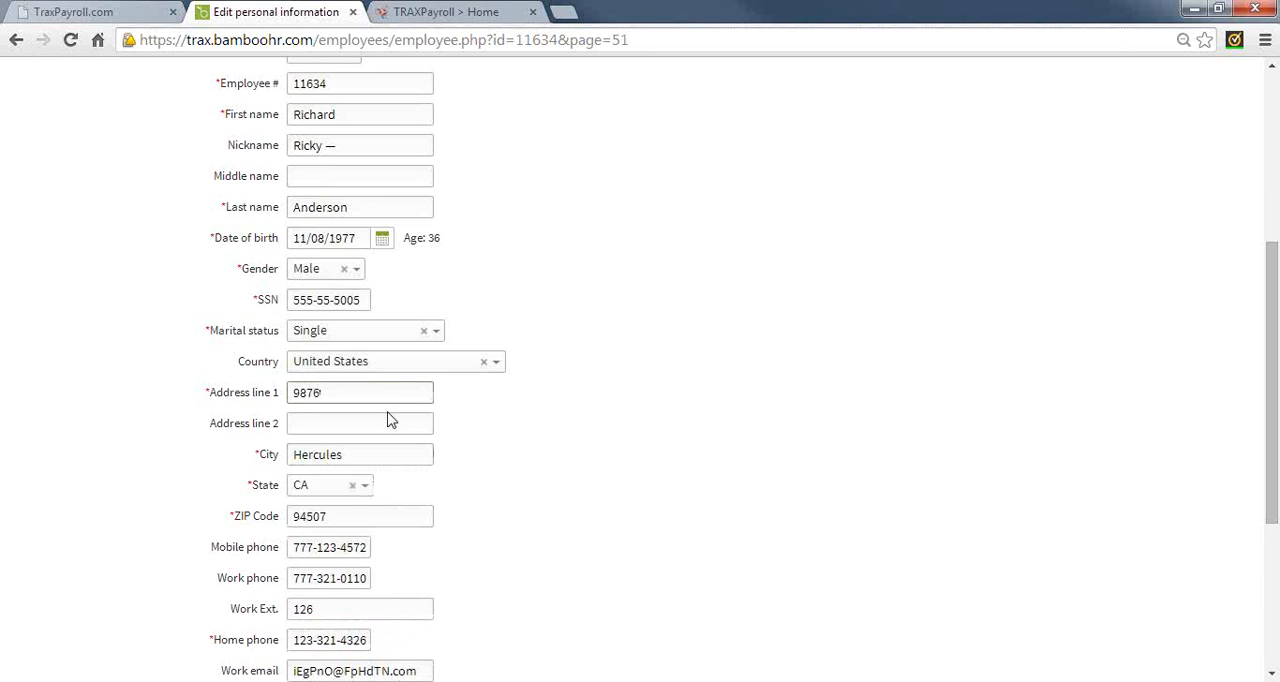
type("2nd Stree")
key("BackSpace")
key("BackSpace")
key("BackSpace")
key("BackSpace")
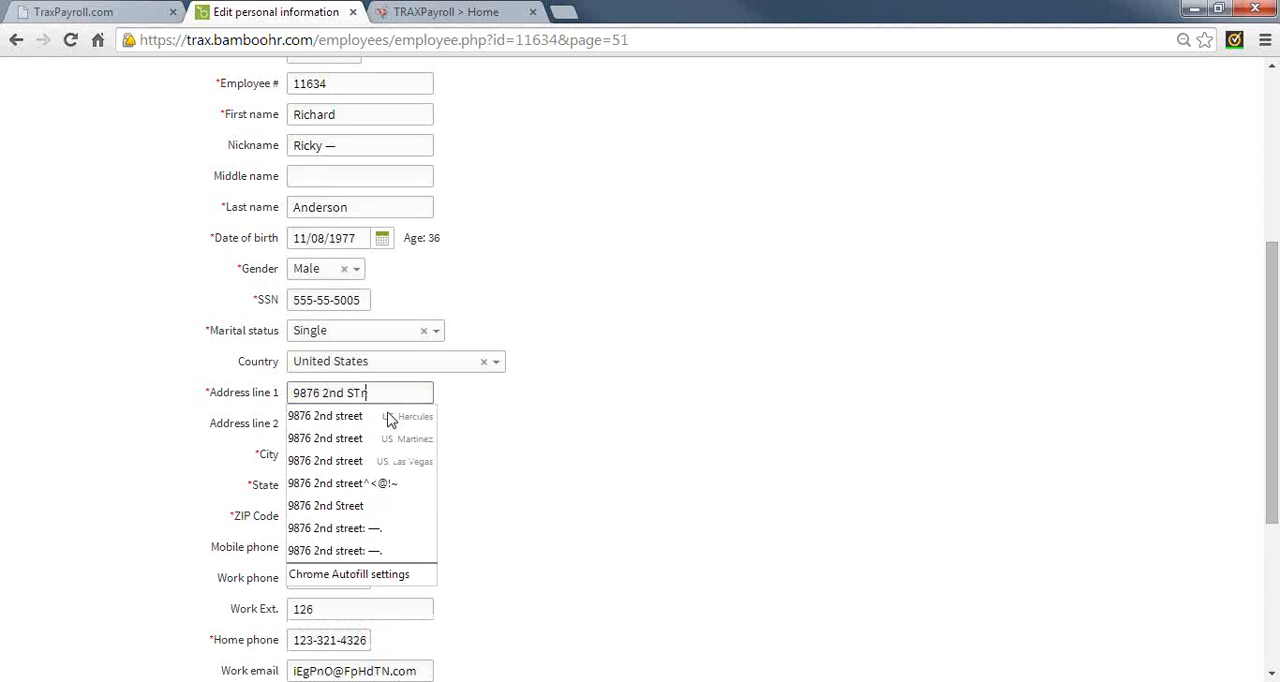
type("treet")
key("Tab")
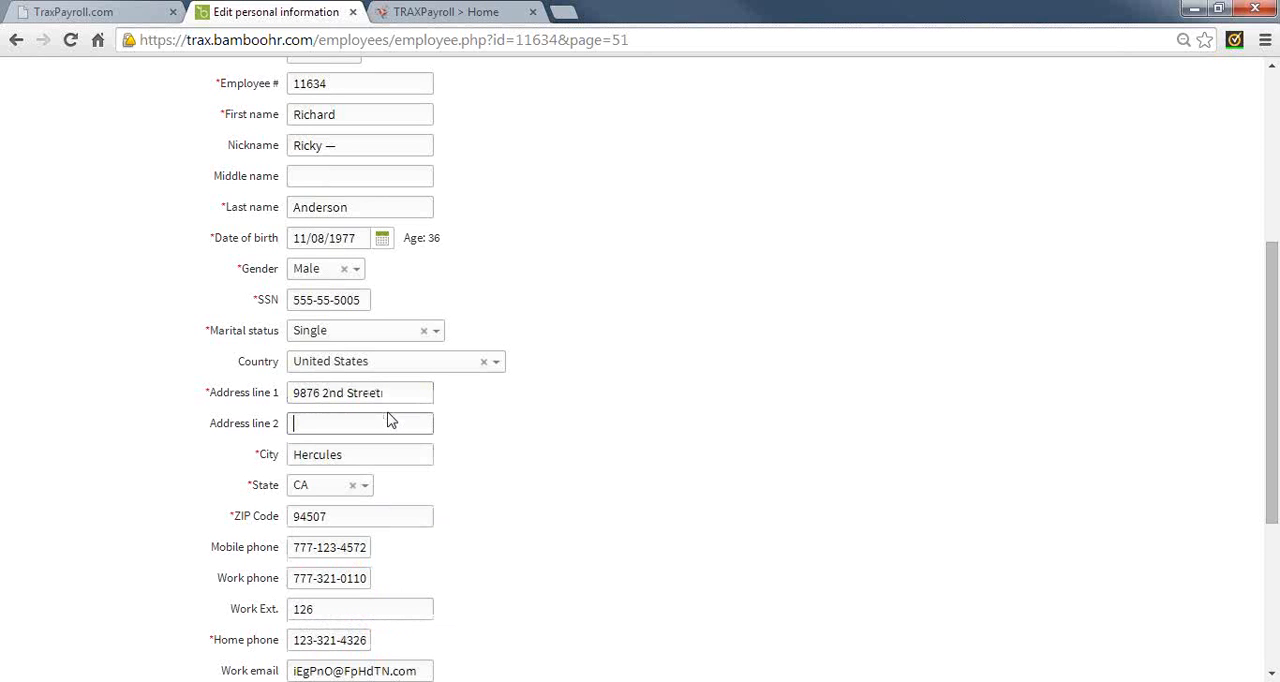
Enter the employee's new city and ZIP code, and save the personal information
left_click(364, 456)
left_click_drag(364, 456, 286, 454)
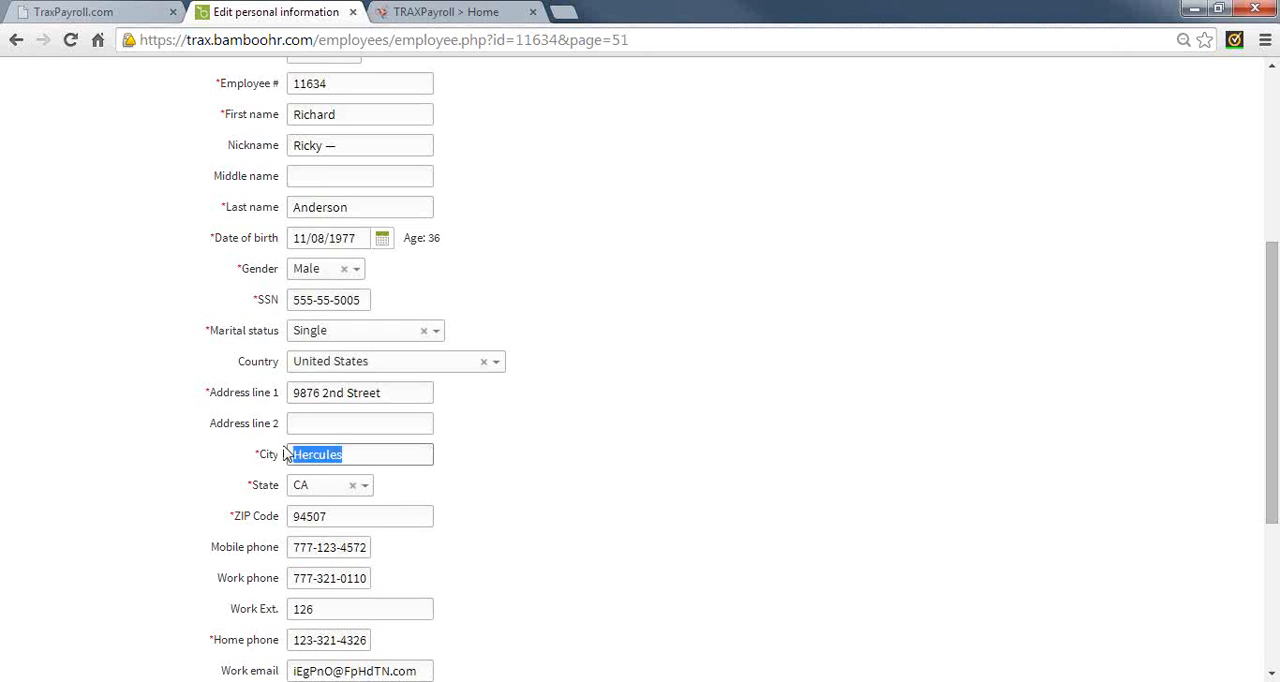
type("Martinez")
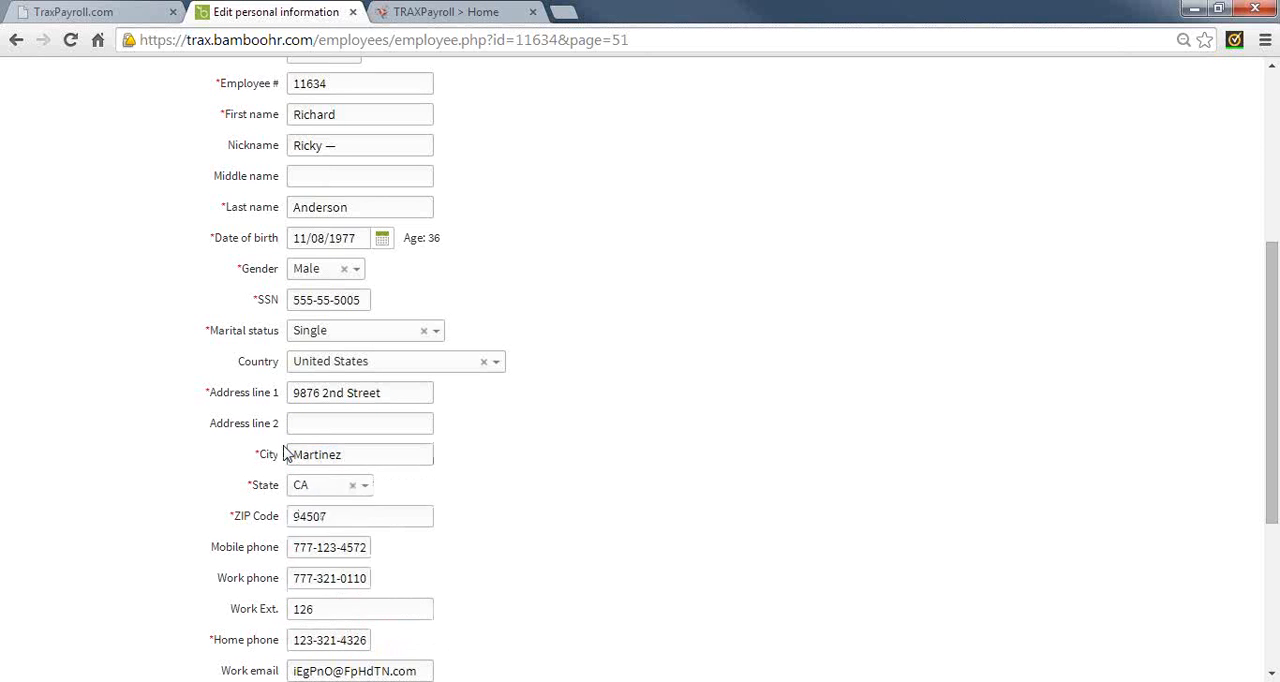
key("Tab")
key("Tab")
left_click_drag(390, 516, 217, 489)
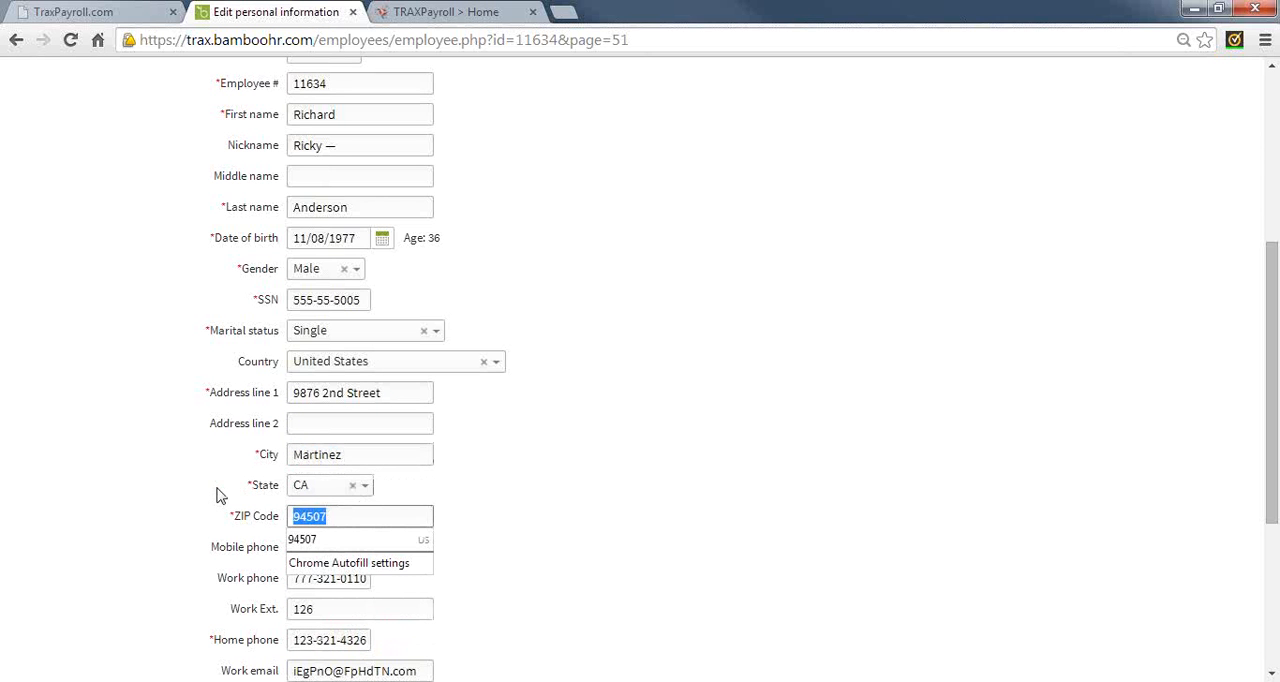
type("94553")
key("Tab")
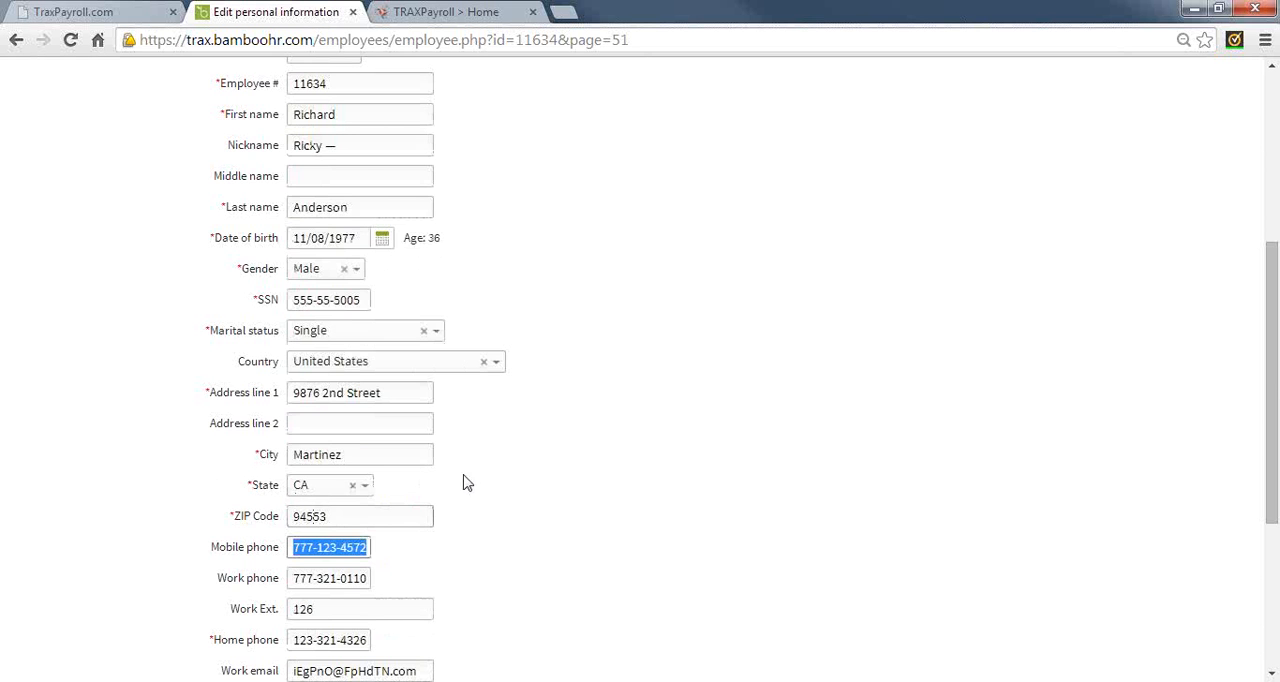
left_click(511, 497)
scroll(511, 497, "down", 3)
left_click(322, 577)
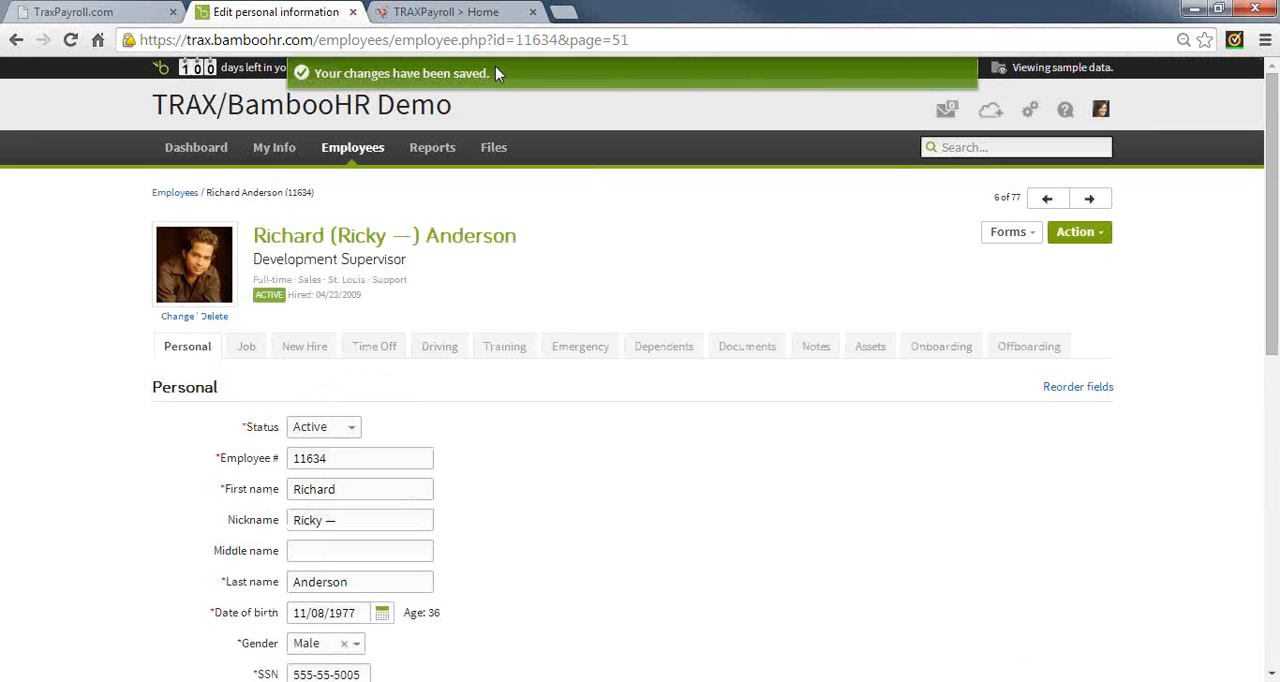
Switch to TRAXPayroll, reload the Remote Link employee list and apply all changes for the employee with the updated address
left_click(76, 12)
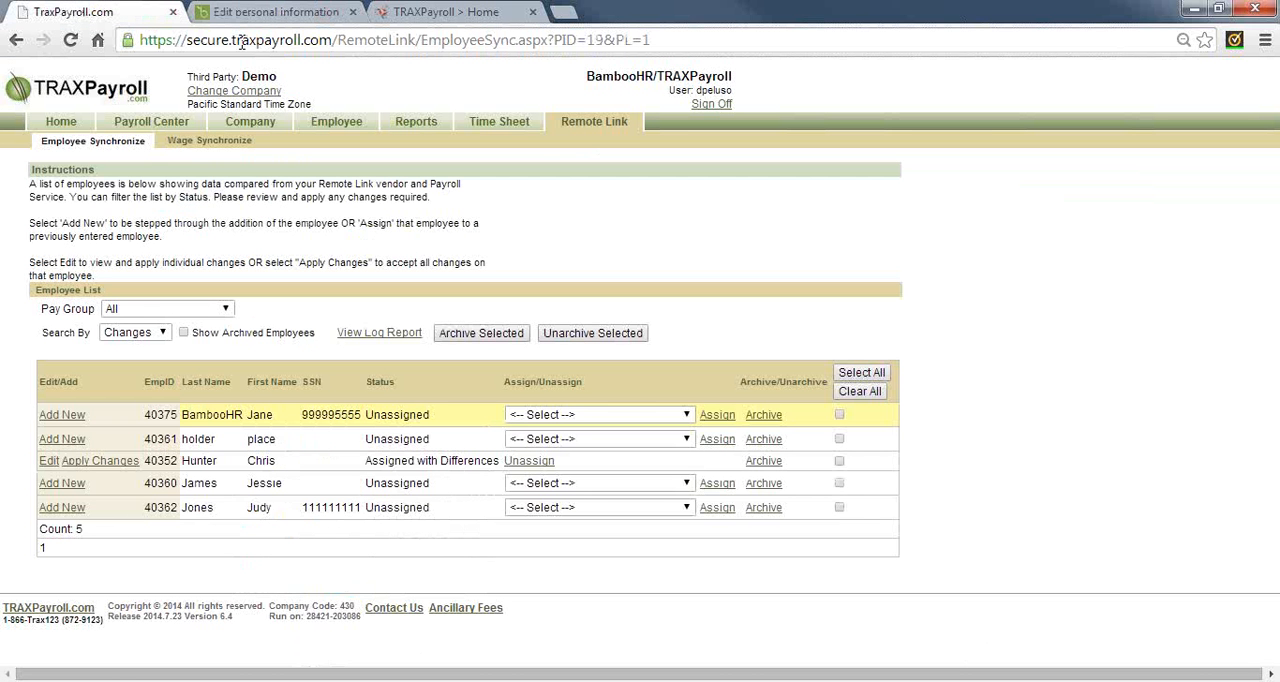
left_click(585, 124)
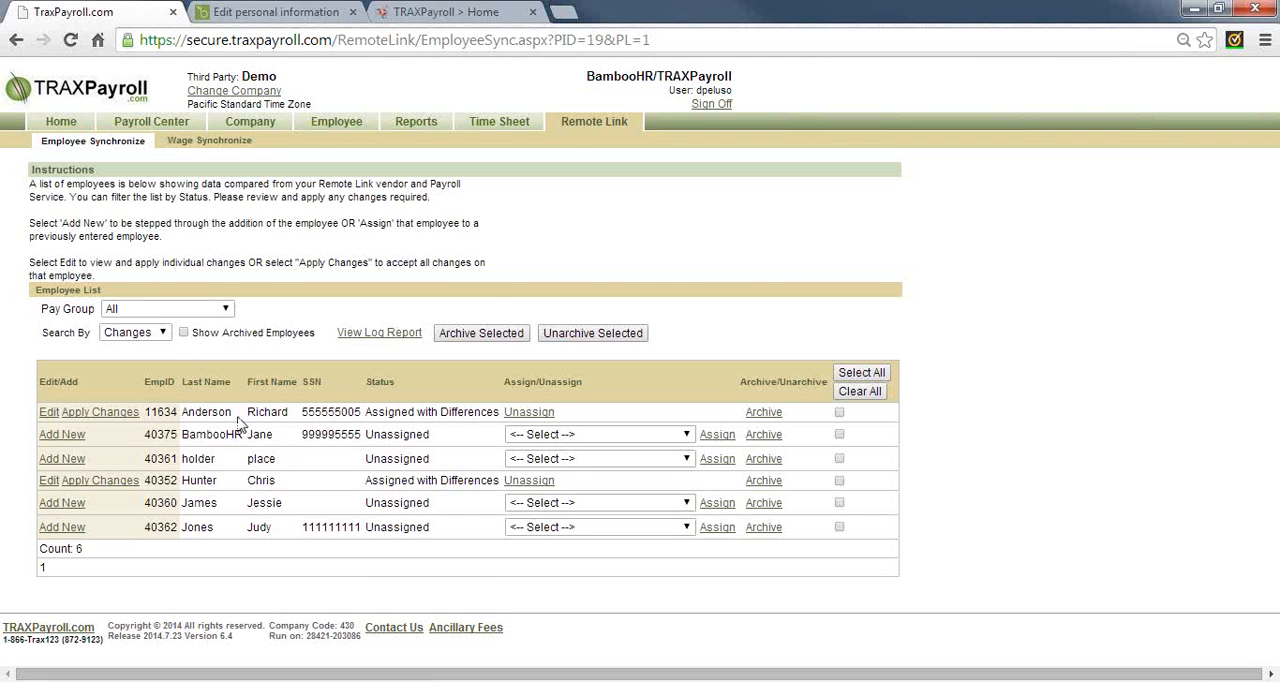
left_click(101, 412)
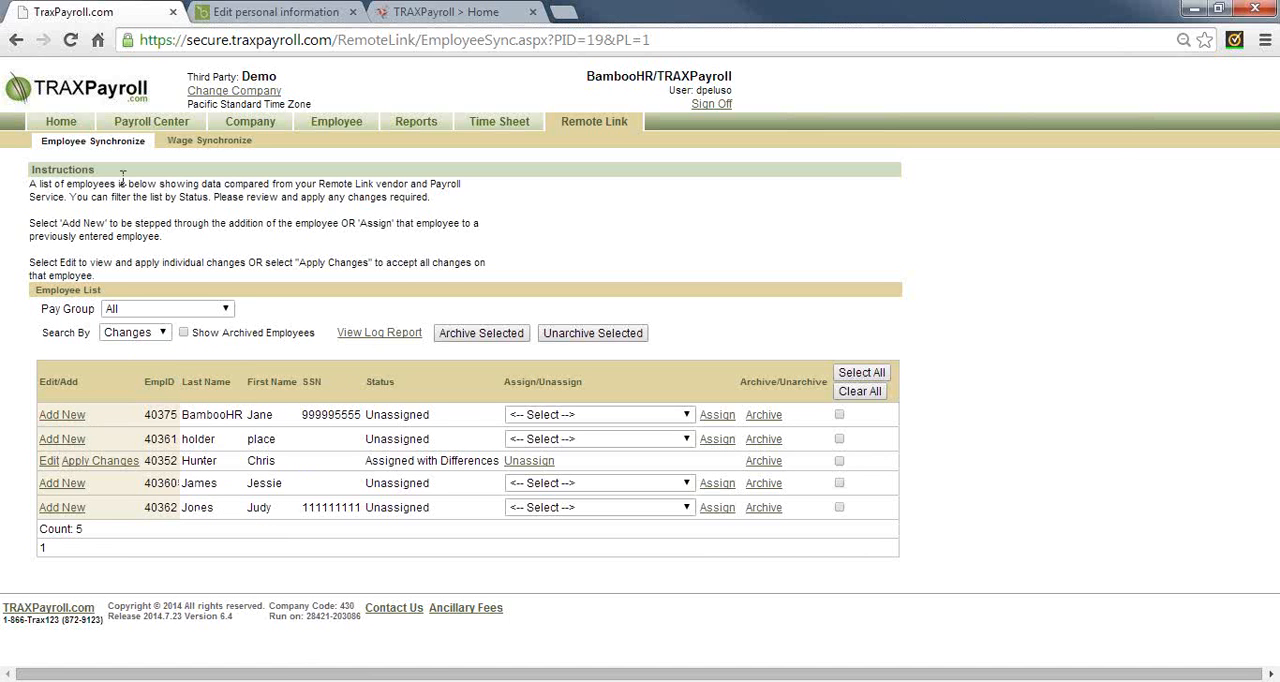
In wage synchronization, apply the changes to the $20.00 wage ending 6/30/2014 and add the $35.00 wage starting 7/1/2014
left_click(209, 140)
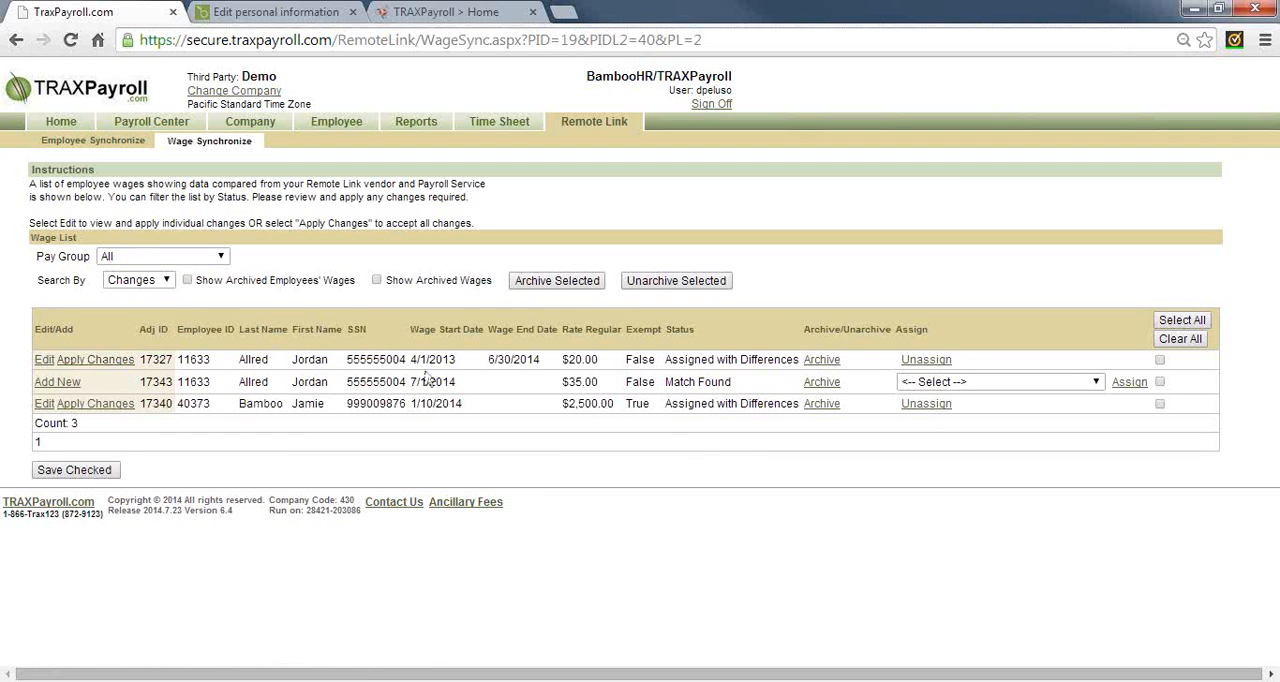
left_click_drag(488, 359, 544, 357)
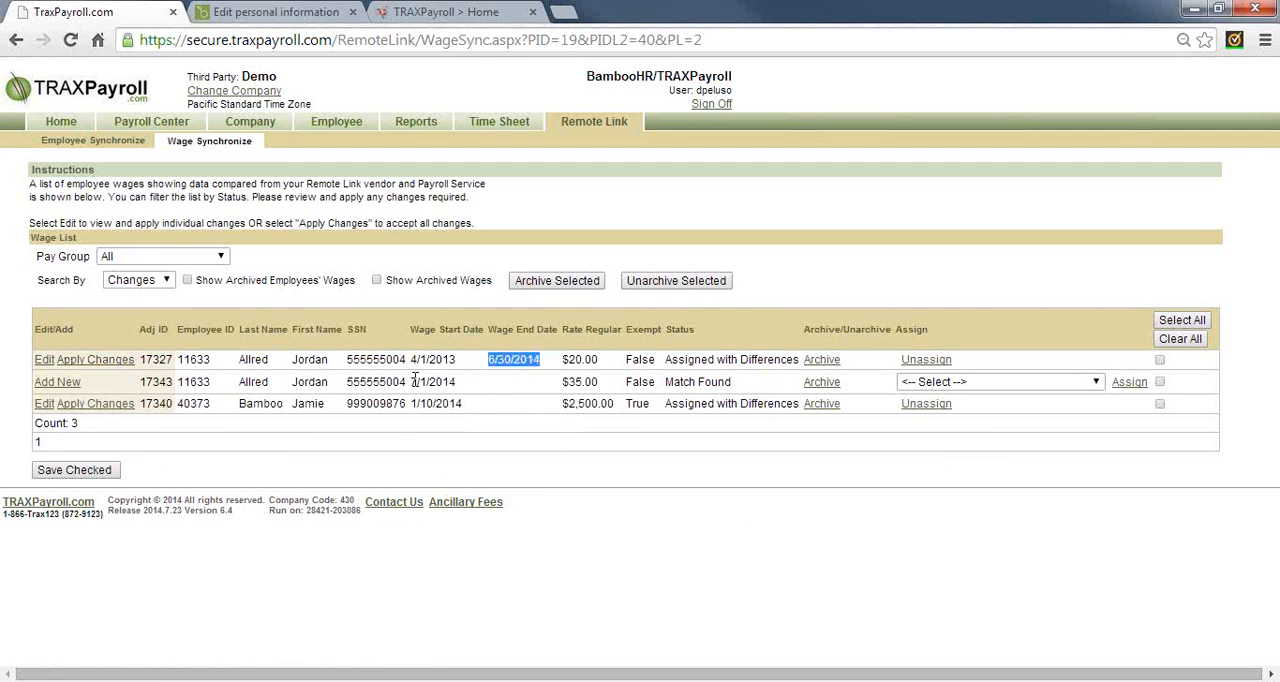
left_click_drag(412, 381, 462, 383)
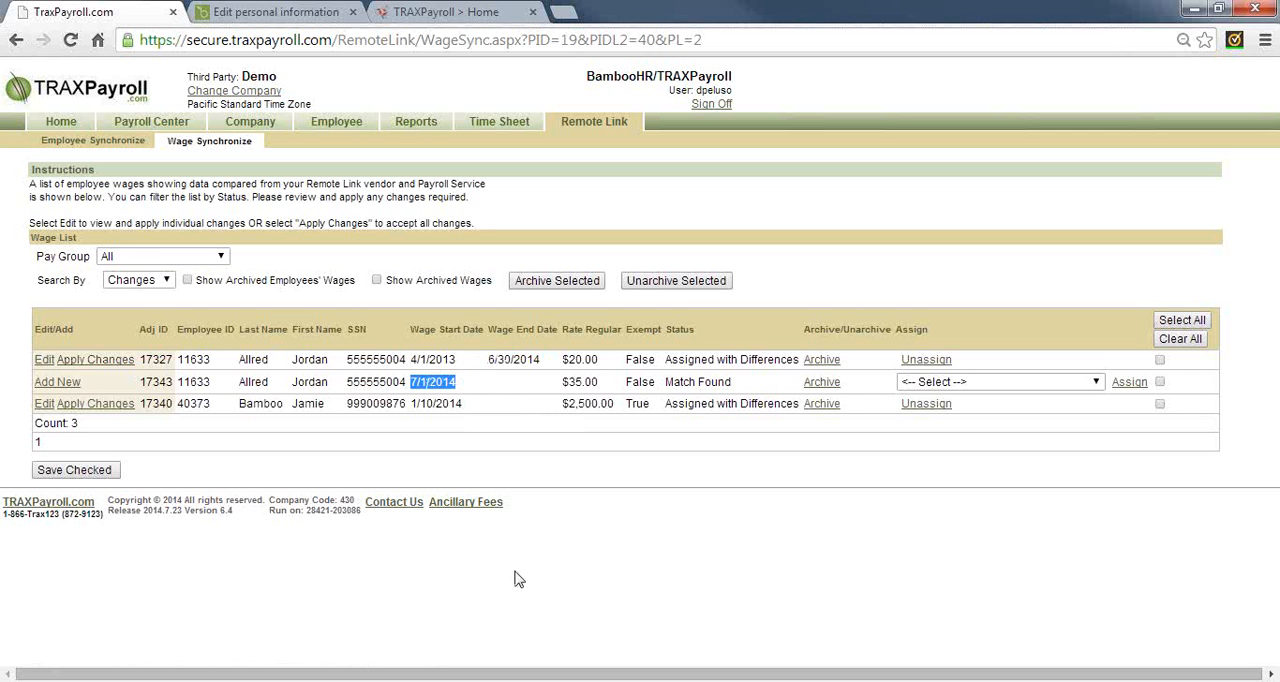
left_click(101, 364)
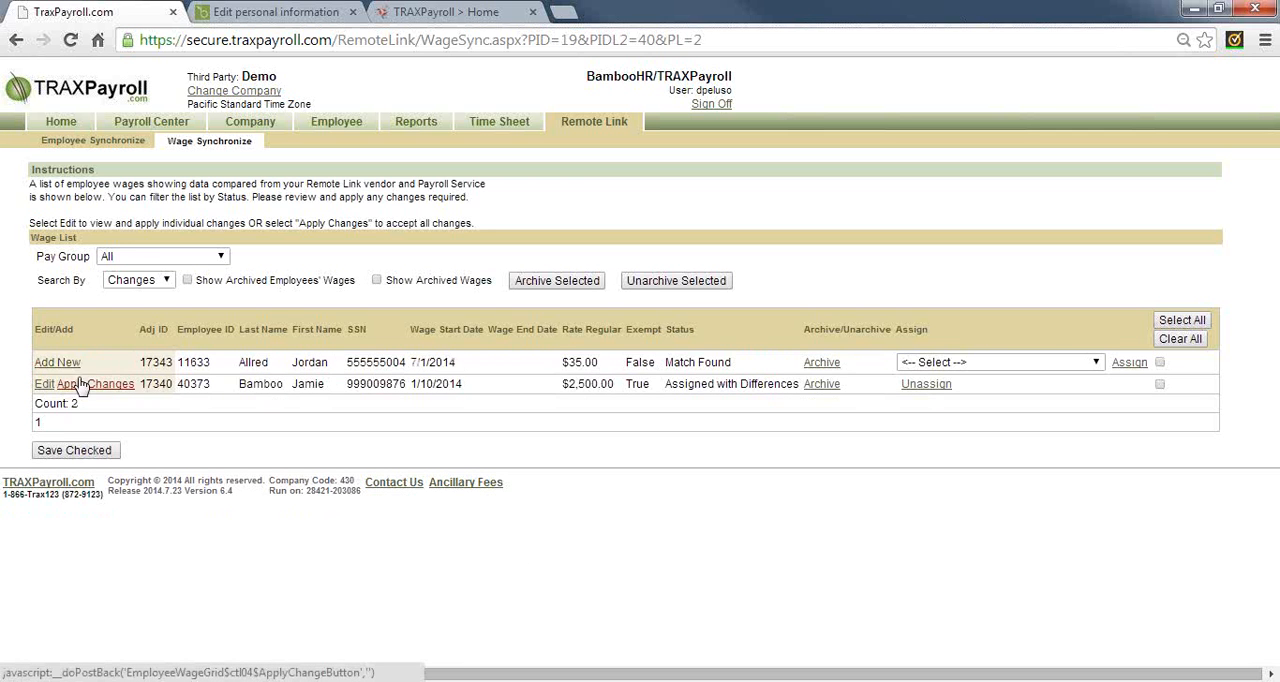
left_click(58, 361)
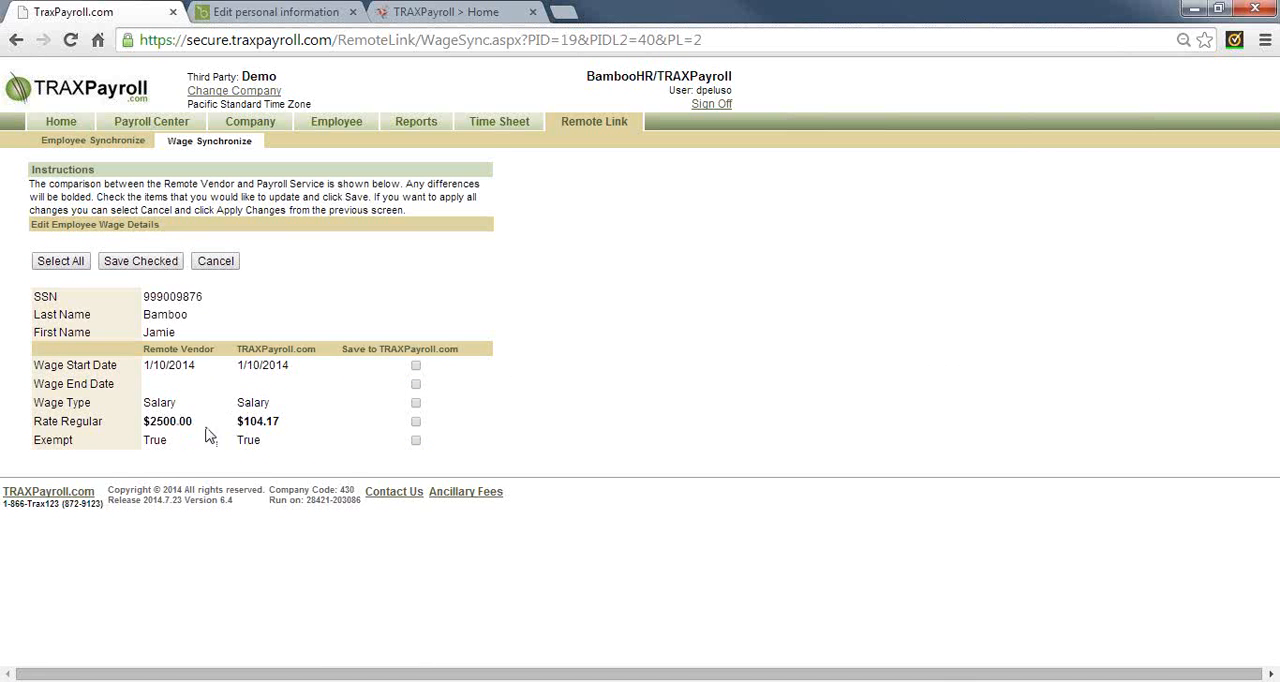
Compare the Rate Regular values of the remaining salary wage, mark Rate Regular for saving, and cancel the wage edit
left_click_drag(235, 422, 282, 422)
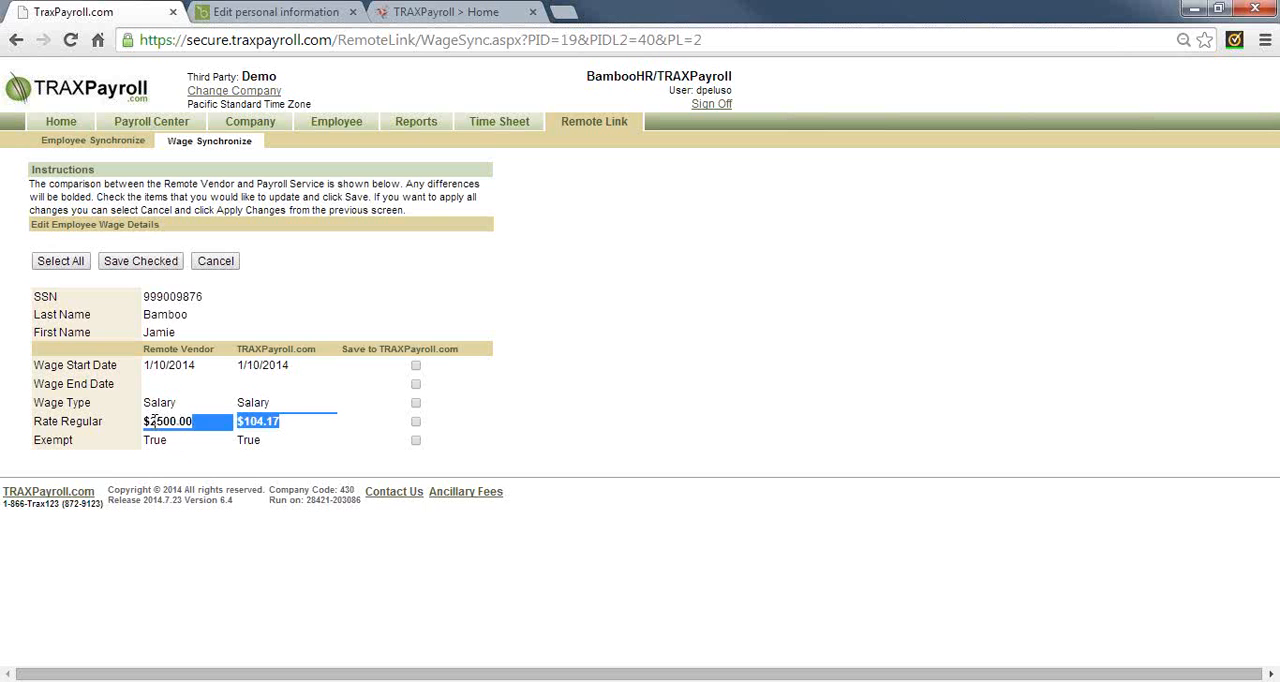
left_click_drag(151, 422, 197, 423)
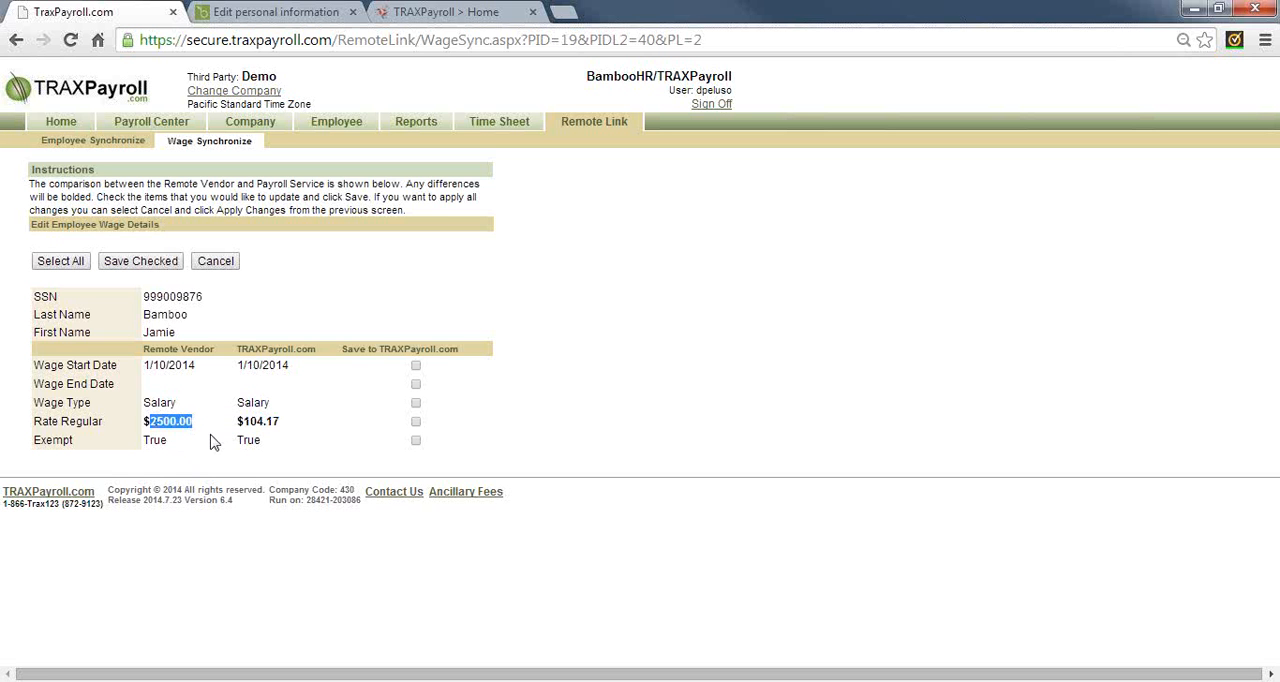
left_click(416, 422)
left_click(215, 262)
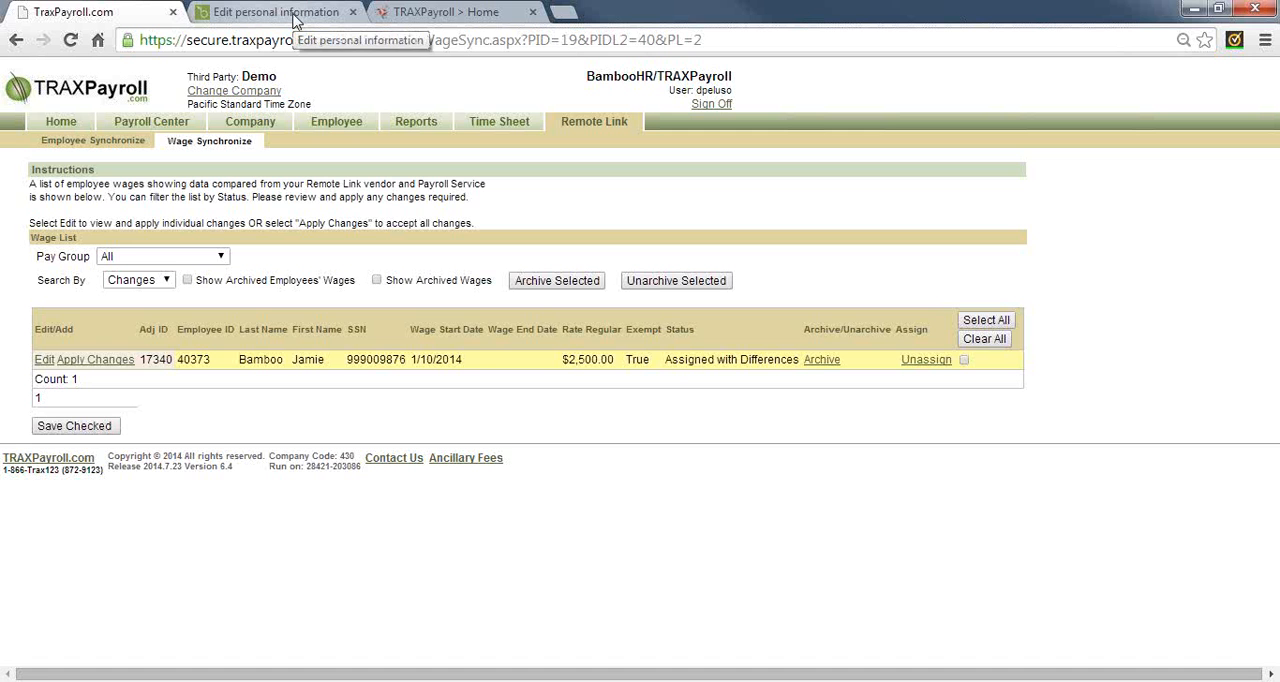
Open the first employee's record from the employee search and examine the Employee Change Log
left_click(345, 123)
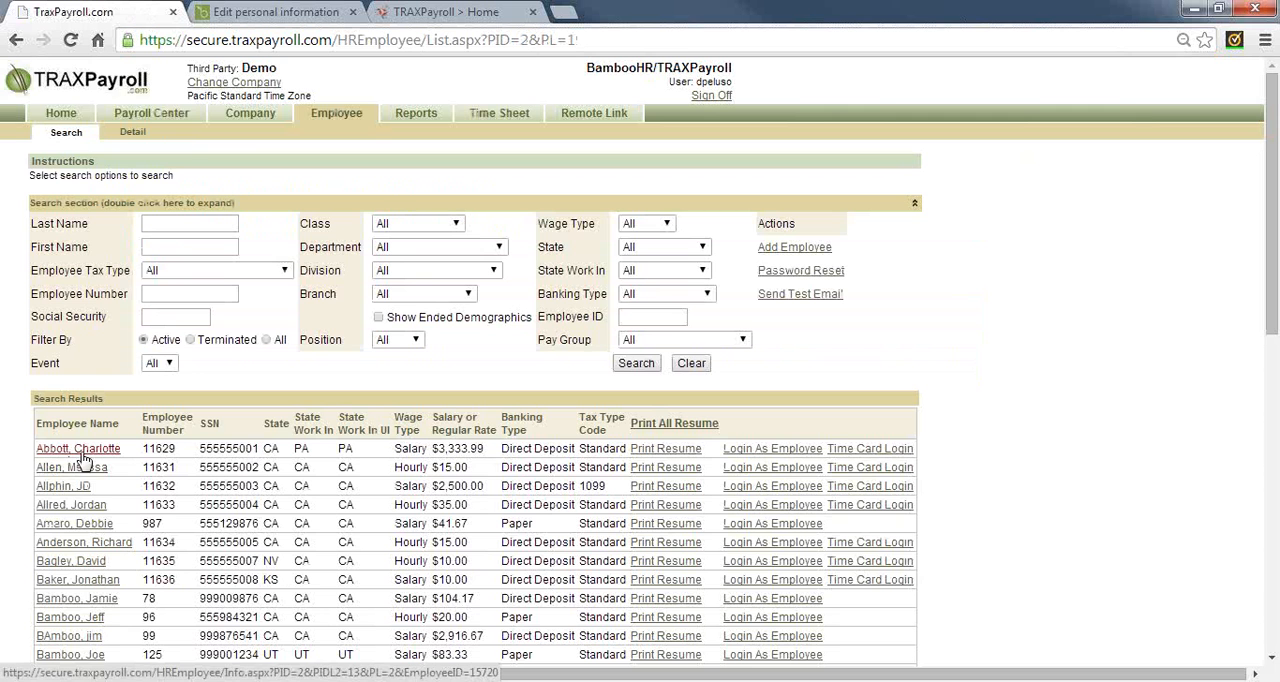
left_click(80, 449)
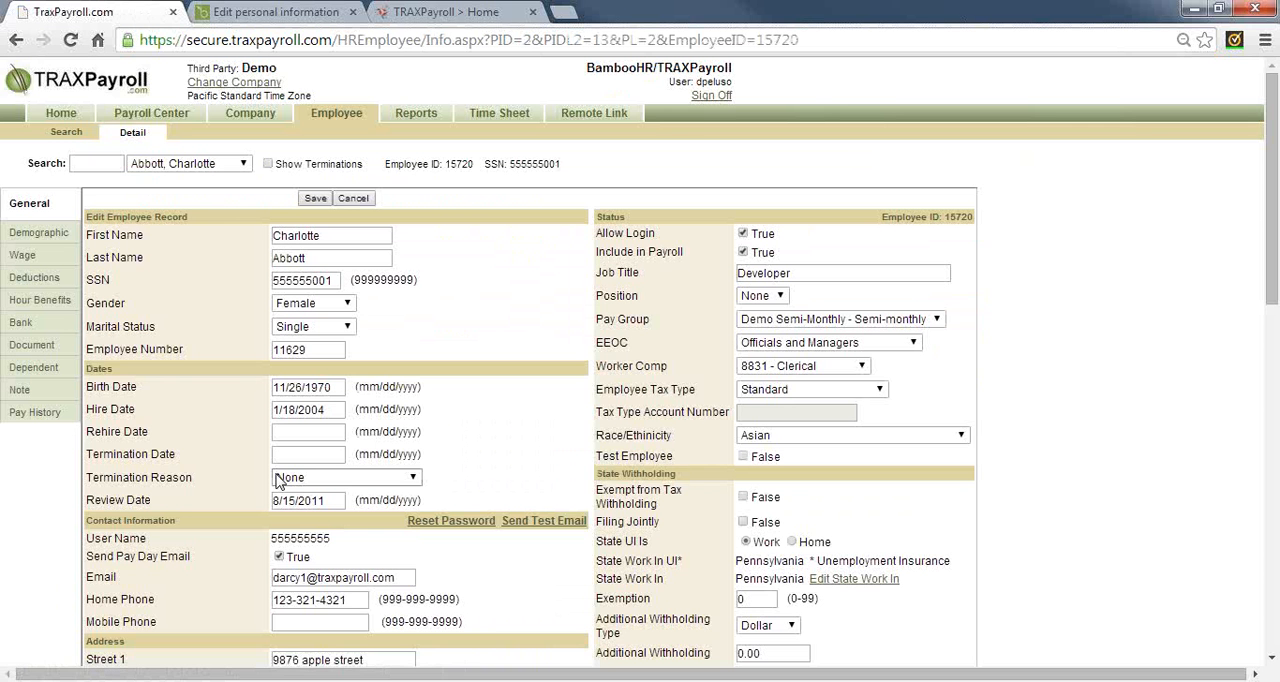
scroll(450, 478, "down", 8)
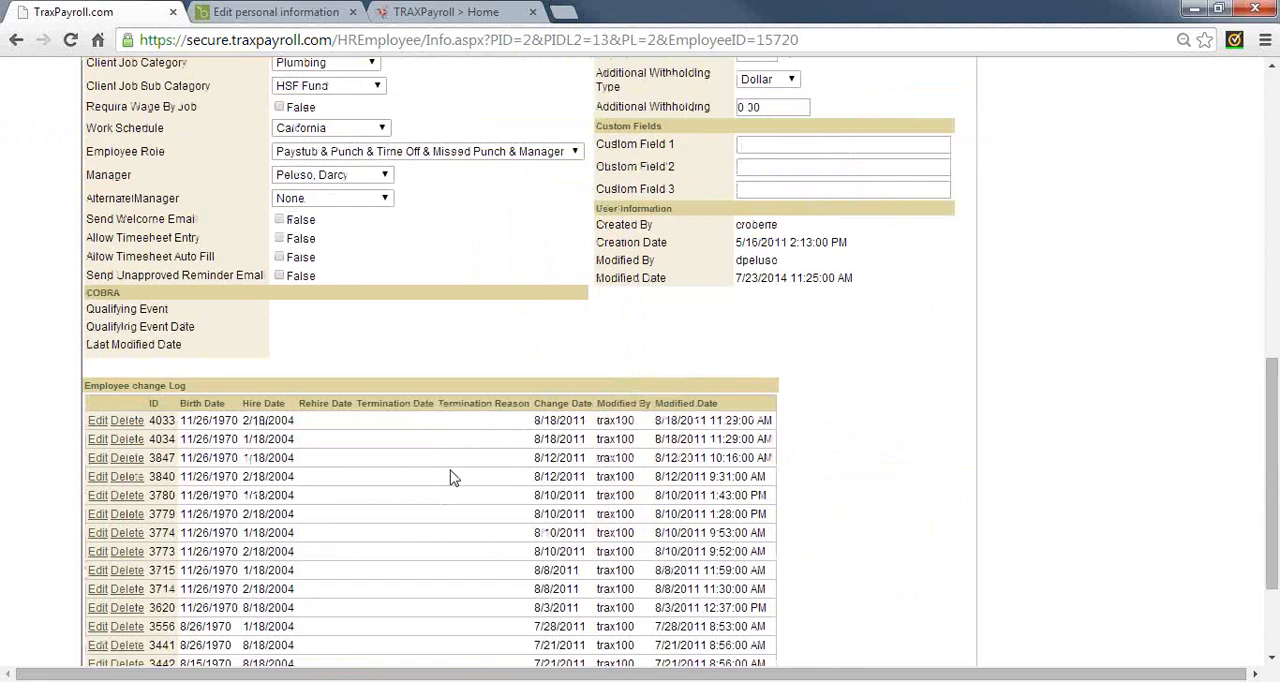
scroll(450, 478, "down", 3)
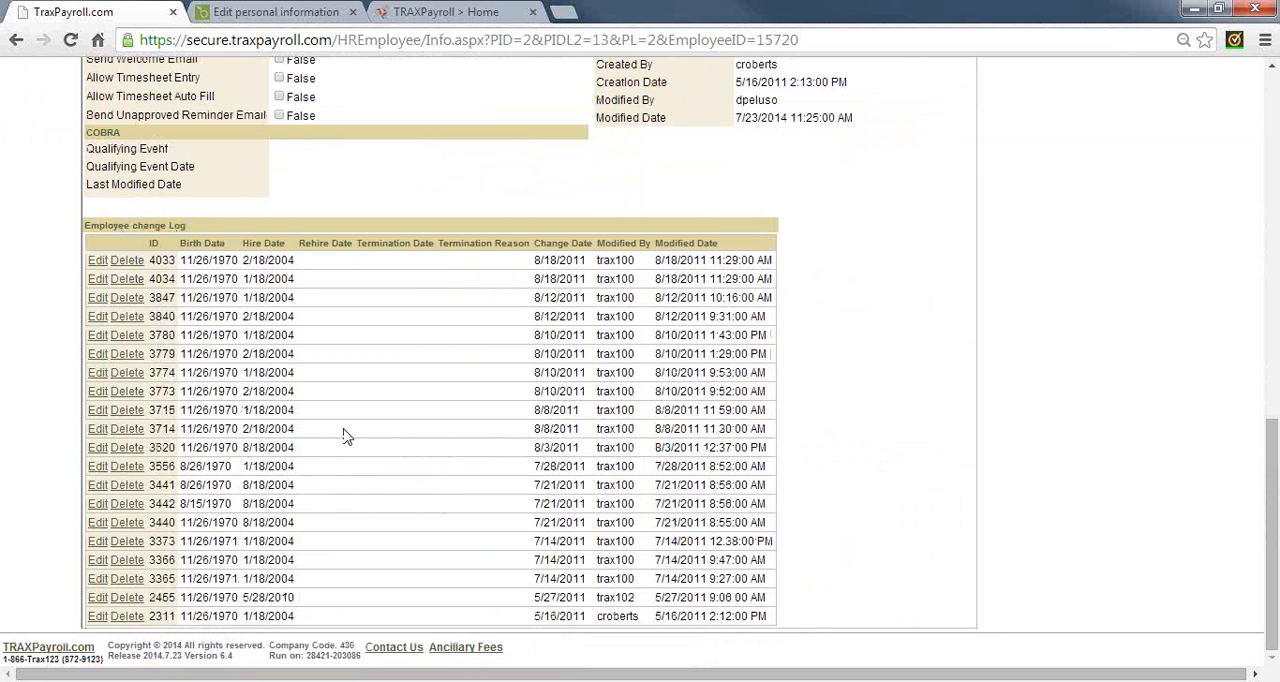
scroll(212, 365, "up", 1)
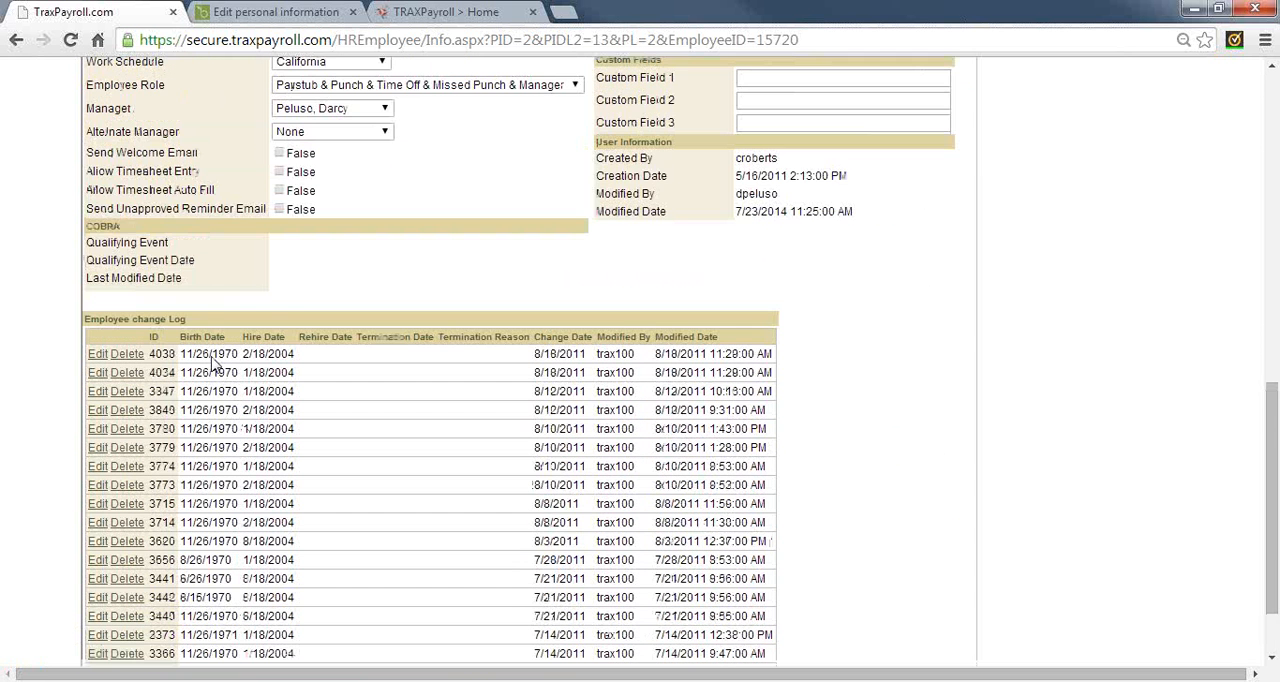
Open the first change log entry for editing and review its available termination reasons
left_click(97, 356)
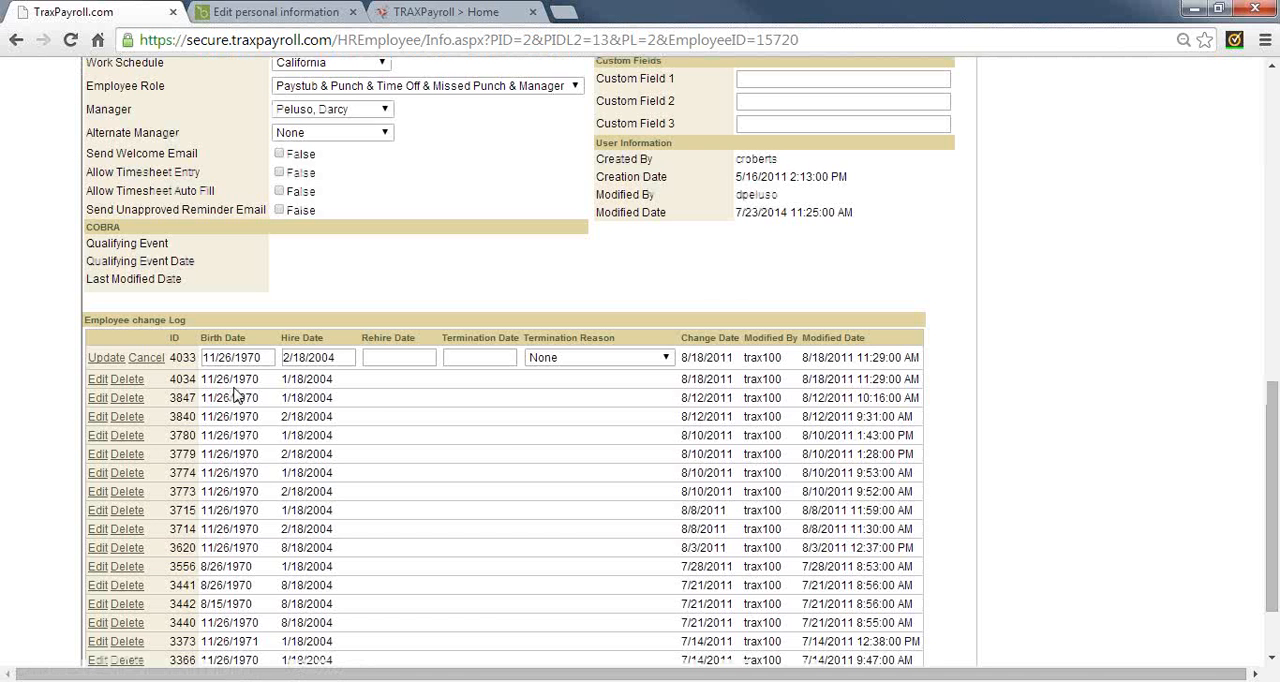
left_click(602, 360)
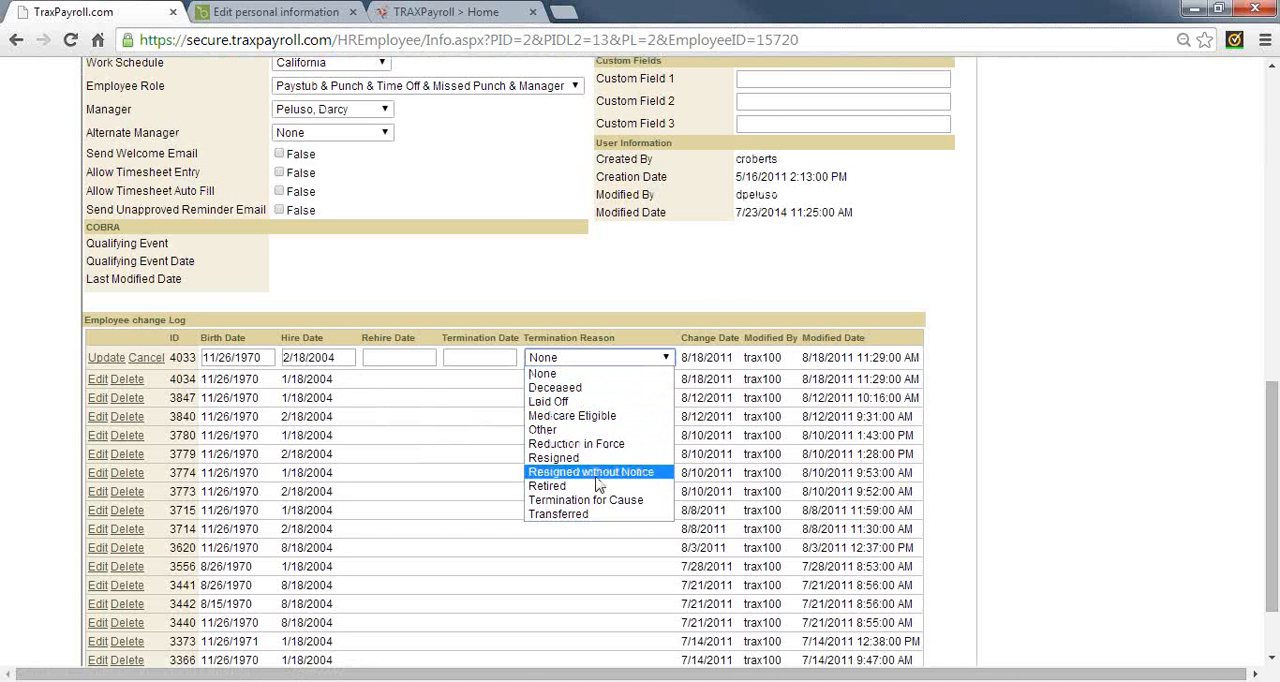
left_click(620, 293)
scroll(620, 293, "up", 3)
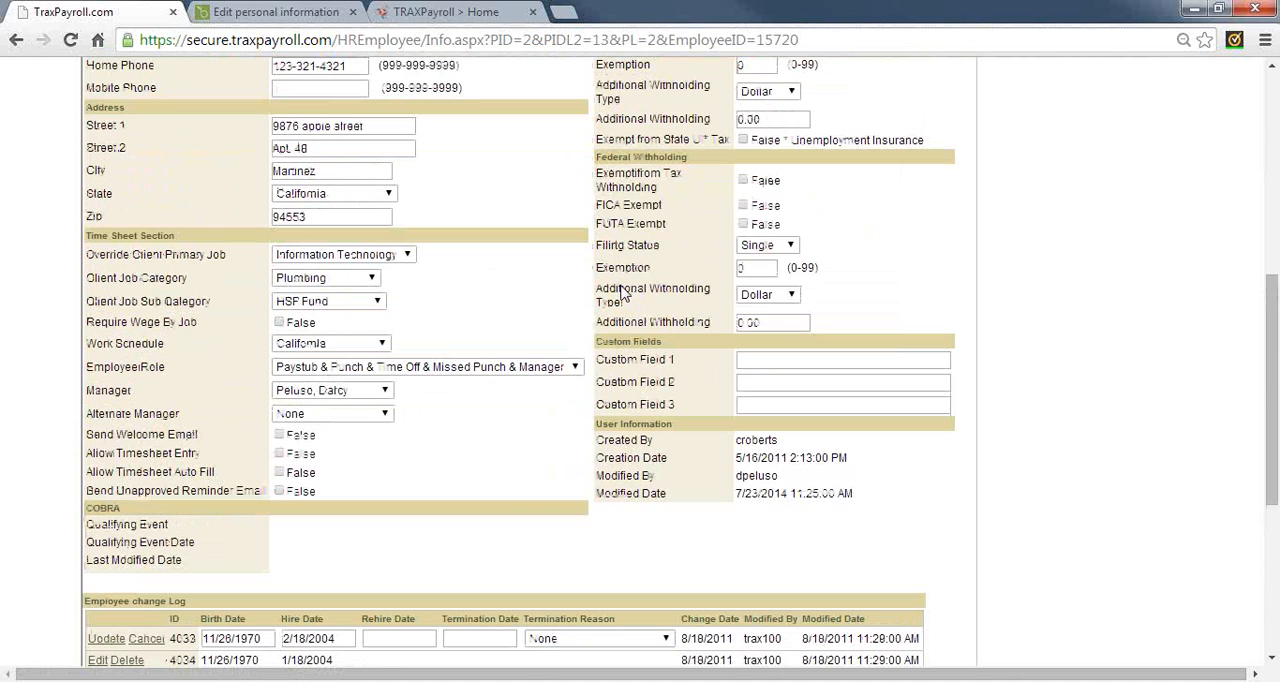
scroll(620, 293, "up", 5)
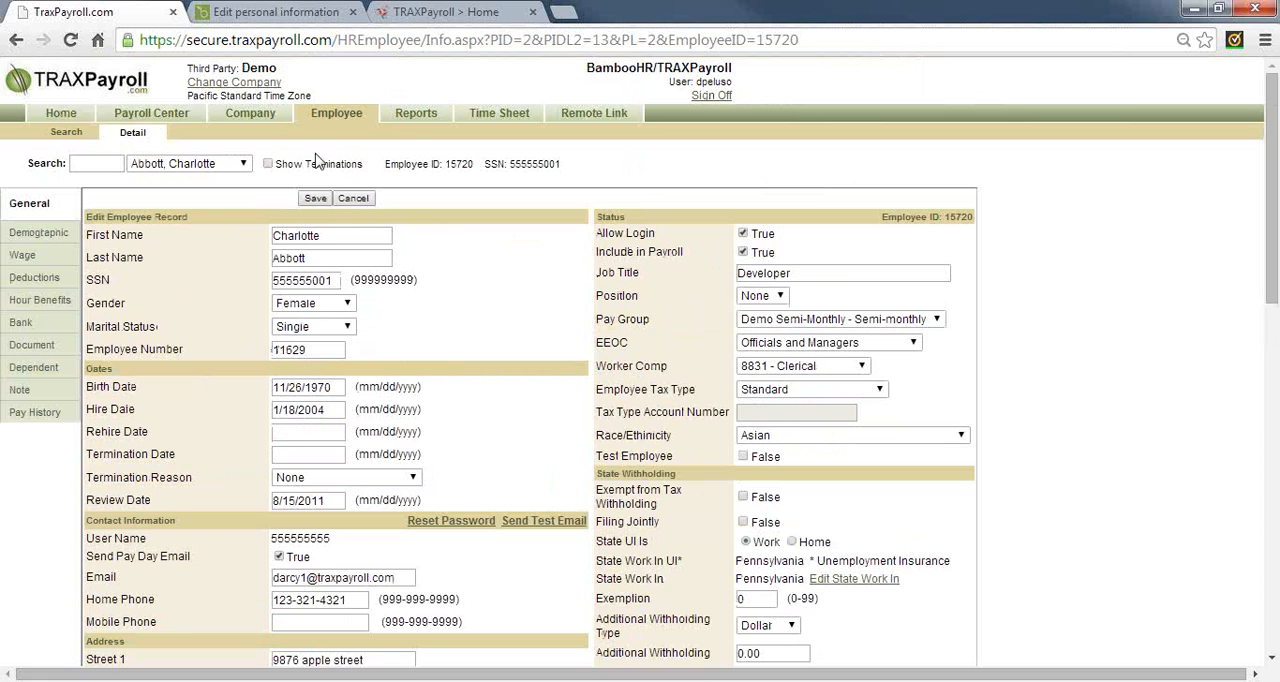
Show all of the employee's wage records, not only active ones, and examine their start and end dates
left_click(22, 256)
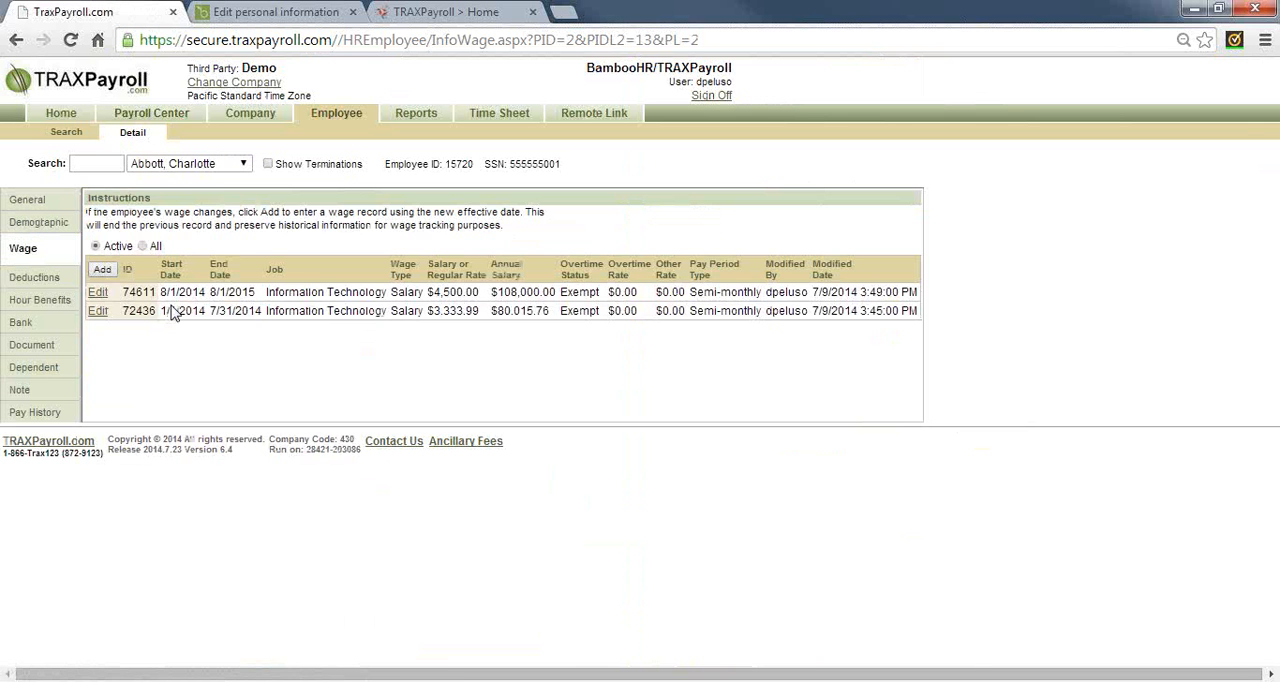
left_click(142, 246)
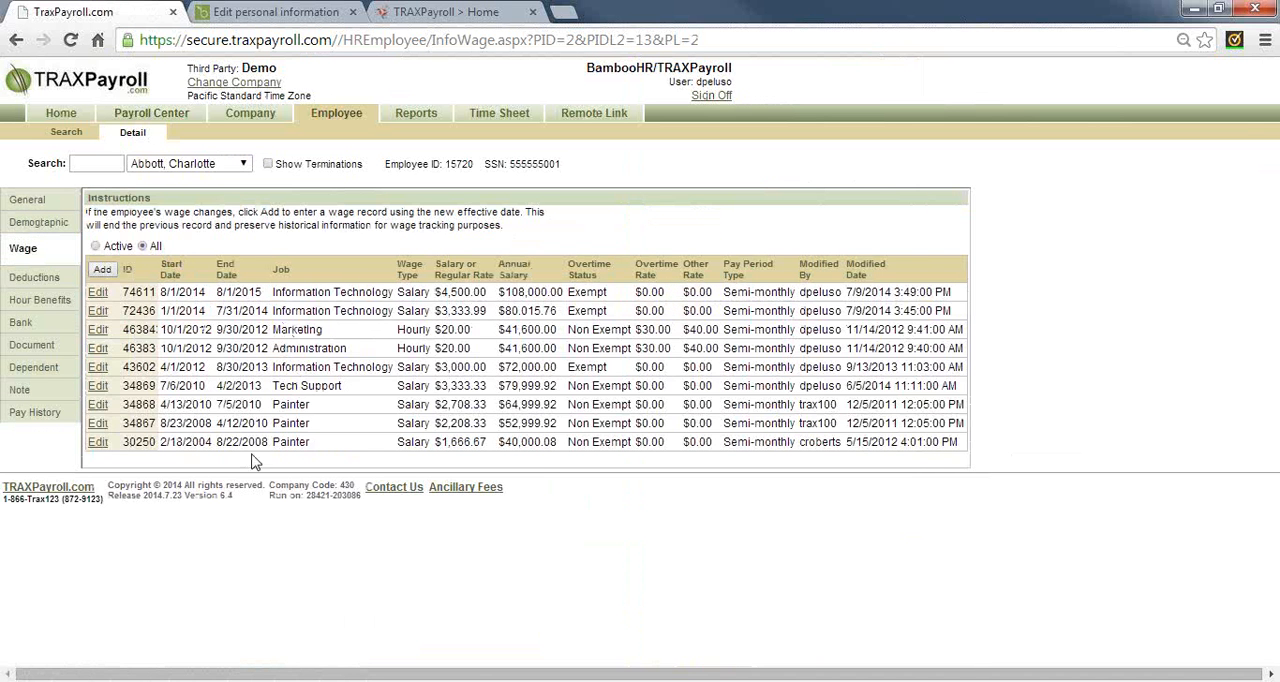
left_click_drag(217, 293, 273, 298)
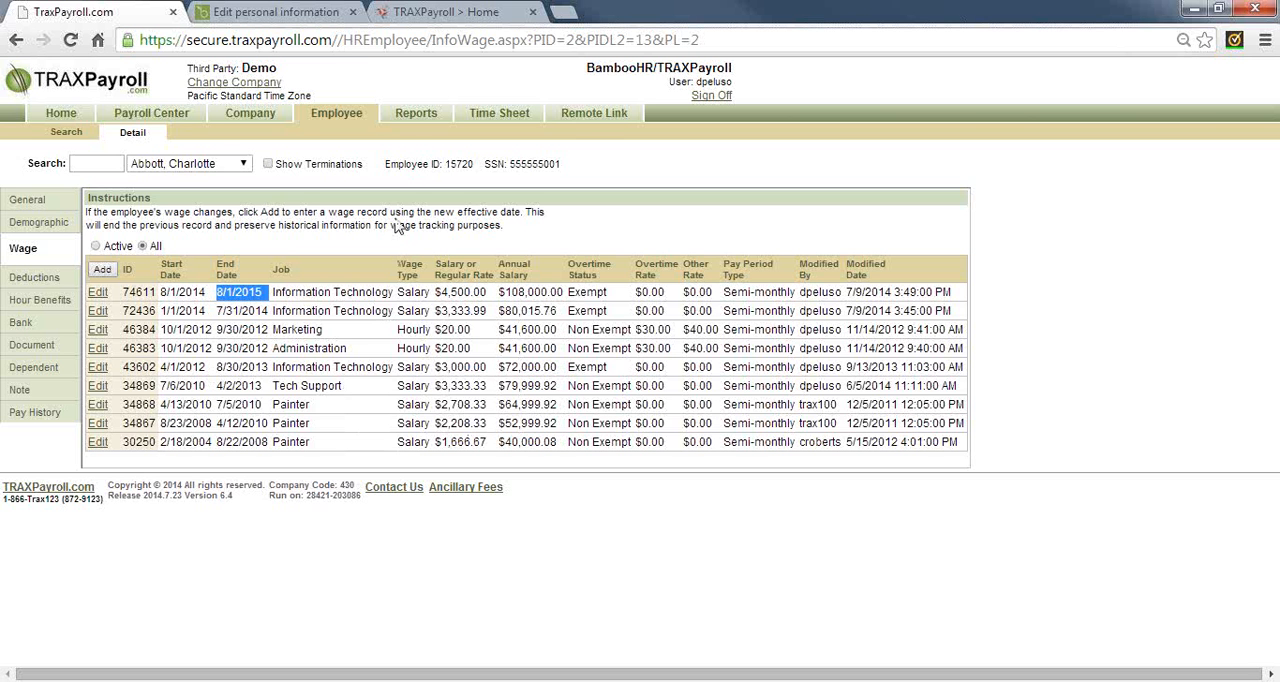
Examine the time sheet activity and the time card totals in Approve Time Log
left_click(594, 114)
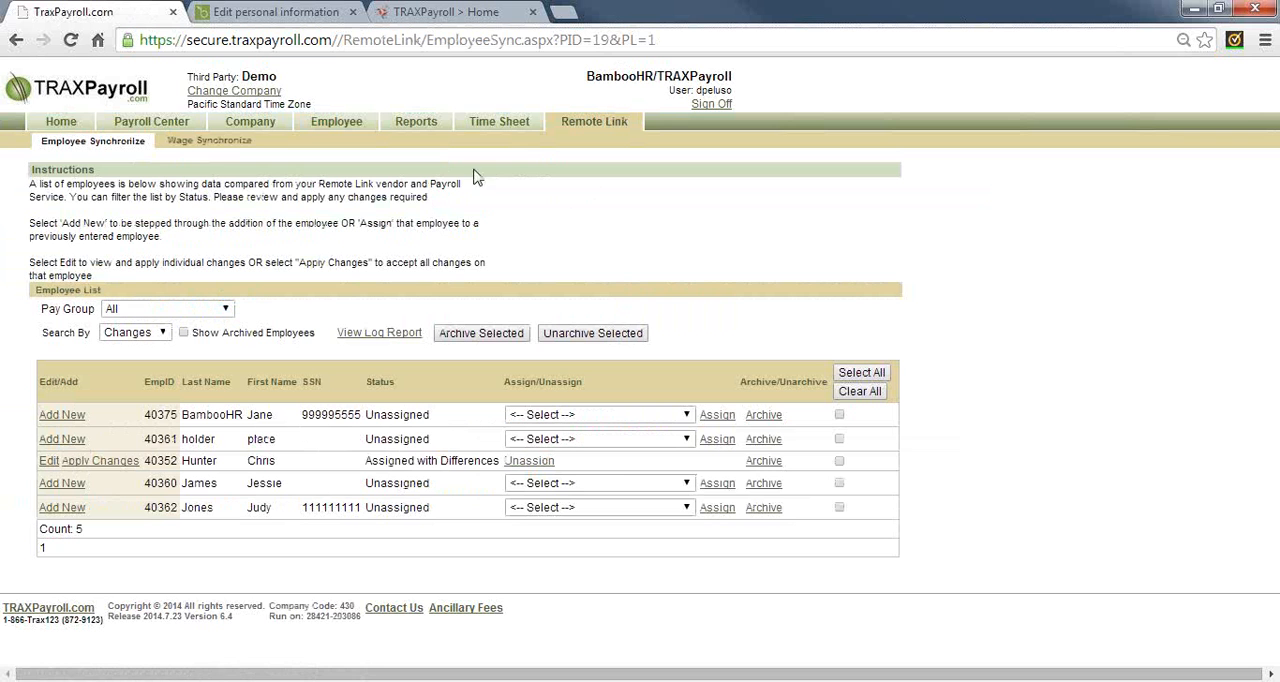
left_click(512, 128)
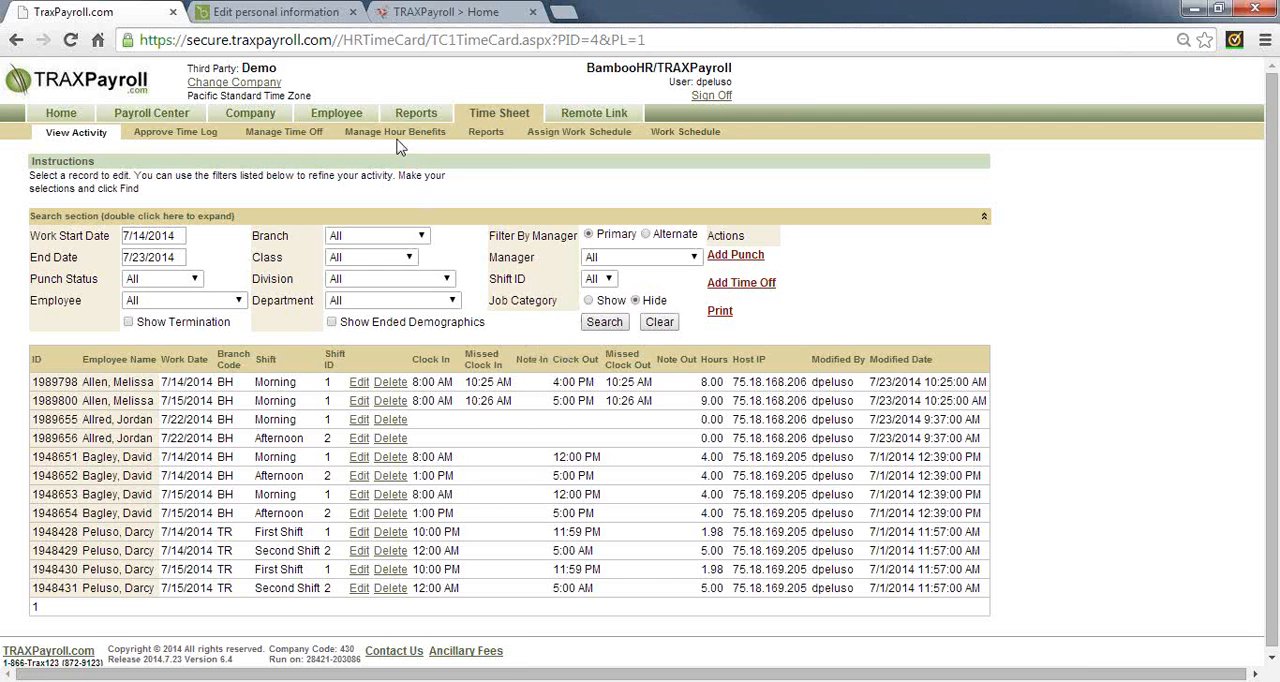
left_click(194, 140)
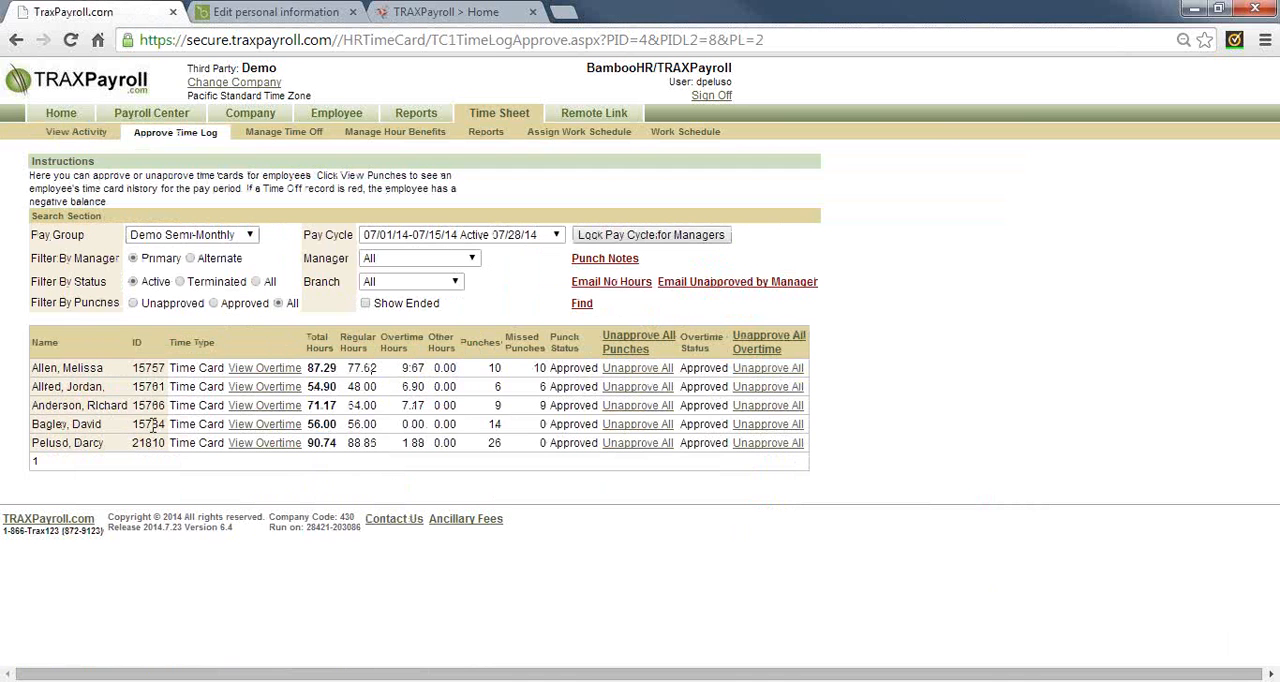
double_click(207, 367)
Open the time card login of the second employee in the list and start a new time off request
left_click(338, 115)
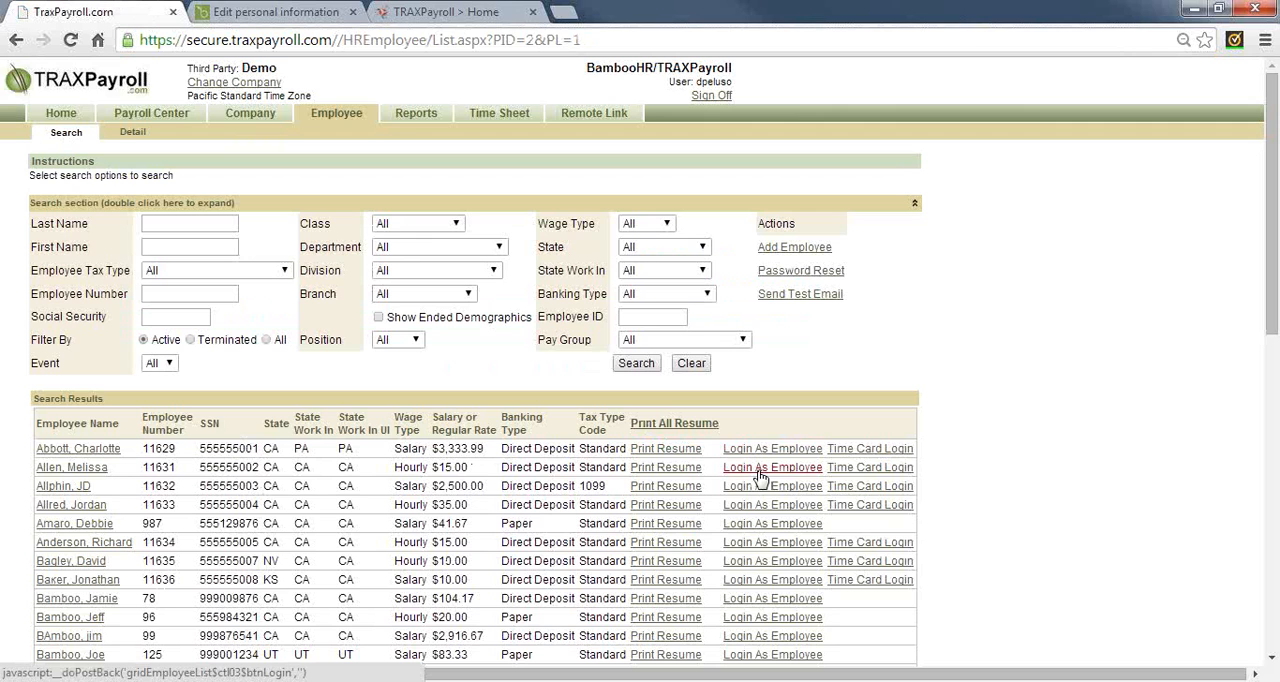
left_click(866, 470)
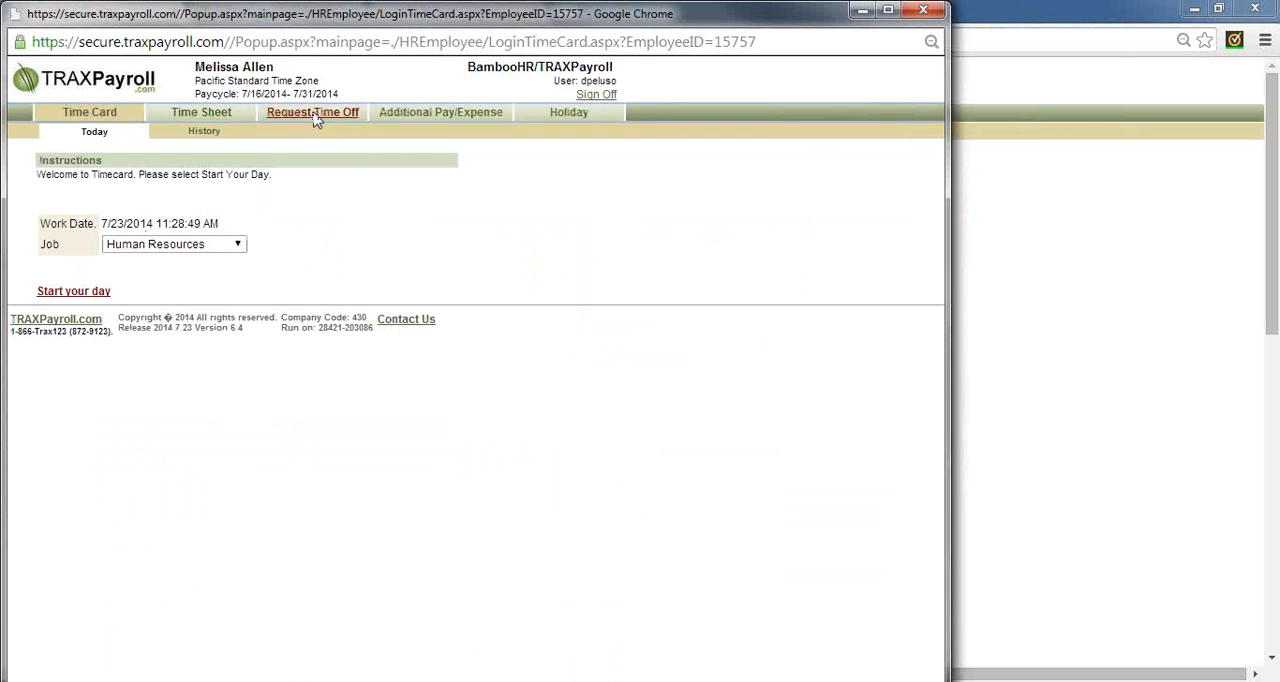
left_click(313, 115)
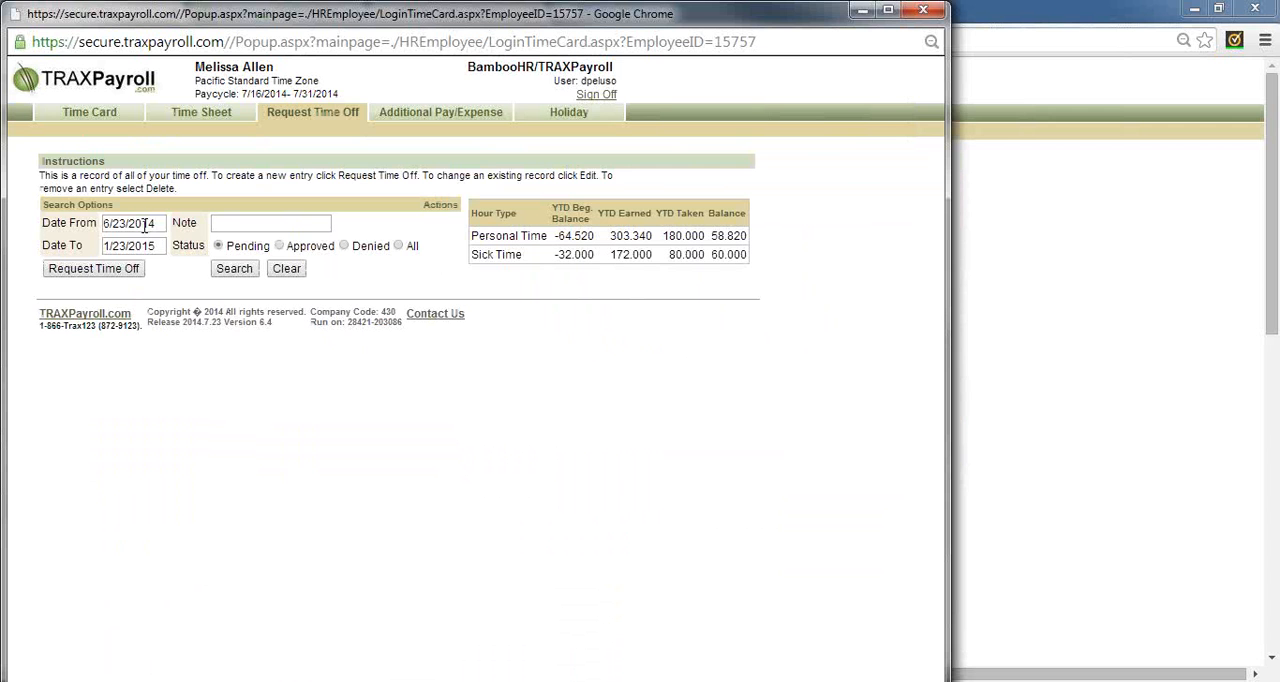
left_click(108, 268)
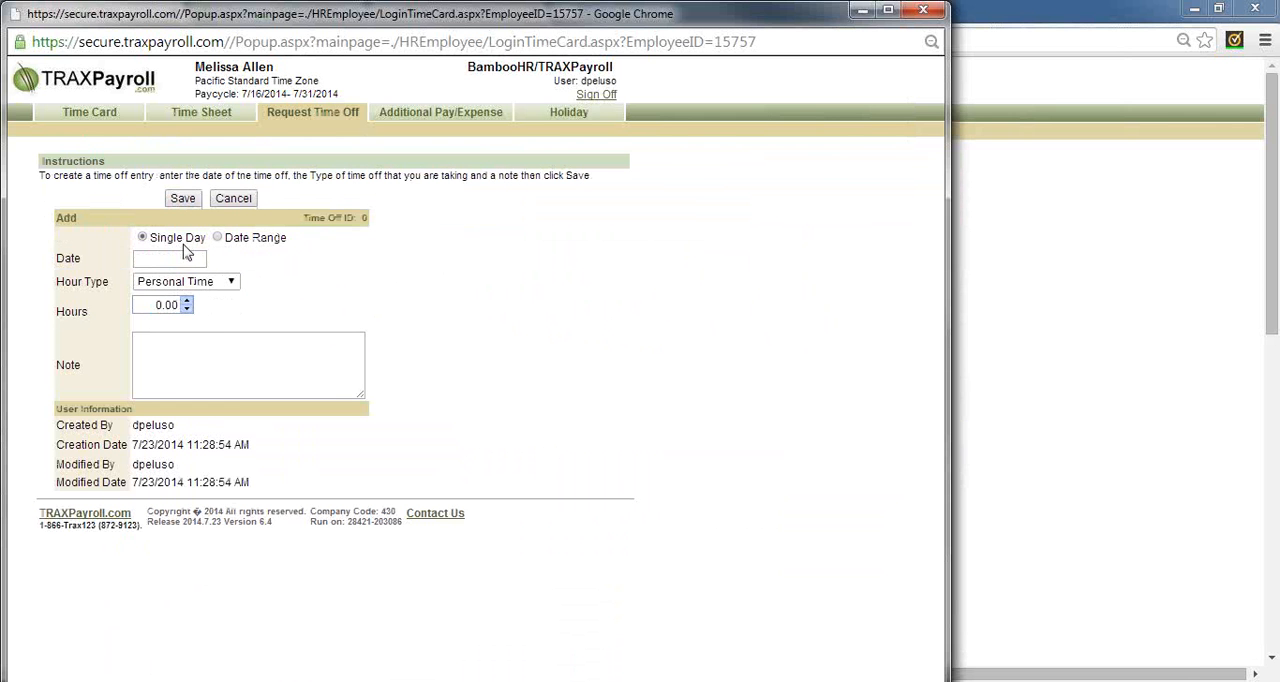
Request 8 hours of Sick Time for the single day 07/08/2014, save it and close the employee's time card window
left_click(174, 258)
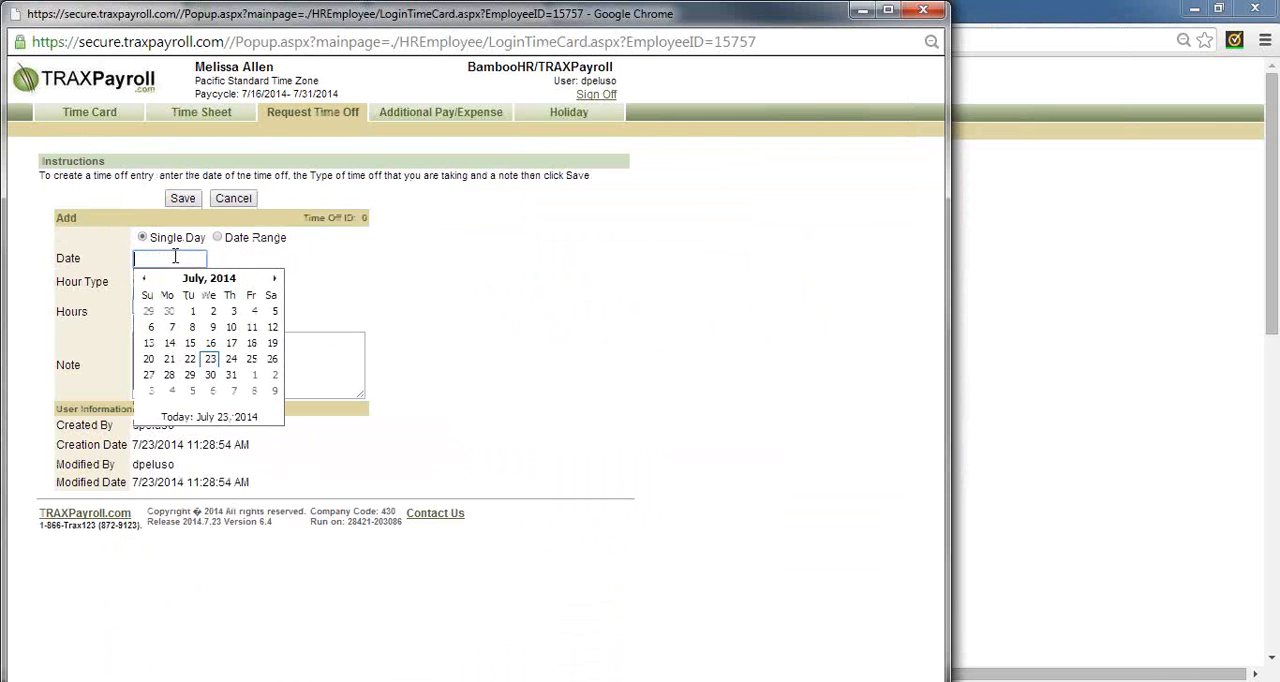
left_click(193, 330)
left_click(178, 283)
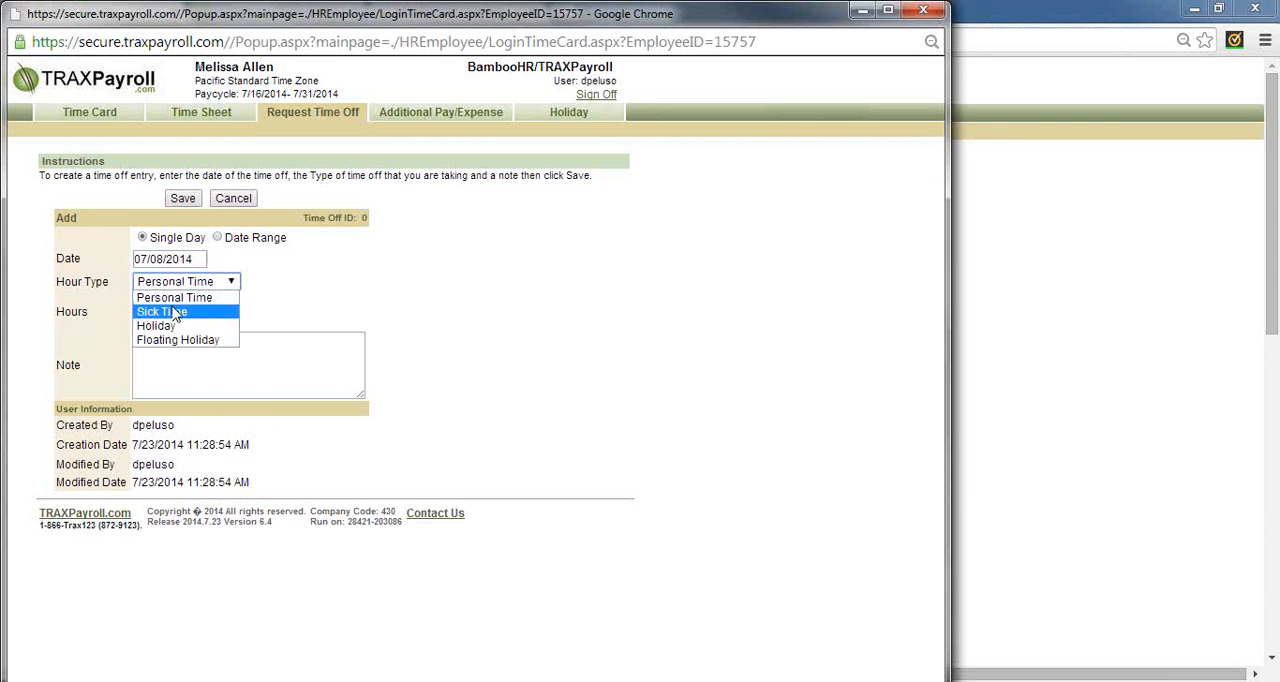
left_click(175, 312)
left_click(165, 307)
type("8")
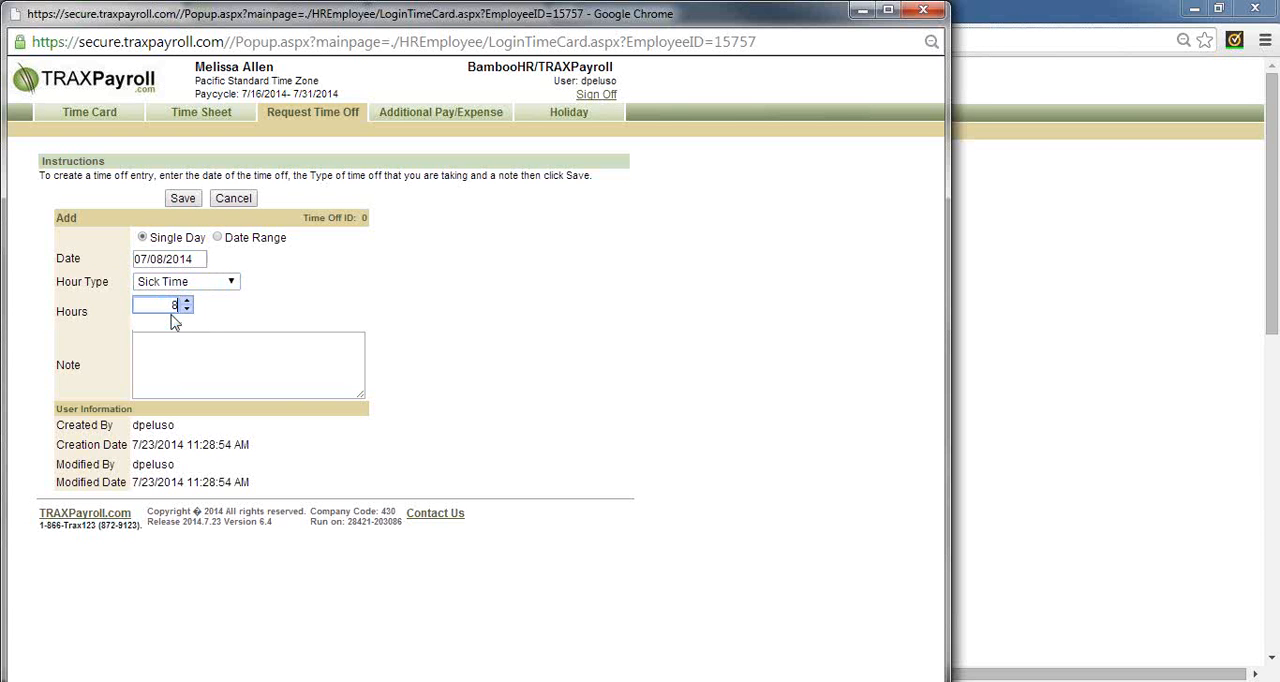
type(".0")
left_click(182, 198)
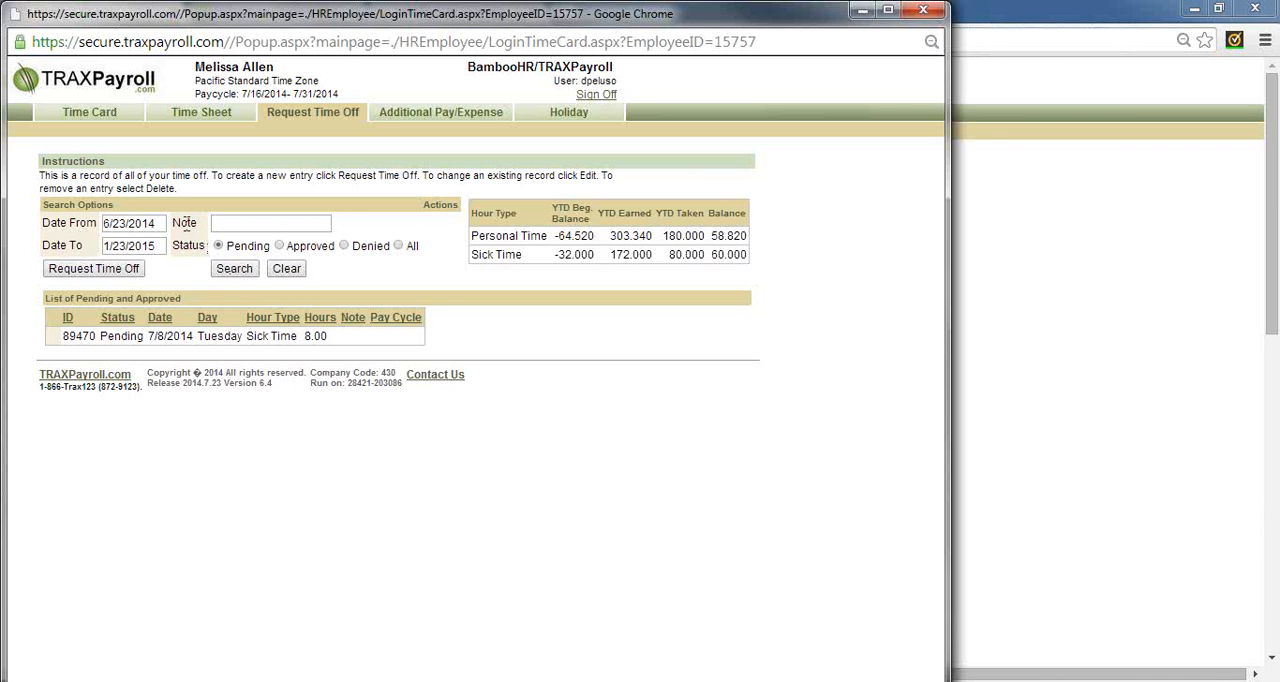
left_click(922, 12)
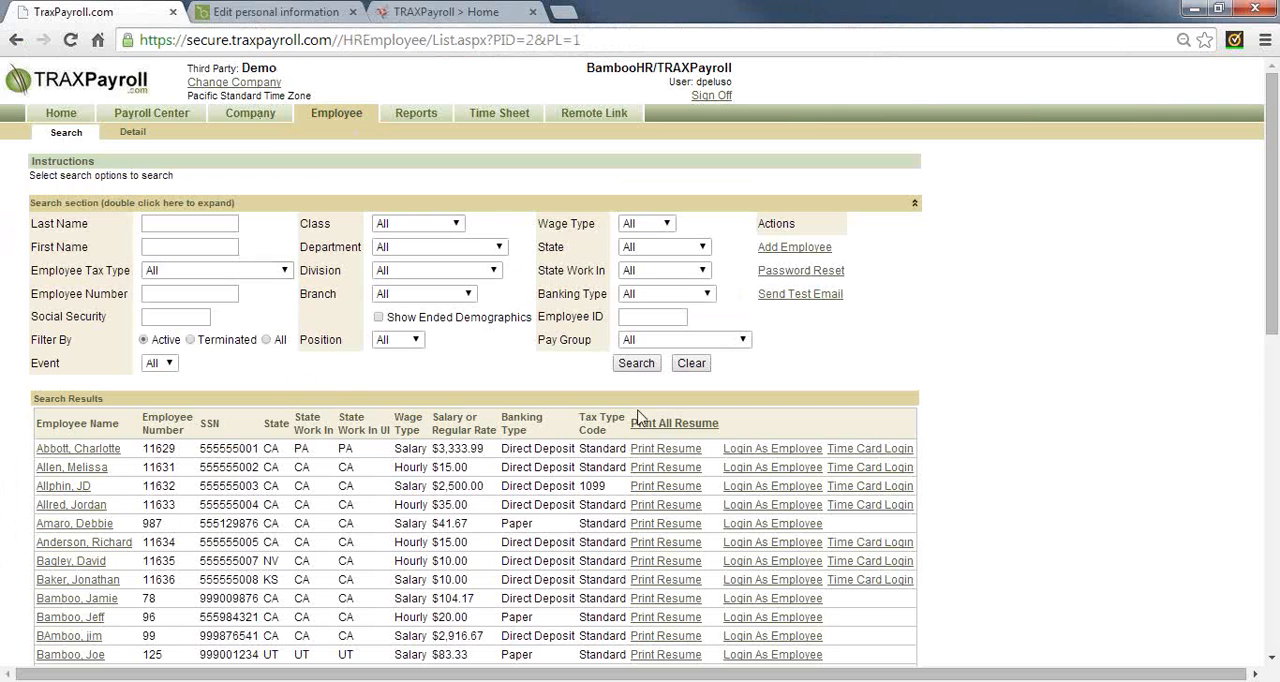
Log in as the employee who is a manager and review the pending requests in Manage Time Off
left_click(760, 486)
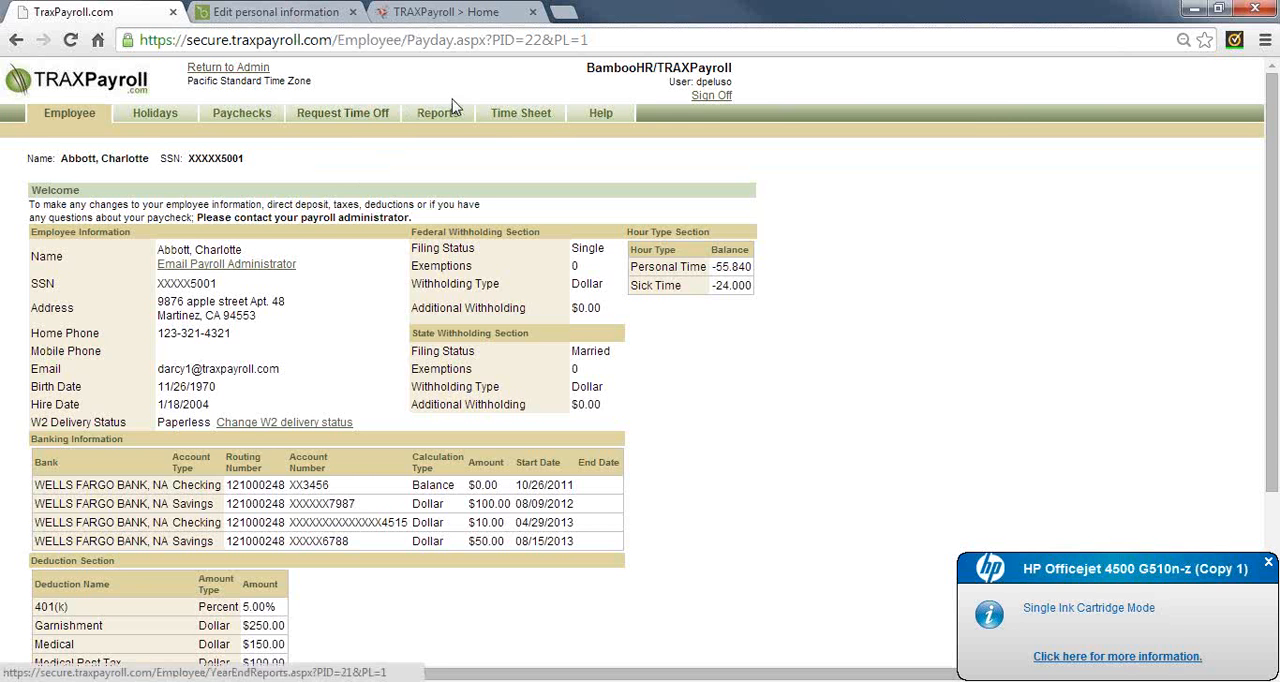
left_click(521, 115)
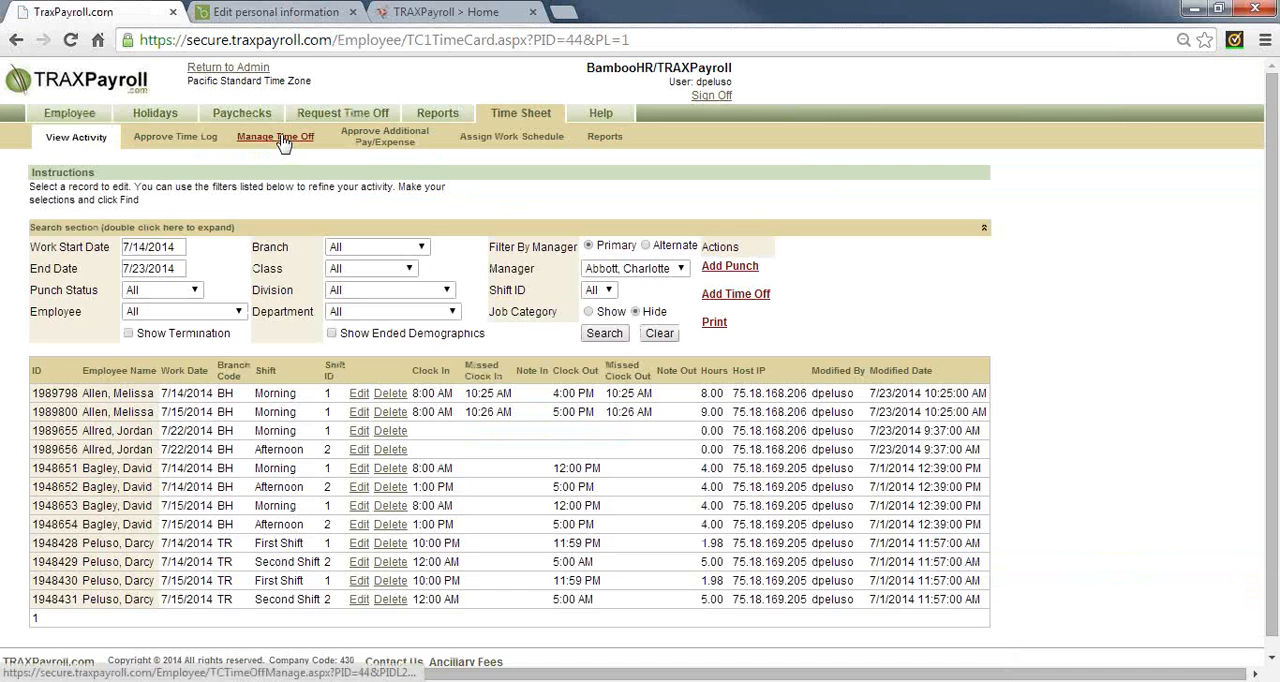
left_click(278, 136)
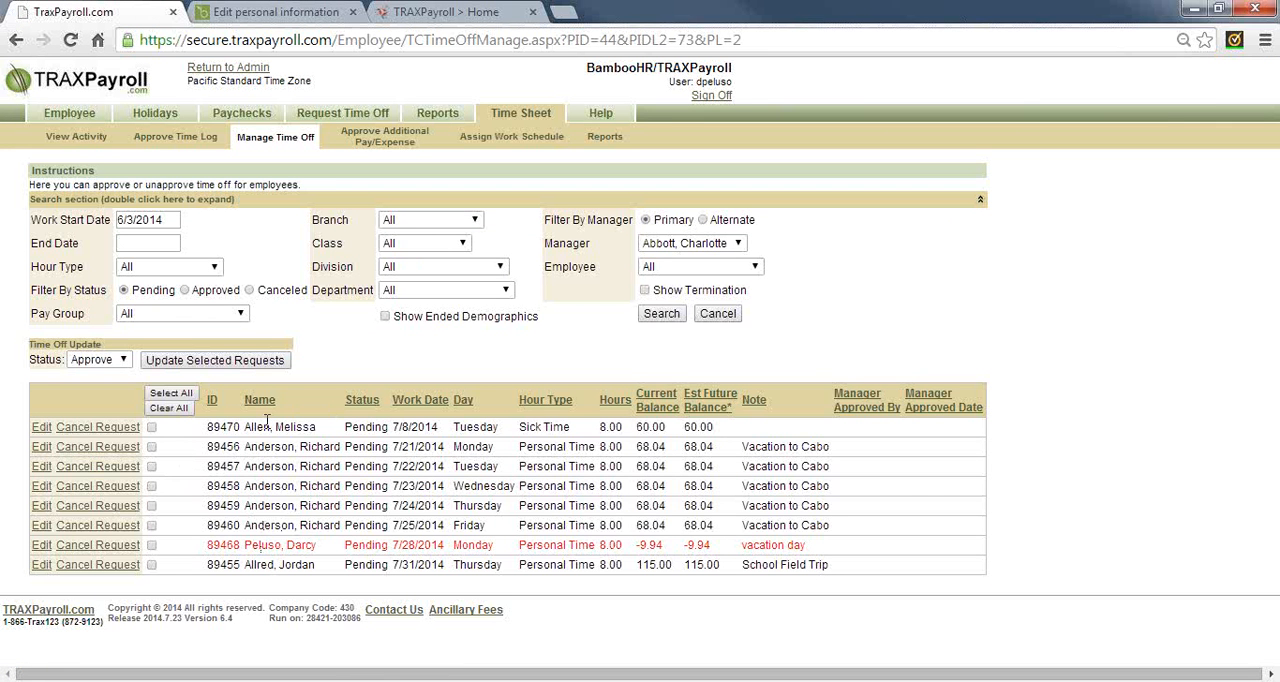
left_click_drag(259, 427, 395, 428)
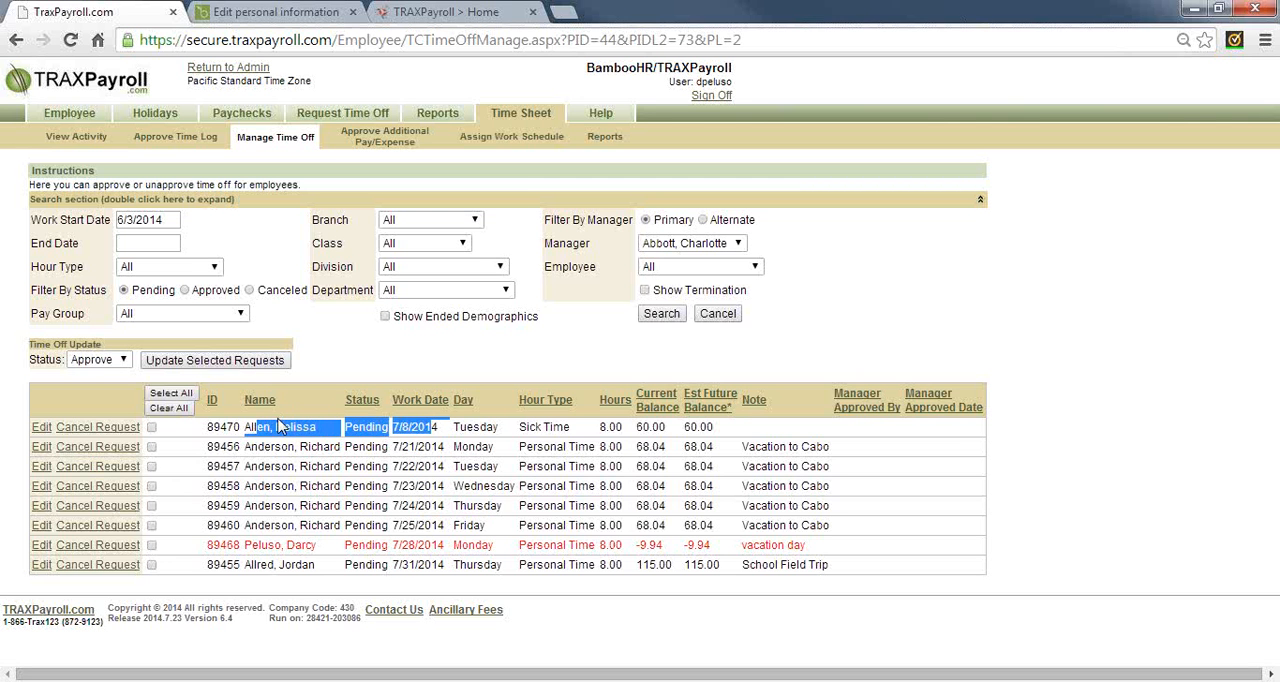
left_click(414, 447)
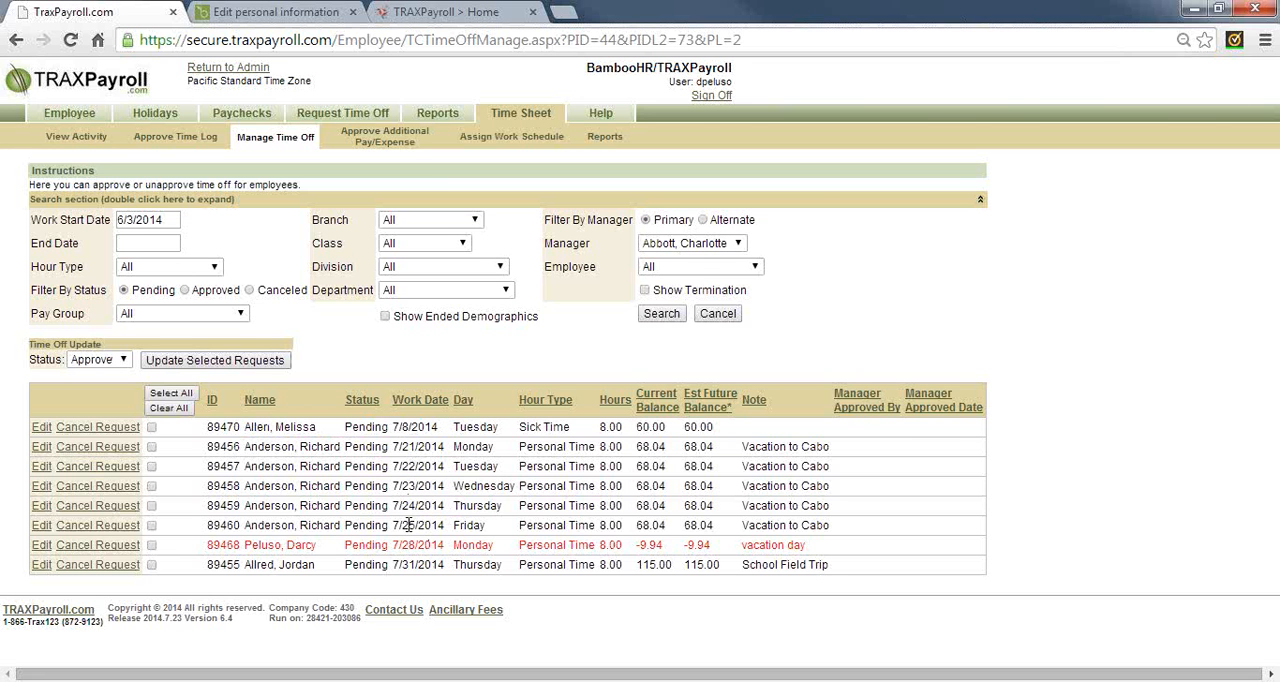
Search the pending time off requests with work dates from 7/20/2014 to 7/26/2014
left_click(166, 221)
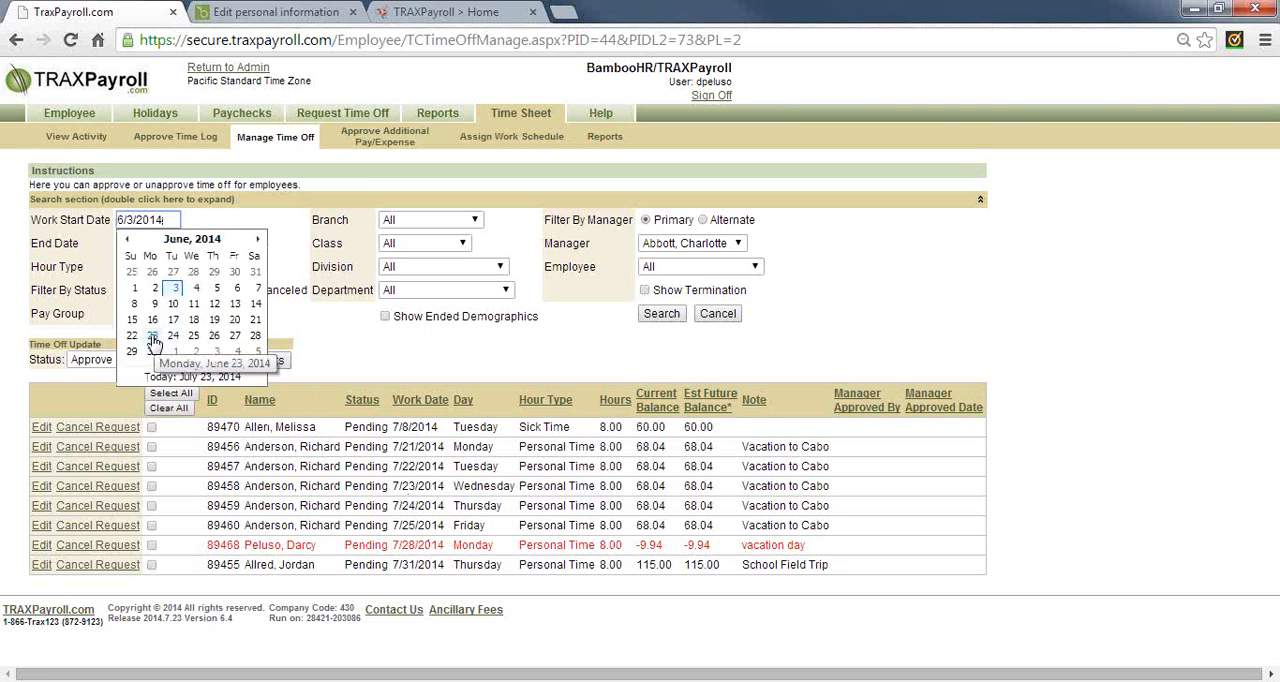
left_click(257, 239)
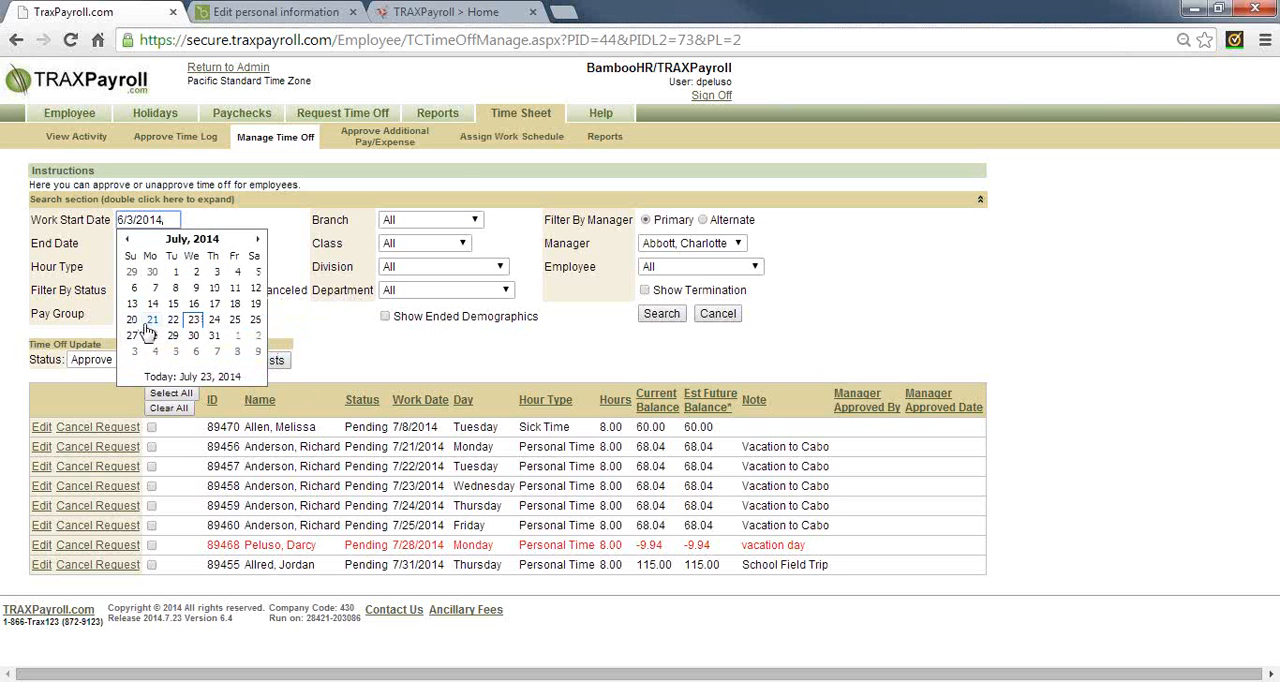
left_click(131, 319)
left_click(163, 244)
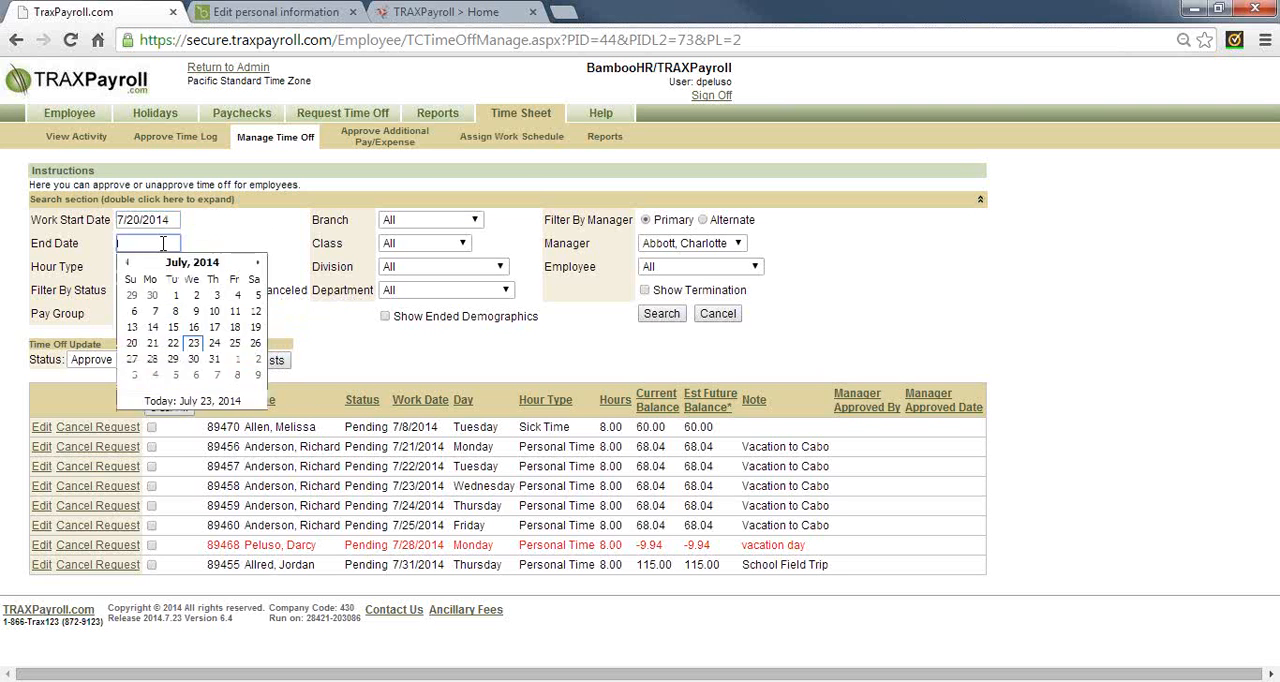
left_click(255, 343)
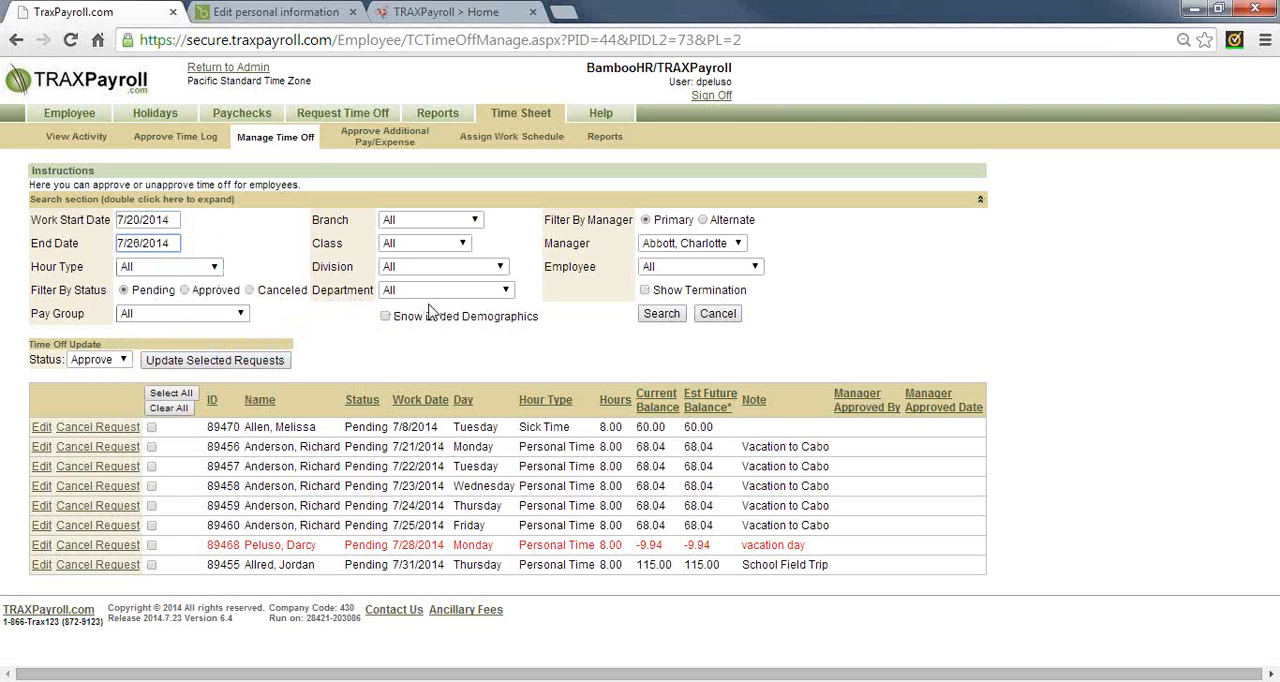
left_click(661, 314)
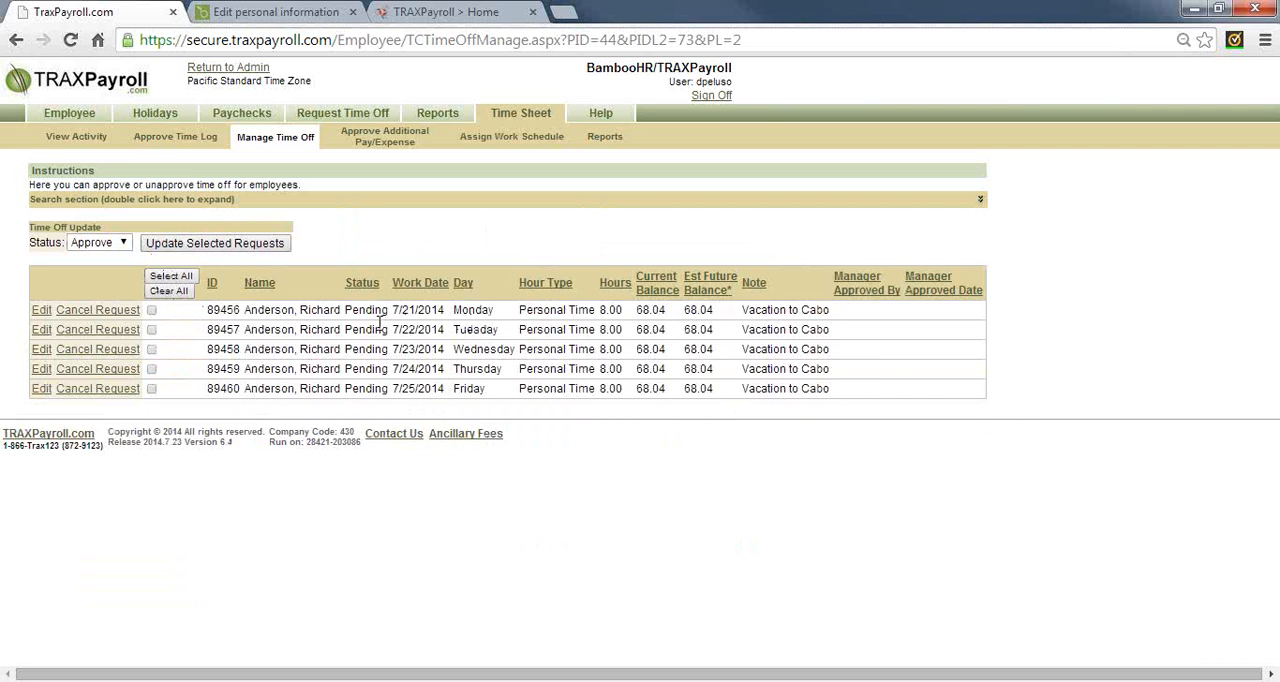
Search the approved time off requests for 7/20/2014 to 7/26/2014 and return to the pending ones
double_click(347, 202)
left_click(184, 290)
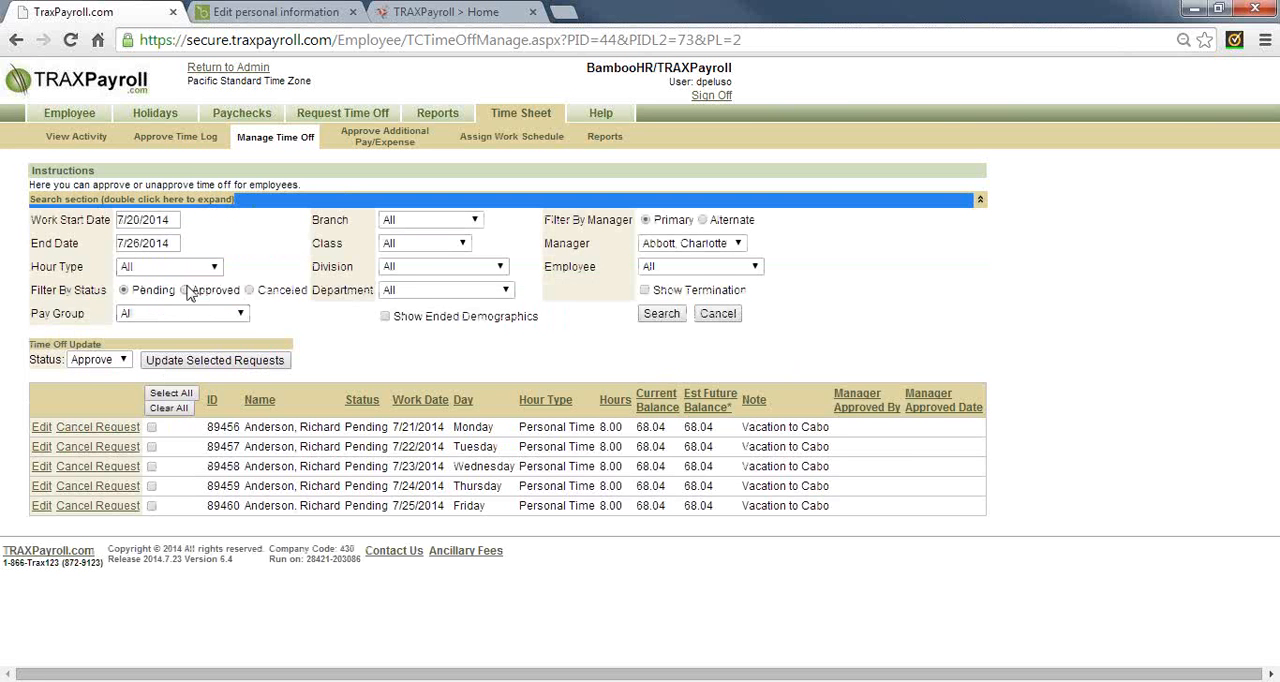
left_click(661, 313)
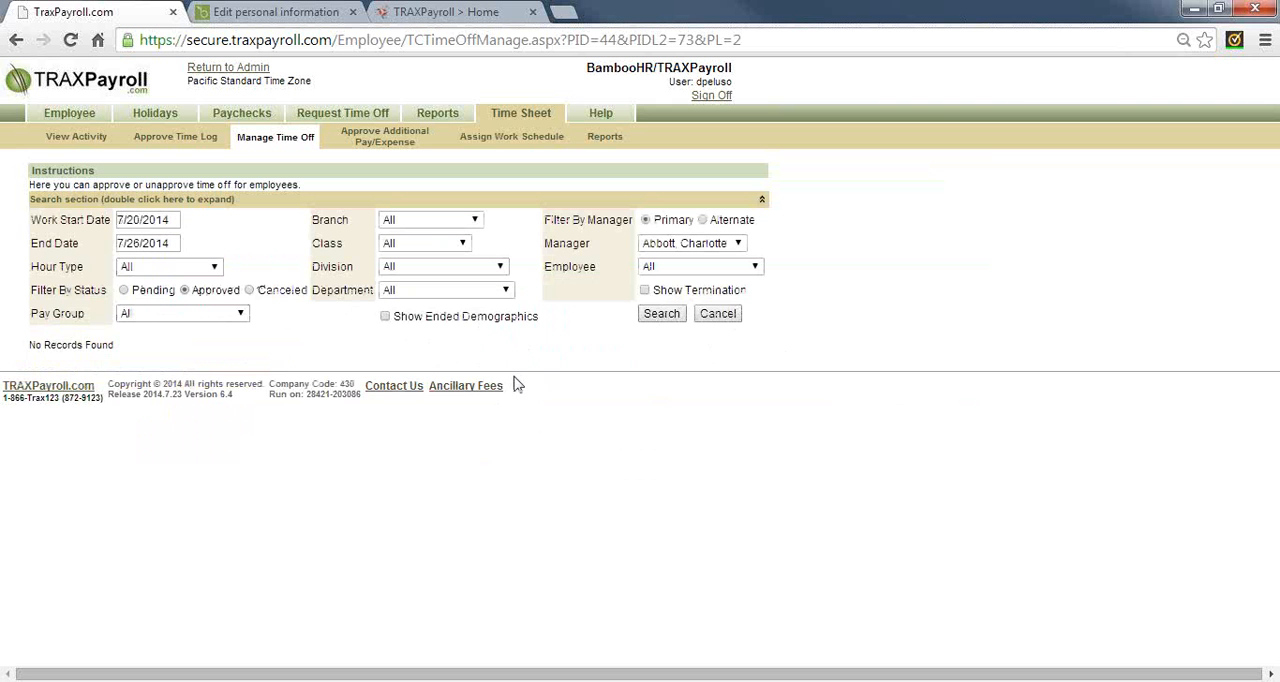
left_click(153, 291)
left_click(661, 313)
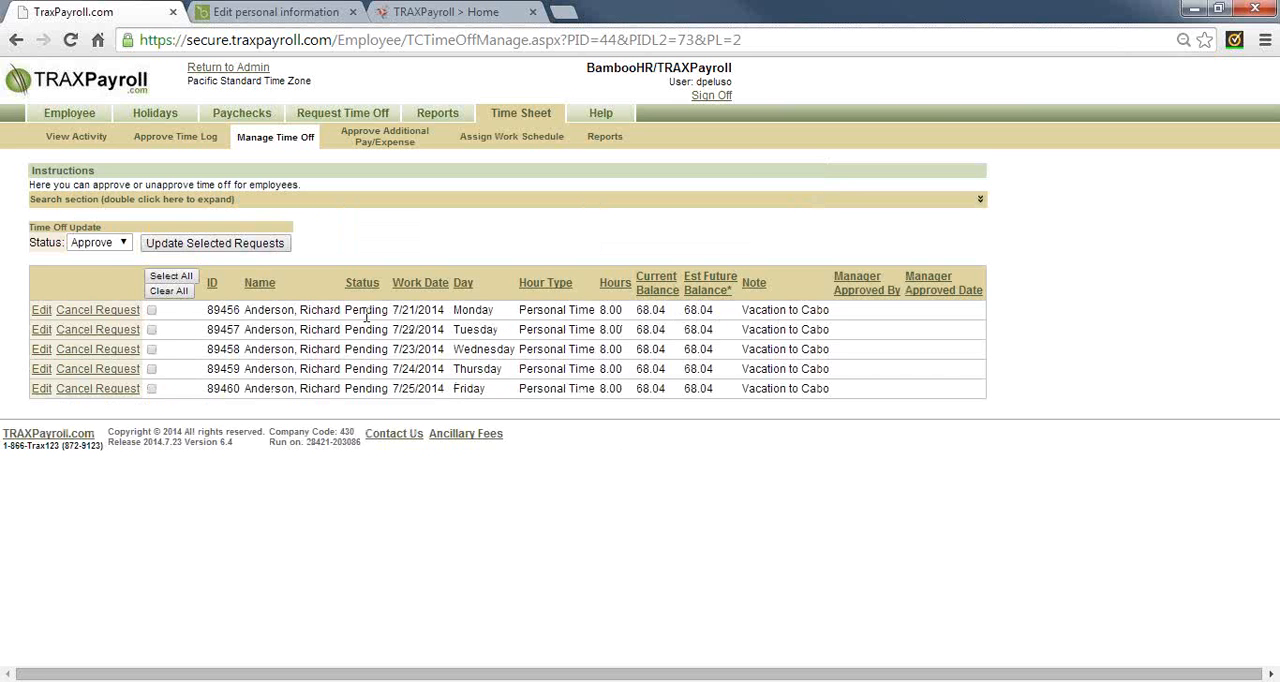
Approve all pending Personal Time requests for 7/21/2014 through 7/25/2014
left_click(123, 243)
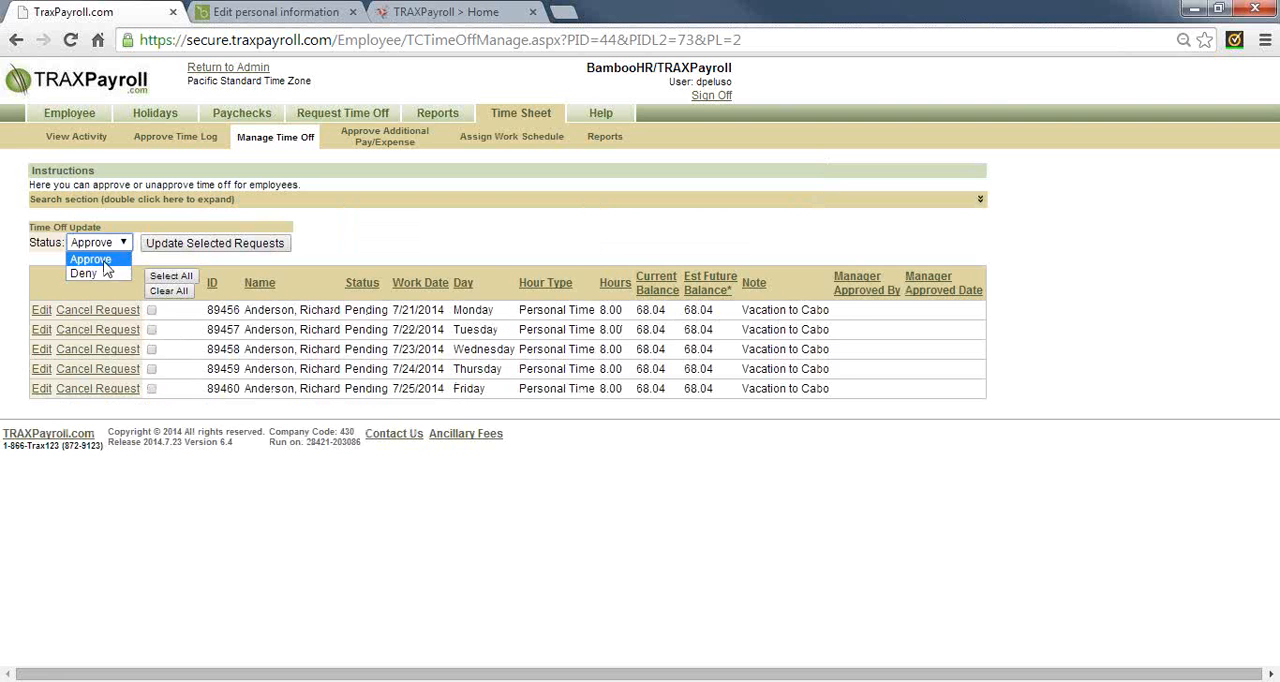
left_click(104, 258)
left_click(170, 276)
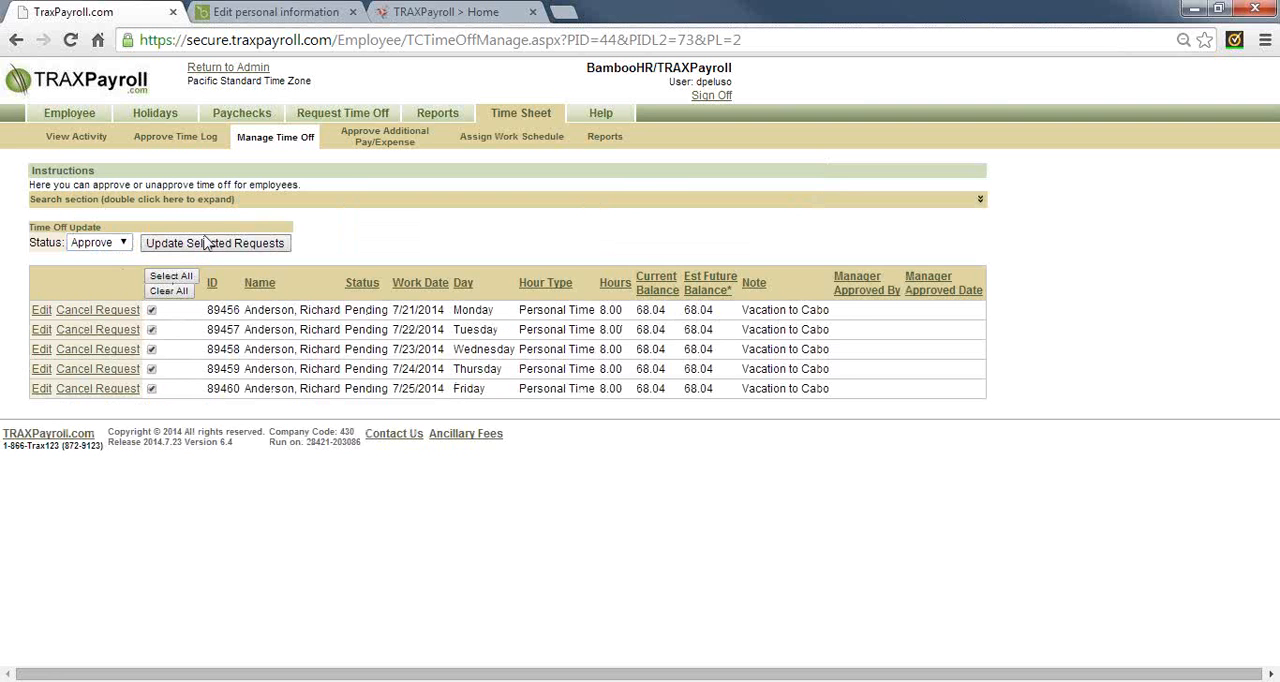
left_click(205, 244)
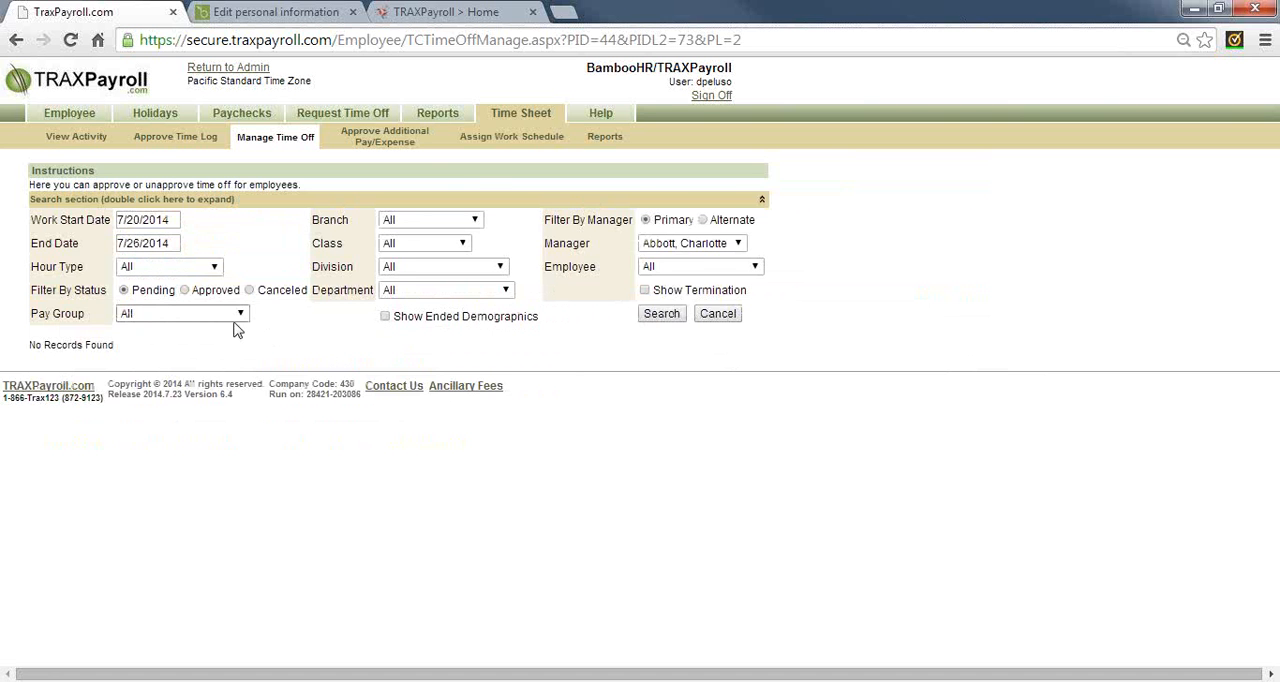
Search the pending requests from work start date 7/1/2014 and approve the Sick Time request for 7/8/2014
left_click(175, 220)
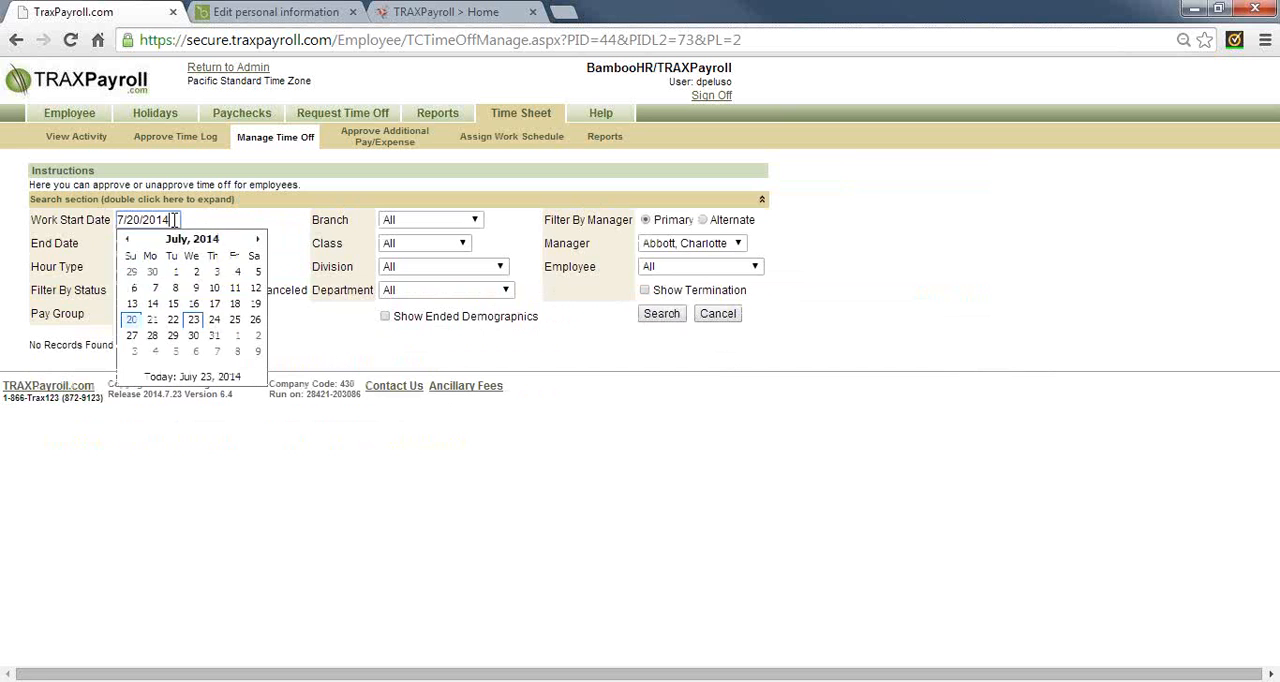
left_click(178, 272)
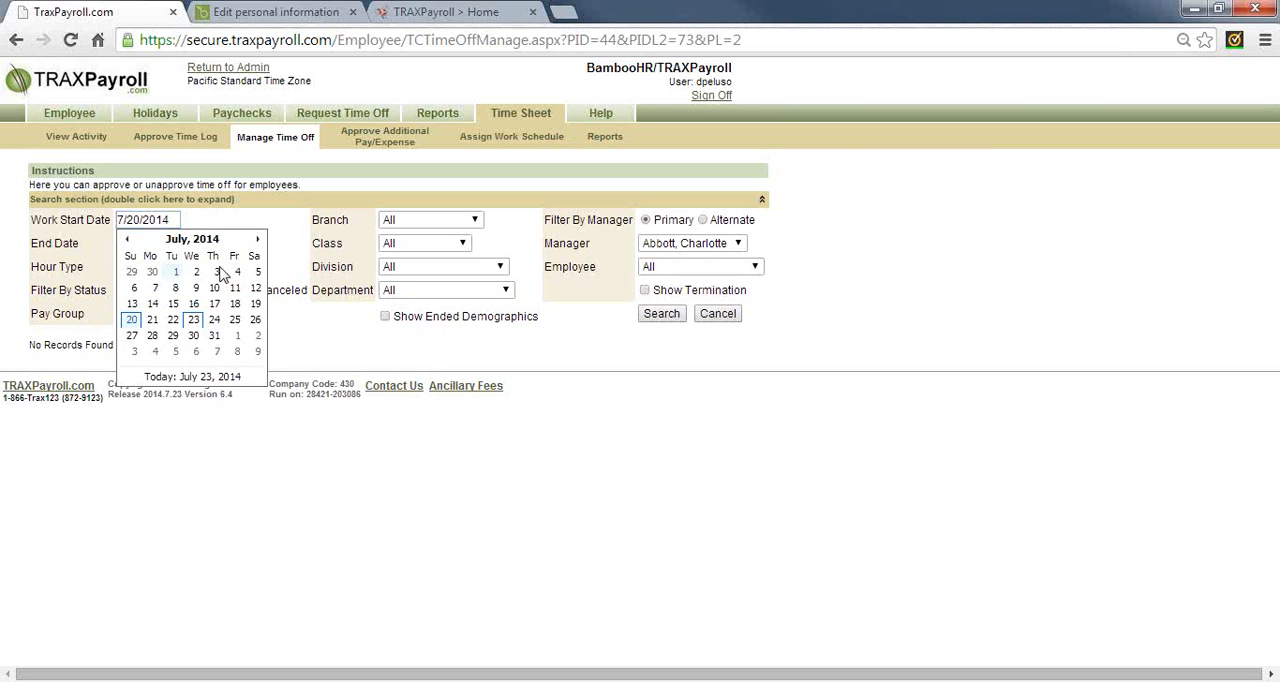
left_click(659, 314)
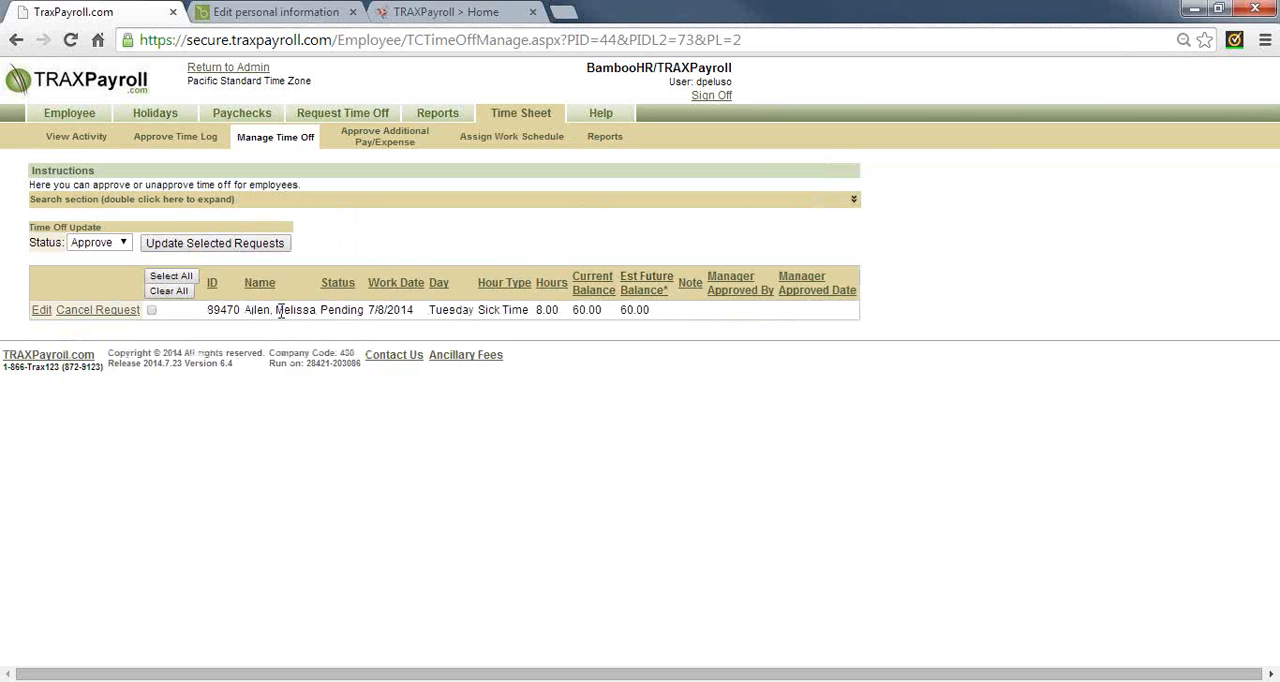
left_click(110, 246)
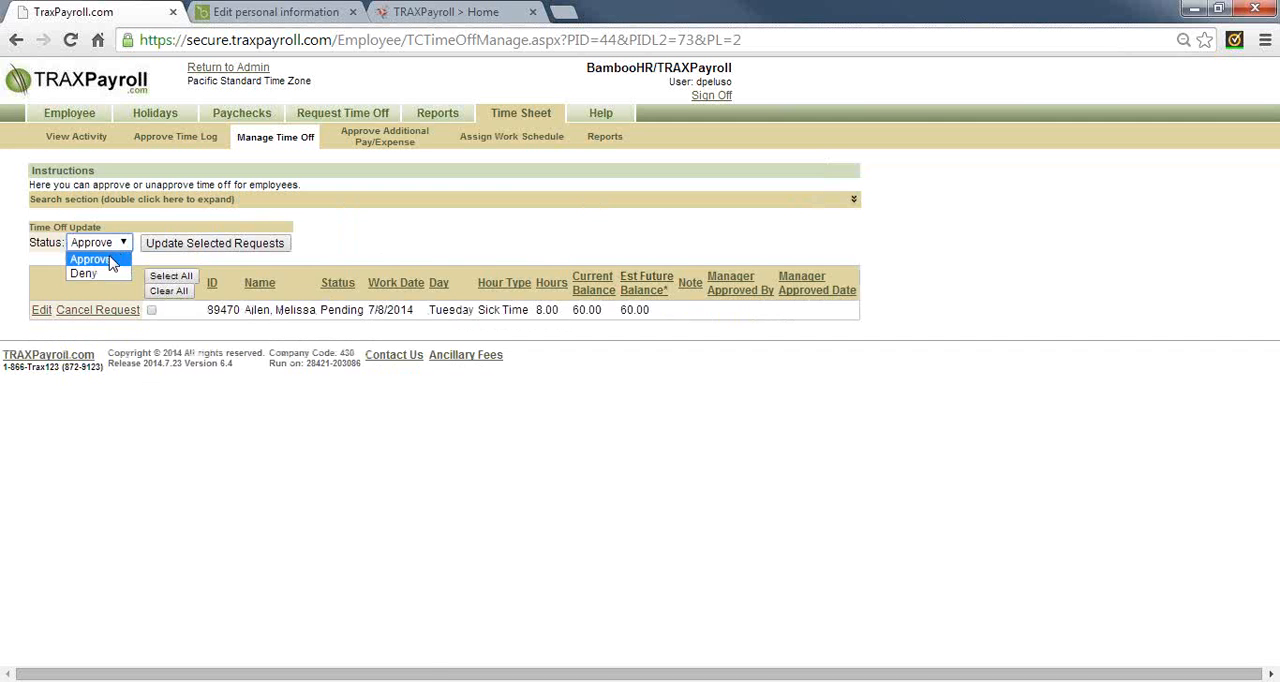
left_click(110, 261)
left_click(151, 310)
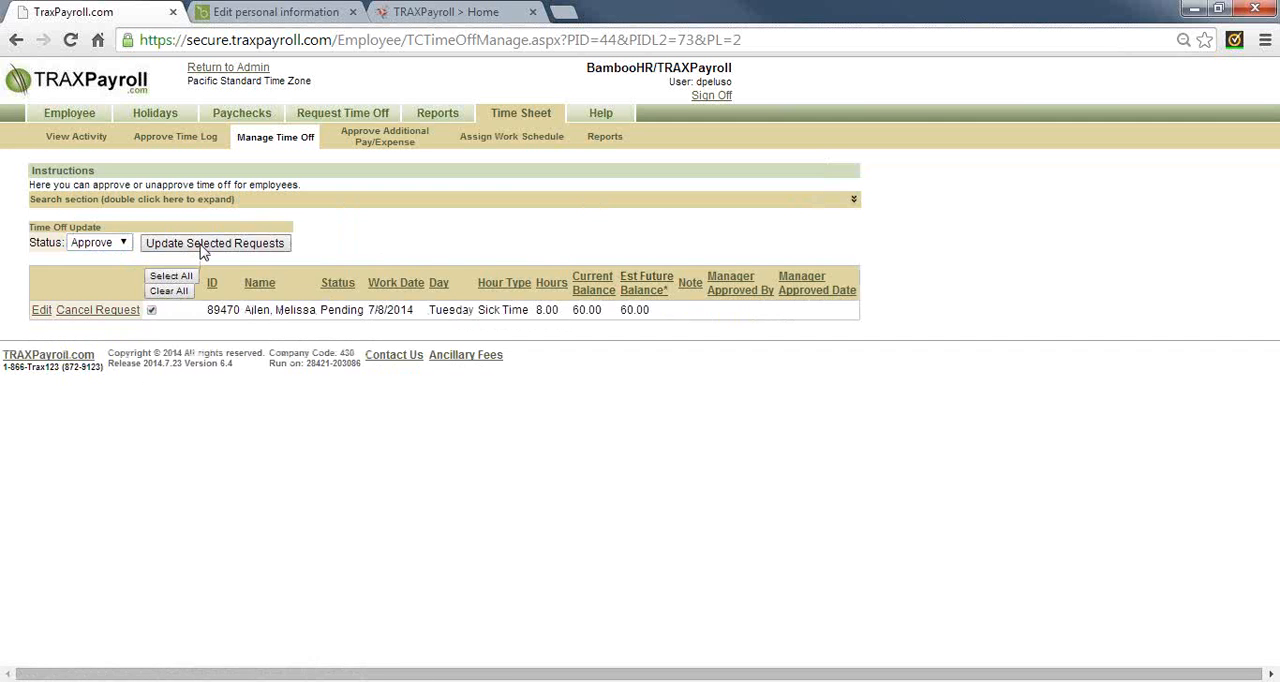
left_click(201, 250)
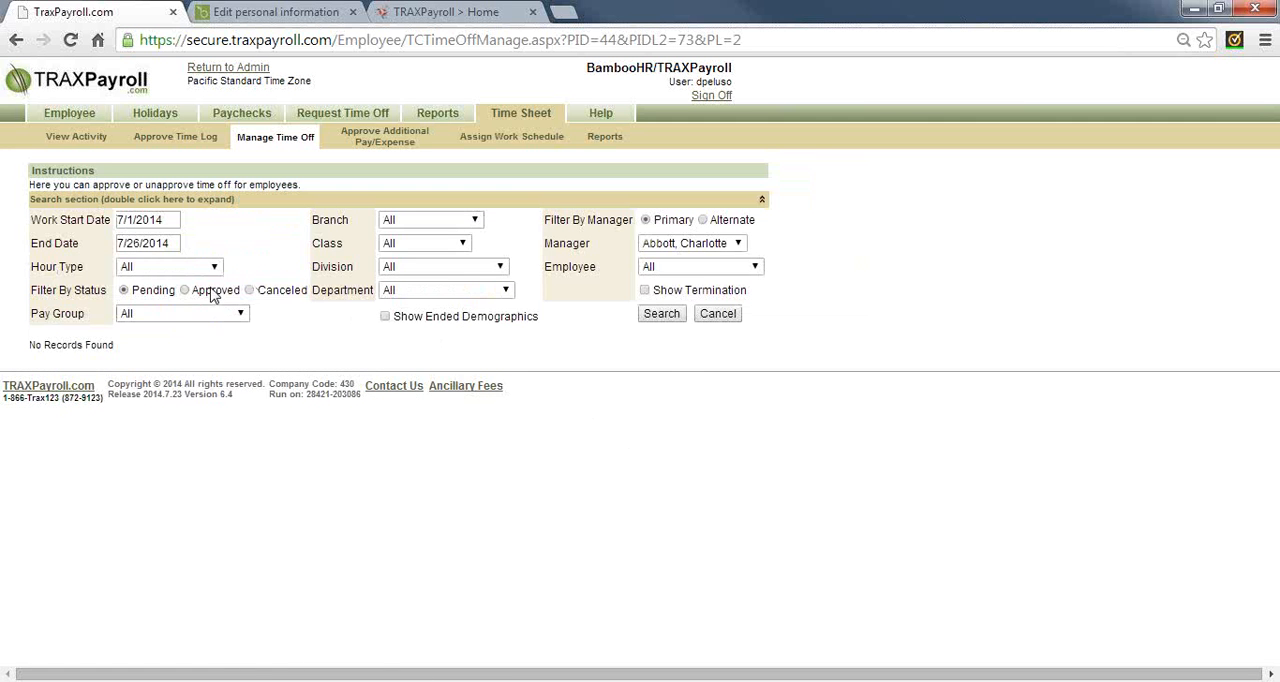
Search the approved requests from 7/1/2014 to 7/26/2014 and review their hour types, current balances and work dates
left_click(212, 292)
left_click(661, 314)
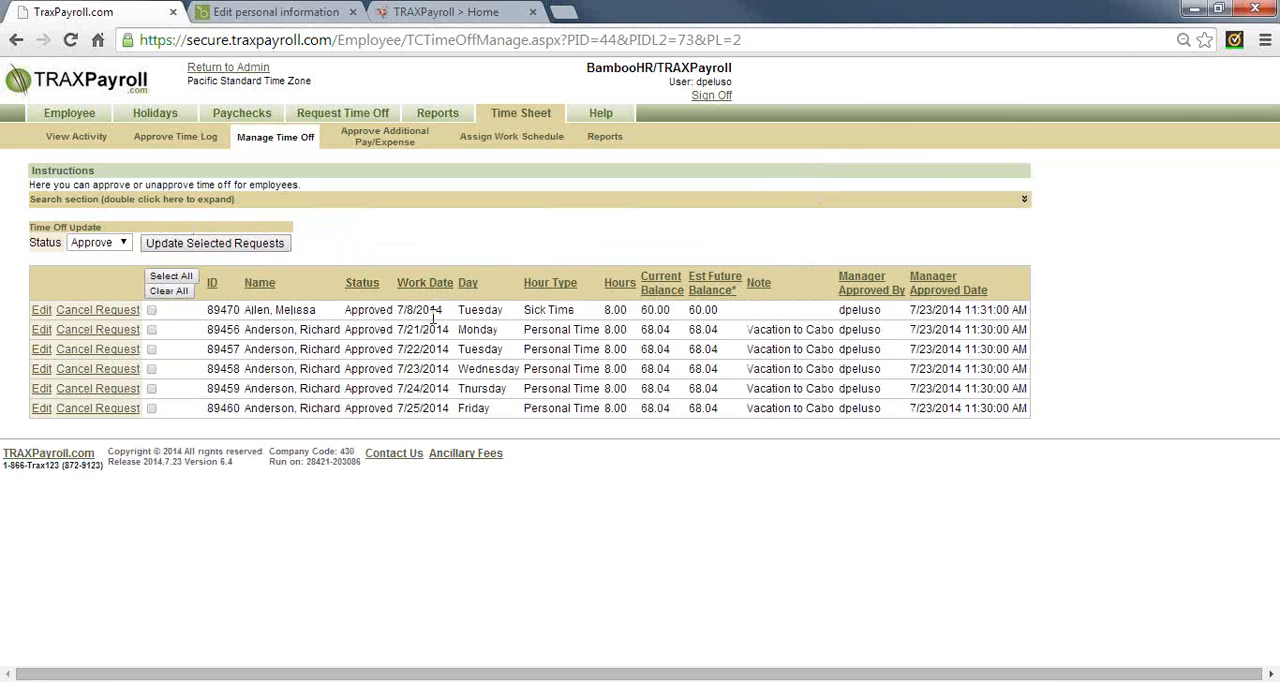
double_click(538, 312)
double_click(543, 336)
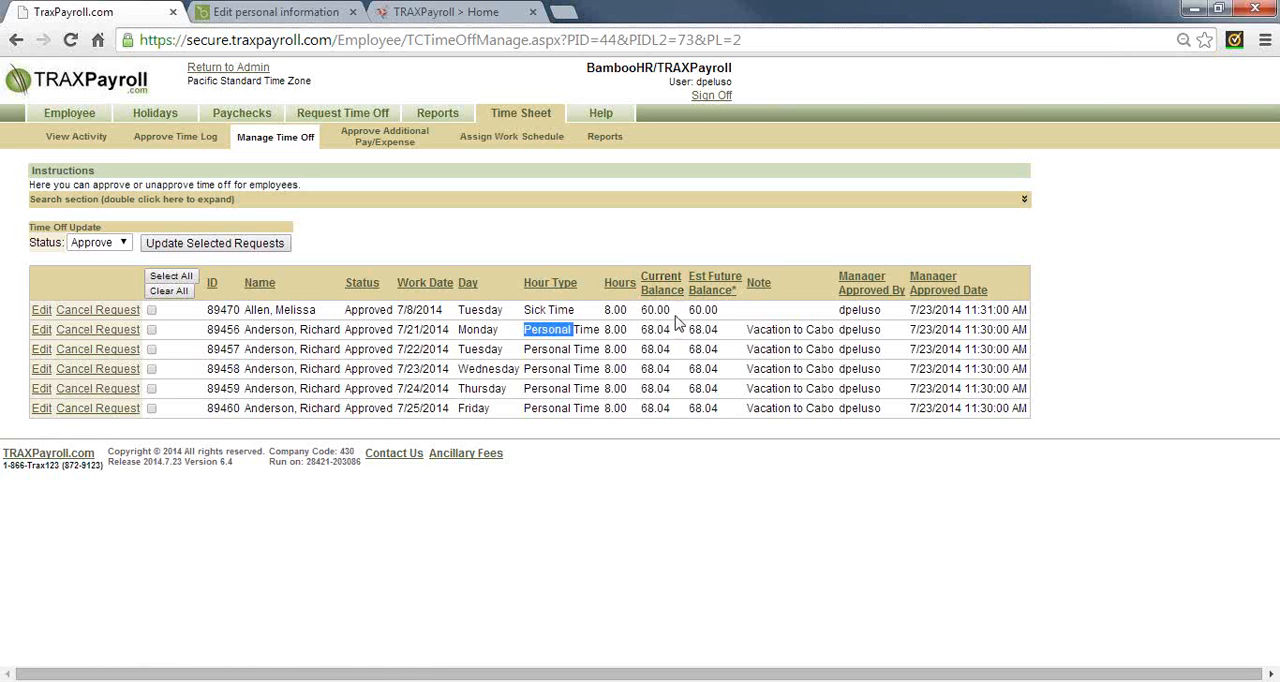
left_click_drag(641, 312, 666, 312)
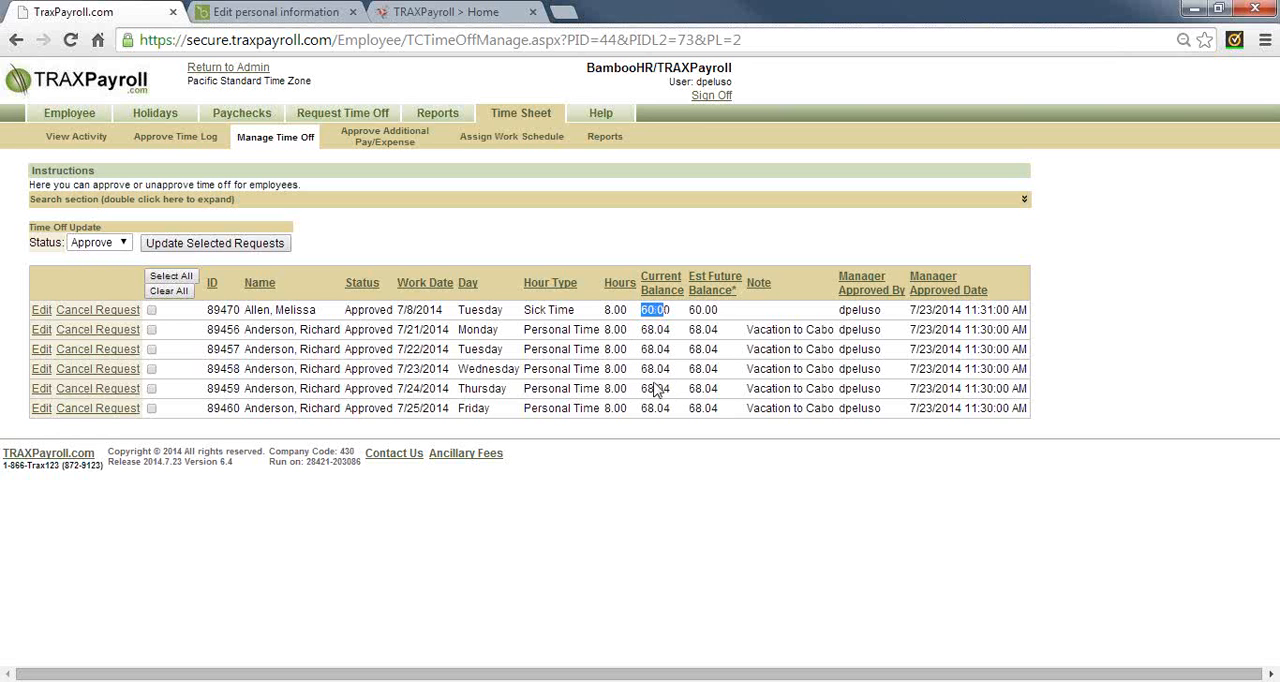
left_click_drag(641, 392, 671, 410)
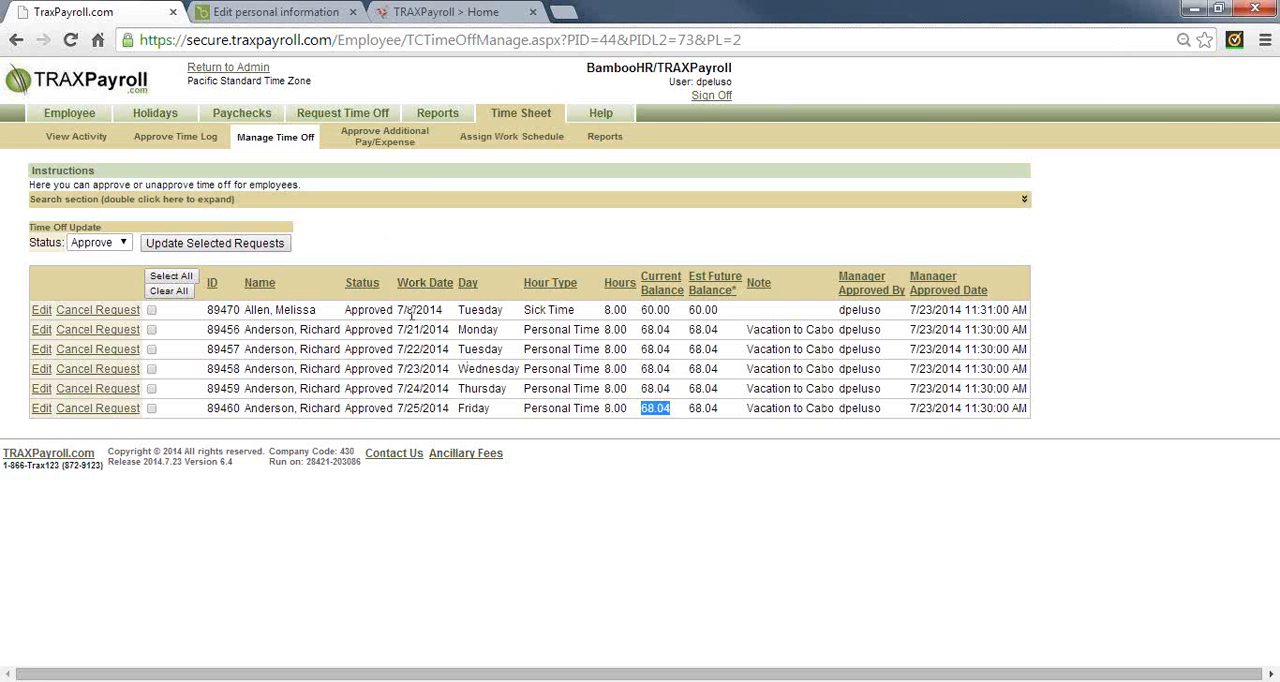
left_click_drag(411, 313, 460, 316)
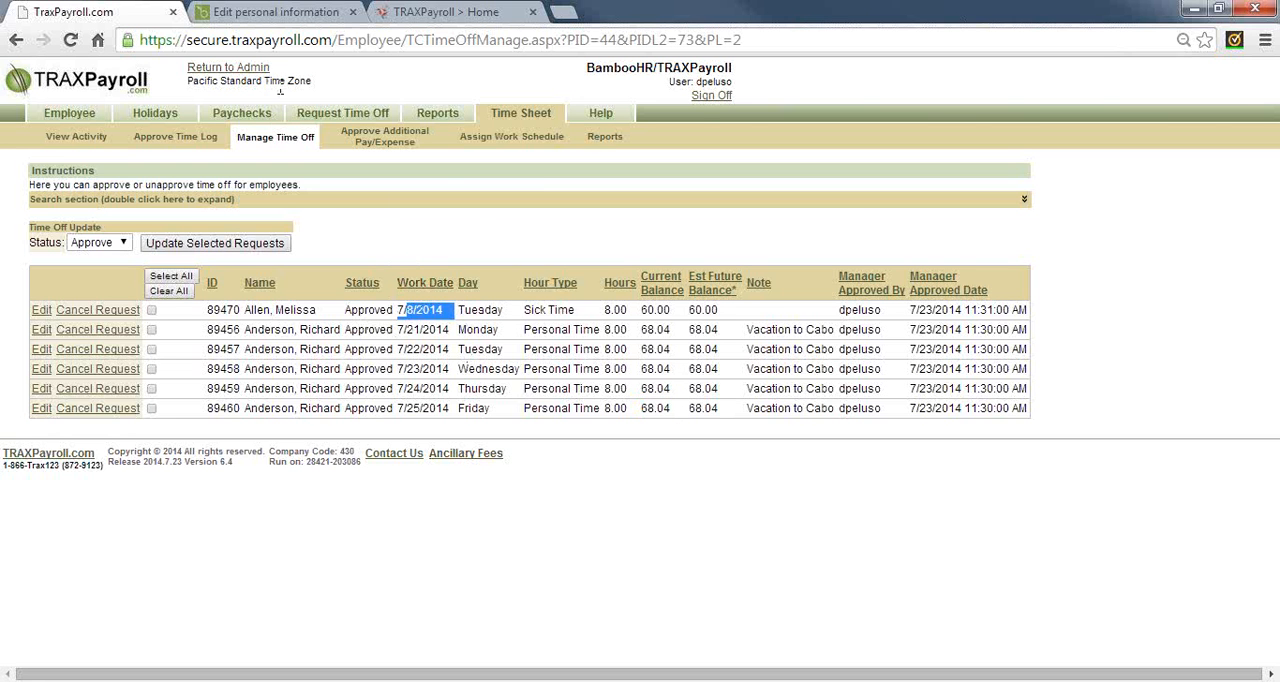
Return to the admin view and approve the unapproved Time Off entry in the time sheet's Approve Time Log
left_click(256, 70)
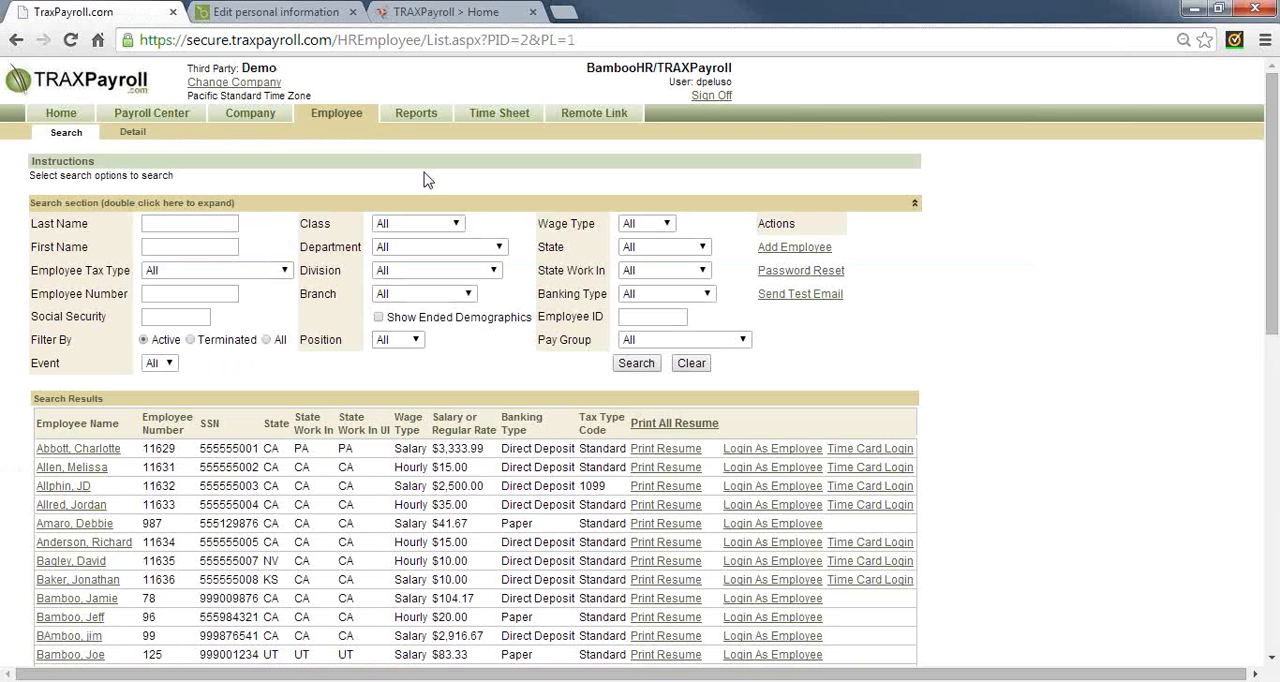
left_click(499, 113)
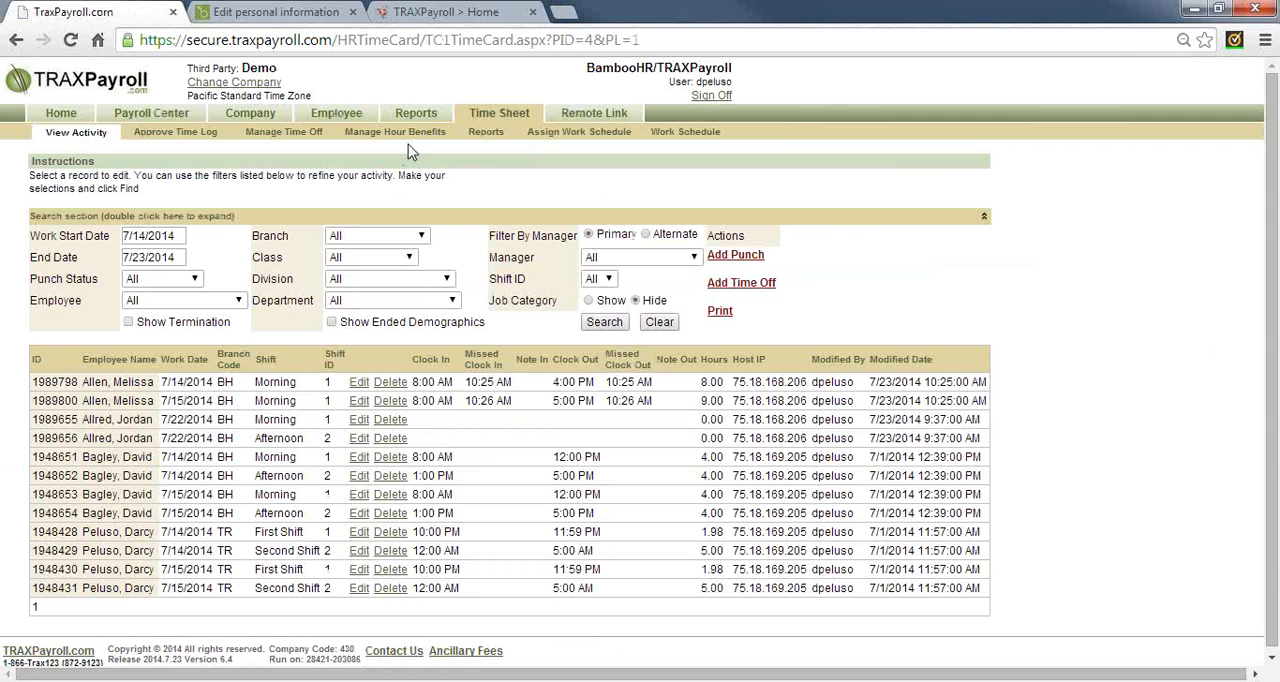
left_click(172, 133)
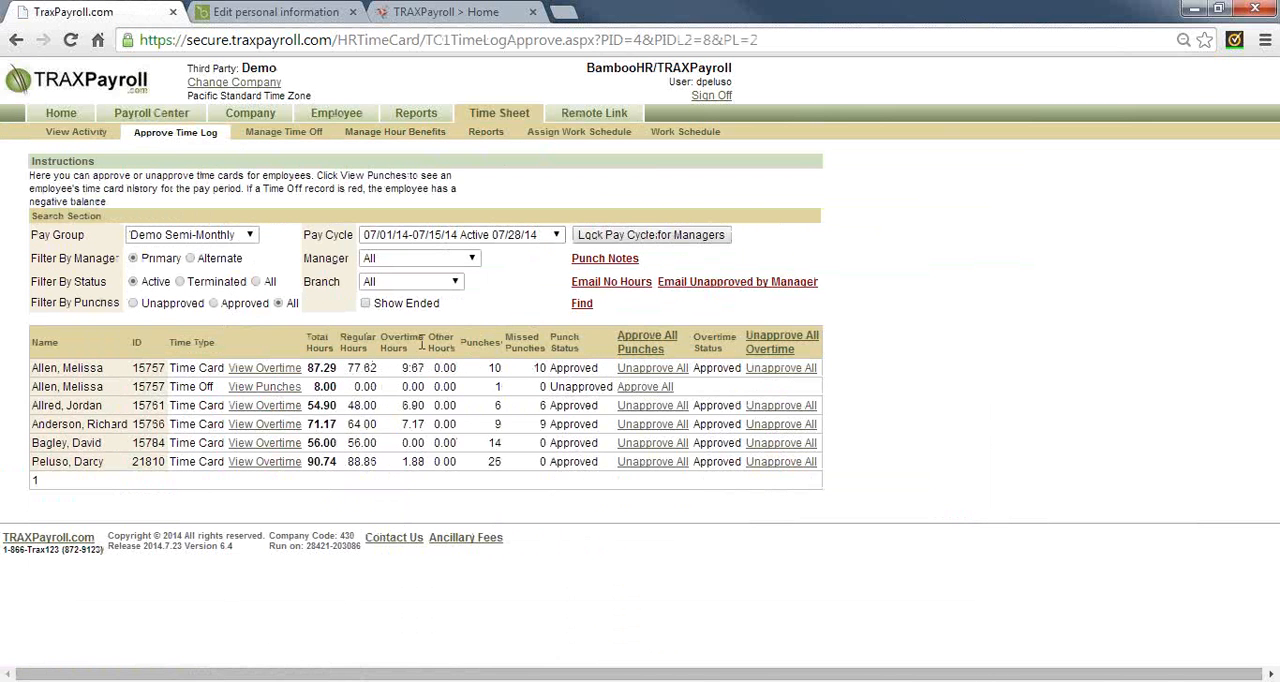
double_click(192, 389)
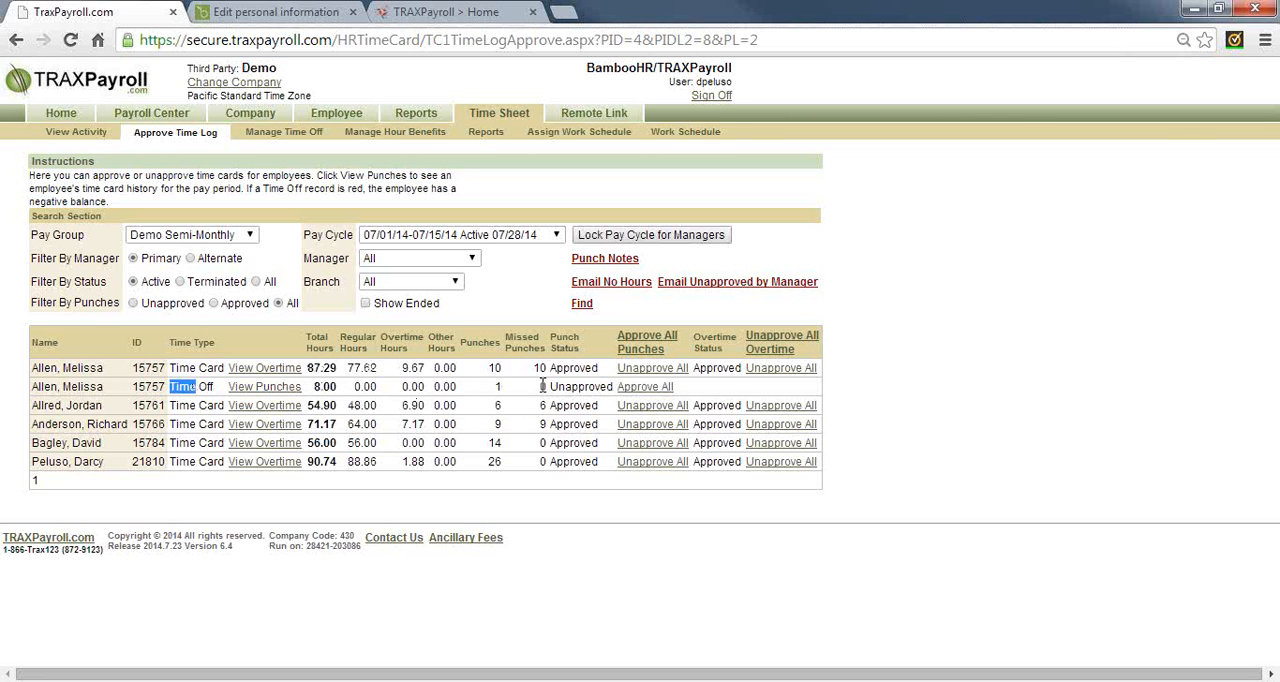
left_click(648, 388)
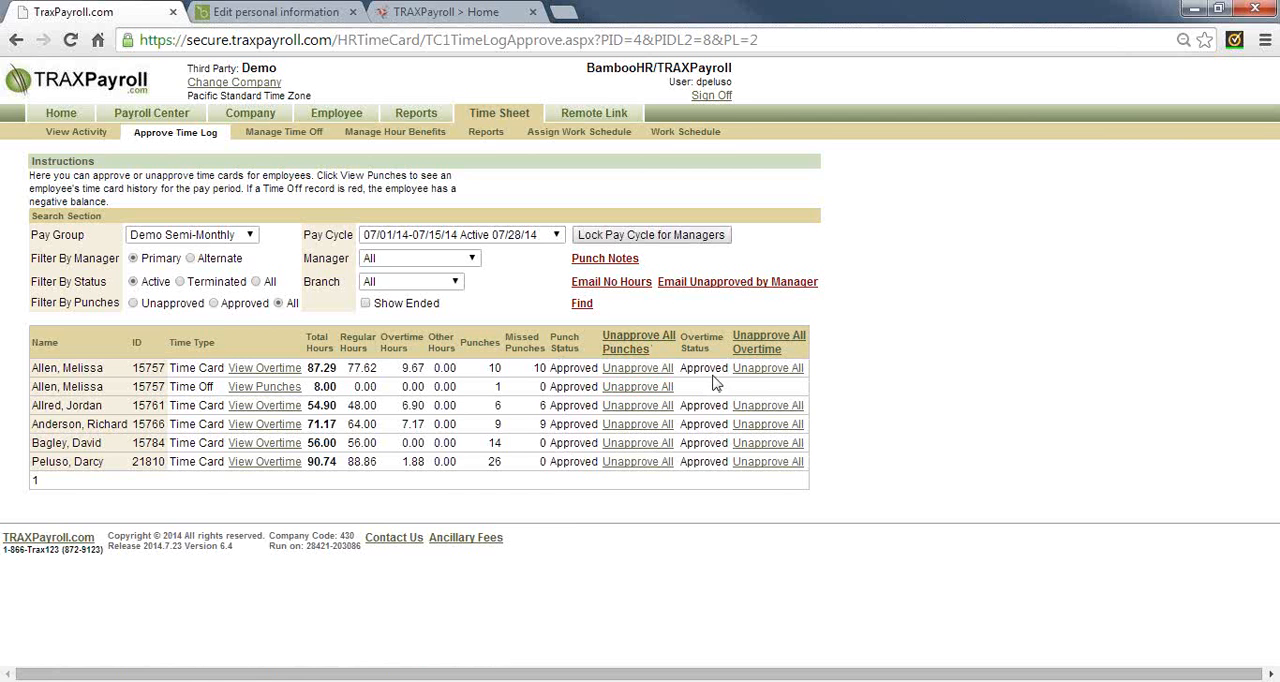
Review the punch status and overtime hours of the first time card in the time log
double_click(558, 372)
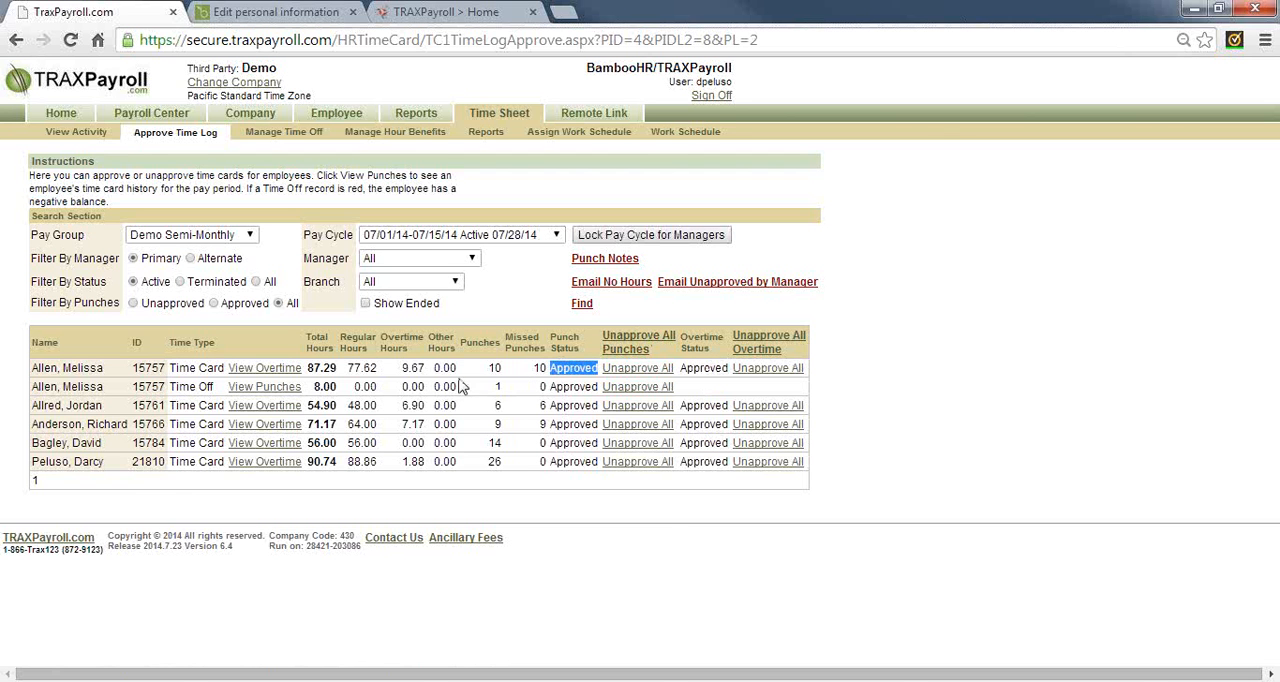
left_click_drag(403, 369, 426, 371)
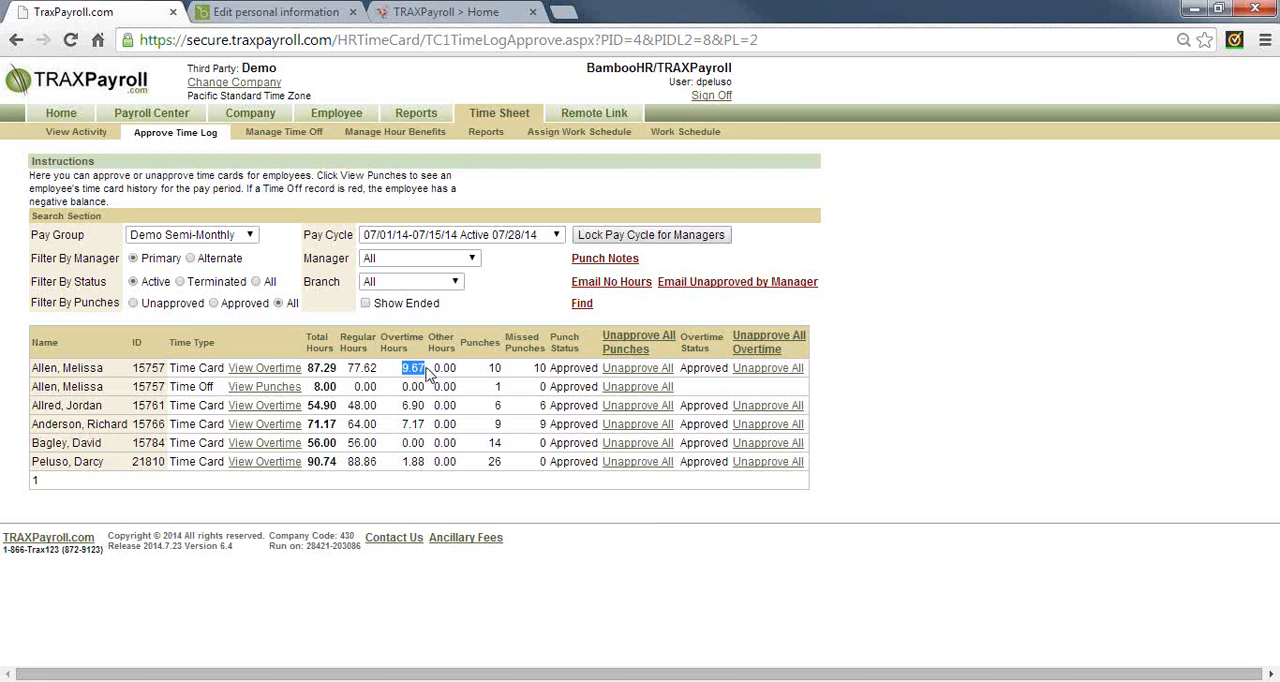
left_click_drag(428, 372, 430, 369)
Continue the Demo Semi-Monthly payroll in the Payroll Center and import the approved hours
left_click(160, 118)
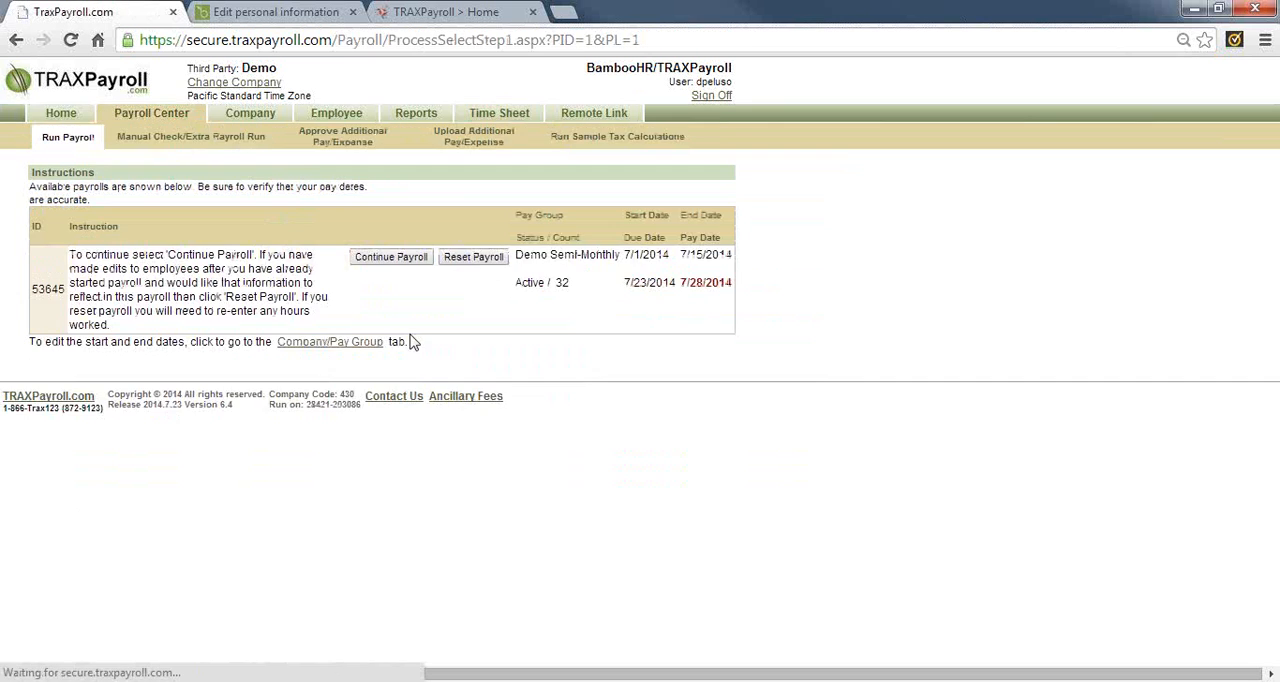
left_click(386, 258)
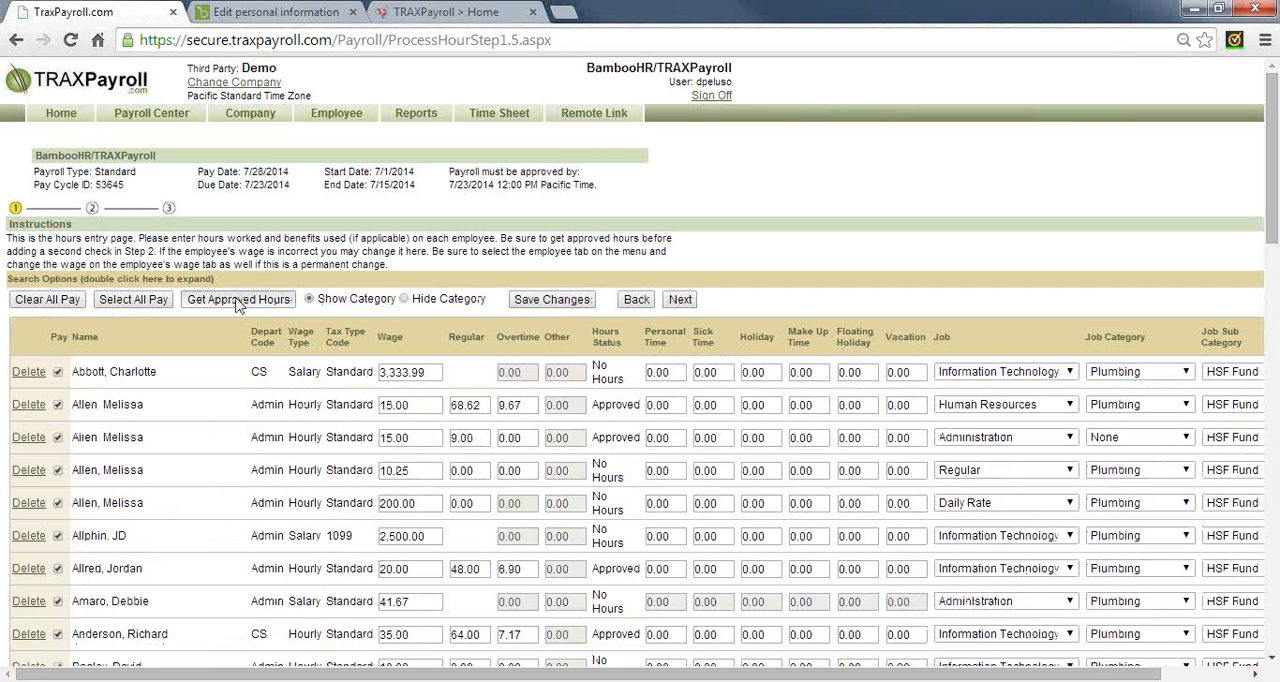
left_click(237, 300)
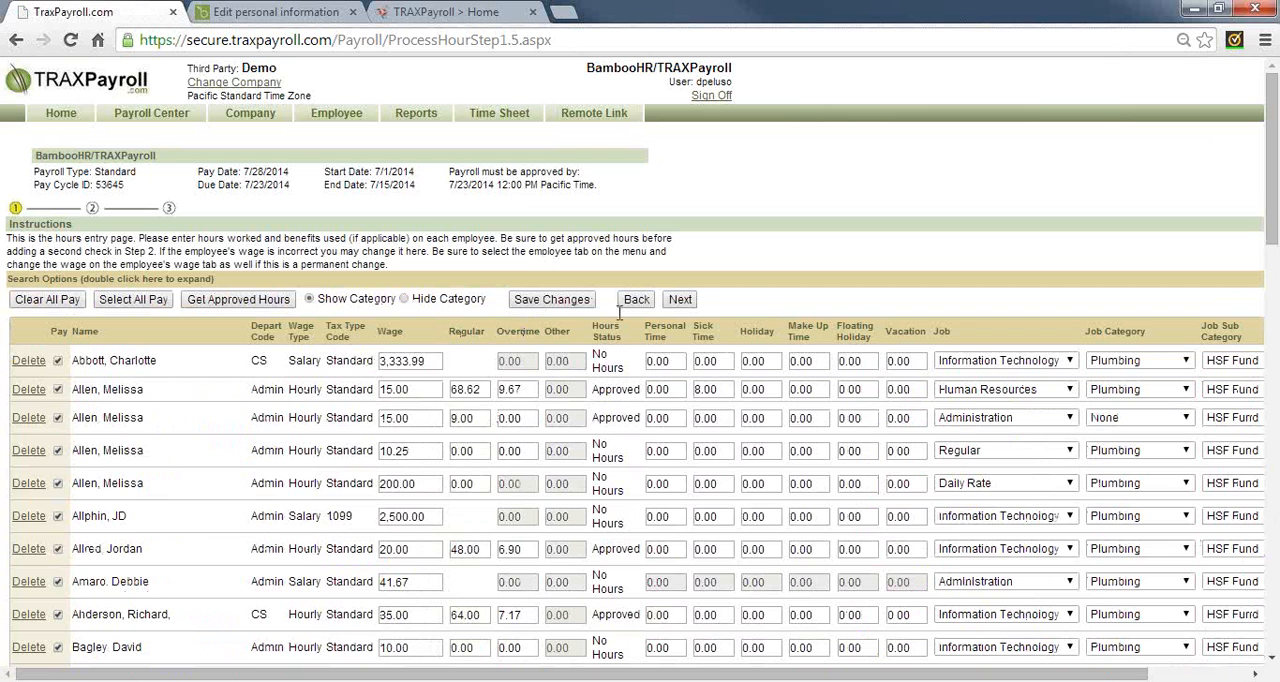
Examine the overtime, sick time, regular hours and wage values and the instructions on the hours entry page
double_click(518, 331)
left_click(672, 330)
left_click(705, 389)
double_click(703, 389)
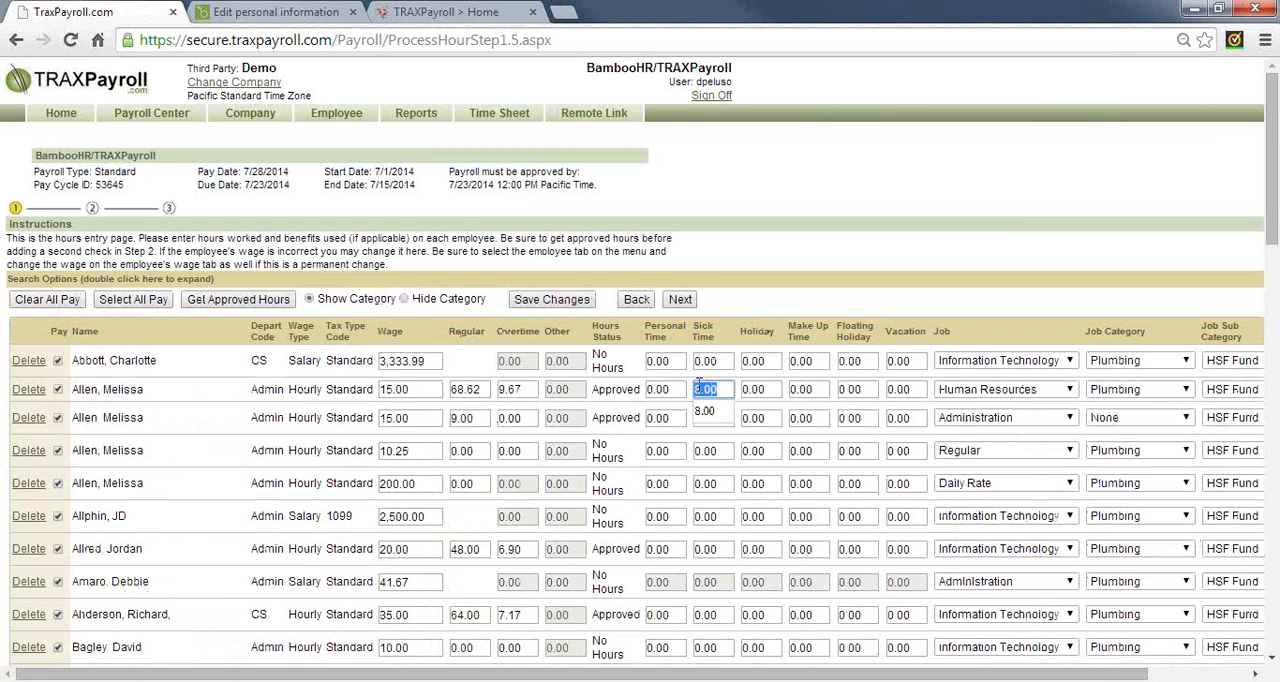
left_click(740, 259)
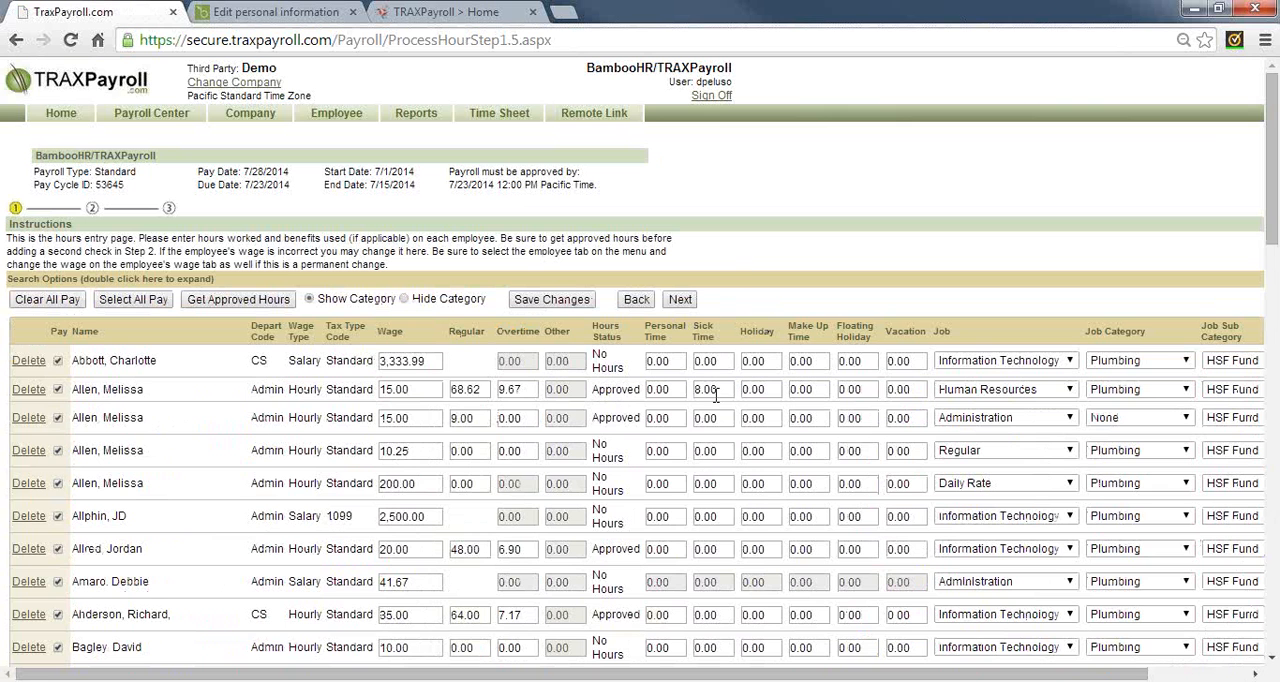
double_click(520, 389)
double_click(484, 393)
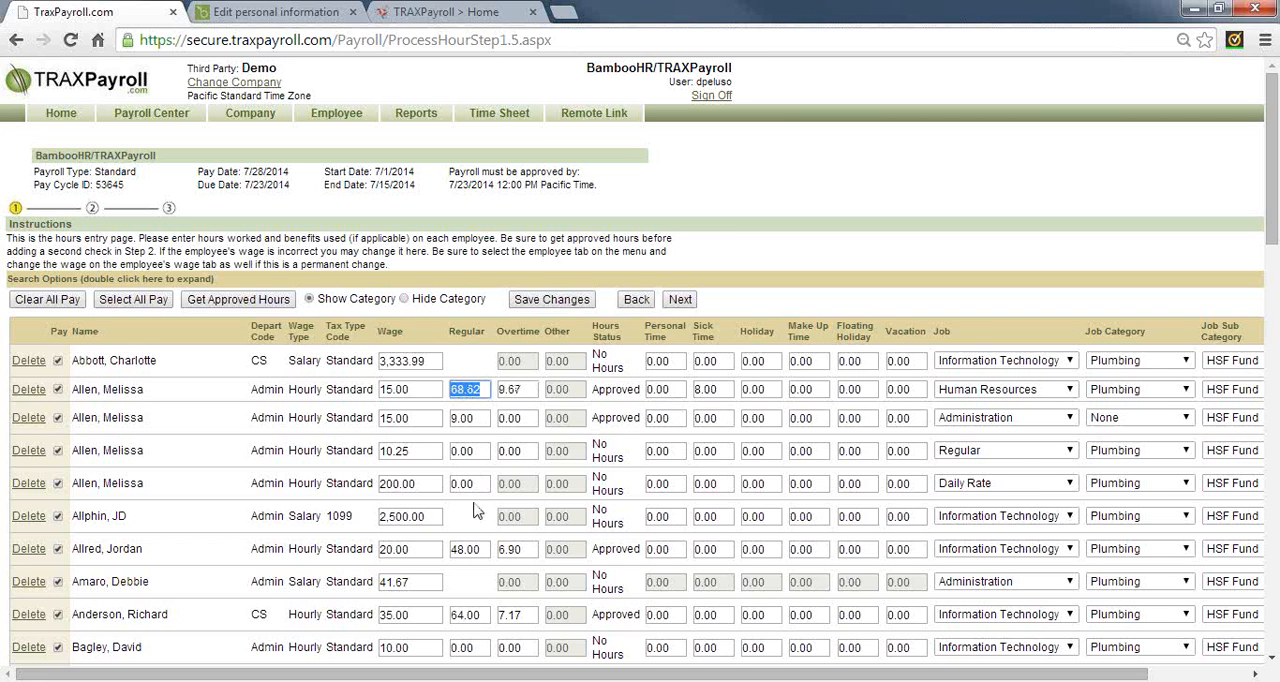
double_click(480, 549)
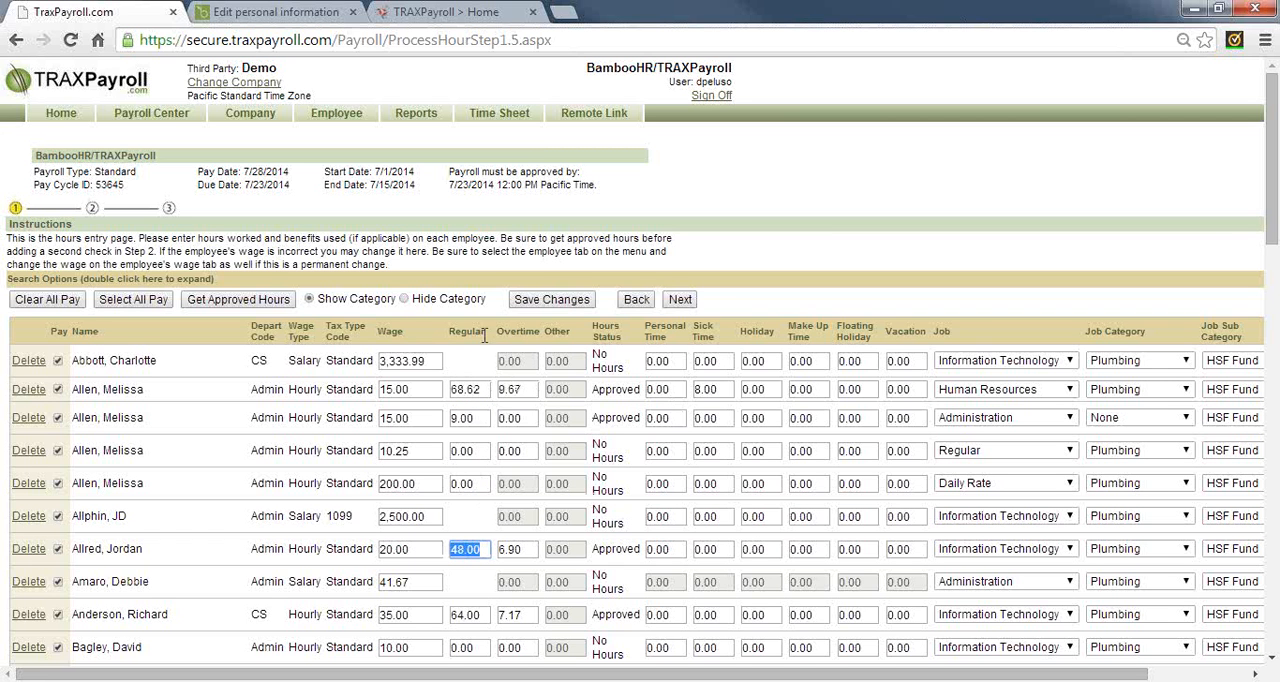
left_click(433, 361)
left_click_drag(401, 358, 368, 364)
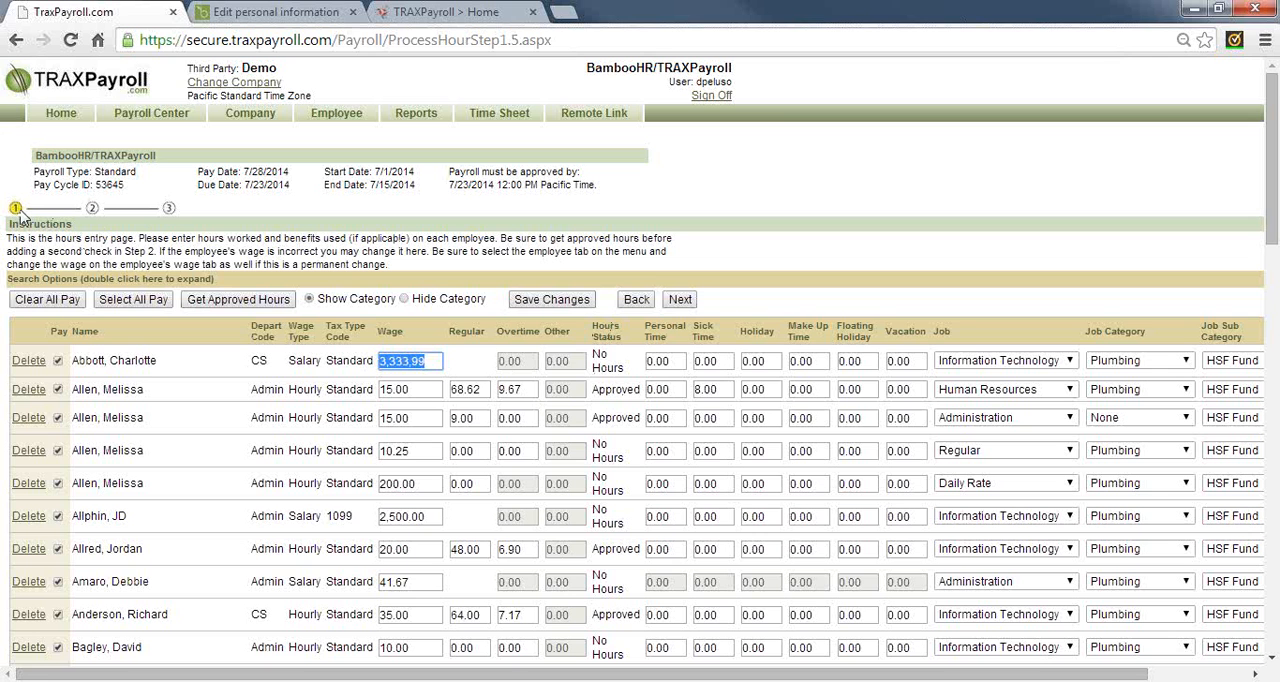
left_click_drag(46, 238, 137, 238)
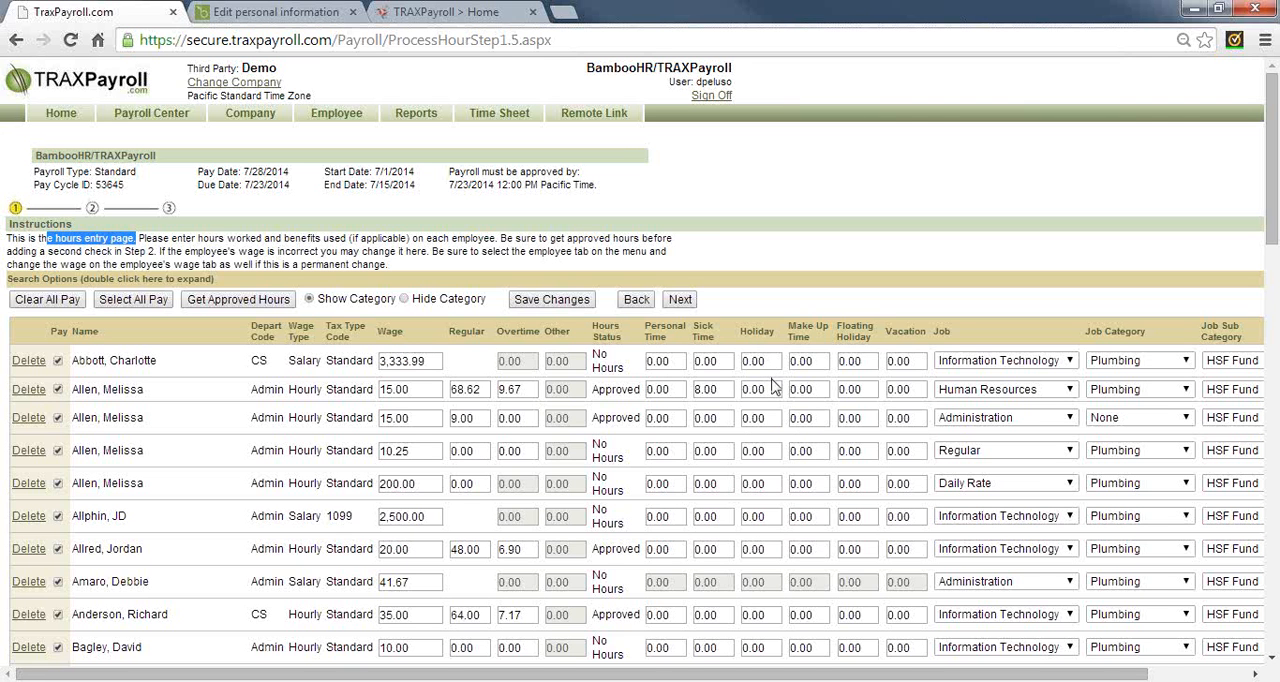
Set the Sick Time of the salaried employee in the first payroll row to 8.0 hours
left_click(728, 362)
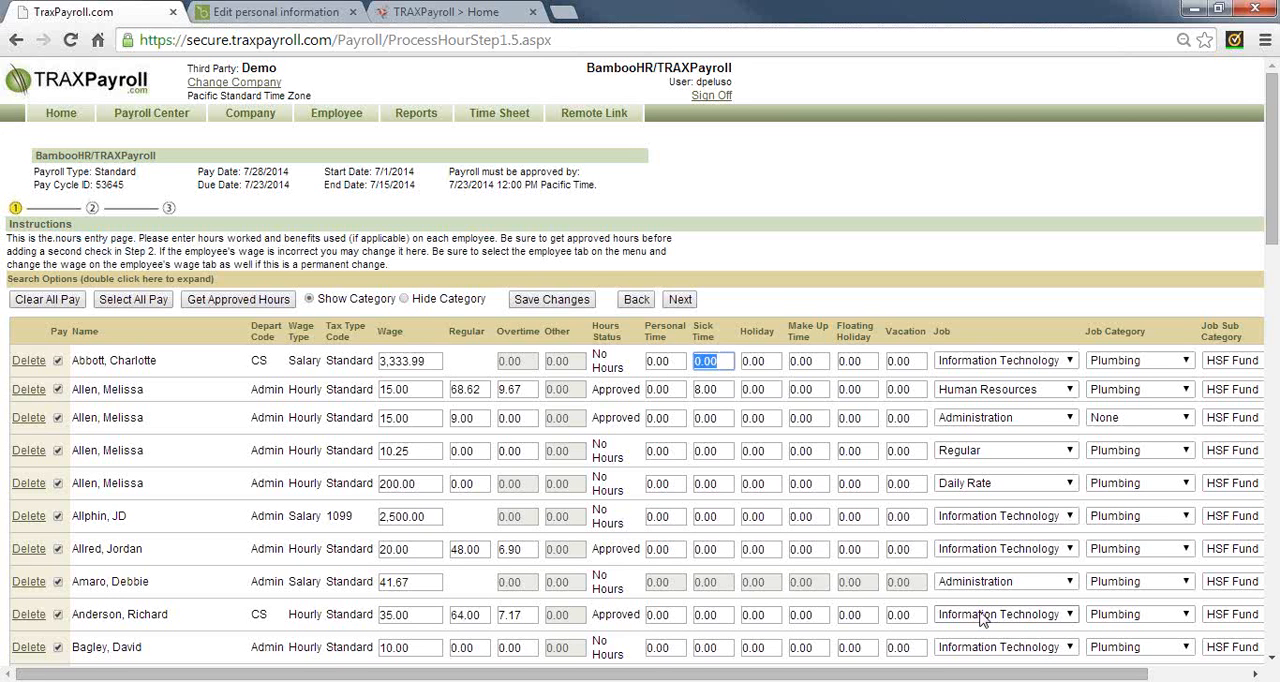
type("8.0")
key("Tab")
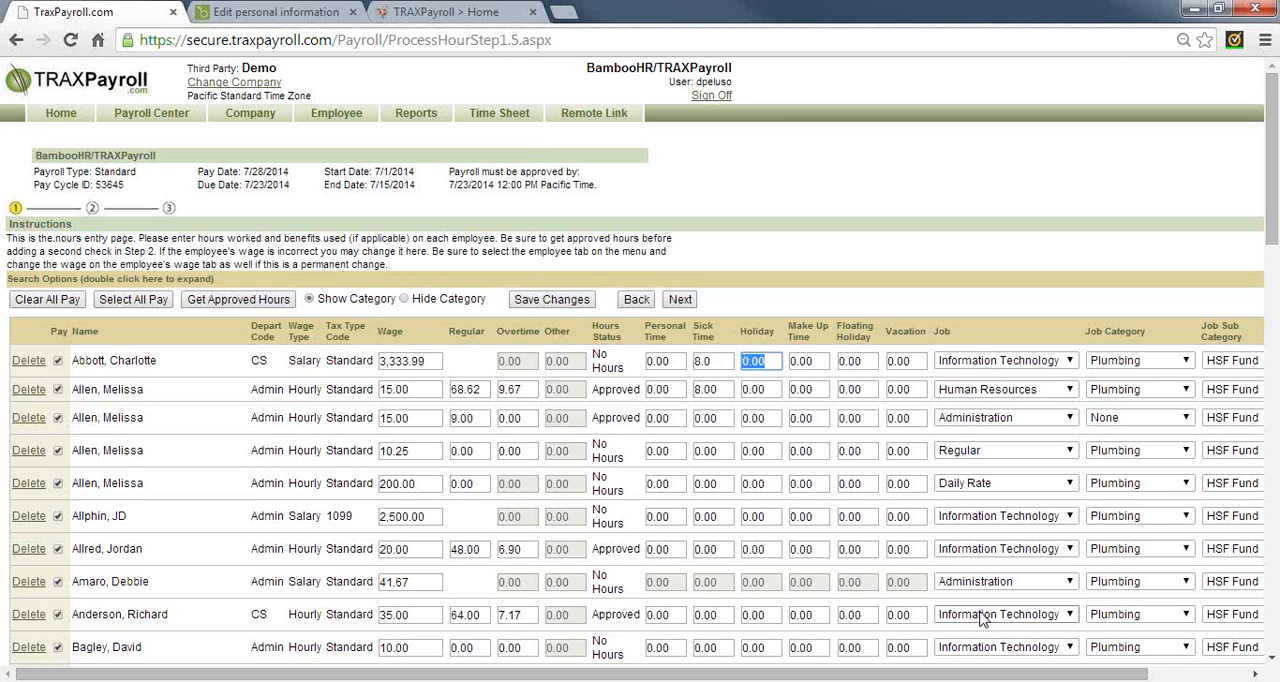
left_click(718, 362)
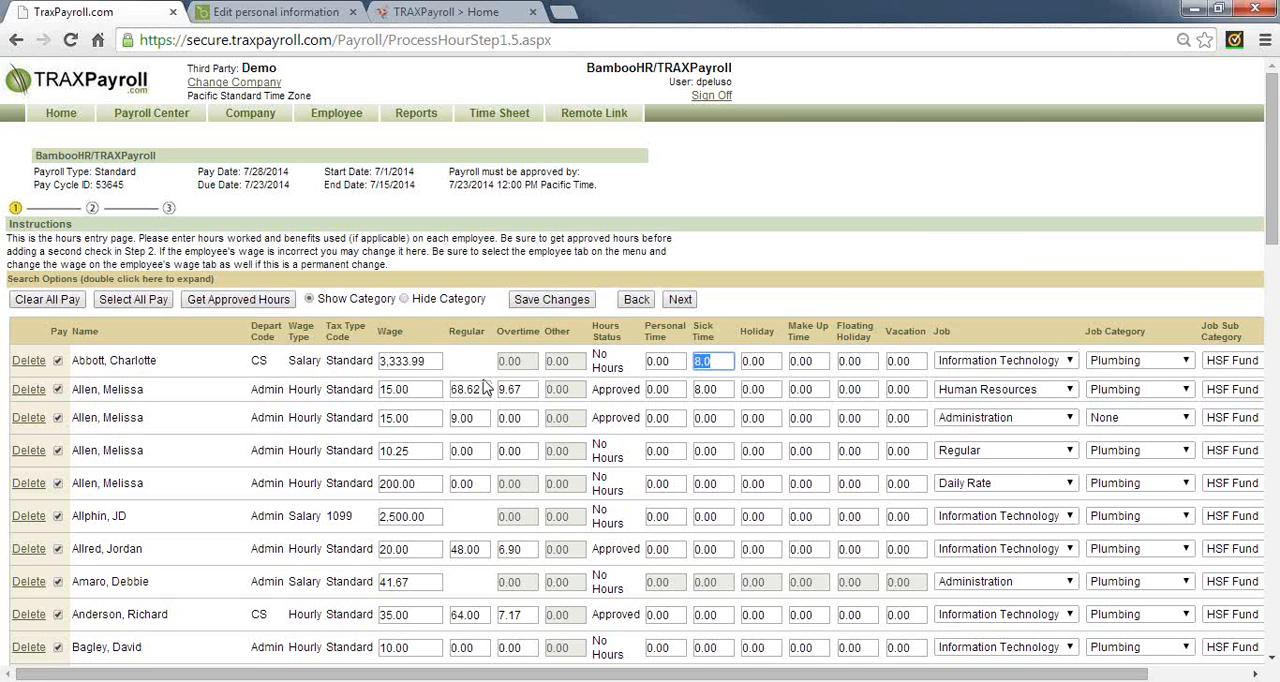
Set the wage of the salaried employee in the first payroll row to 3000.0
left_click(428, 364)
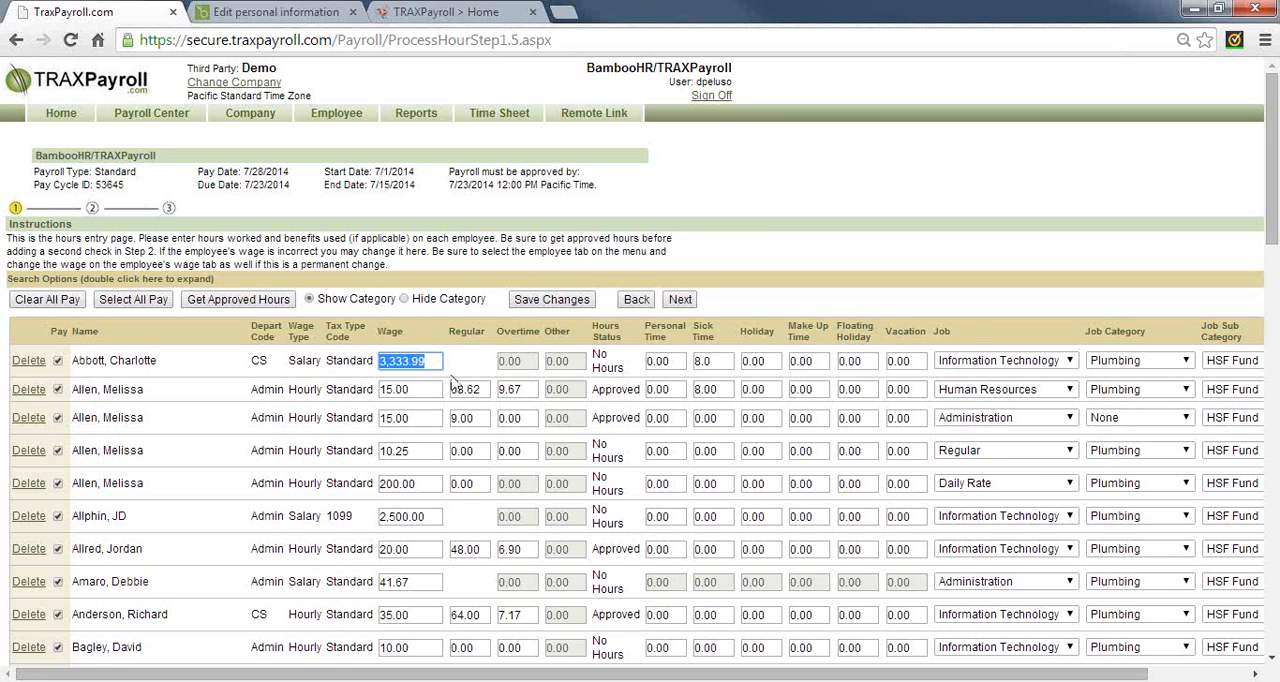
type("3000")
key("Tab")
left_click(423, 361)
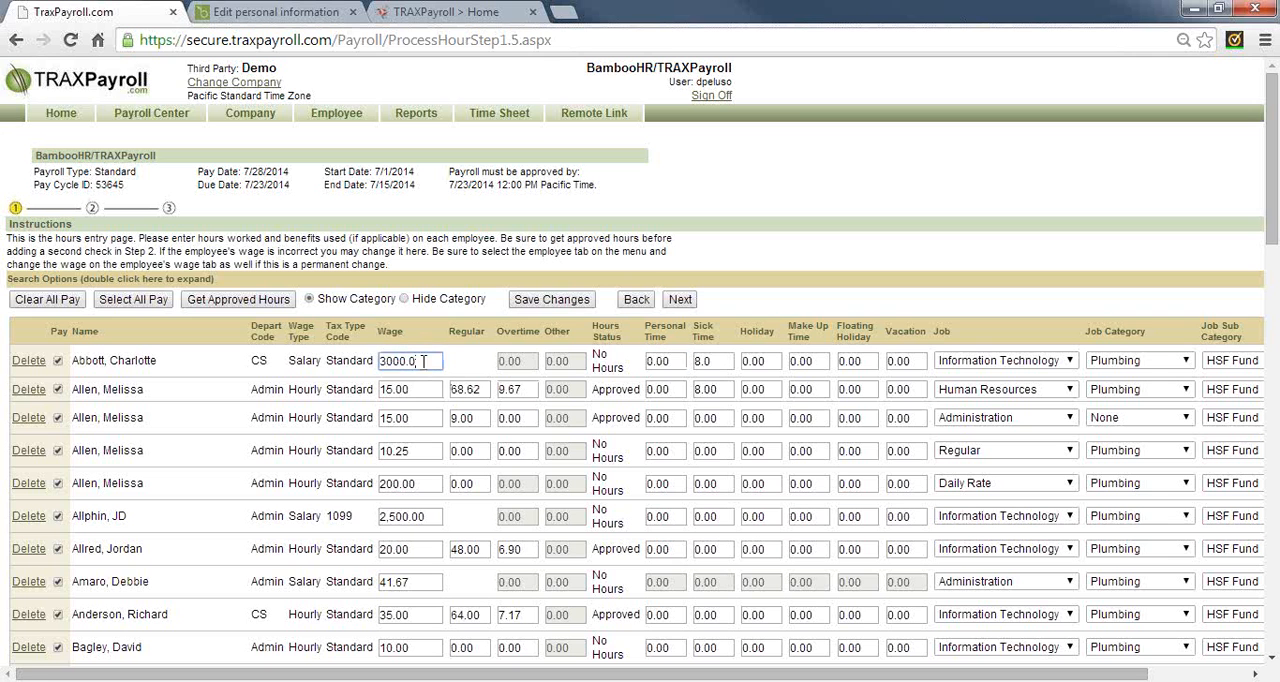
double_click(423, 361)
Check the regular hours and wages in the Human Resources and Administration job rows, and continue to step 2 of the payroll
left_click(465, 389)
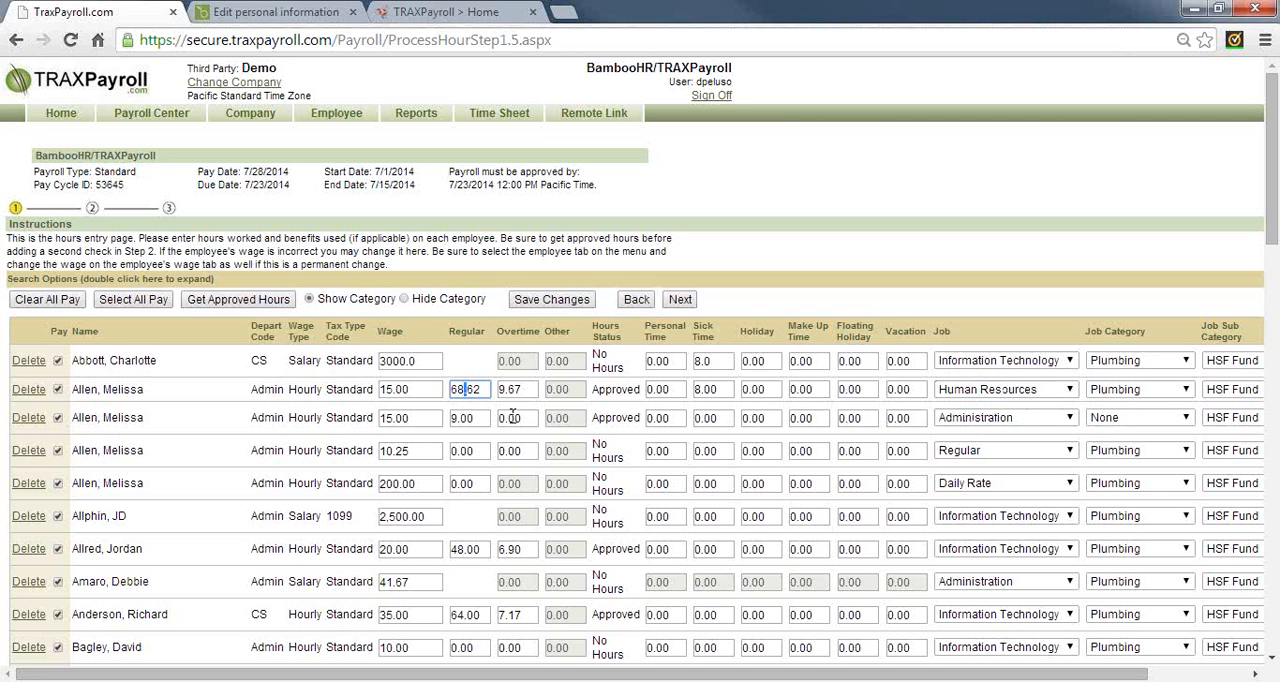
left_click(482, 418)
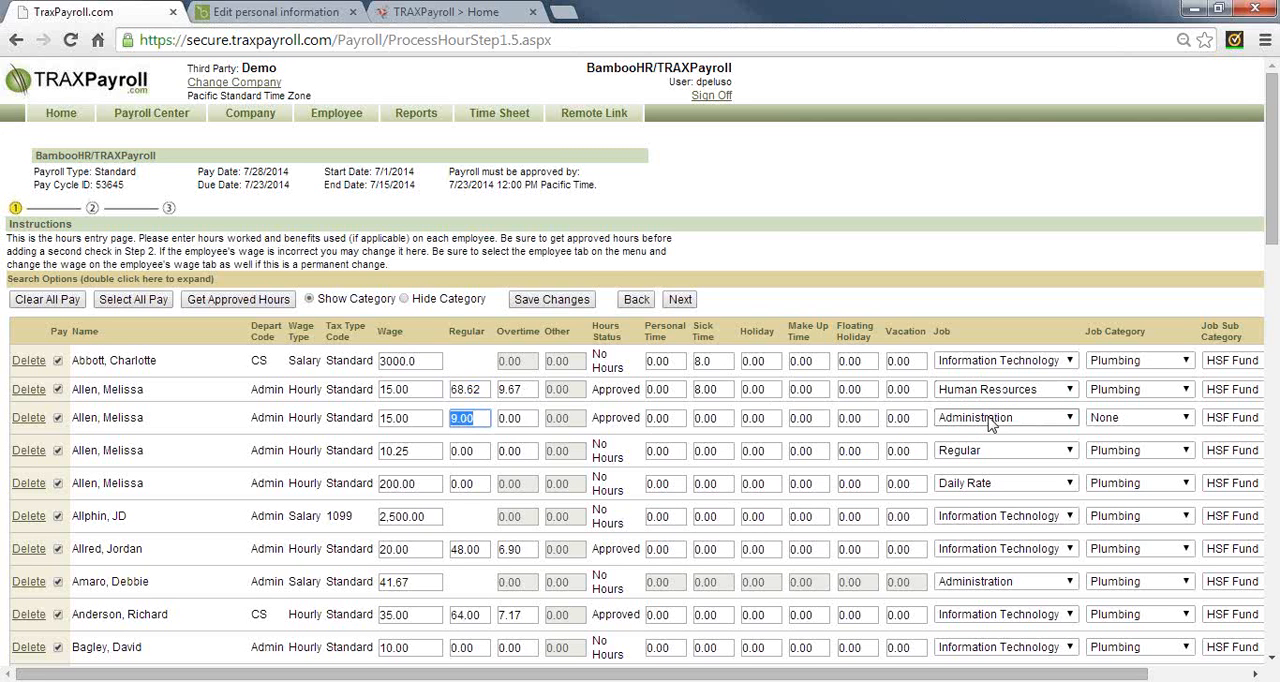
left_click(398, 388)
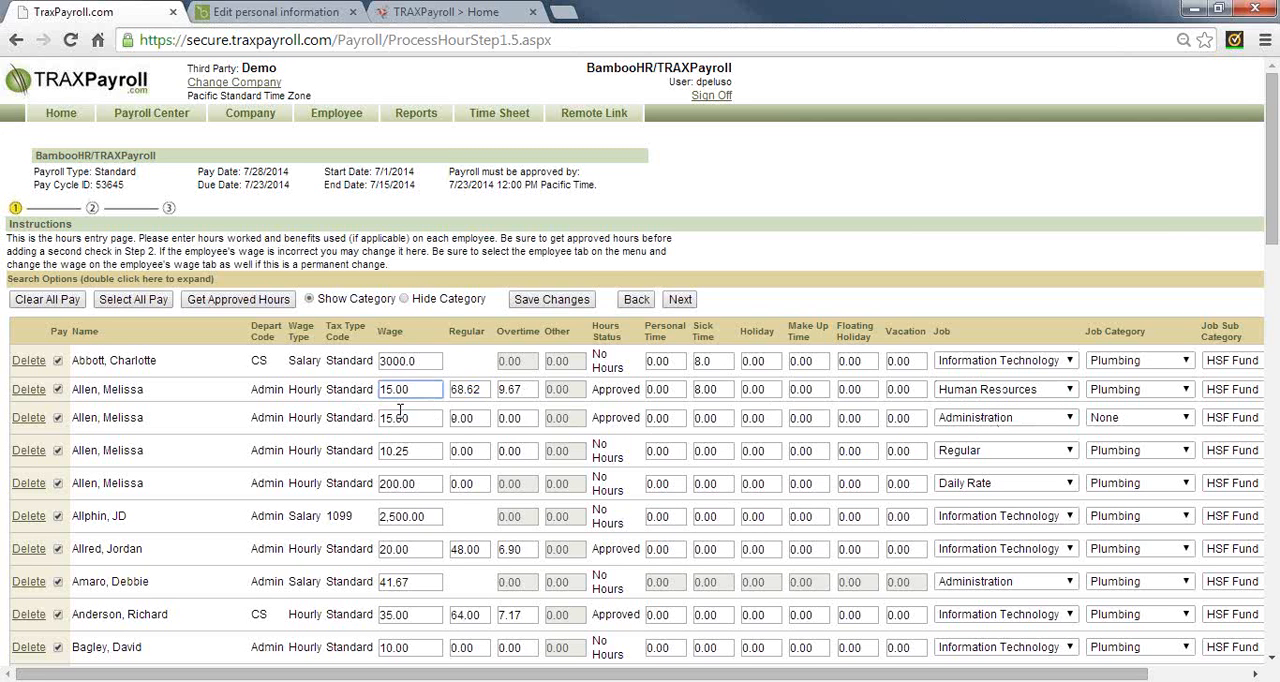
left_click(401, 416)
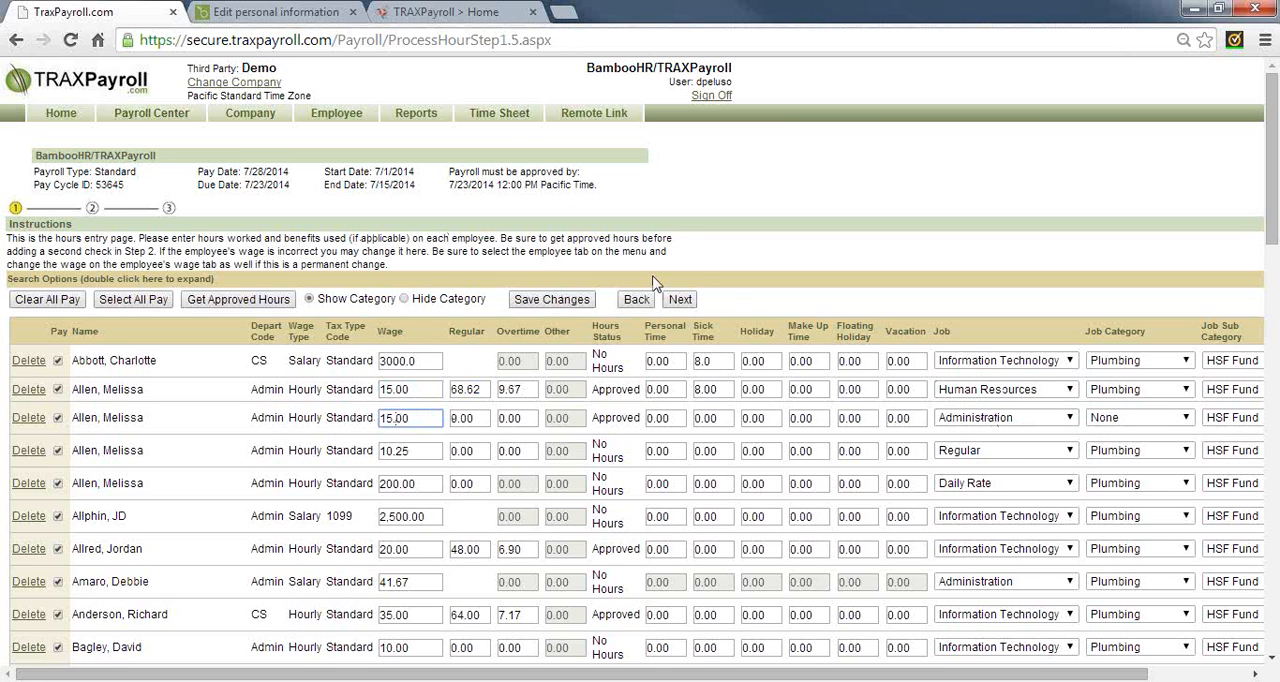
left_click(679, 300)
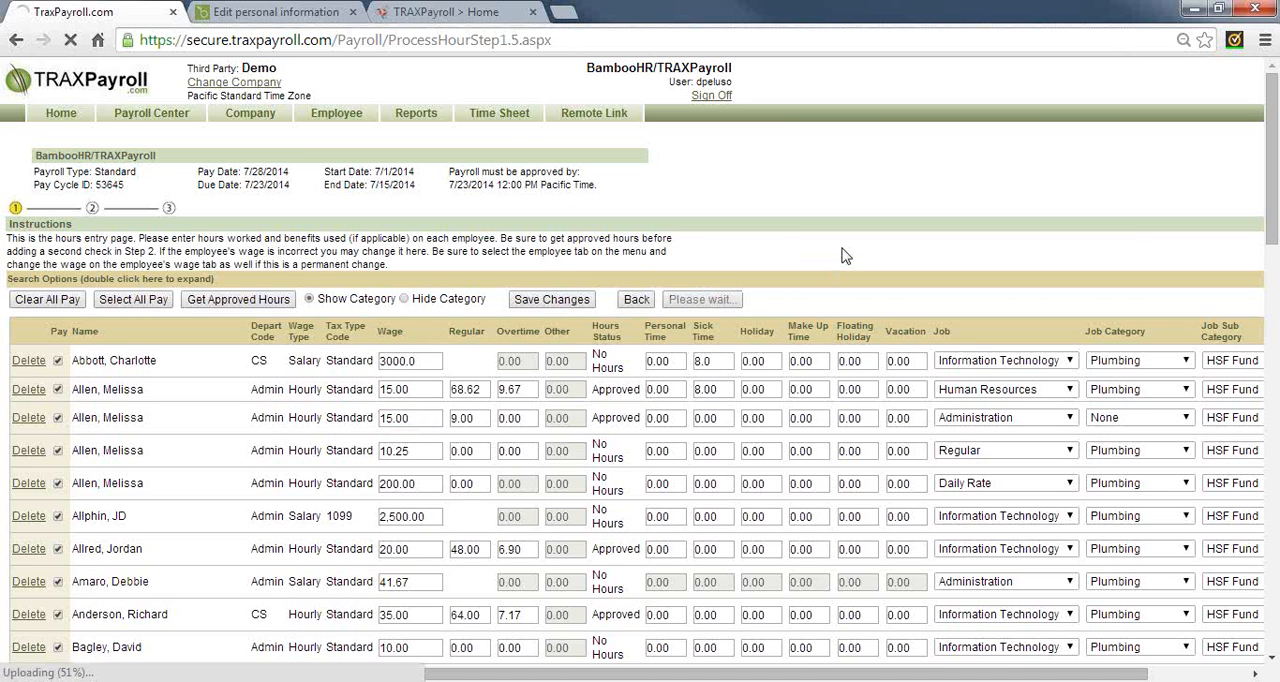
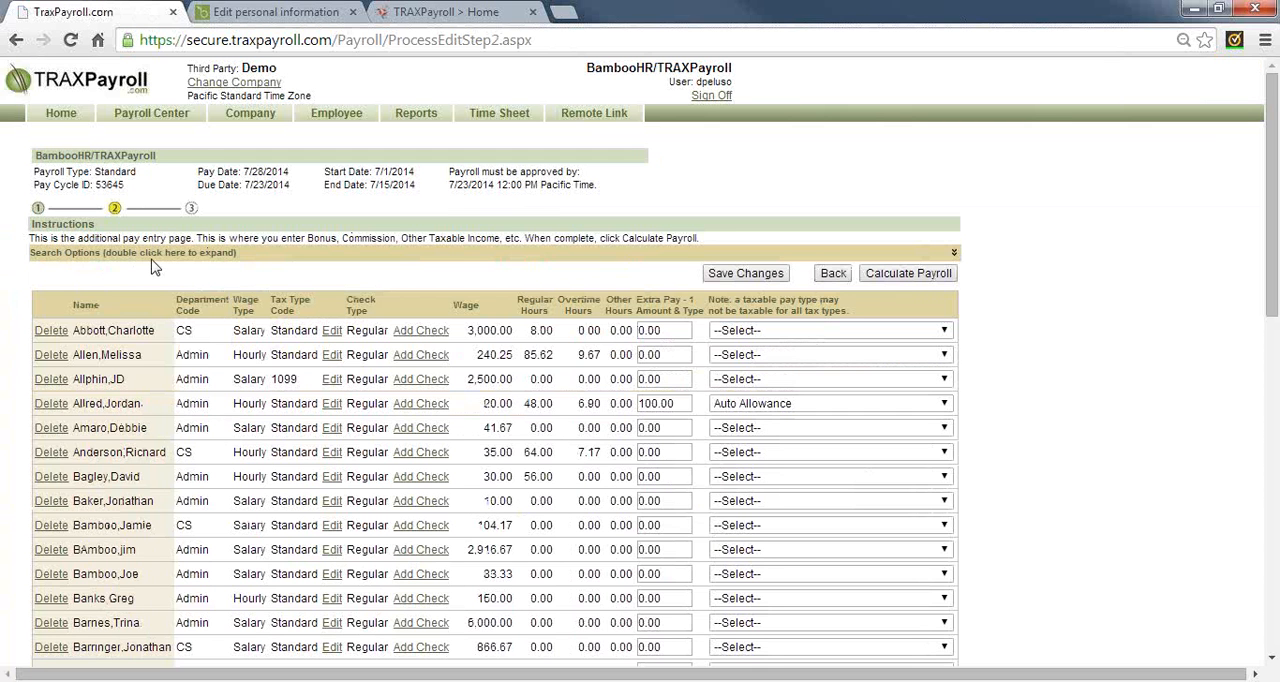
Give the employee in the first payroll row an extra pay of 25.0 as Expense and save the changes
left_click(756, 332)
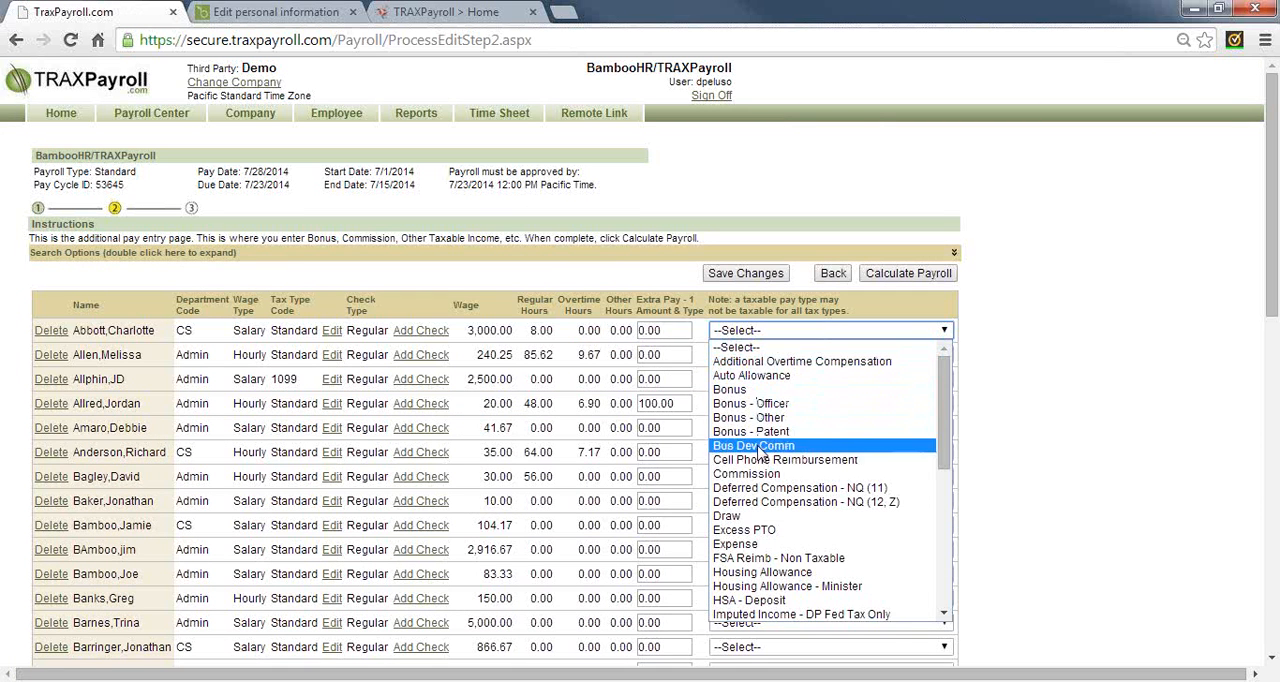
scroll(765, 545, "down", 4)
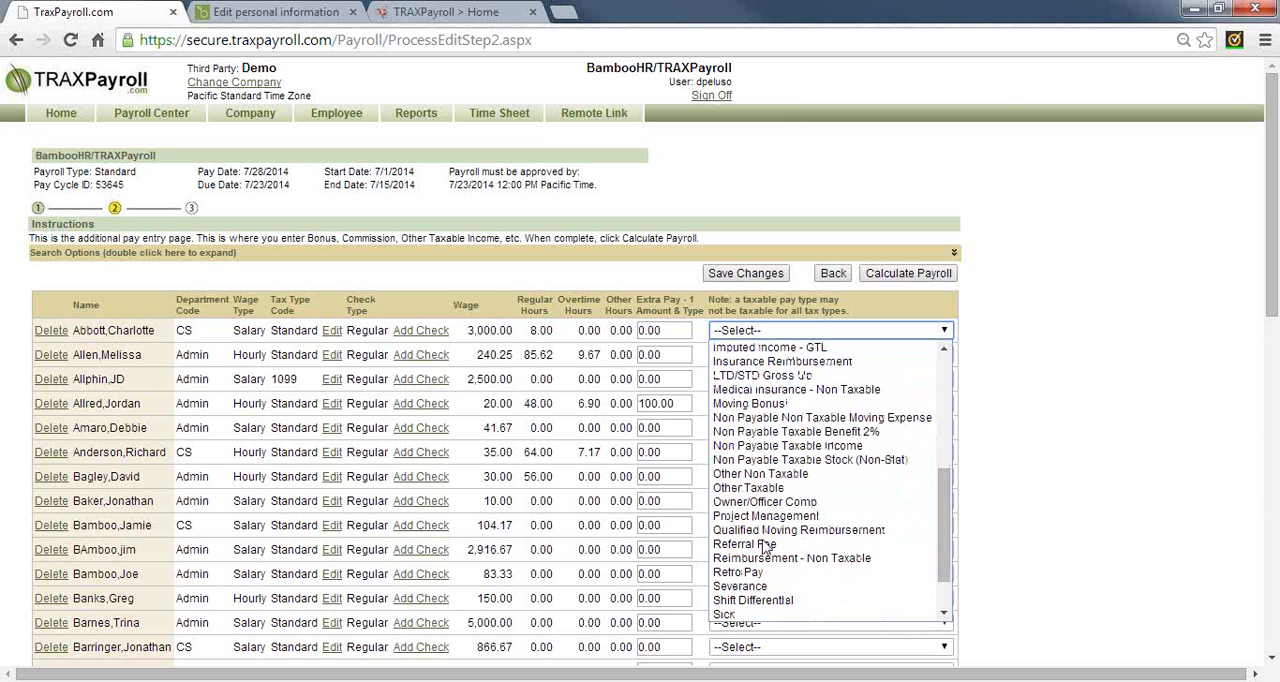
scroll(766, 546, "down", 2)
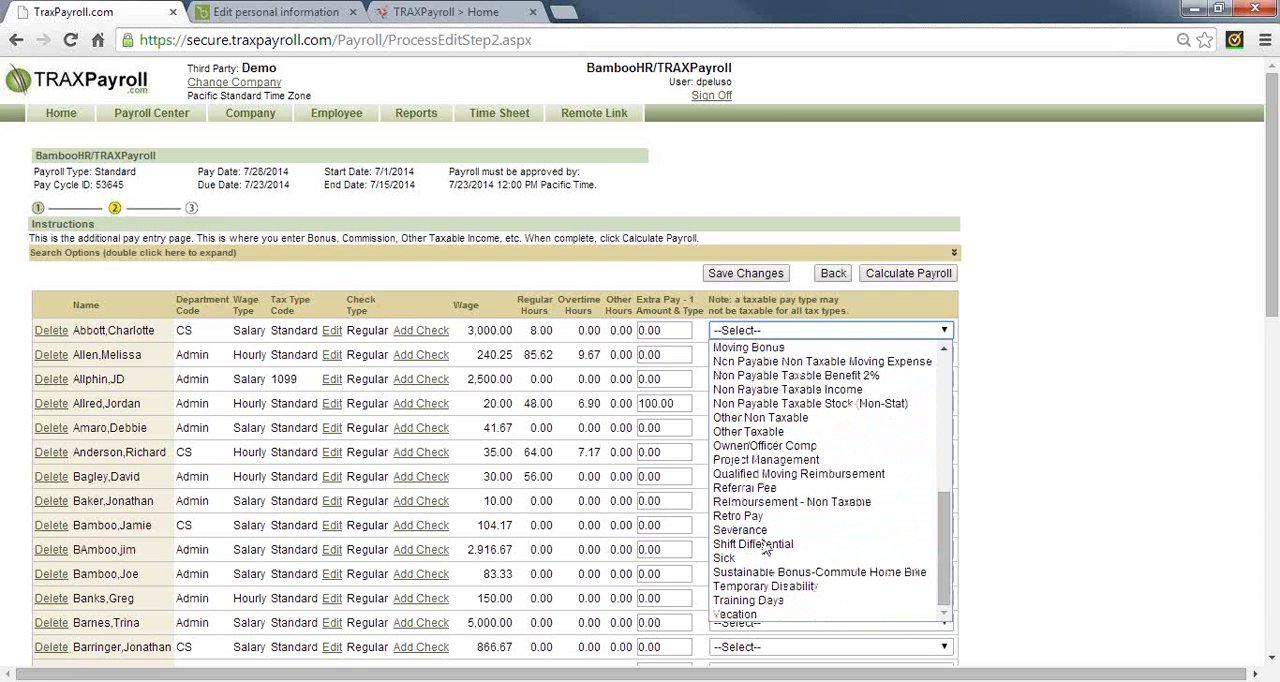
scroll(765, 546, "up", 7)
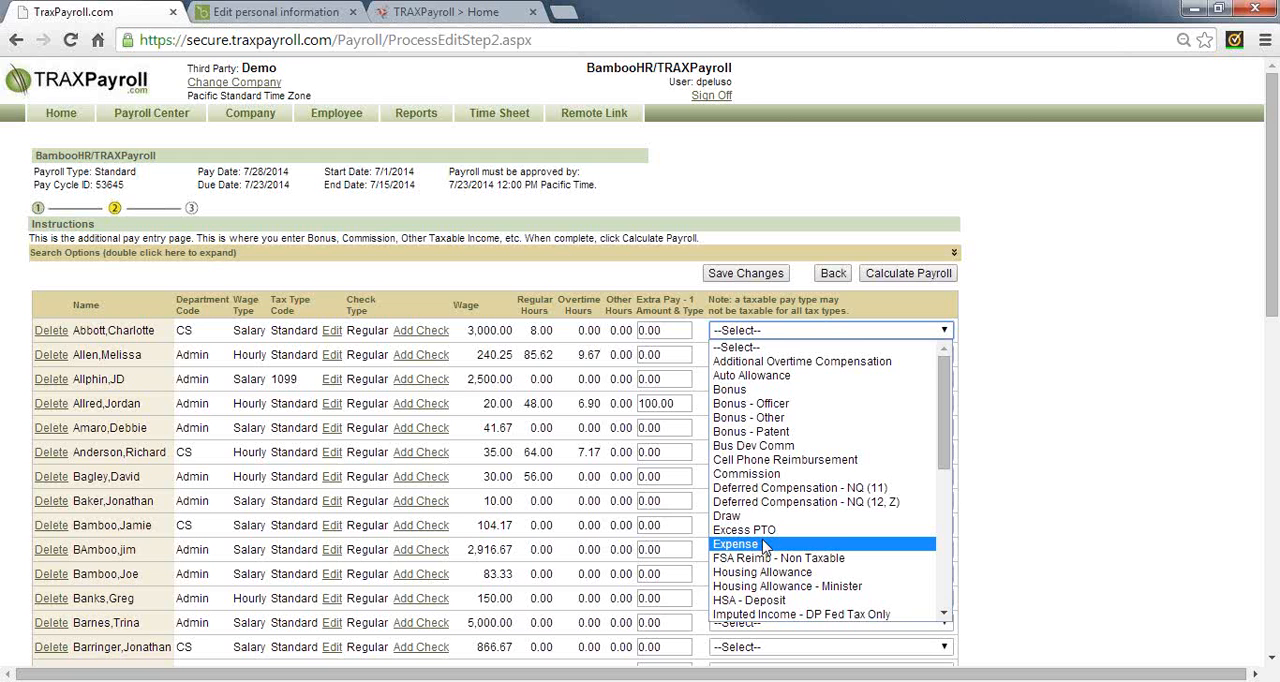
left_click(765, 546)
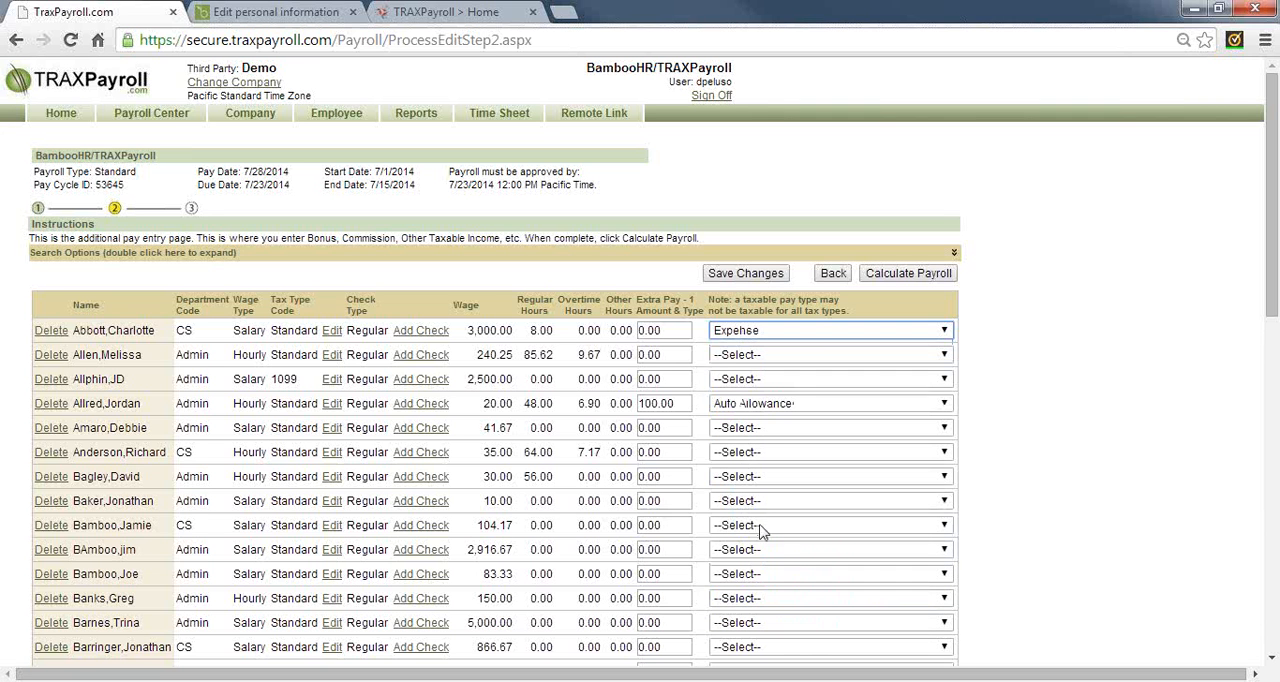
left_click(662, 331)
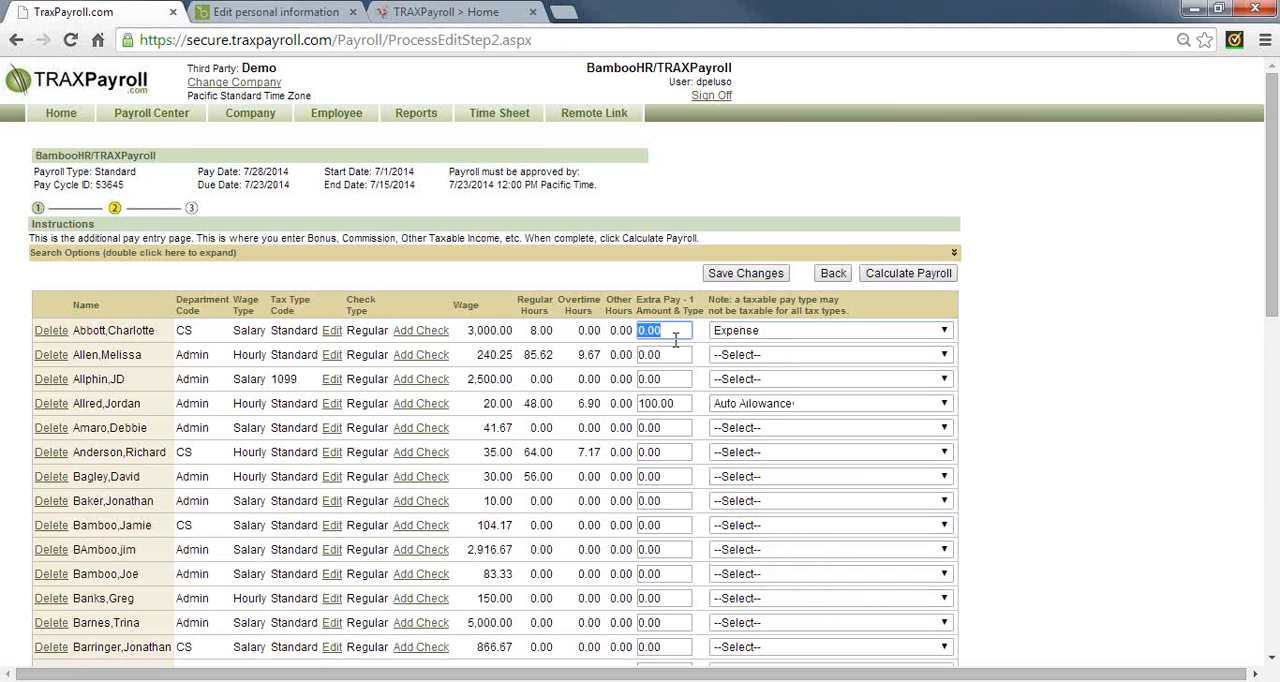
type("25.0")
key("Tab")
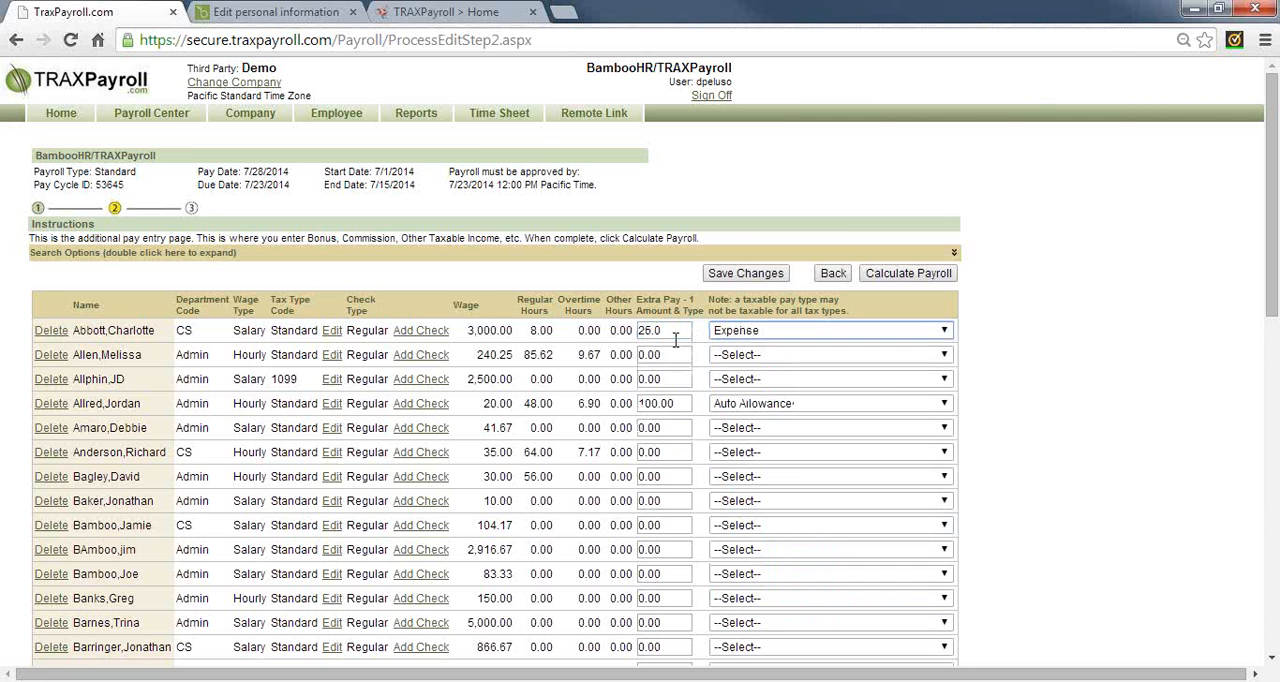
left_click(752, 280)
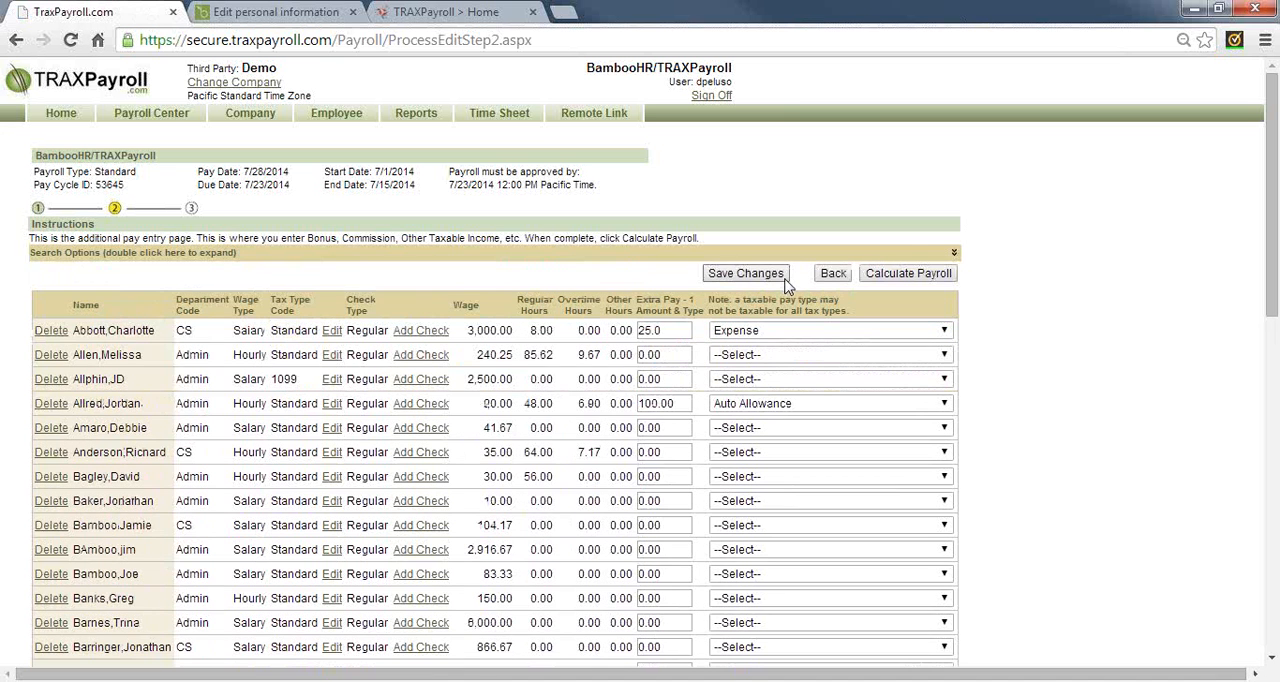
Open the first employee's pay cycle override and add a second extra pay of 120.00 as Cell Phone Reimbursement
left_click(332, 332)
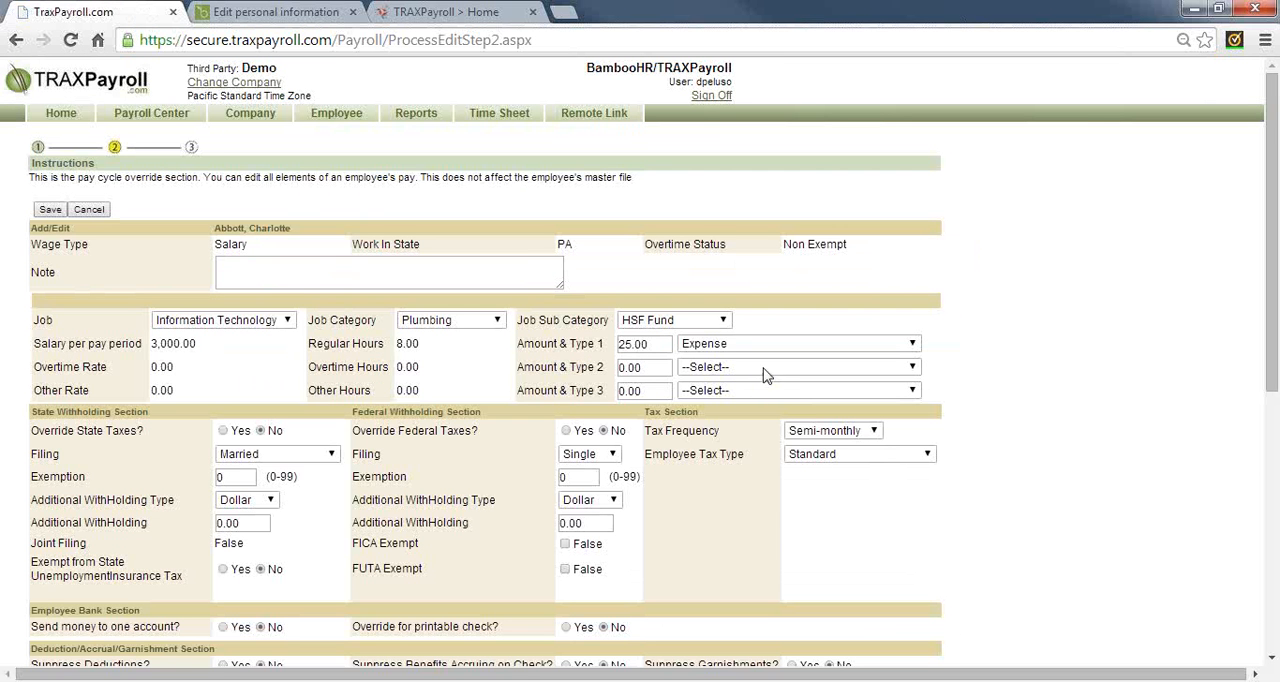
left_click(655, 366)
left_click_drag(655, 366, 611, 366)
left_click(697, 367)
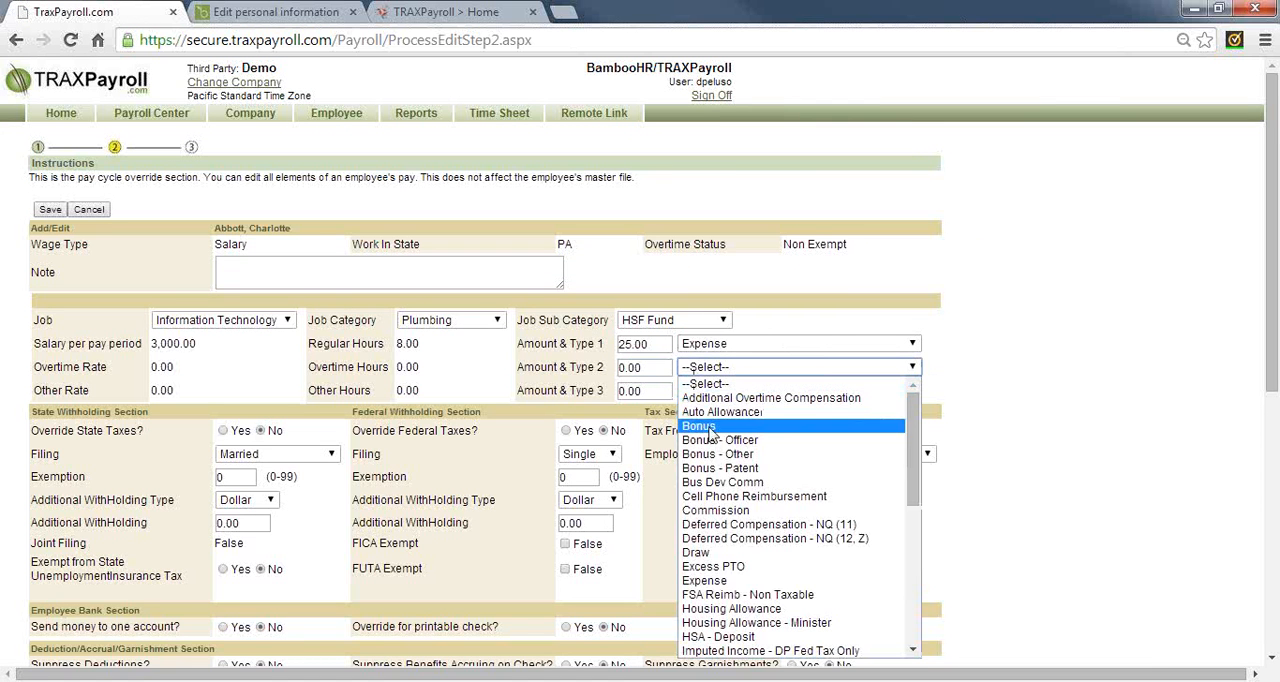
left_click(712, 496)
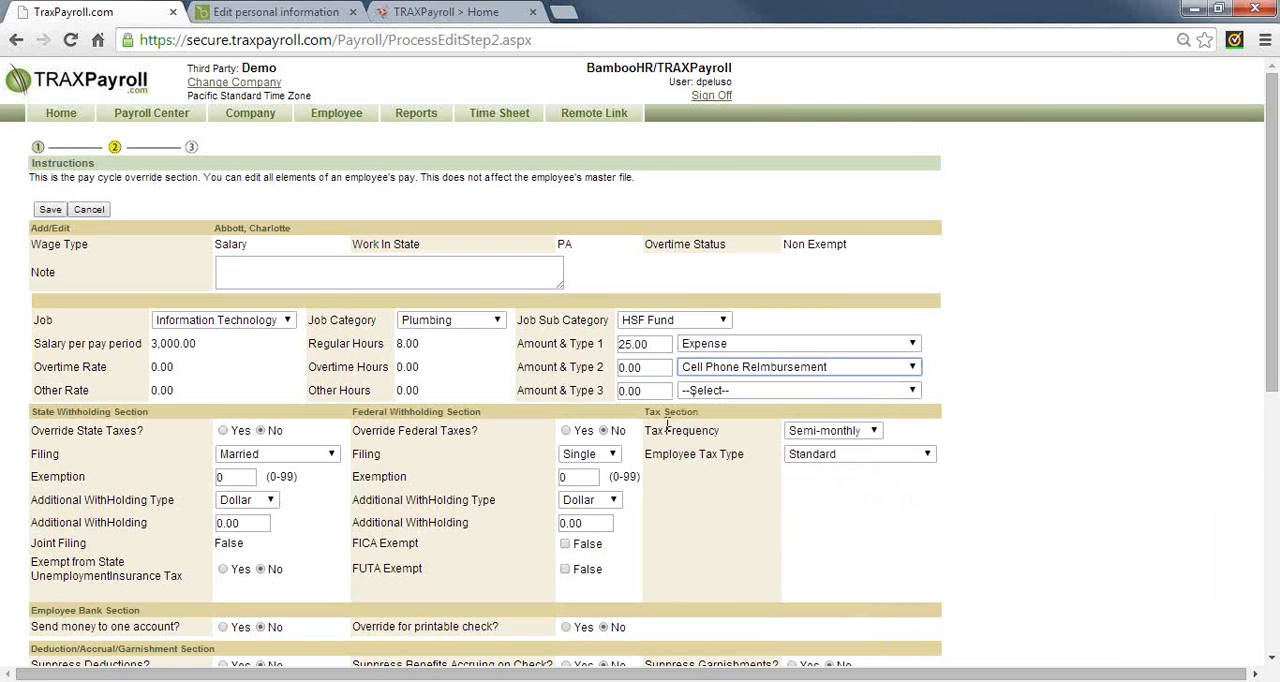
double_click(632, 370)
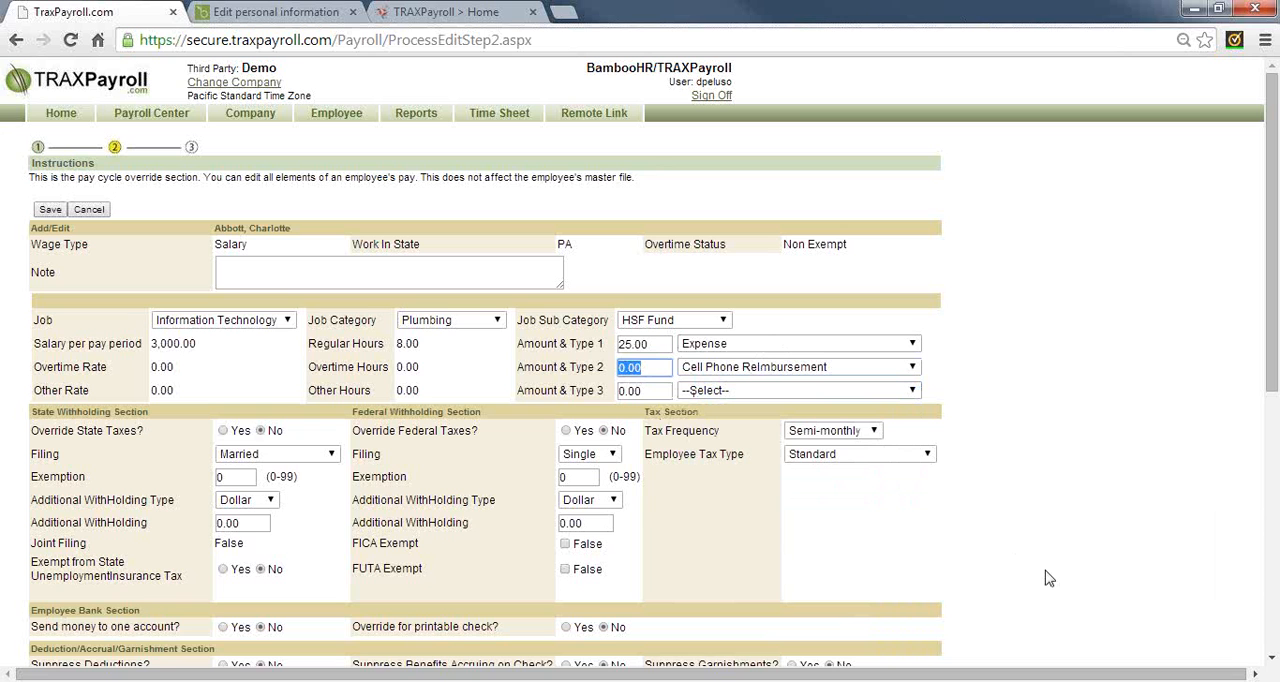
type("120.00")
key("Tab")
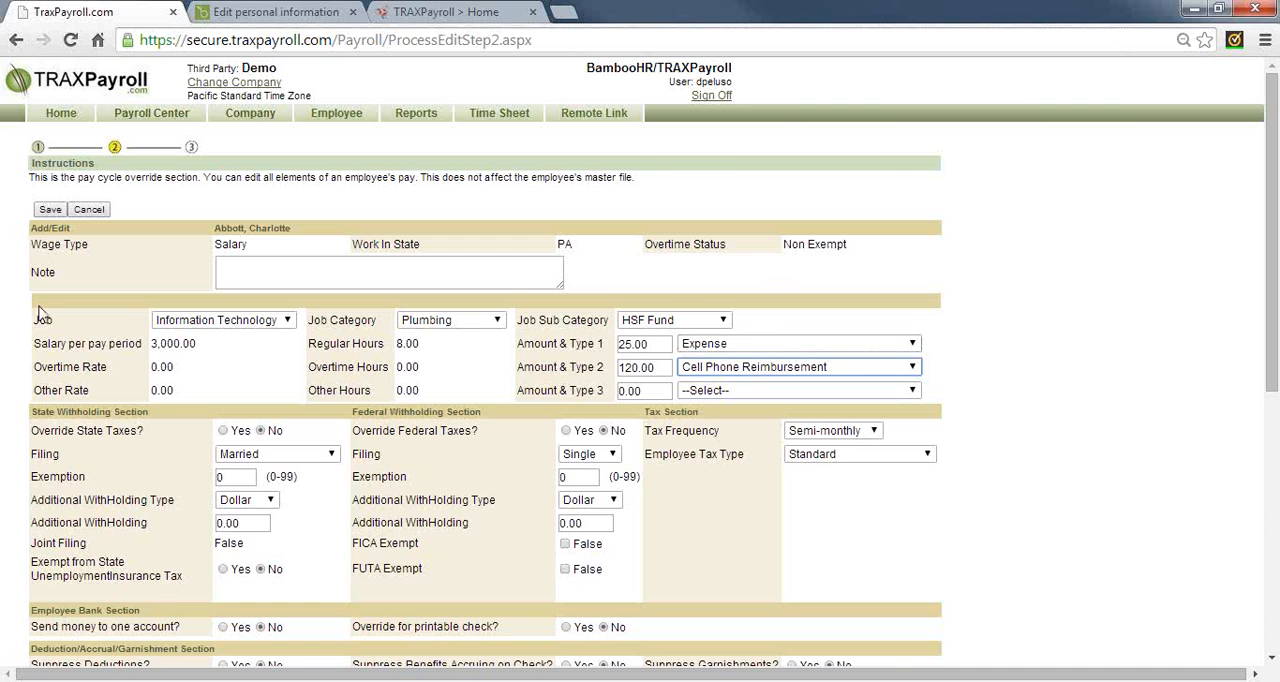
Set the additional state withholding in the pay cycle override to 25.0 with the Dollar type
left_click(678, 499)
scroll(678, 499, "down", 2)
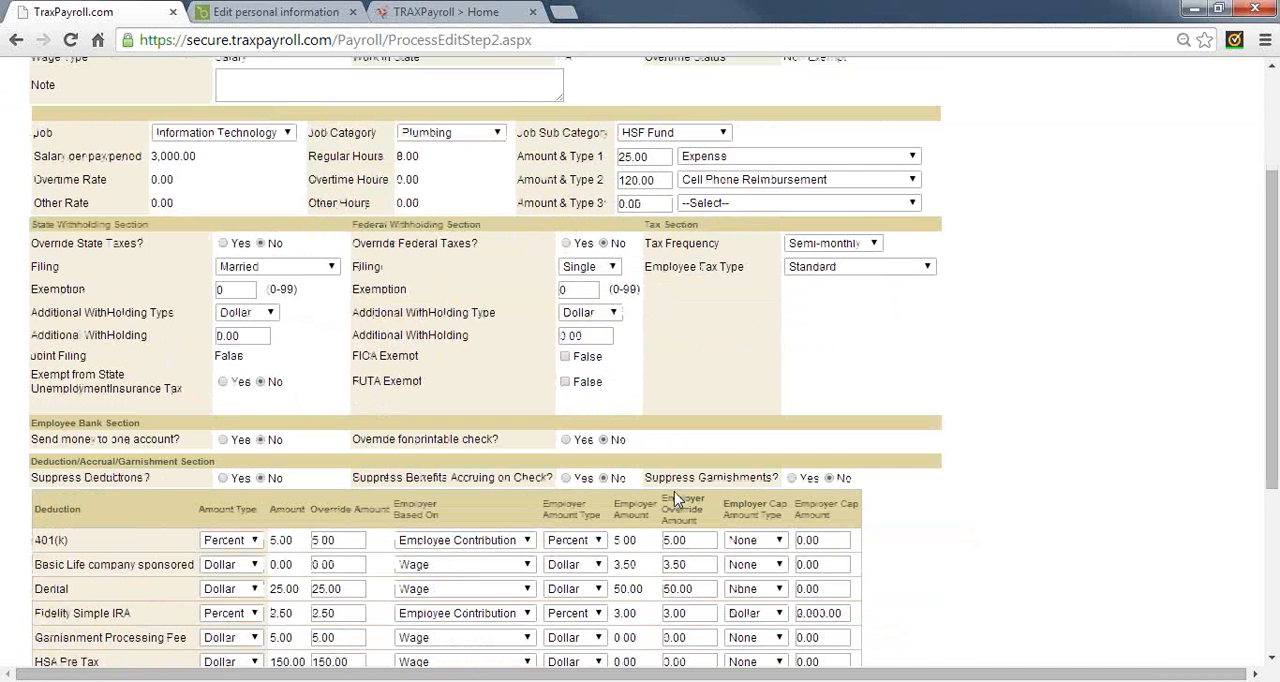
double_click(376, 243)
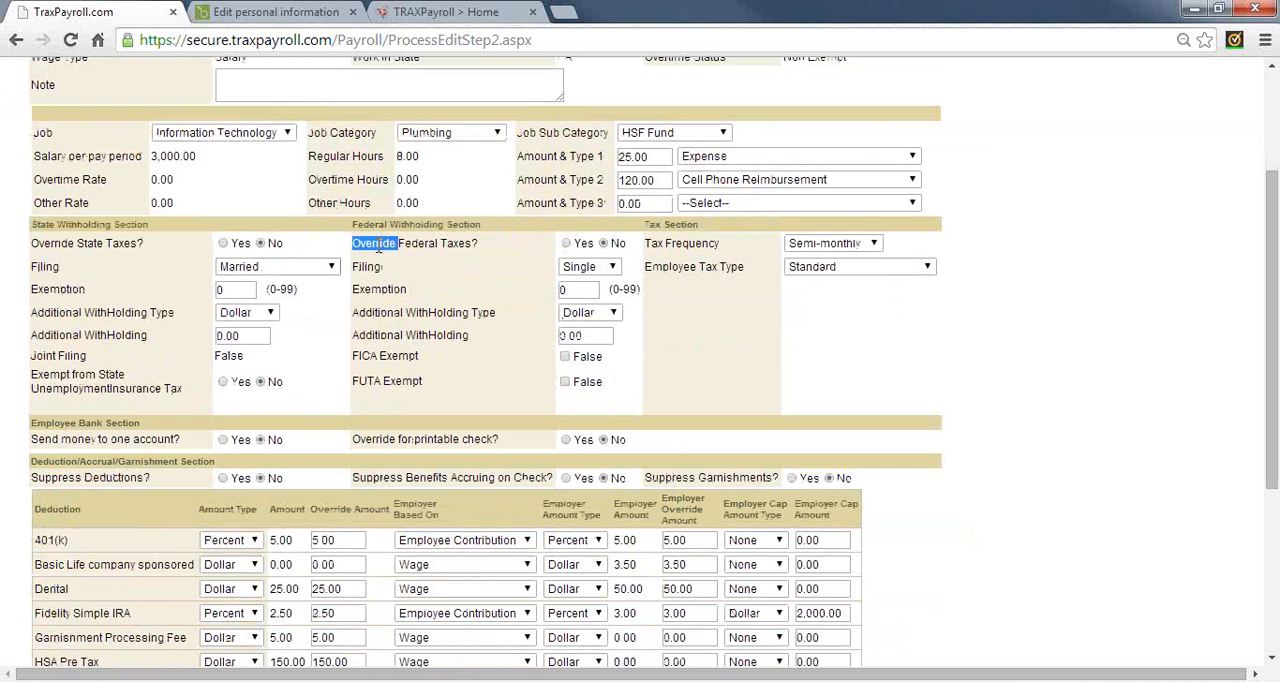
double_click(42, 243)
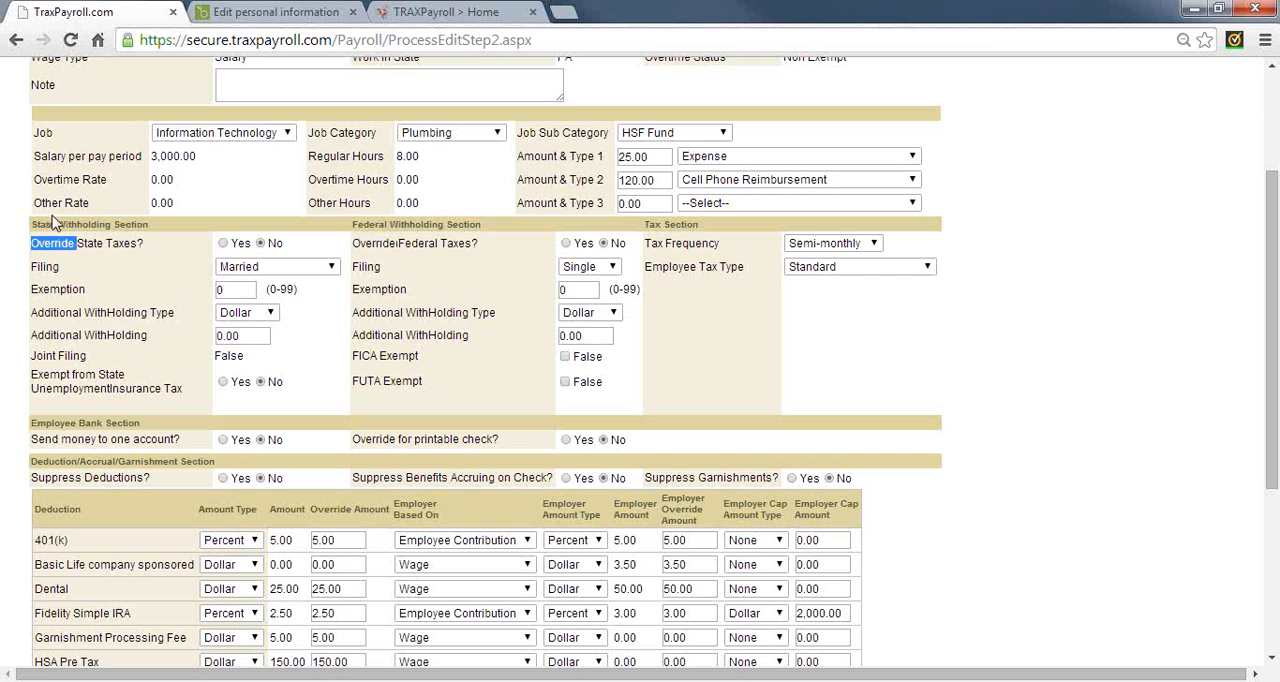
left_click(270, 312)
left_click(234, 324)
key("Tab")
type("25")
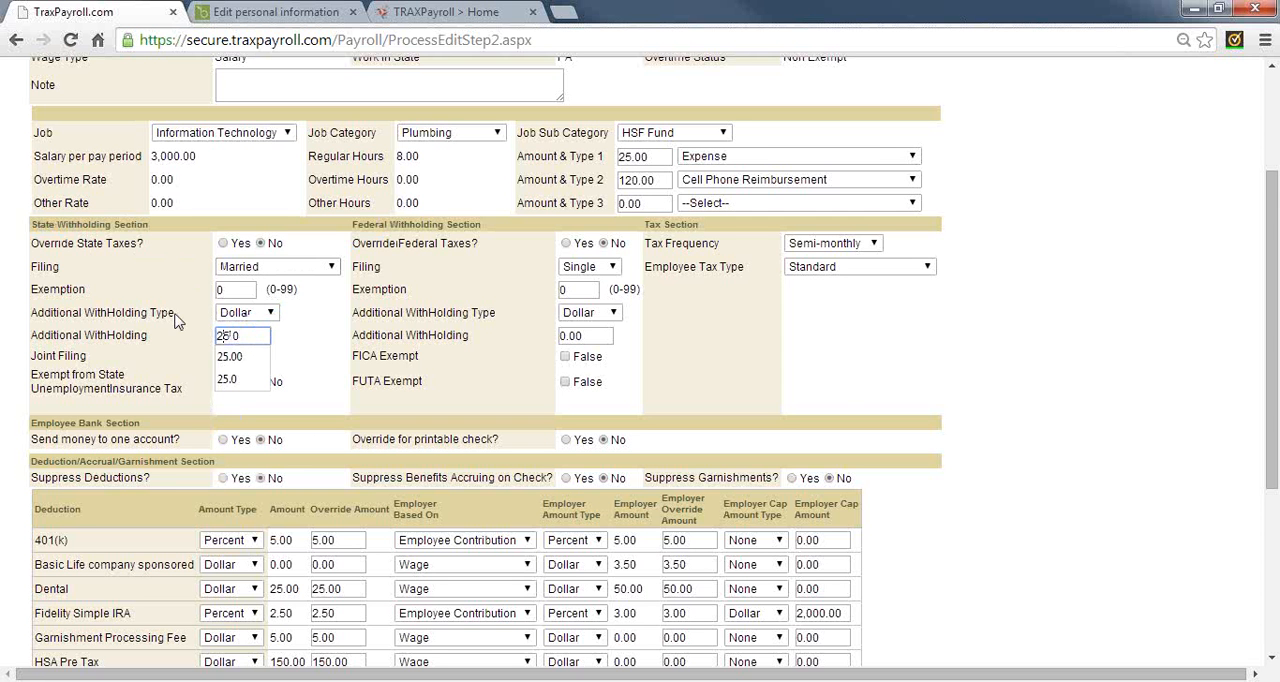
left_click(337, 337)
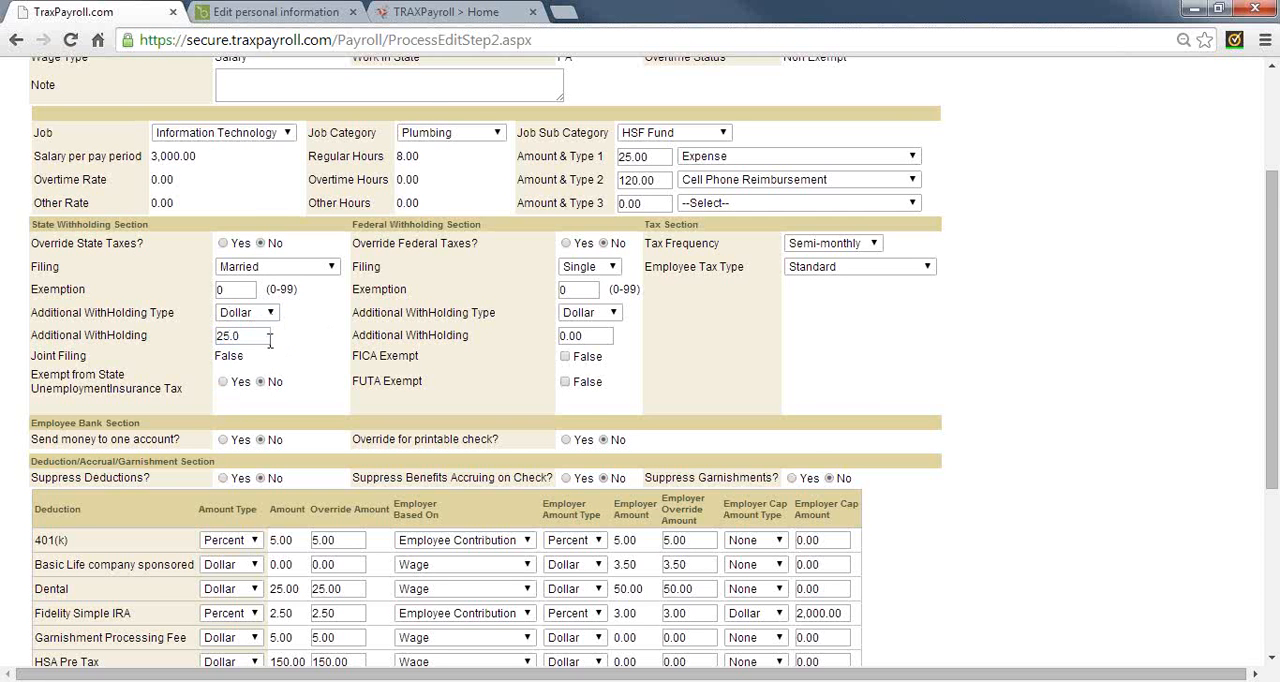
Set the override amount of the Dental deduction to 50.00 and check the printable check override option
scroll(270, 340, "down", 5)
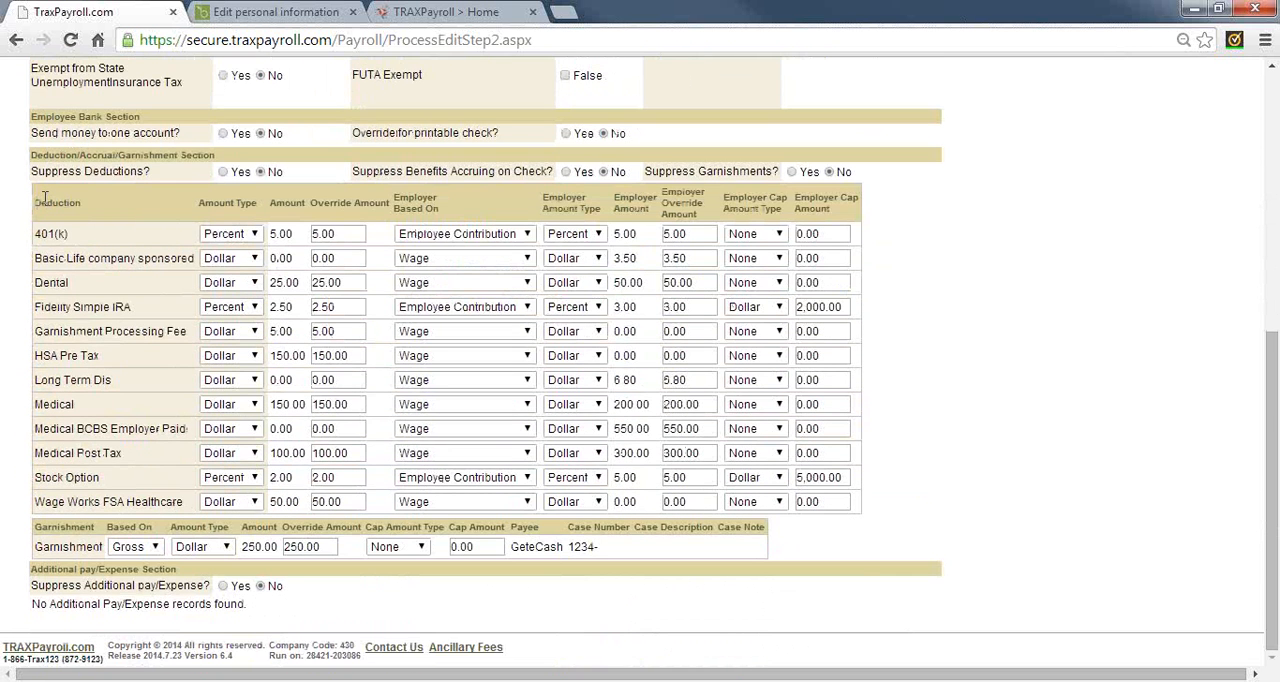
double_click(45, 201)
left_click_drag(350, 282, 308, 282)
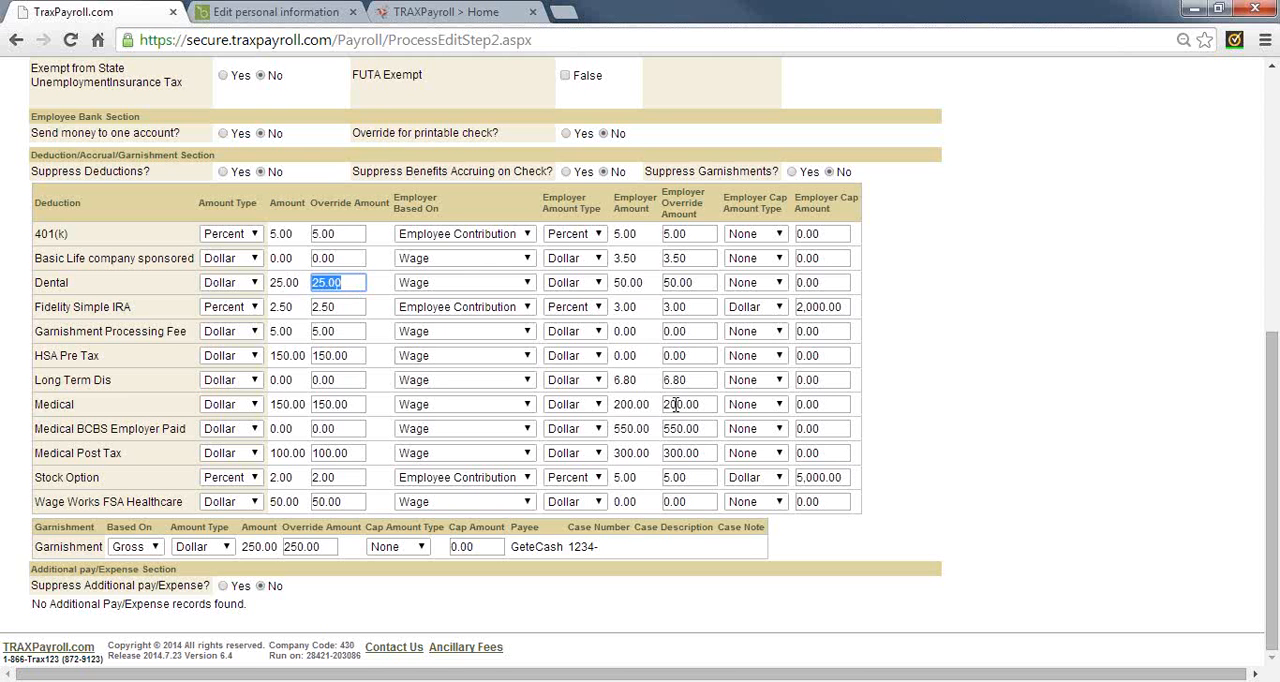
type("50.00")
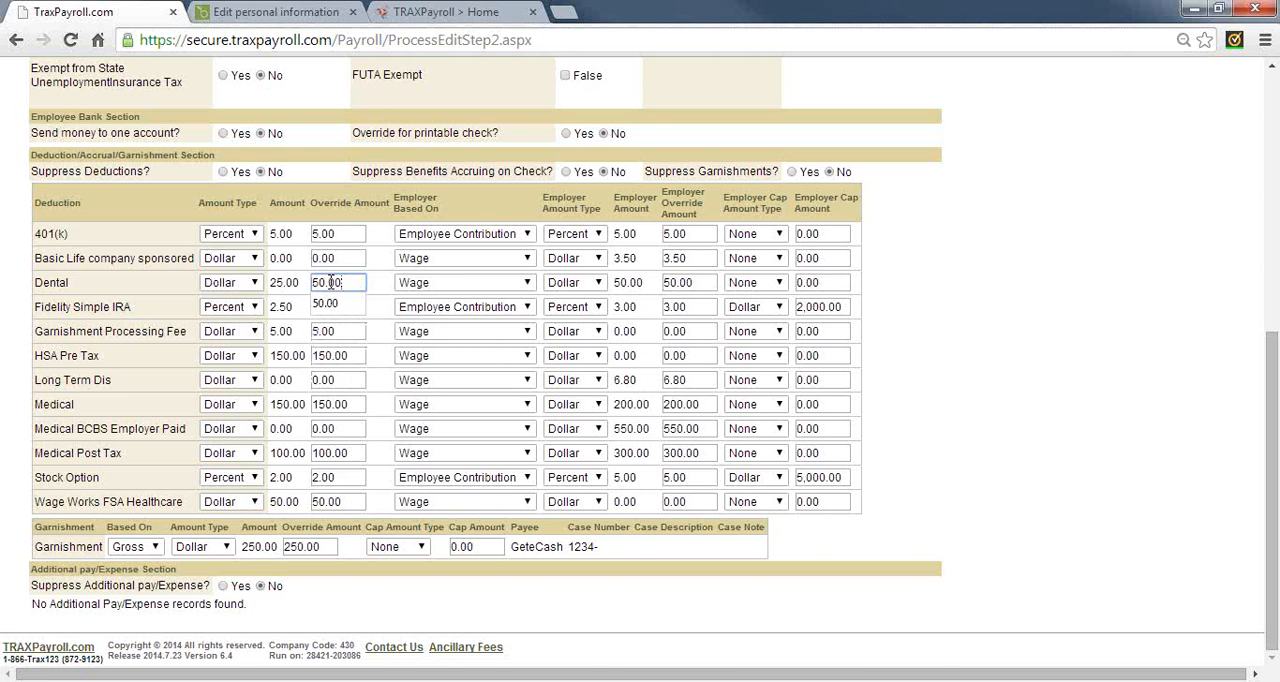
scroll(340, 280, "up", 2)
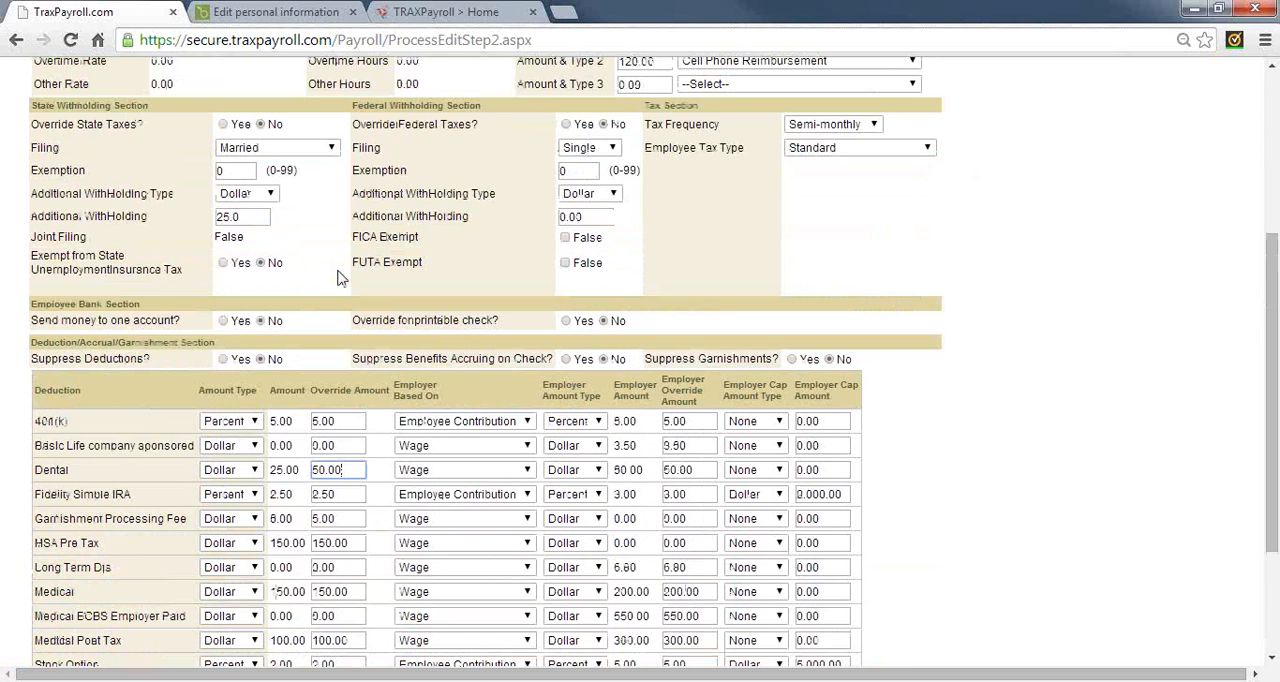
double_click(441, 319)
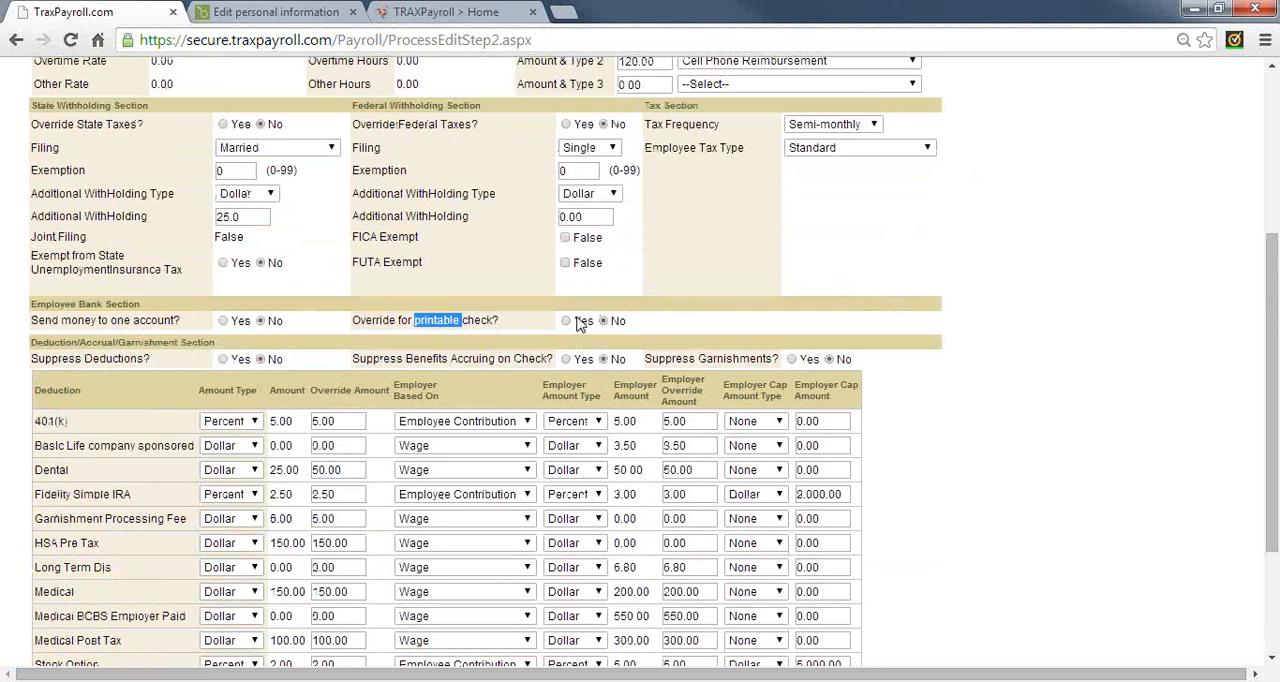
Enter the note "expense for computer supplies" in the employee's pay cycle override and save it
scroll(578, 323, "up", 2)
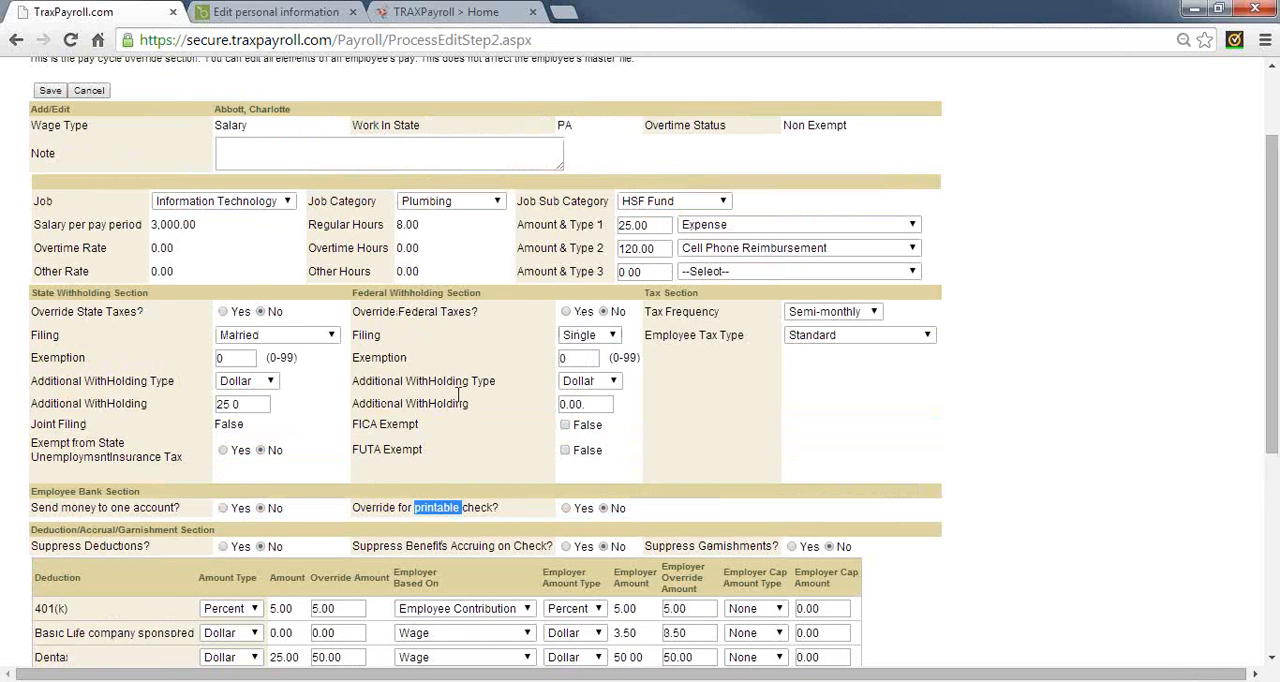
scroll(205, 265, "up", 1)
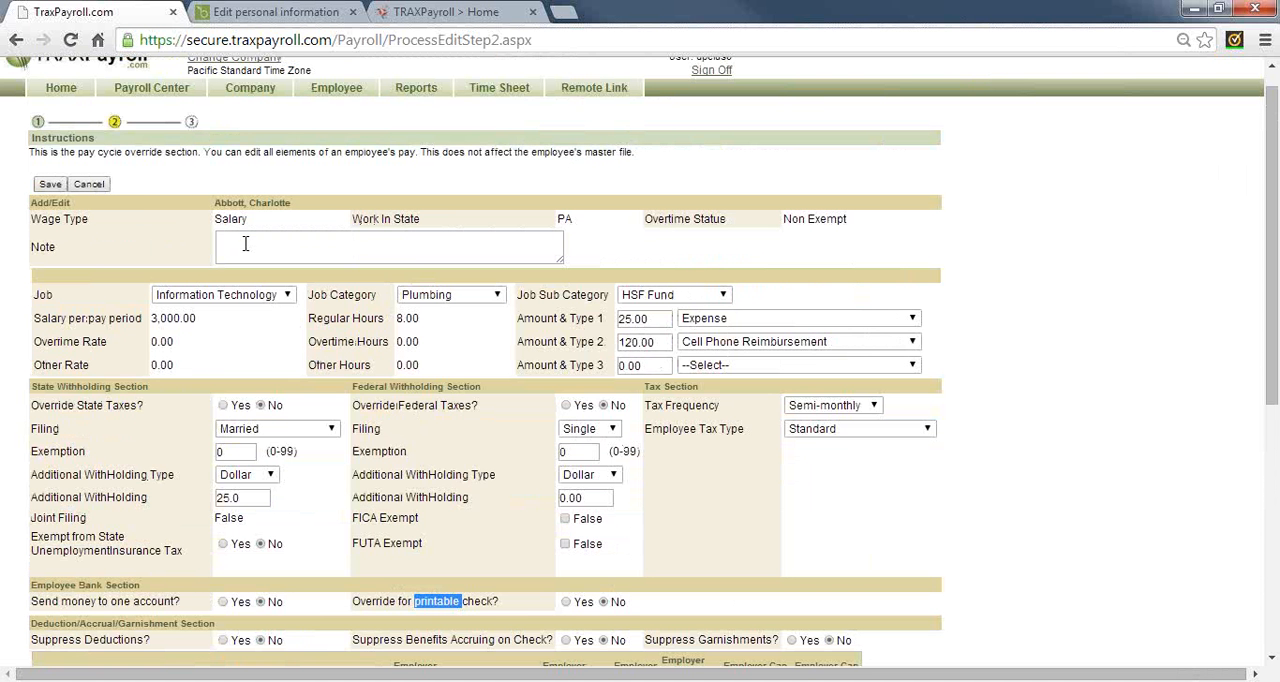
left_click(245, 243)
type("thank you")
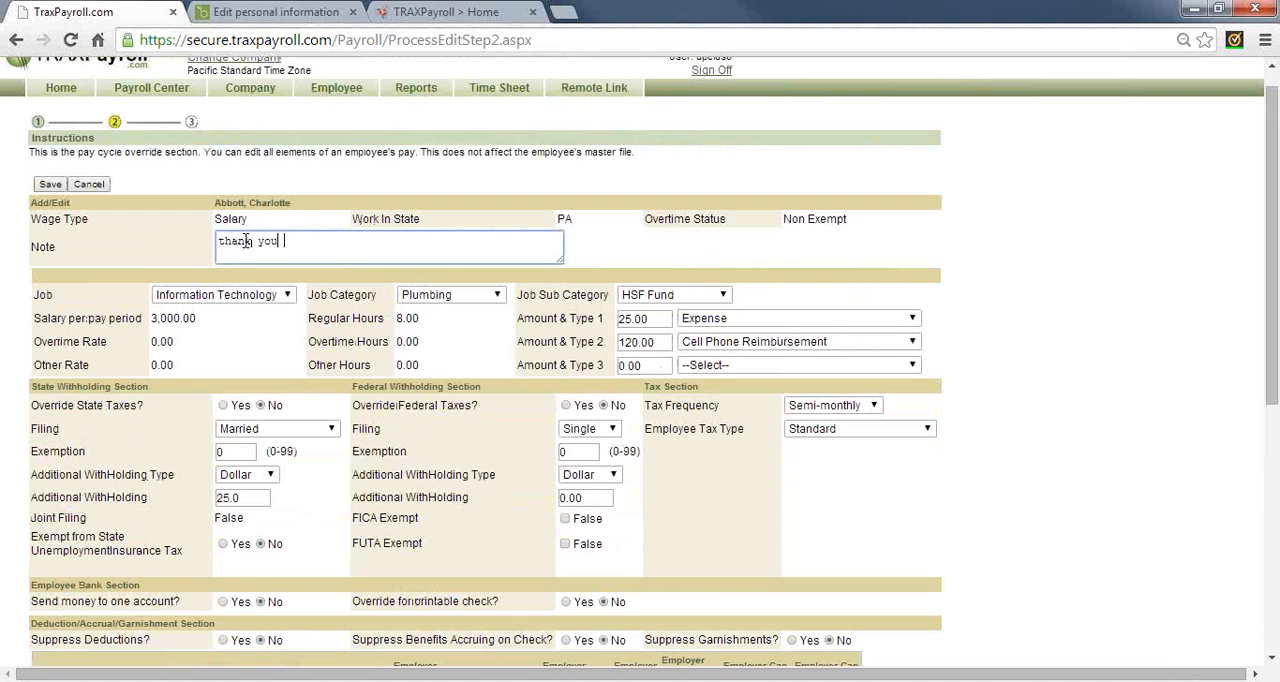
key("BackSpace")
key("BackSpace")
key("BackSpace")
key("BackSpace")
key("BackSpace")
key("BackSpace")
key("BackSpace")
key("BackSpace")
key("BackSpace")
type("expense for c")
type("u")
type("mputer suppli")
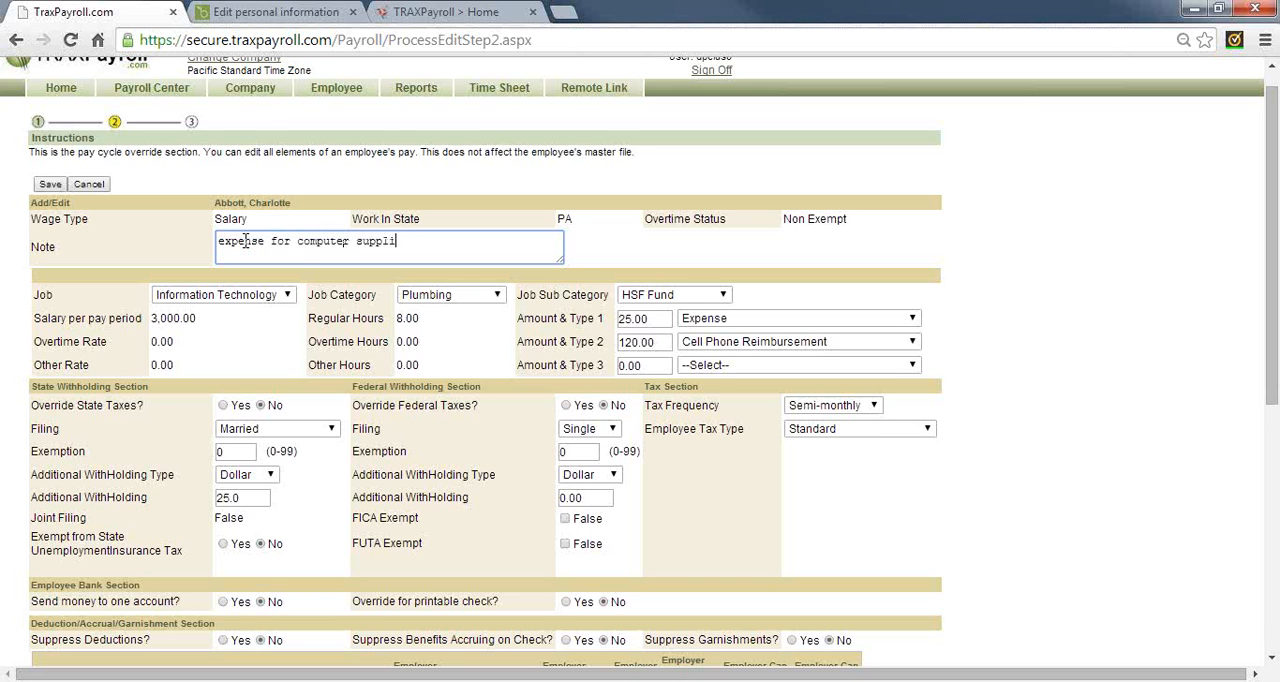
type("es")
left_click(50, 185)
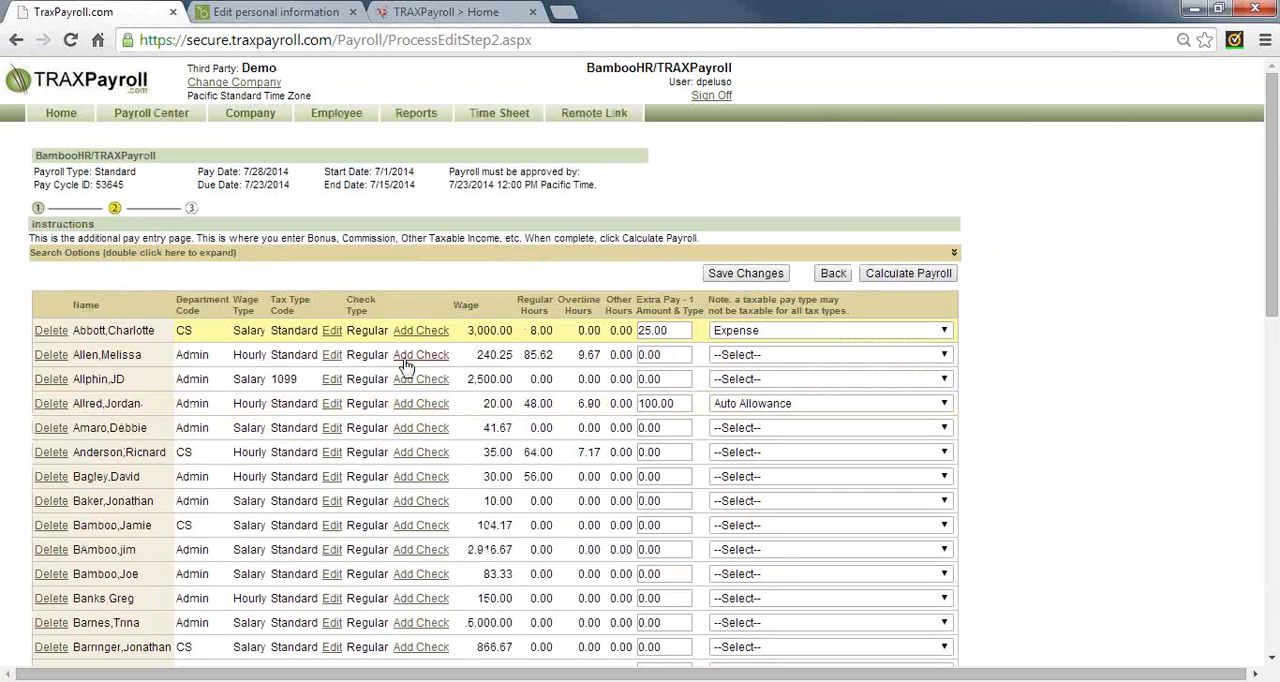
Start an additional check for the first employee with a Bonus of 2500 and a Quarterly tax frequency
left_click(419, 331)
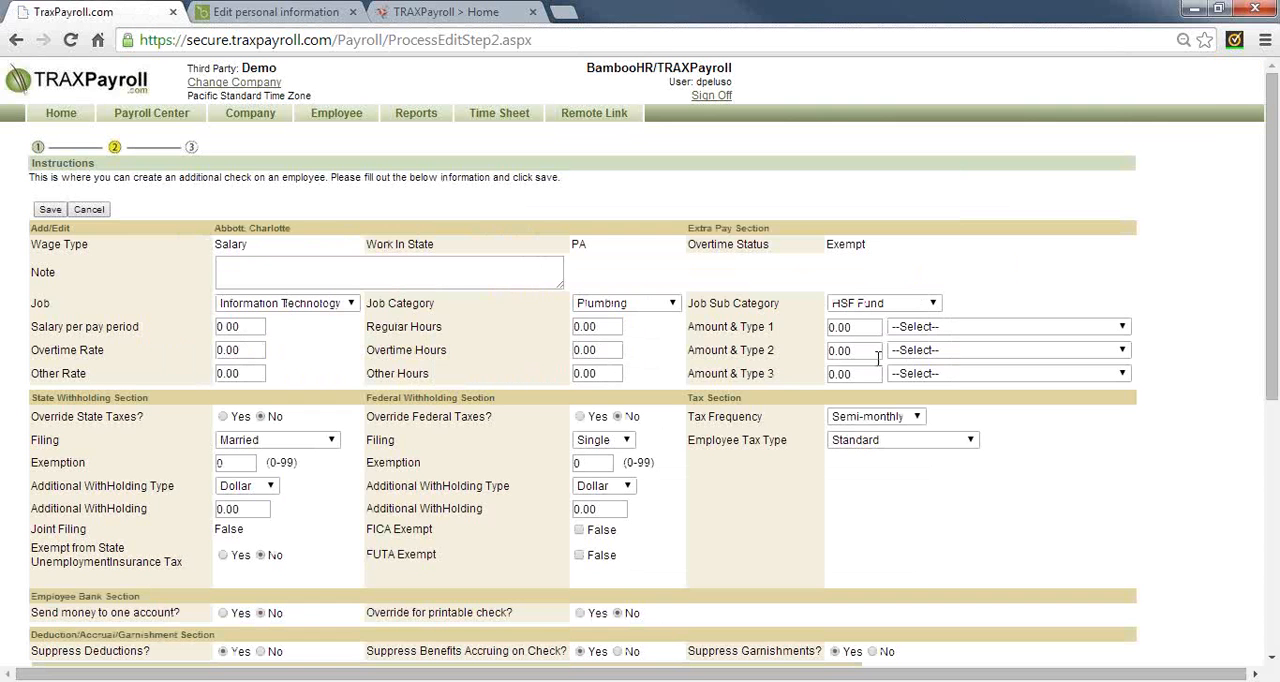
left_click(868, 328)
type("2")
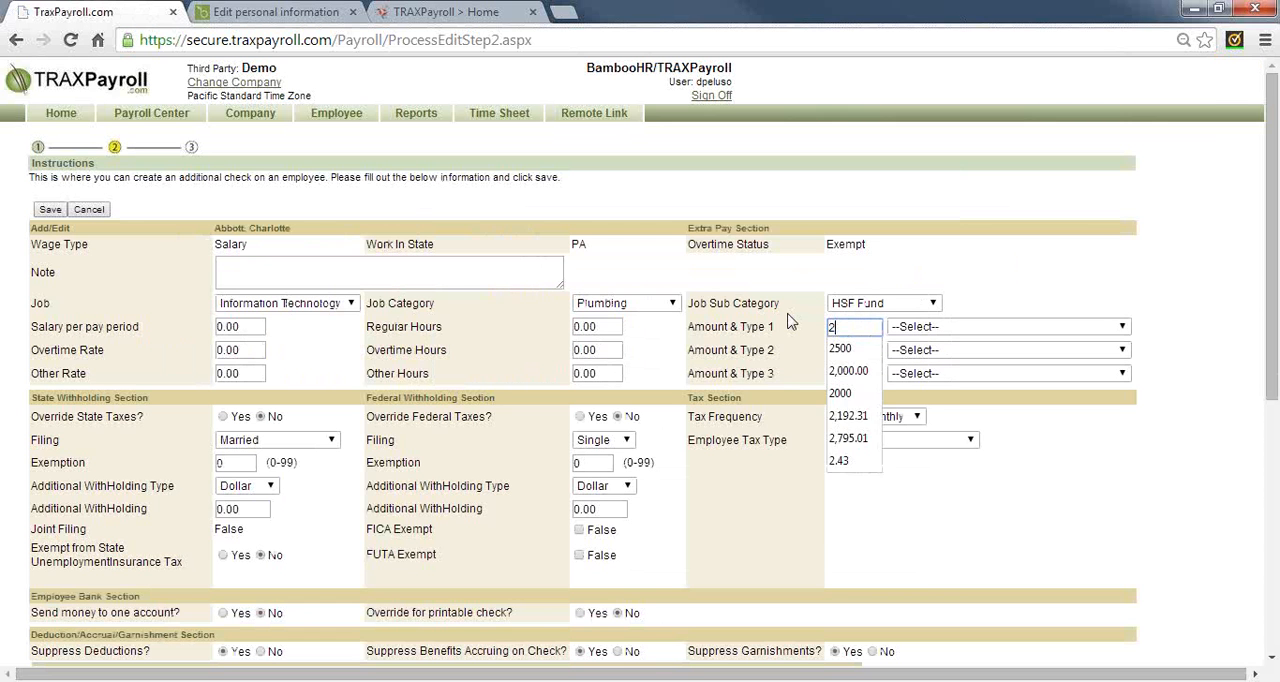
type("500")
key("Tab")
key("Down")
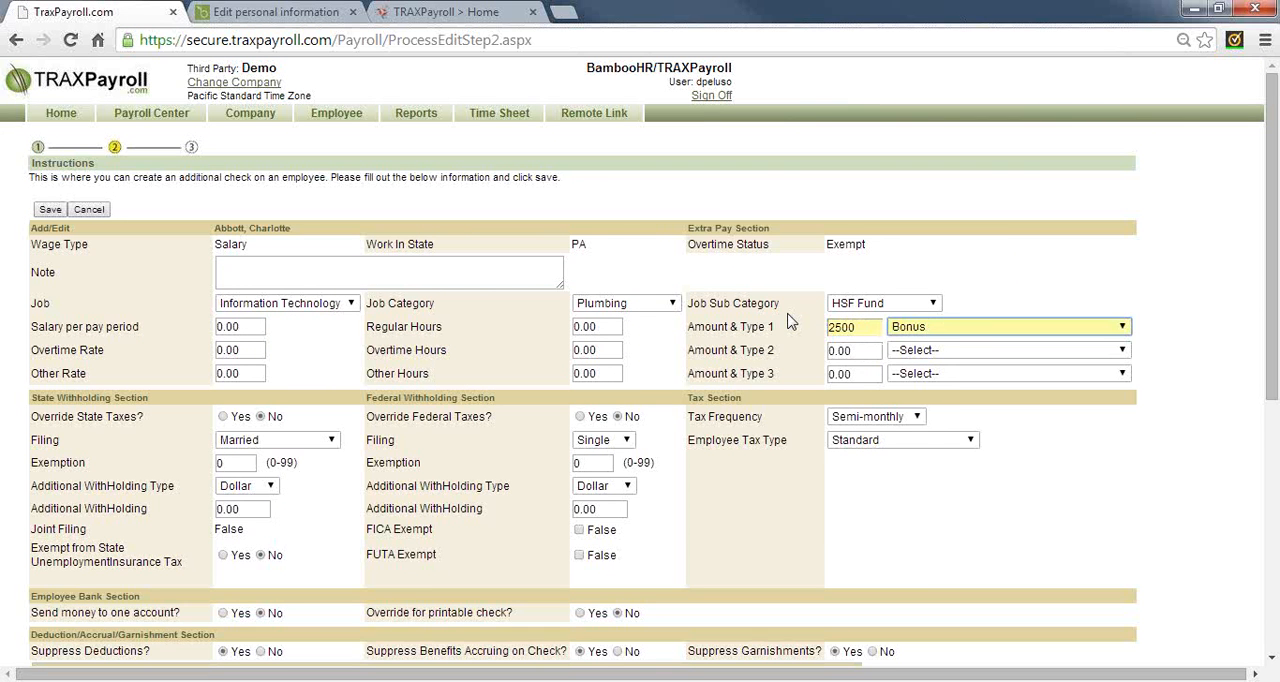
left_click(917, 417)
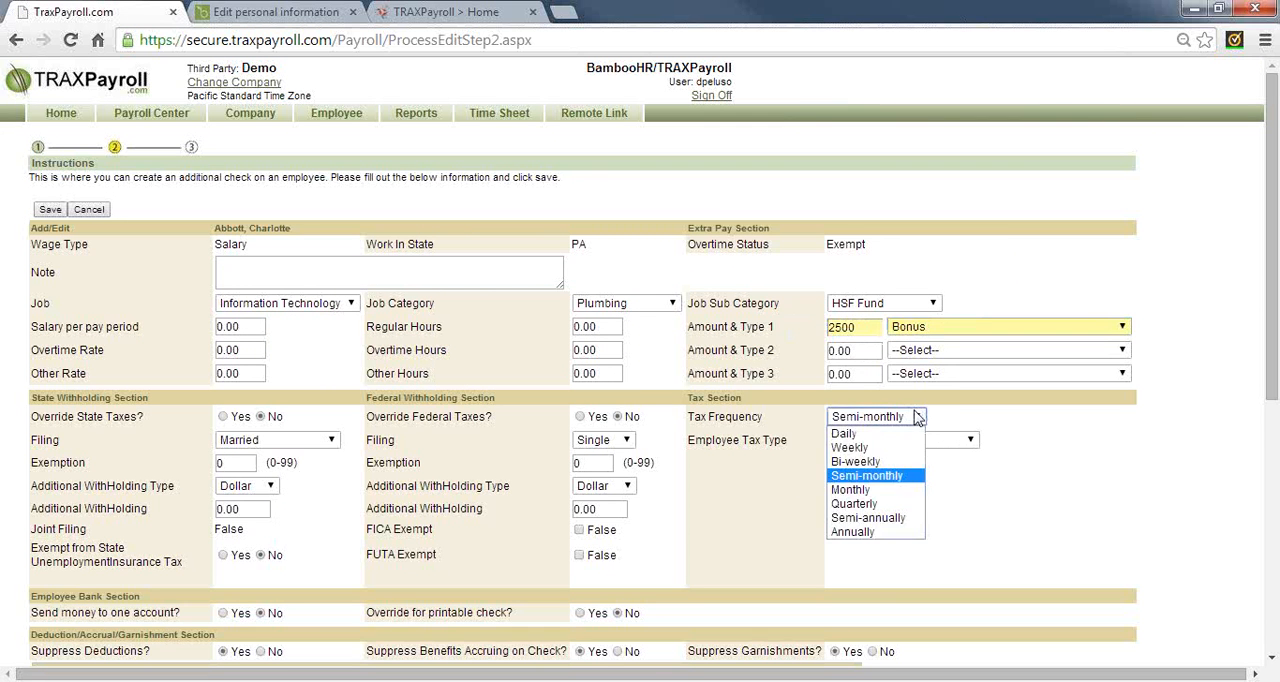
left_click(858, 503)
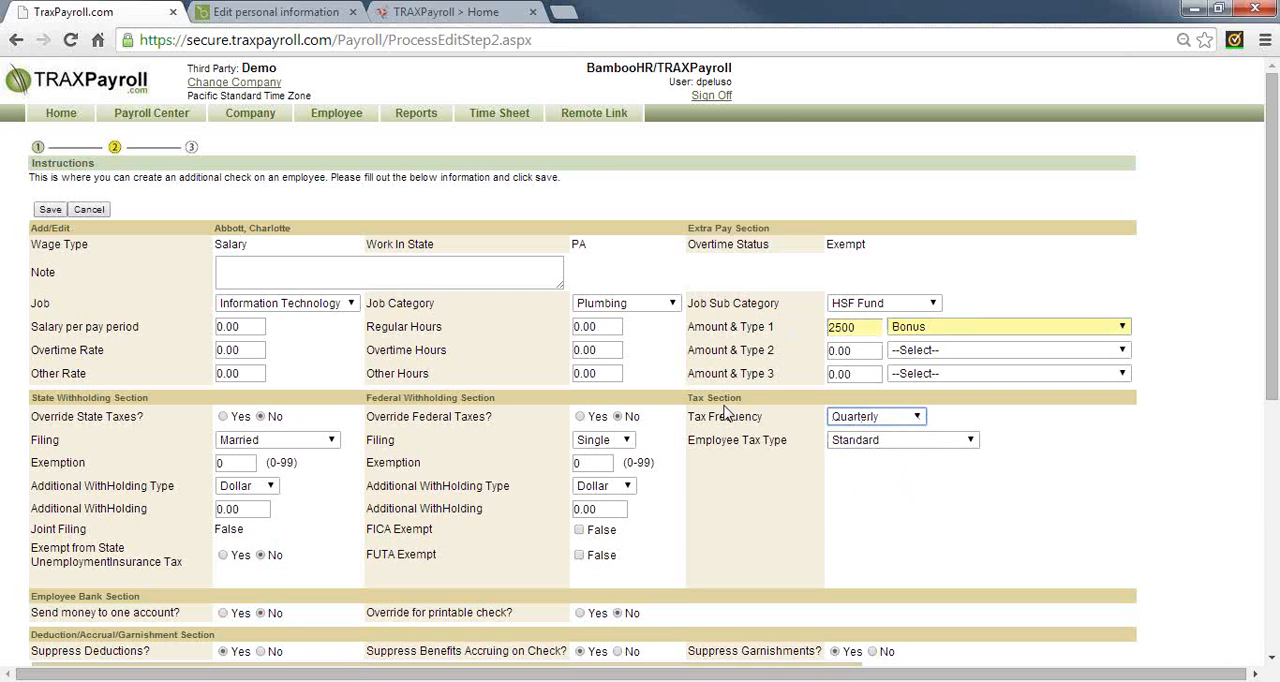
Override the federal taxes on the additional check with an additional withholding of 25.0 of the Percent type
scroll(726, 488, "down", 1)
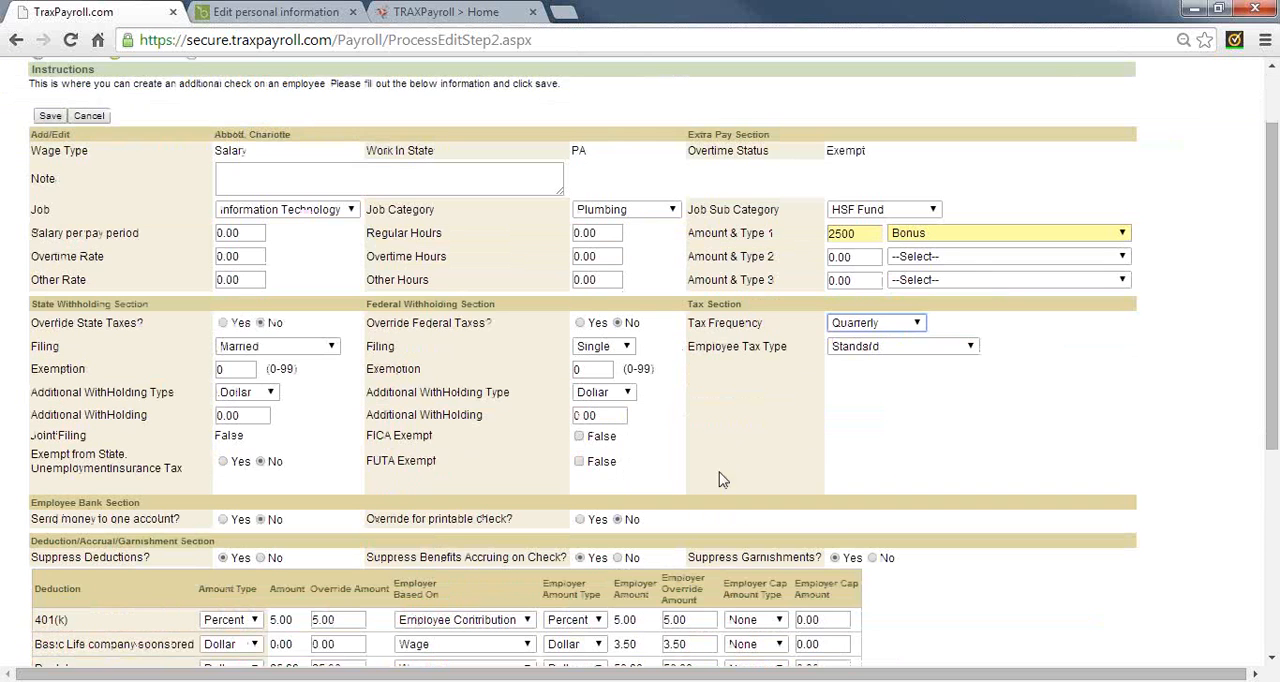
left_click(581, 323)
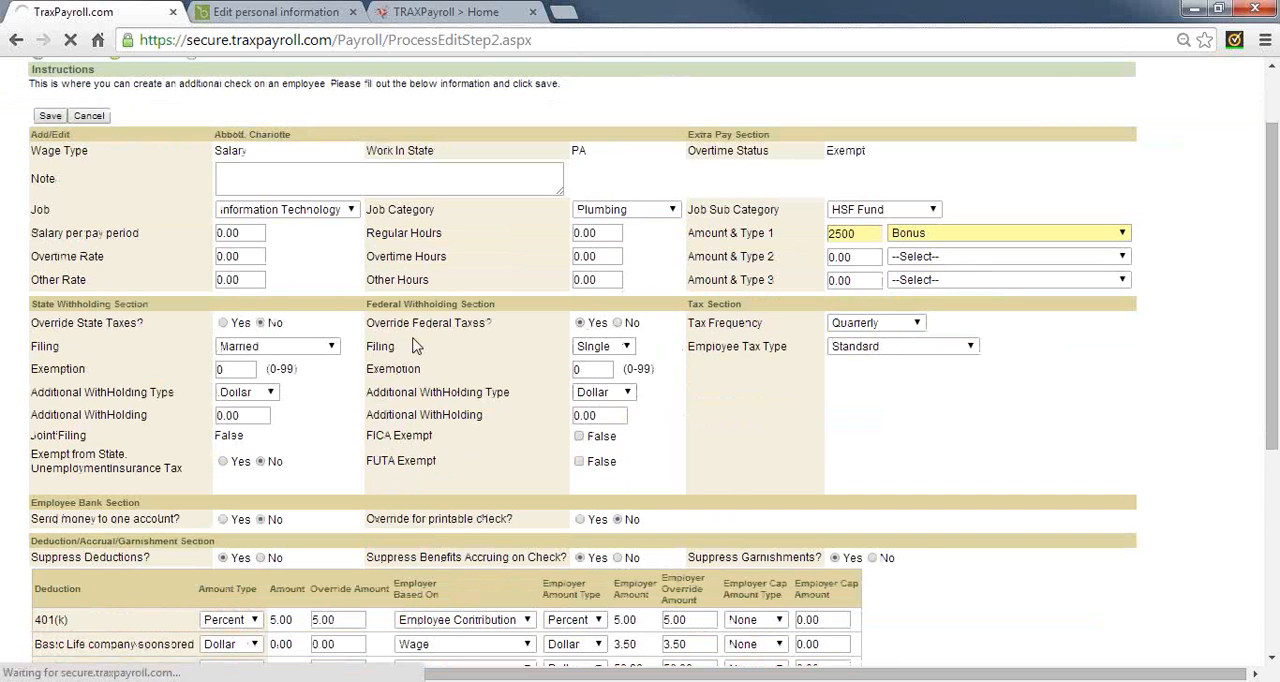
left_click(616, 392)
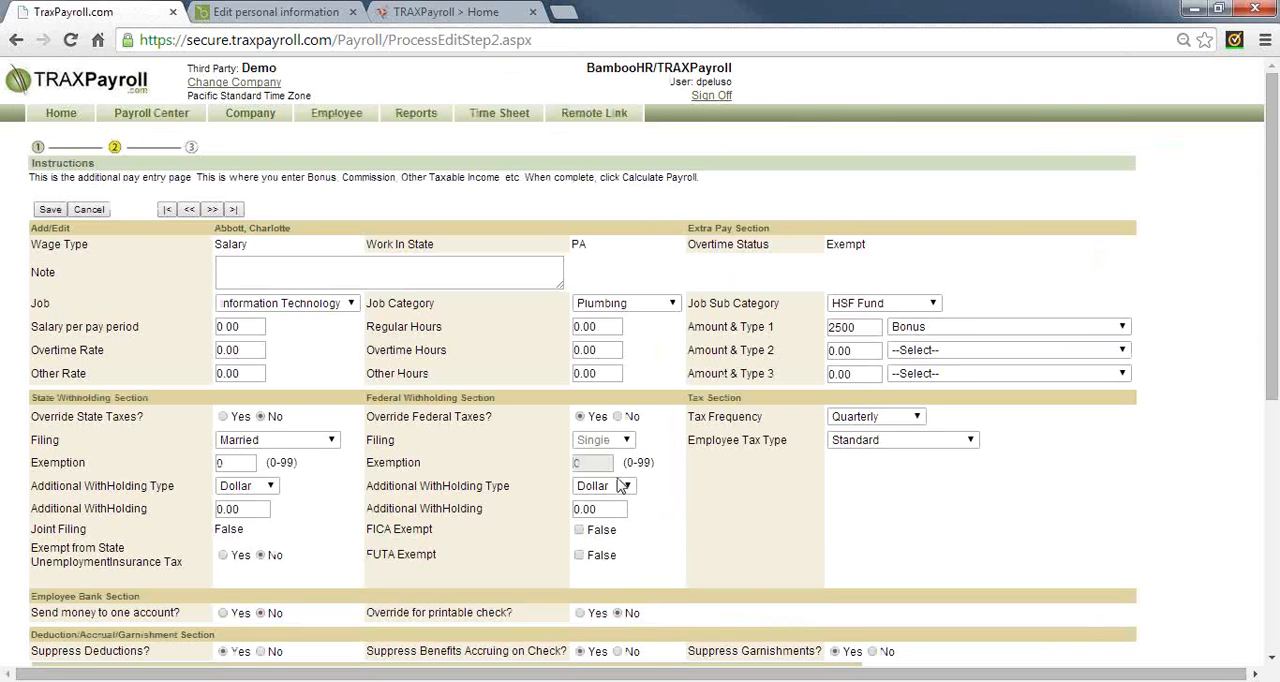
left_click(626, 487)
left_click(616, 517)
key("Tab")
type("25.0")
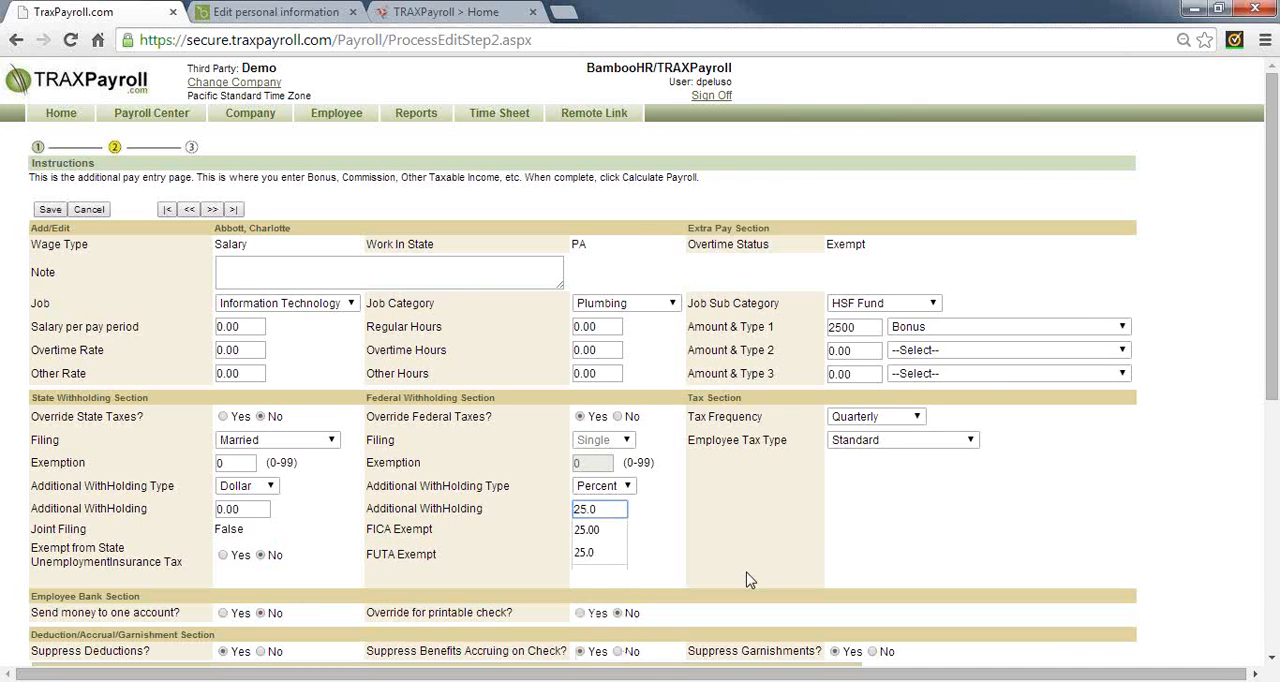
left_click(729, 505)
Override the state taxes on the additional check with an additional withholding of 10 of the Percent type
scroll(729, 505, "down", 1)
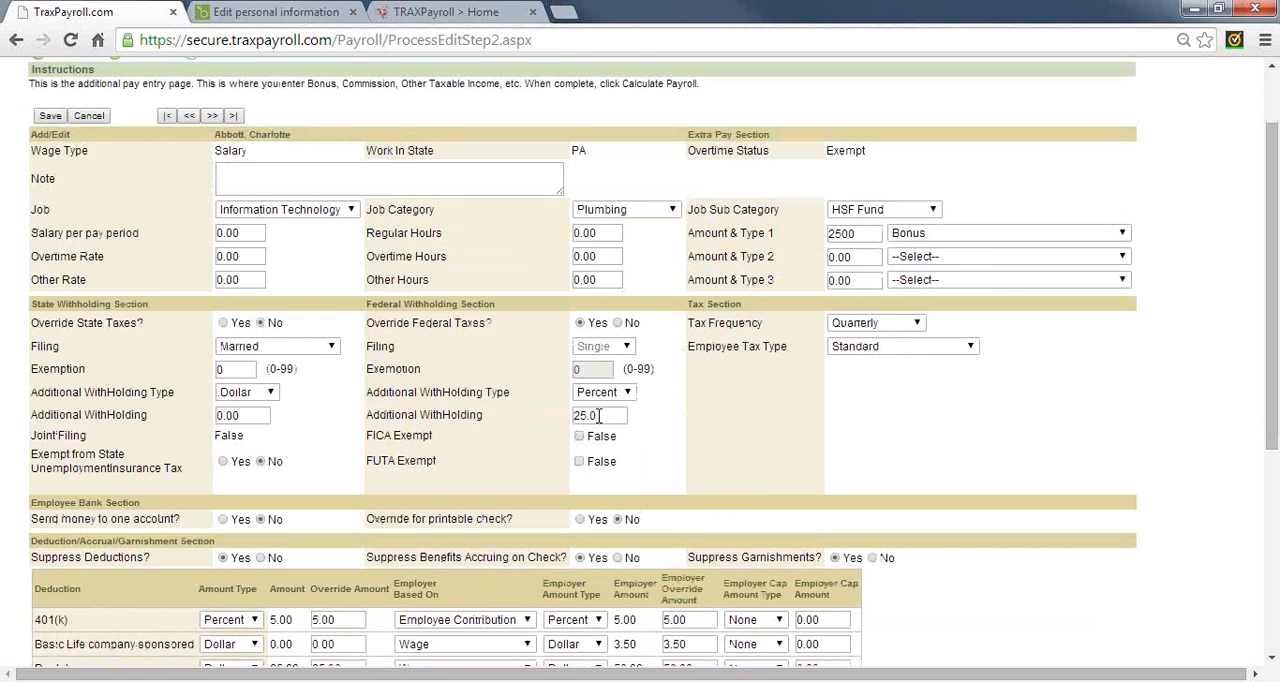
left_click(233, 325)
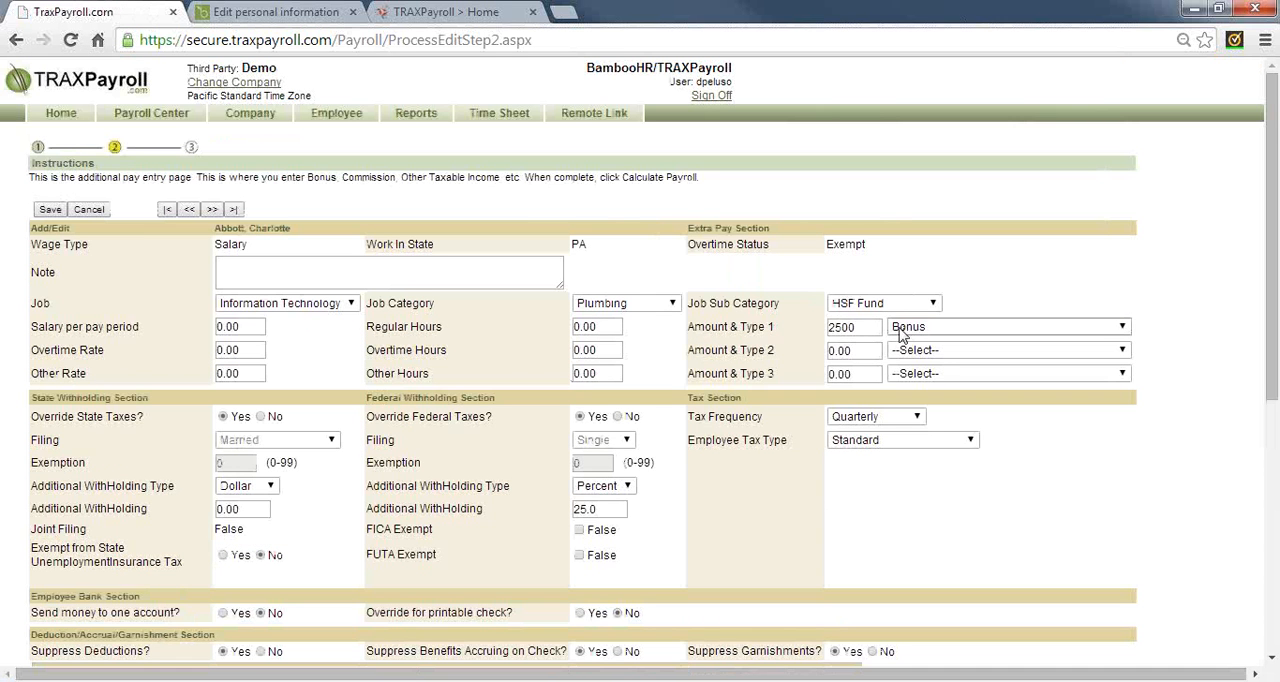
left_click(270, 485)
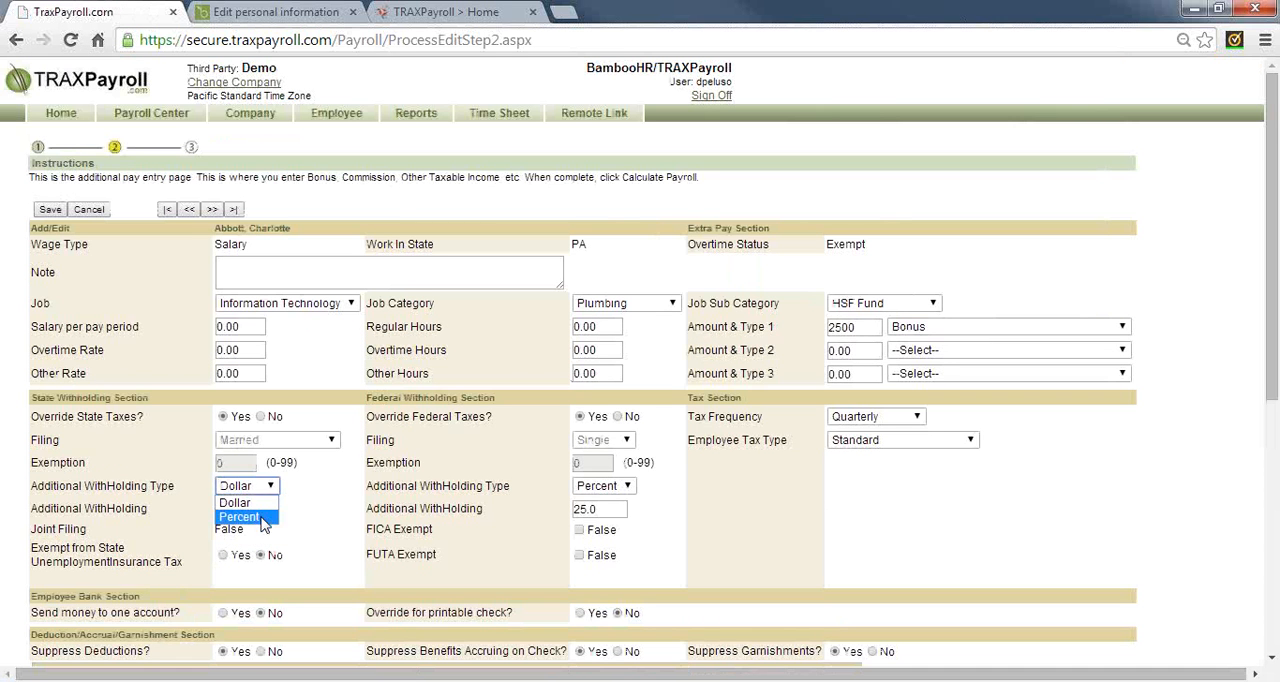
left_click(255, 522)
key("Tab")
type("10")
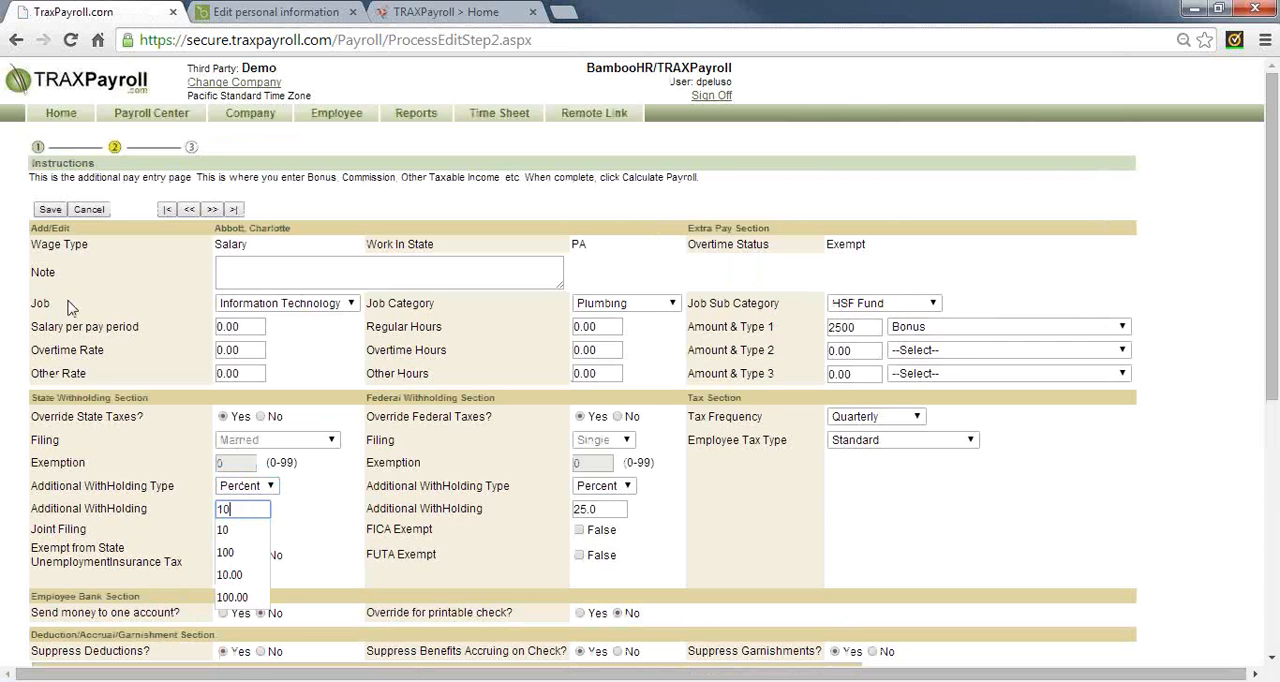
left_click(325, 527)
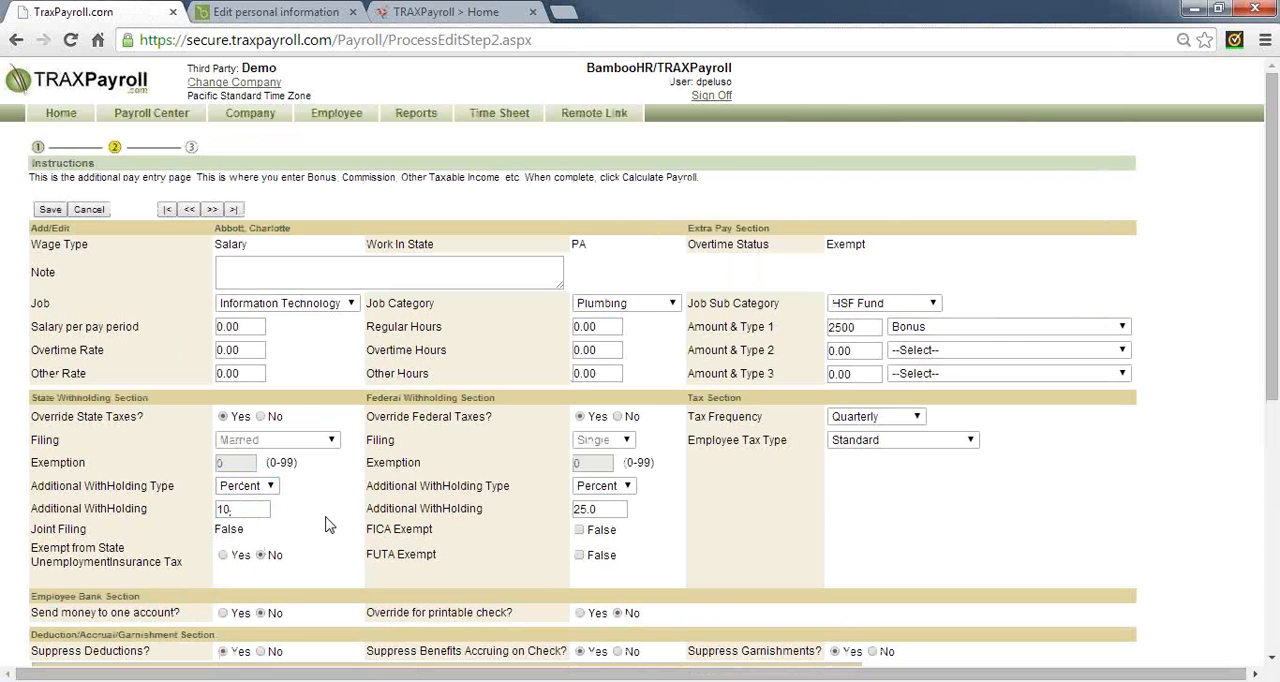
Save the additional check, compare its check type with the regular one, and calculate the payroll
left_click(50, 210)
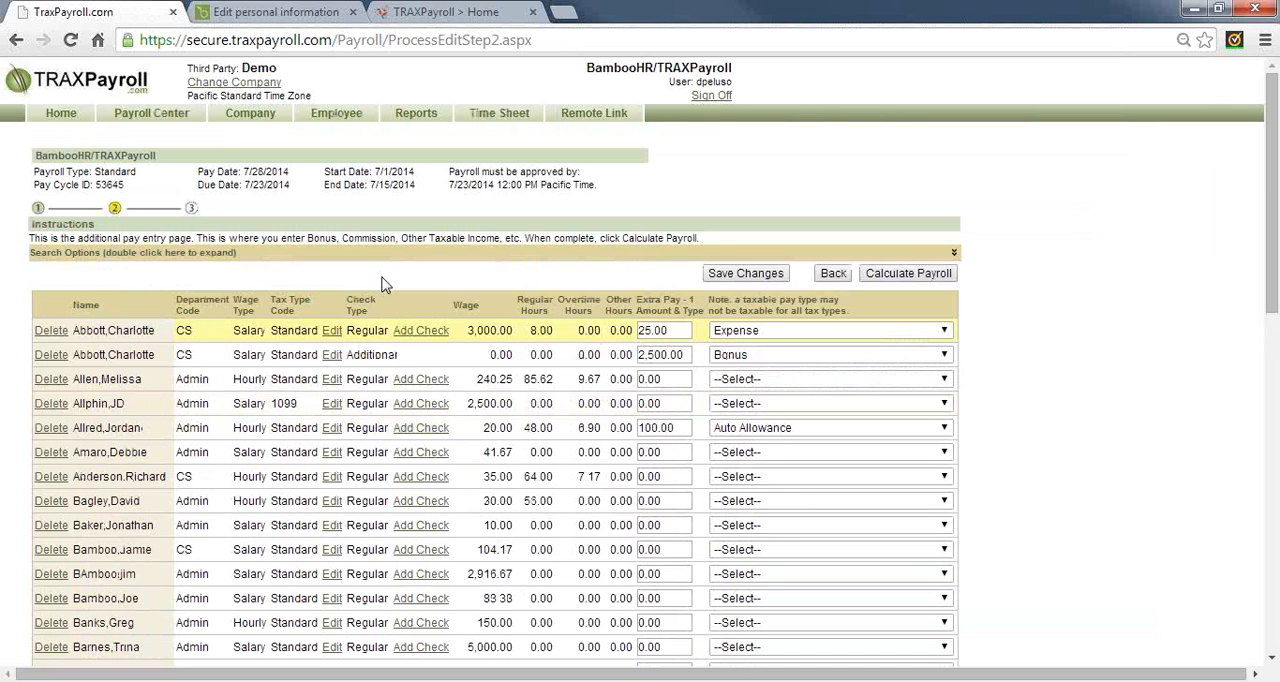
double_click(370, 332)
double_click(368, 354)
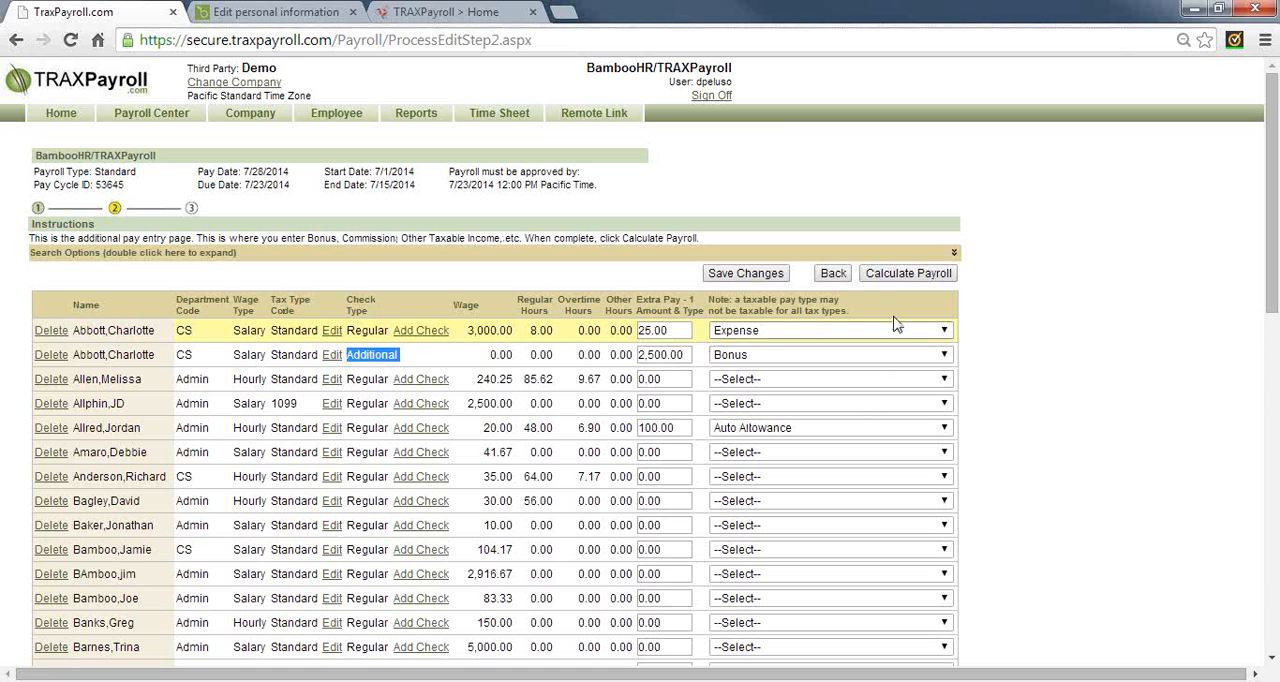
left_click(897, 280)
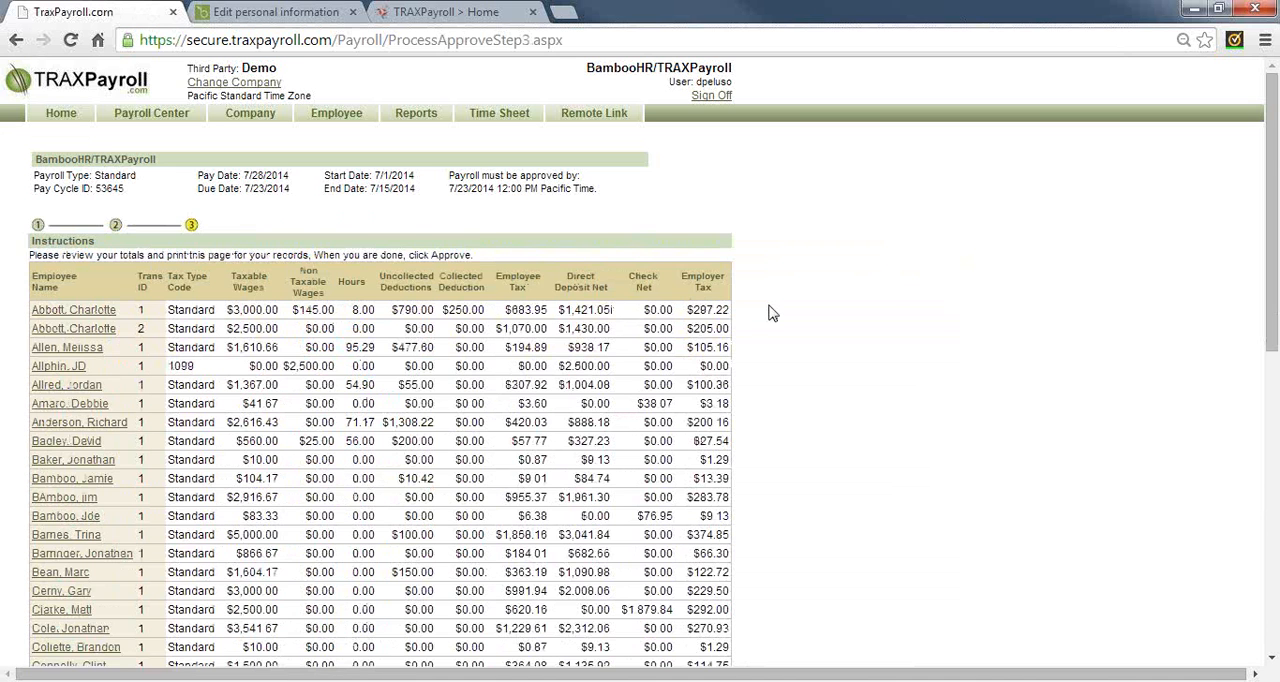
Review the taxable wages of the first employee's two checks and the non-taxable wages, hours and uncollected deductions columns in the payroll preview
scroll(772, 313, "down", 3)
scroll(768, 310, "down", 3)
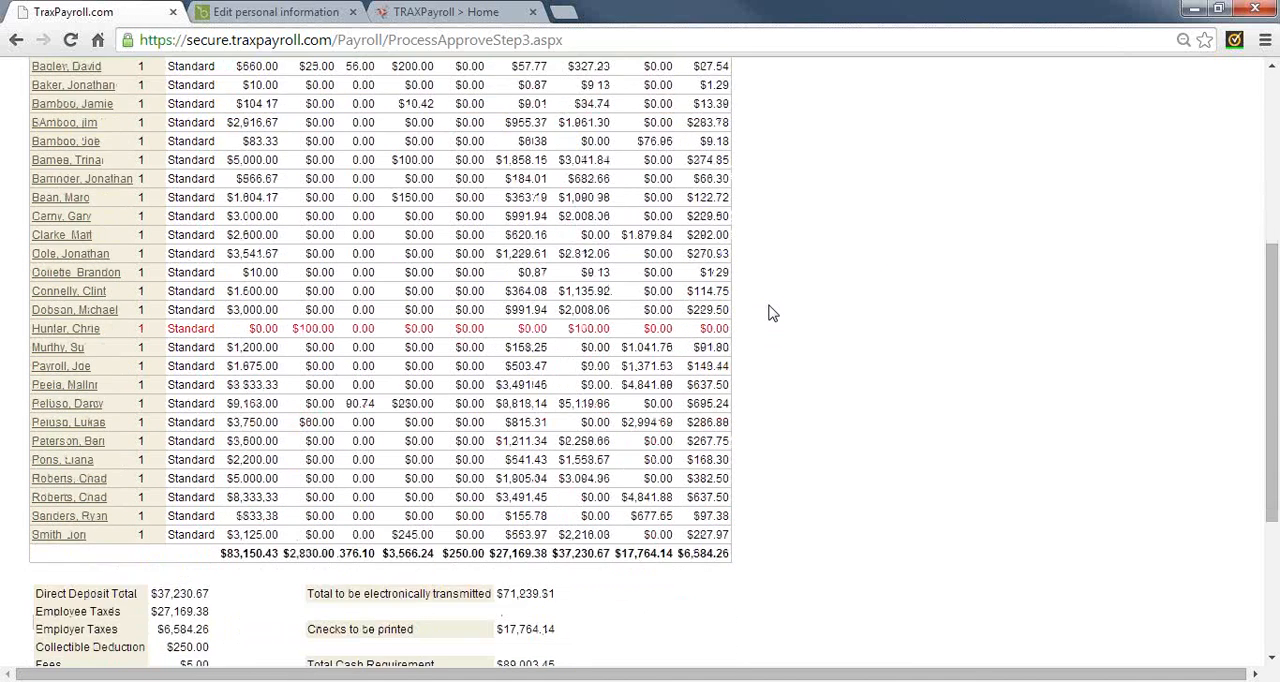
scroll(768, 310, "up", 5)
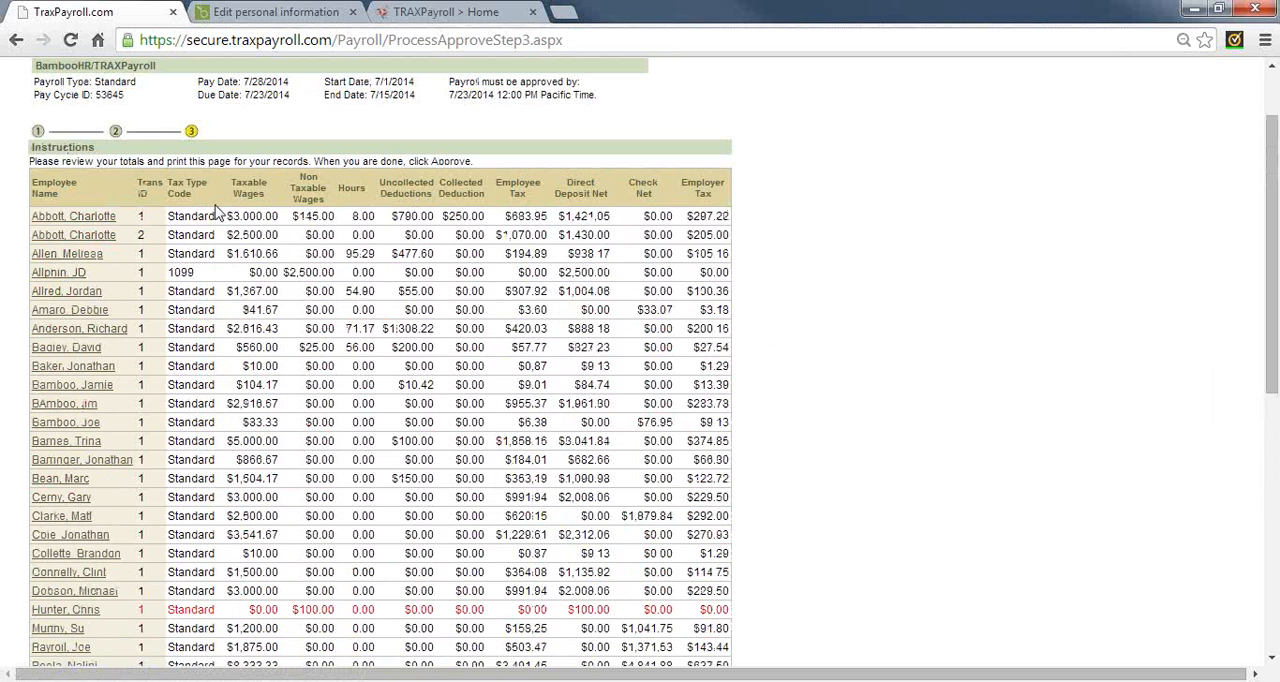
double_click(252, 222)
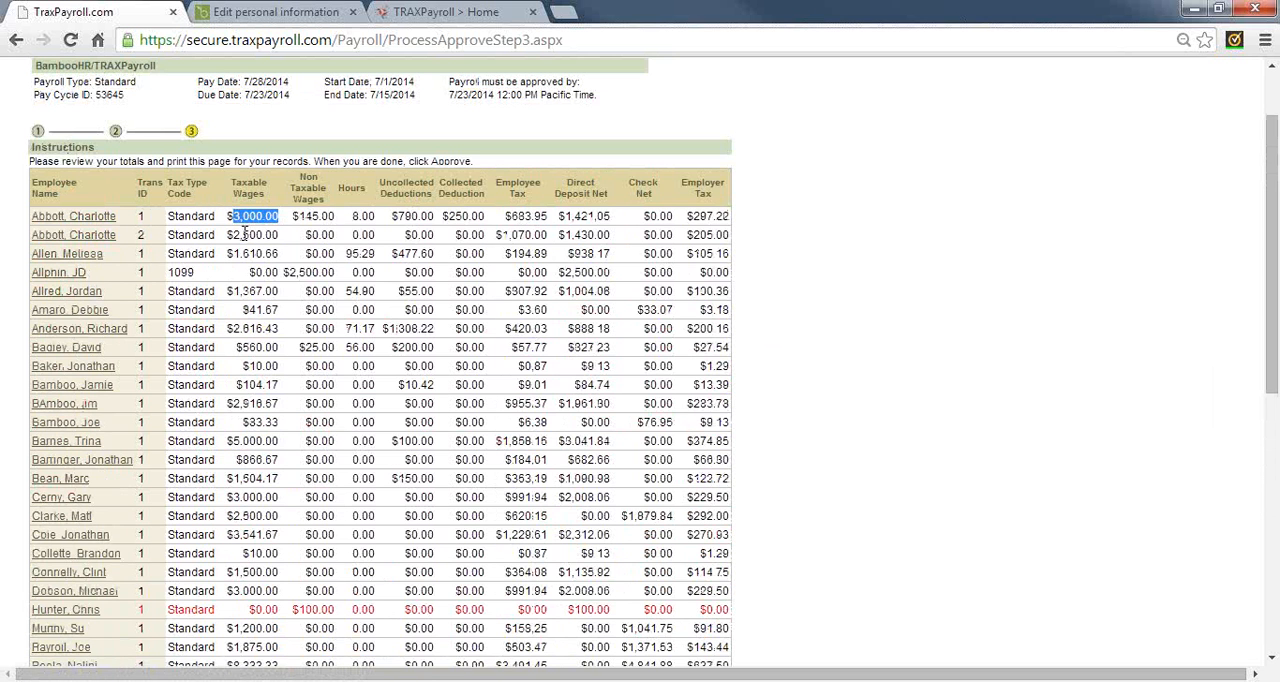
double_click(243, 233)
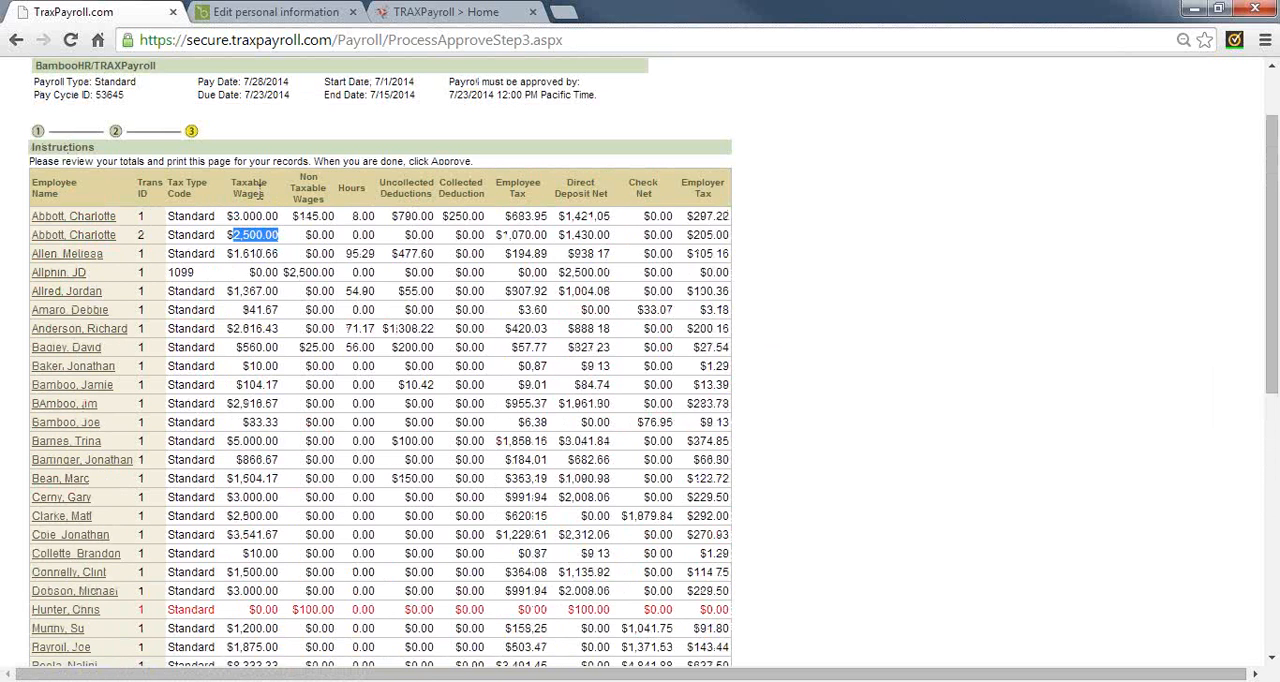
double_click(308, 199)
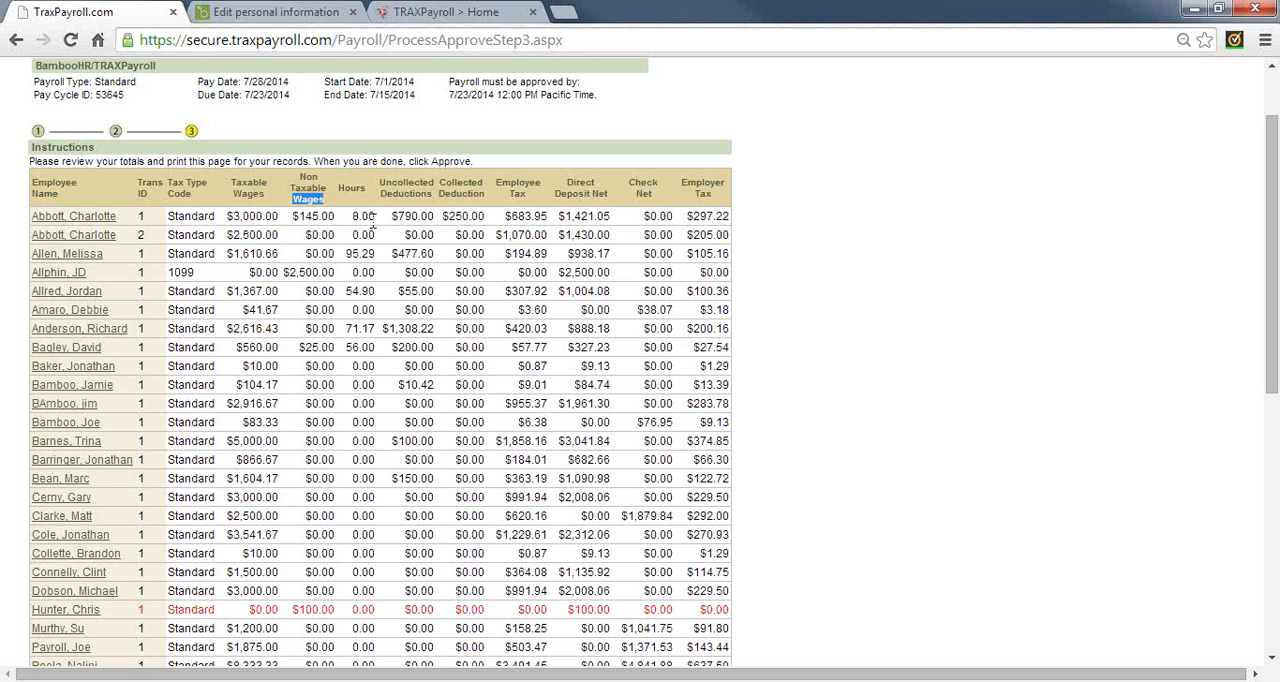
double_click(352, 189)
double_click(413, 195)
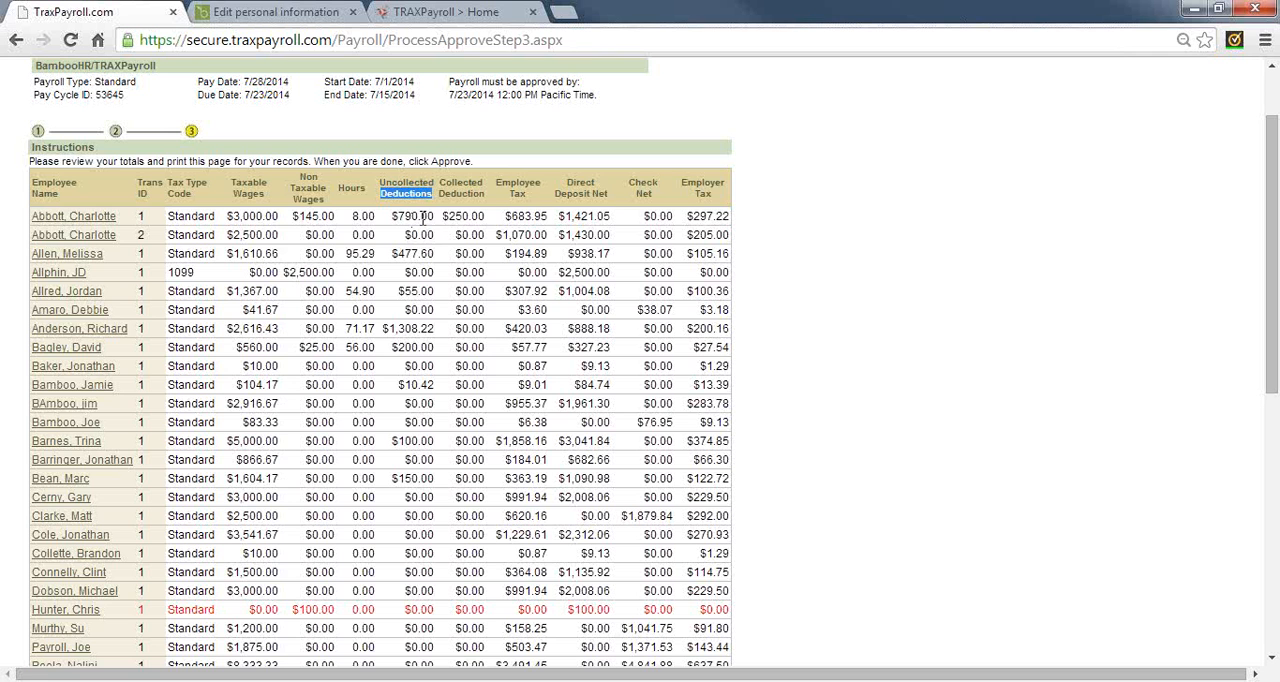
Check the first employee's collected deduction, employee and employer tax, direct deposit net and check net, plus a printed-check employee's check net
double_click(467, 216)
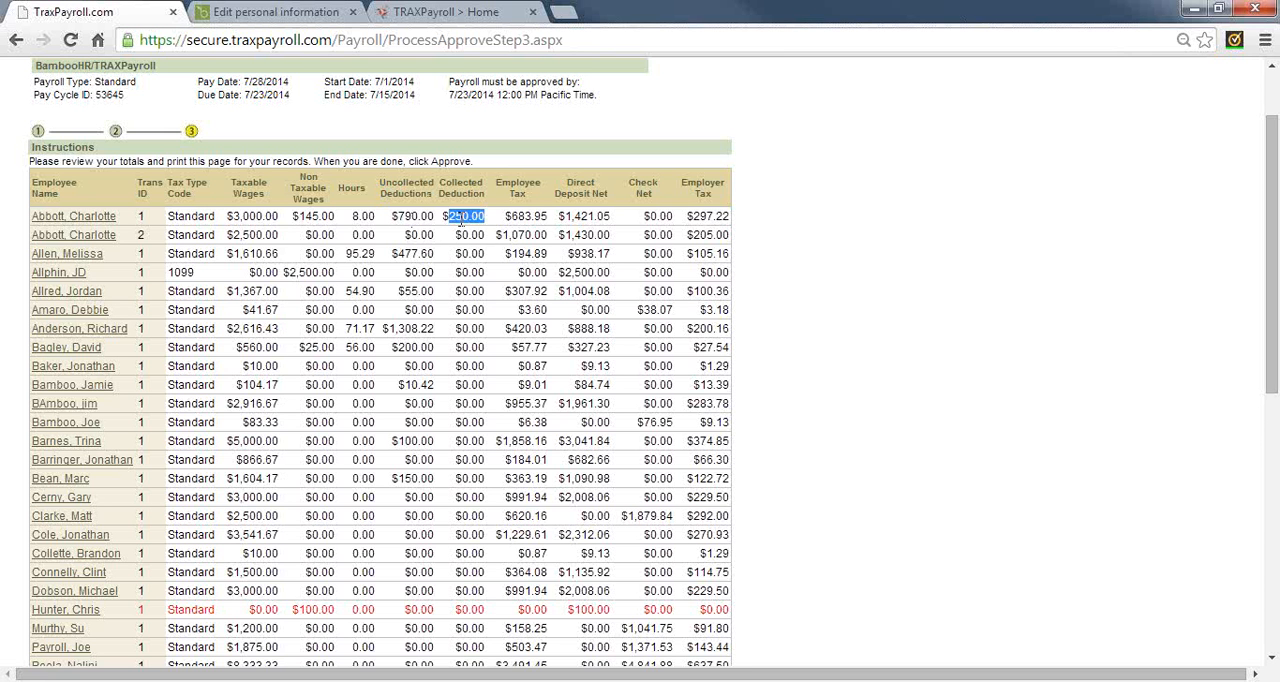
double_click(524, 216)
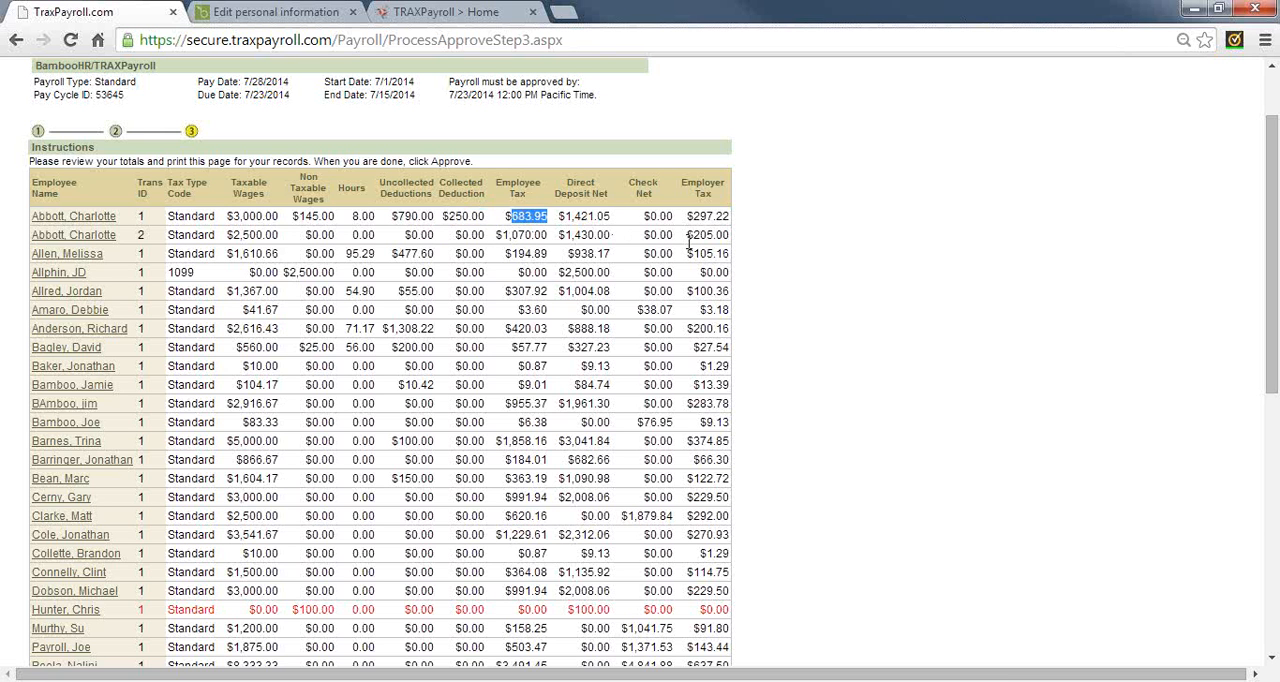
double_click(705, 217)
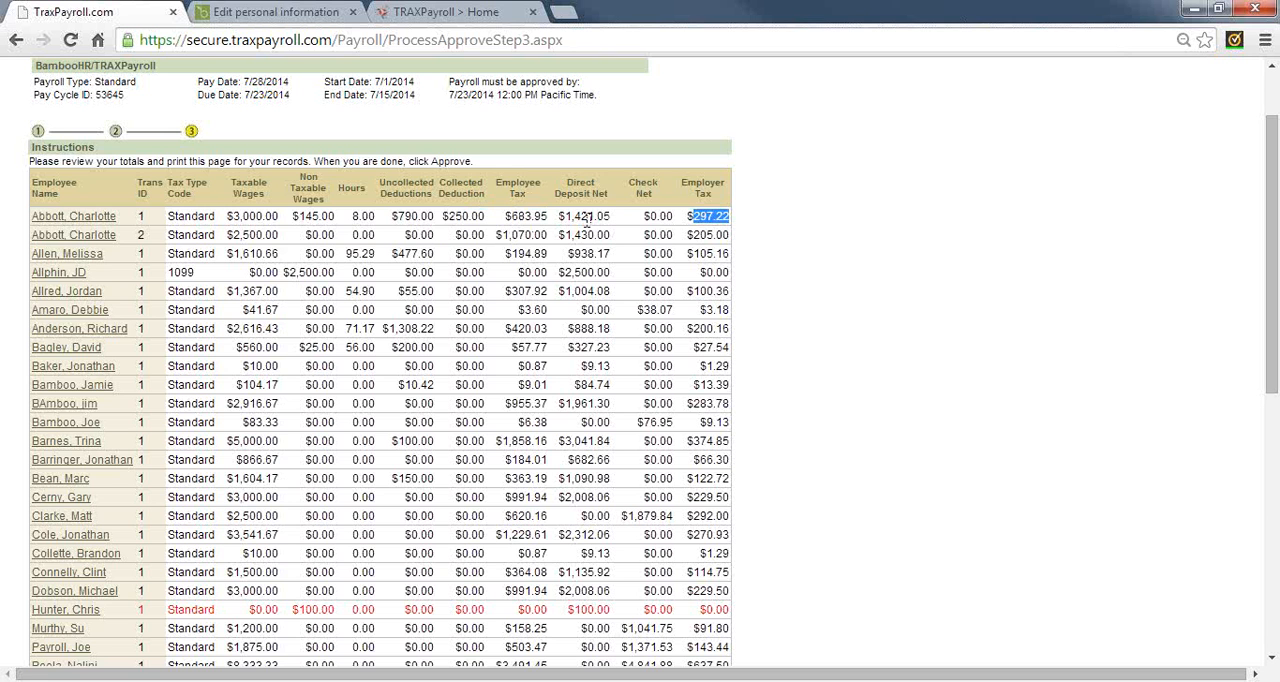
double_click(587, 217)
double_click(650, 215)
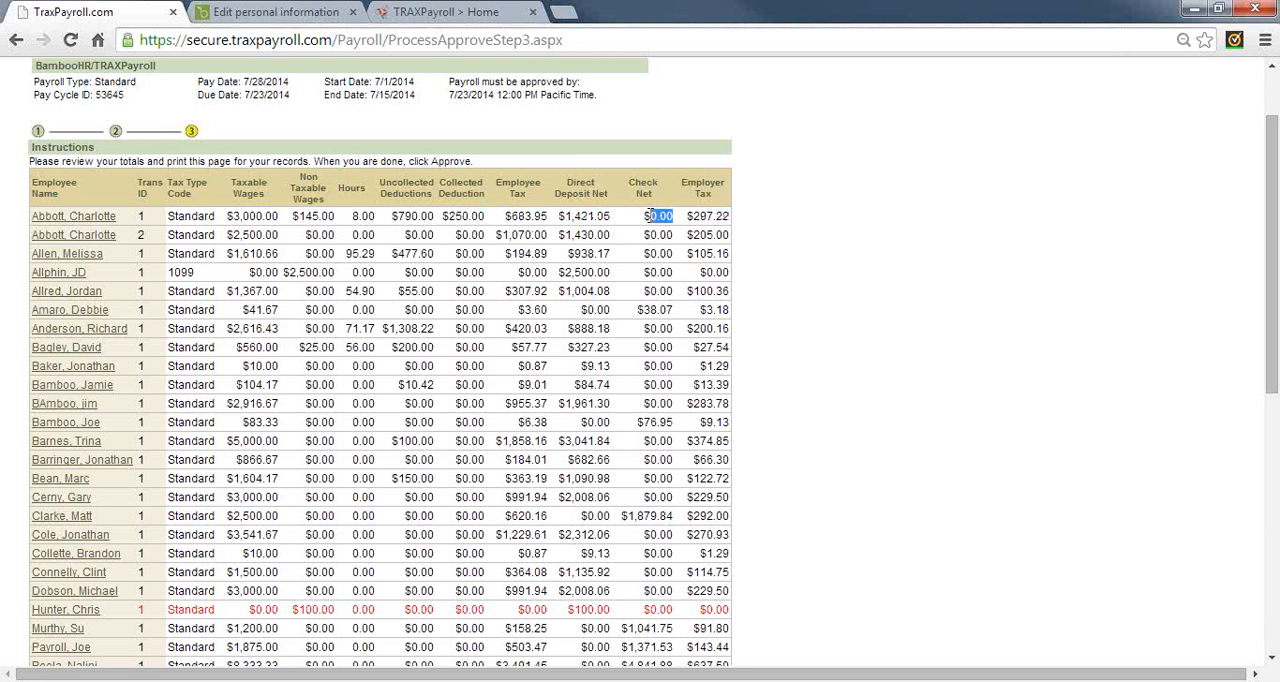
double_click(655, 309)
Open the first employee's regular check pay stub, examine its approval status, deductions, employer-paid costs and year-to-date total, and close it
left_click(72, 235)
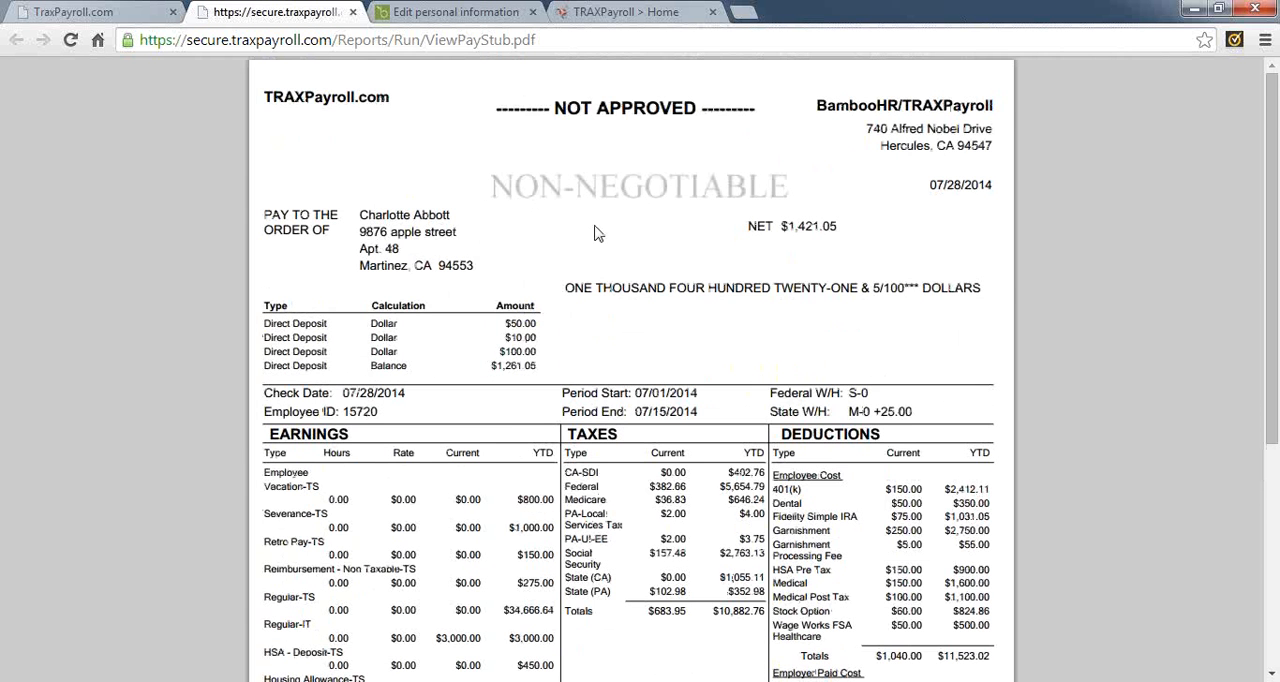
left_click_drag(558, 106, 704, 110)
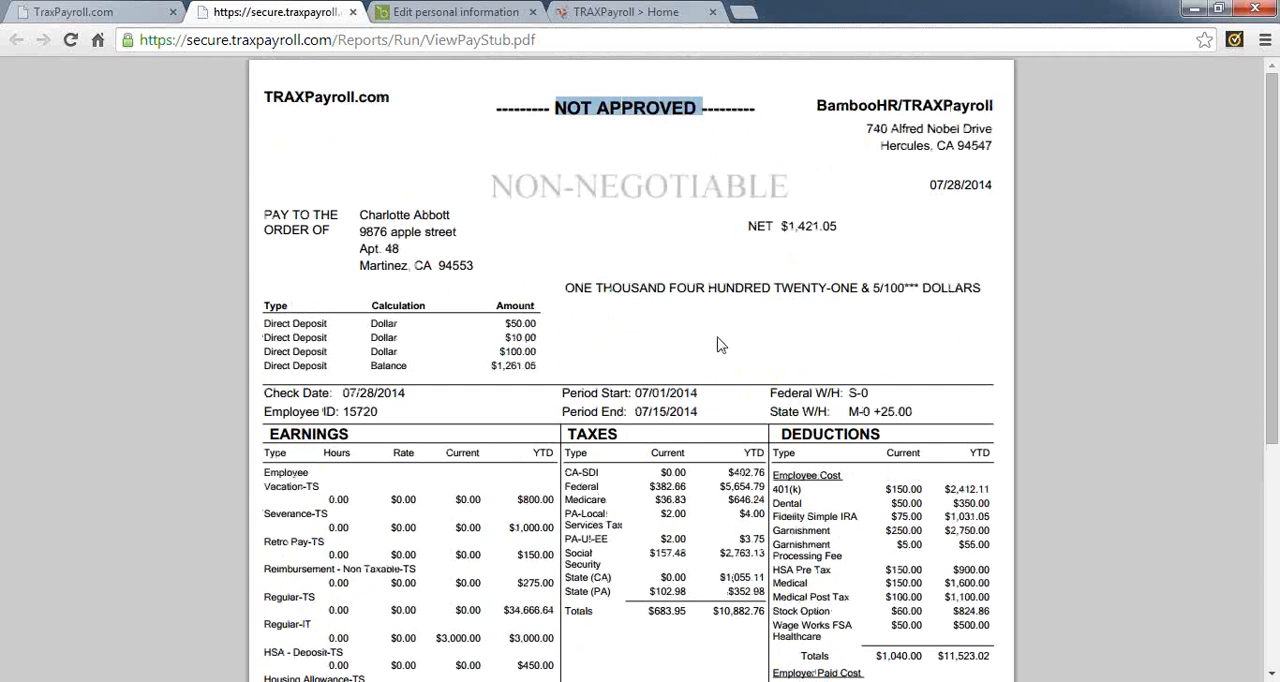
scroll(720, 345, "down", 3)
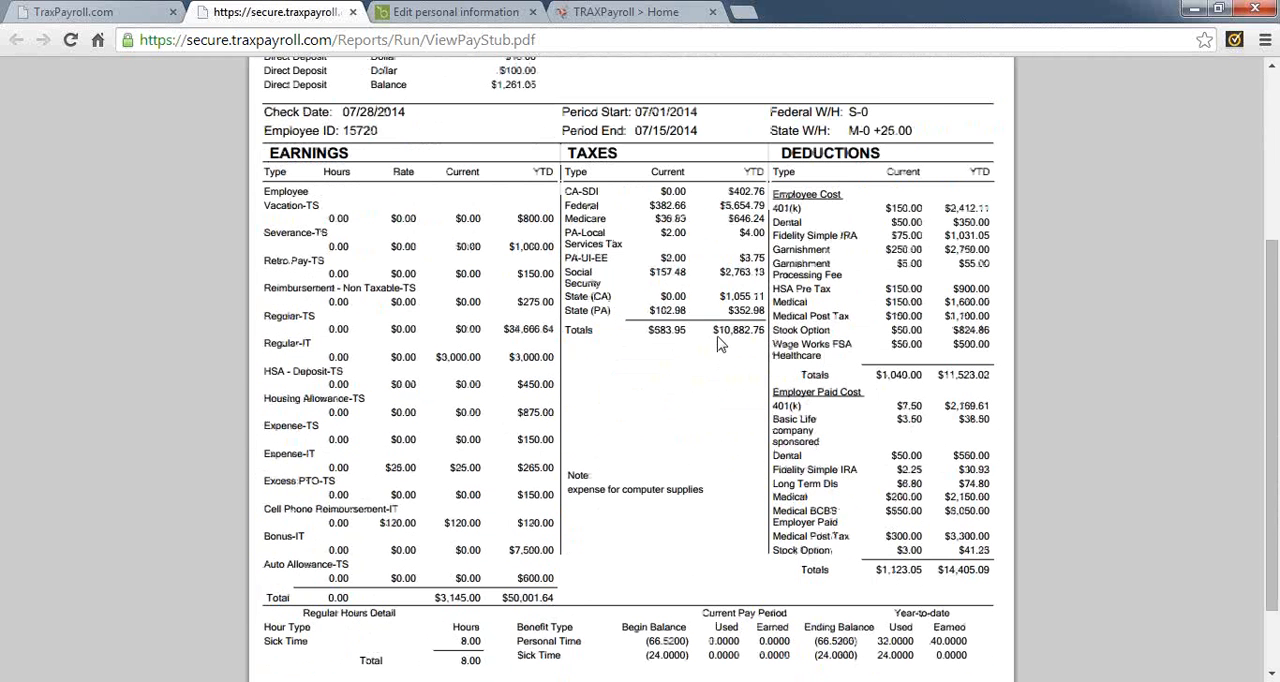
scroll(720, 345, "down", 1)
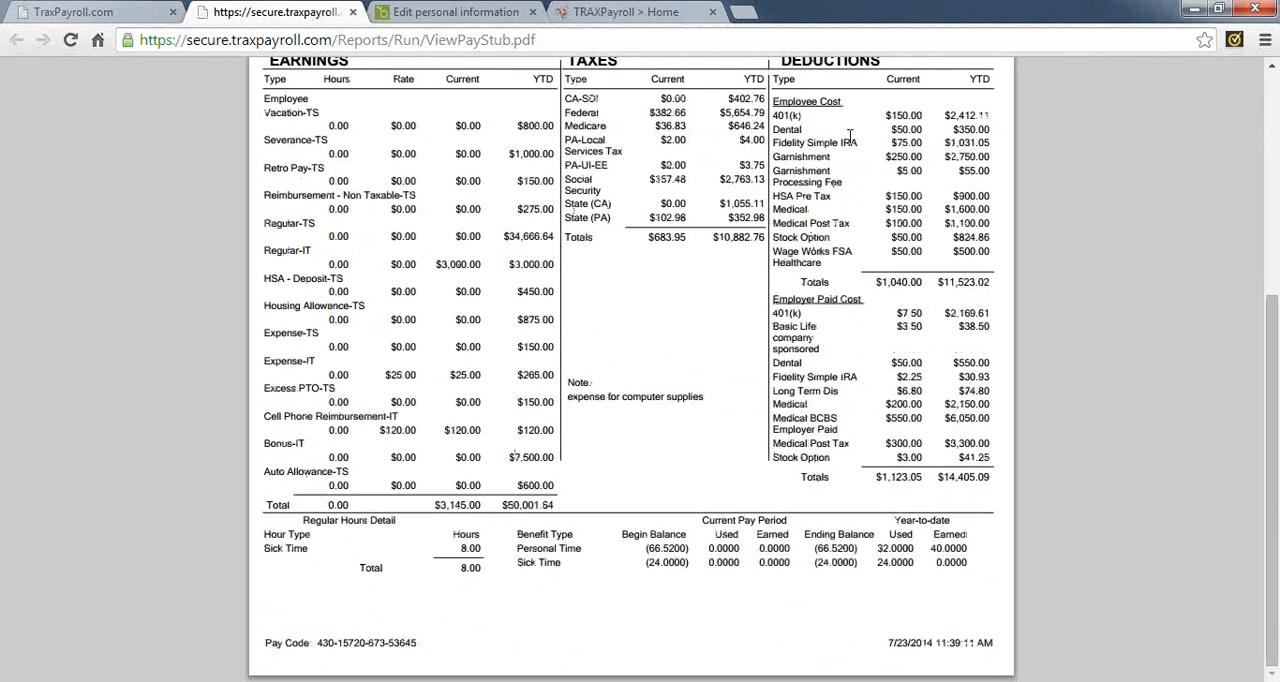
double_click(808, 104)
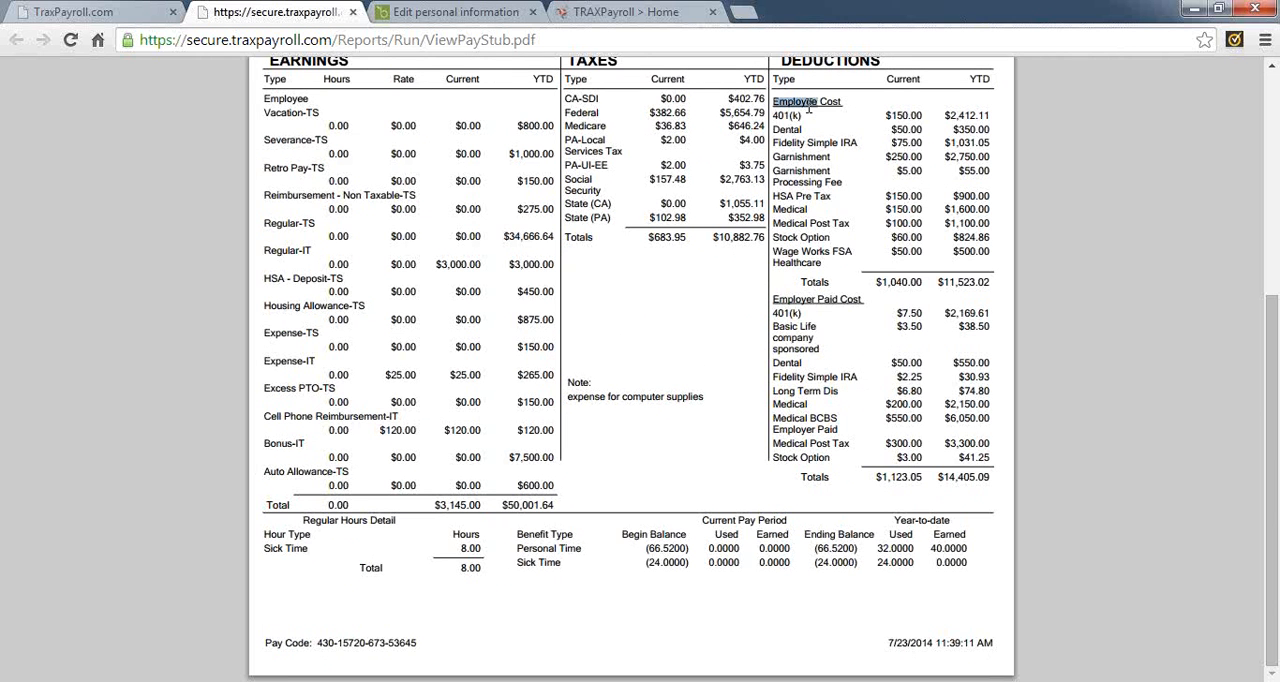
double_click(796, 299)
left_click_drag(939, 477, 988, 479)
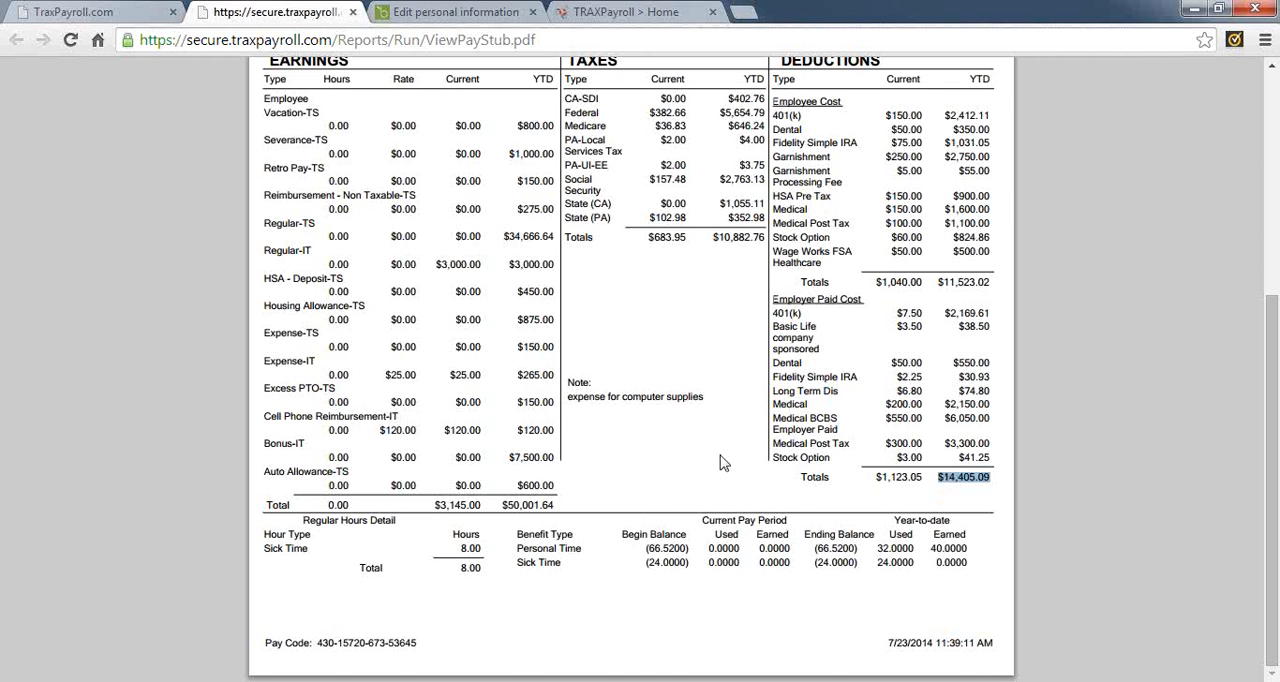
scroll(640, 300, "up", 3)
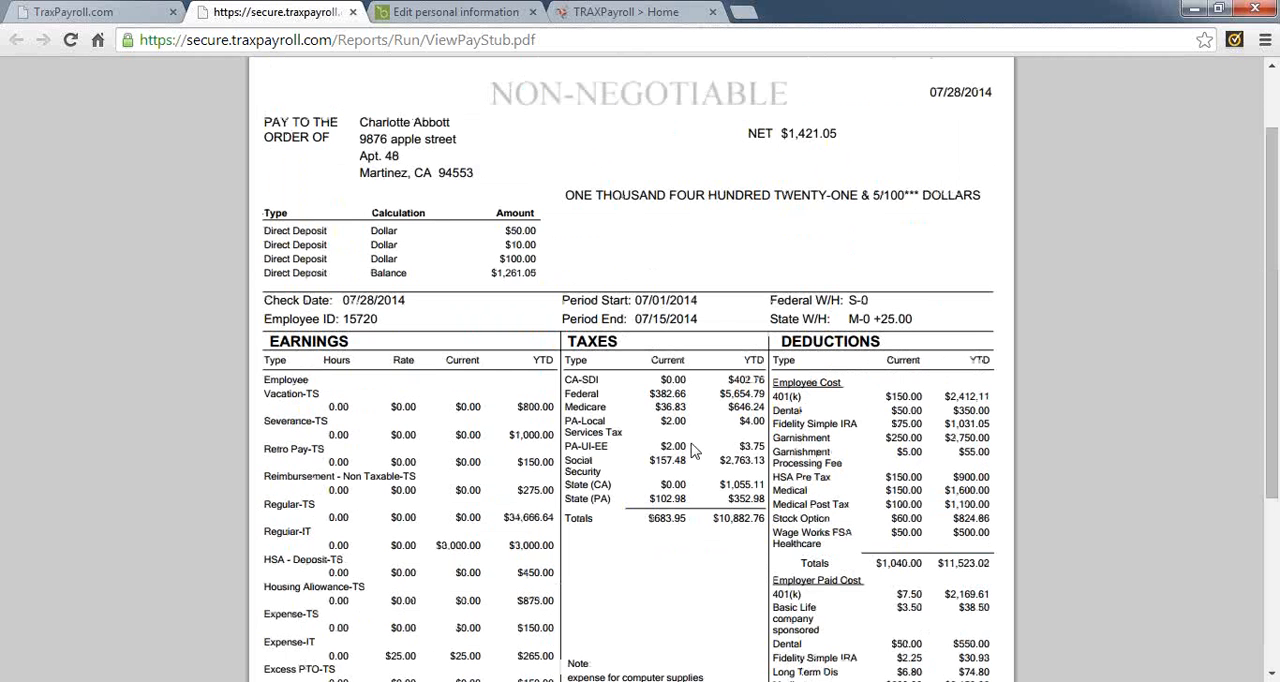
left_click(353, 13)
Review the payroll totals for electronic transmission, direct deposit, taxes, collectible deductions, fees and checks to be printed
scroll(407, 423, "down", 10)
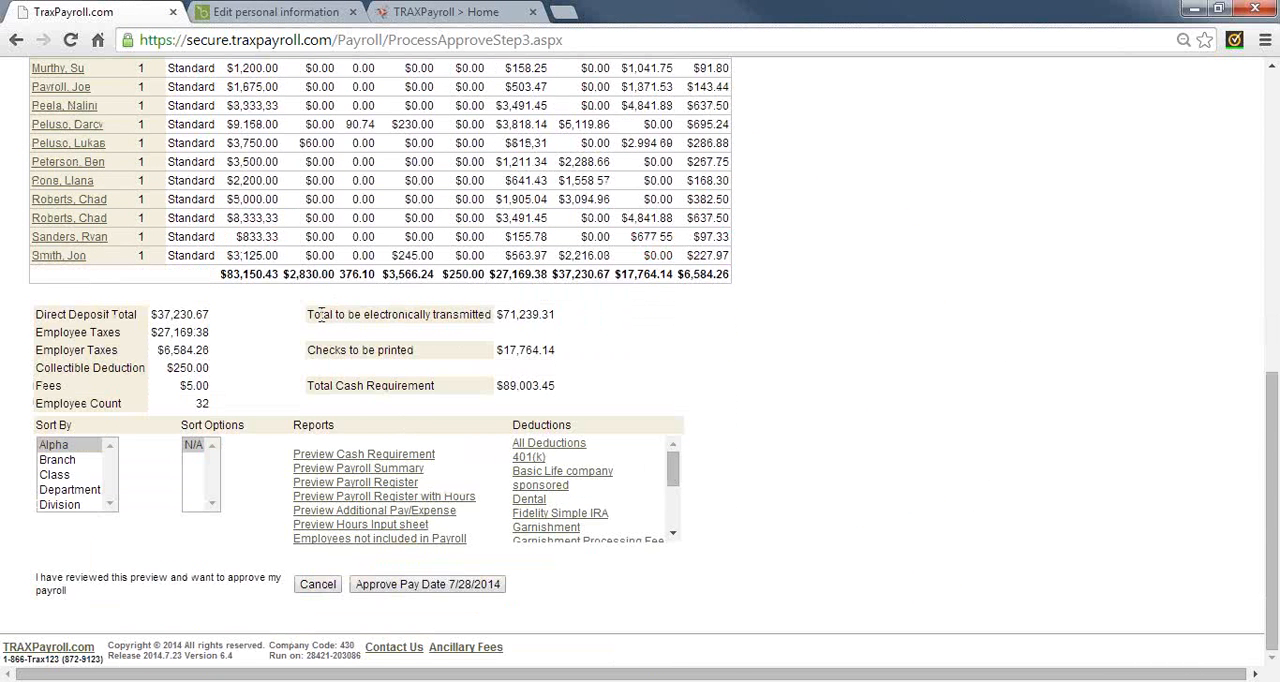
left_click_drag(321, 314, 562, 320)
double_click(521, 316)
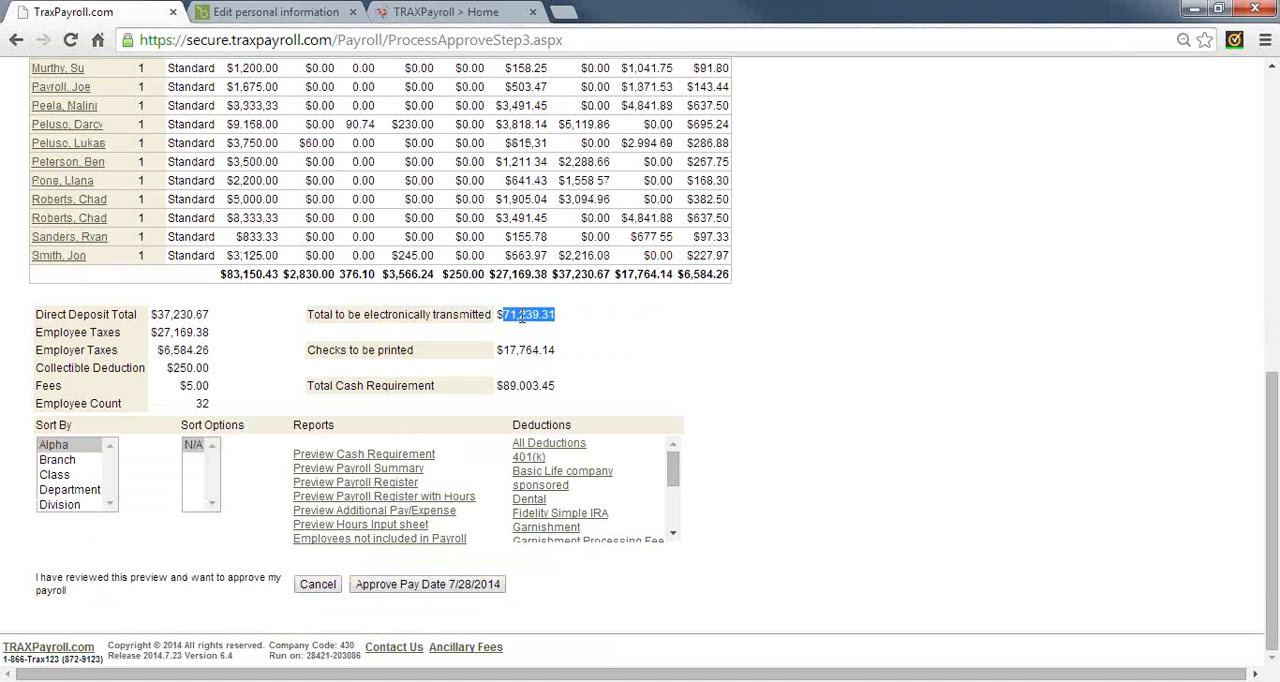
left_click(171, 311)
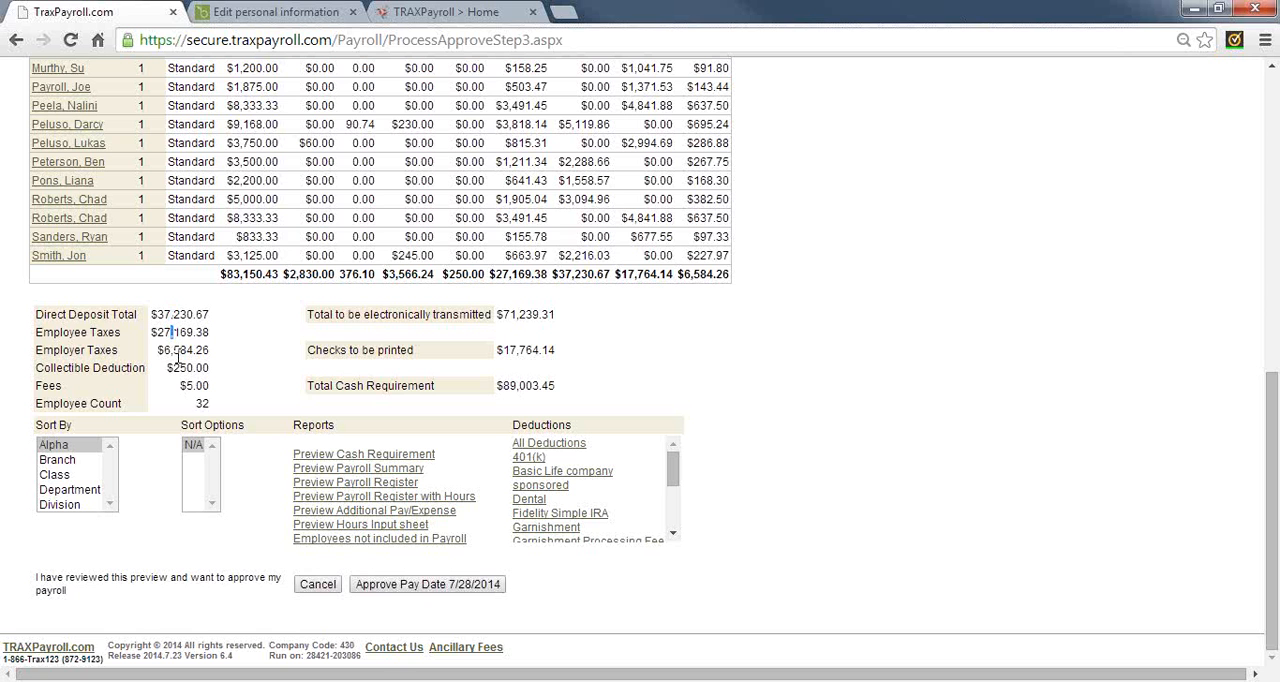
double_click(179, 350)
double_click(184, 368)
left_click(183, 384)
double_click(183, 385)
left_click_drag(507, 351, 563, 369)
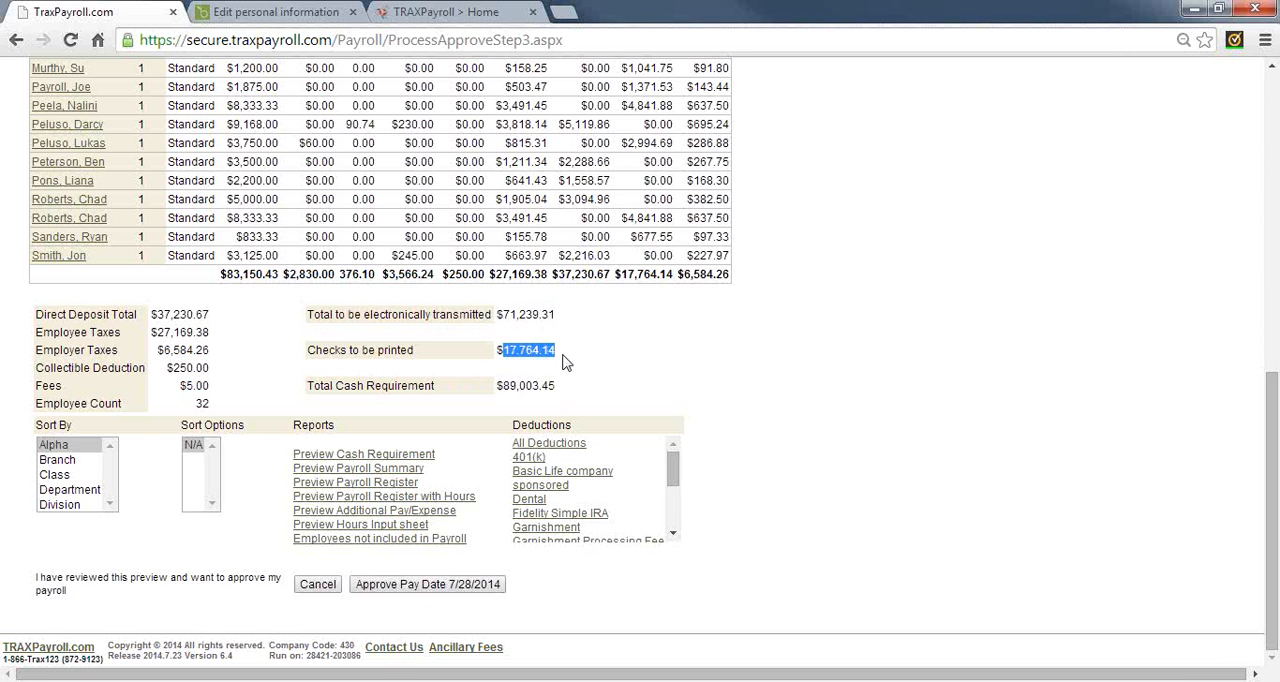
Check the total cash requirement and open the Cash Requirement report preview
left_click(519, 386)
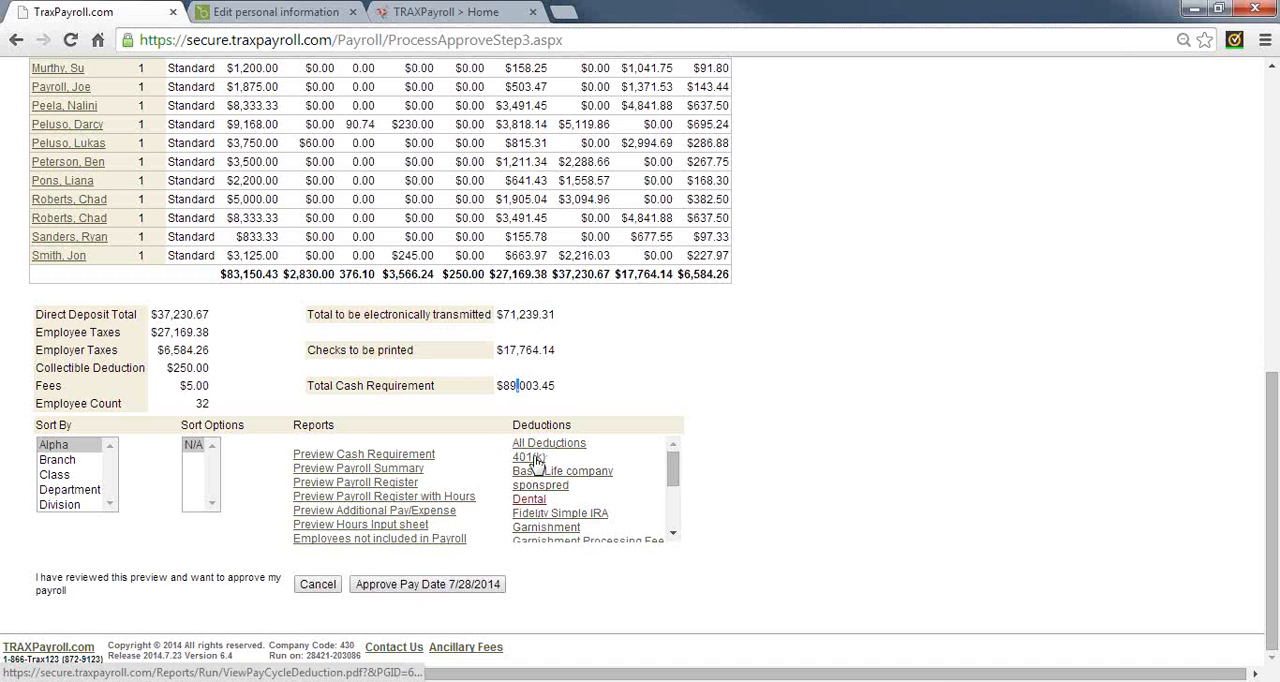
left_click(362, 455)
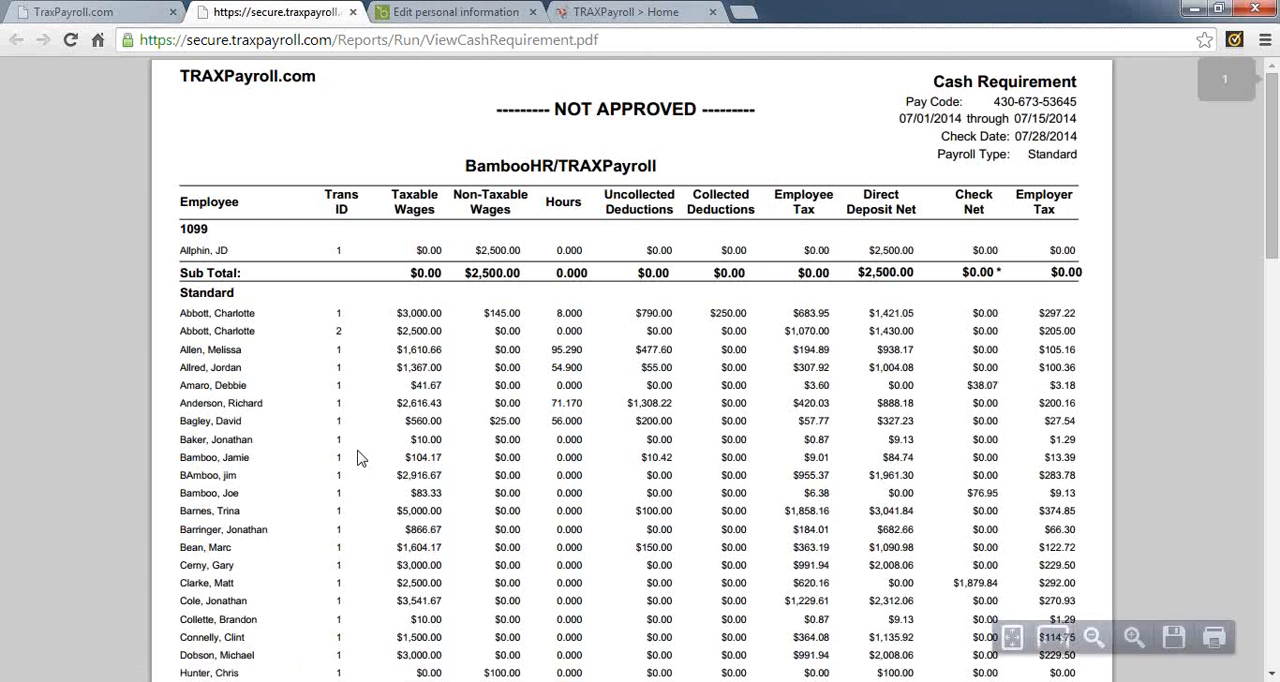
Read through the Cash Requirement report to its grand totals and close the report
scroll(537, 406, "down", 12)
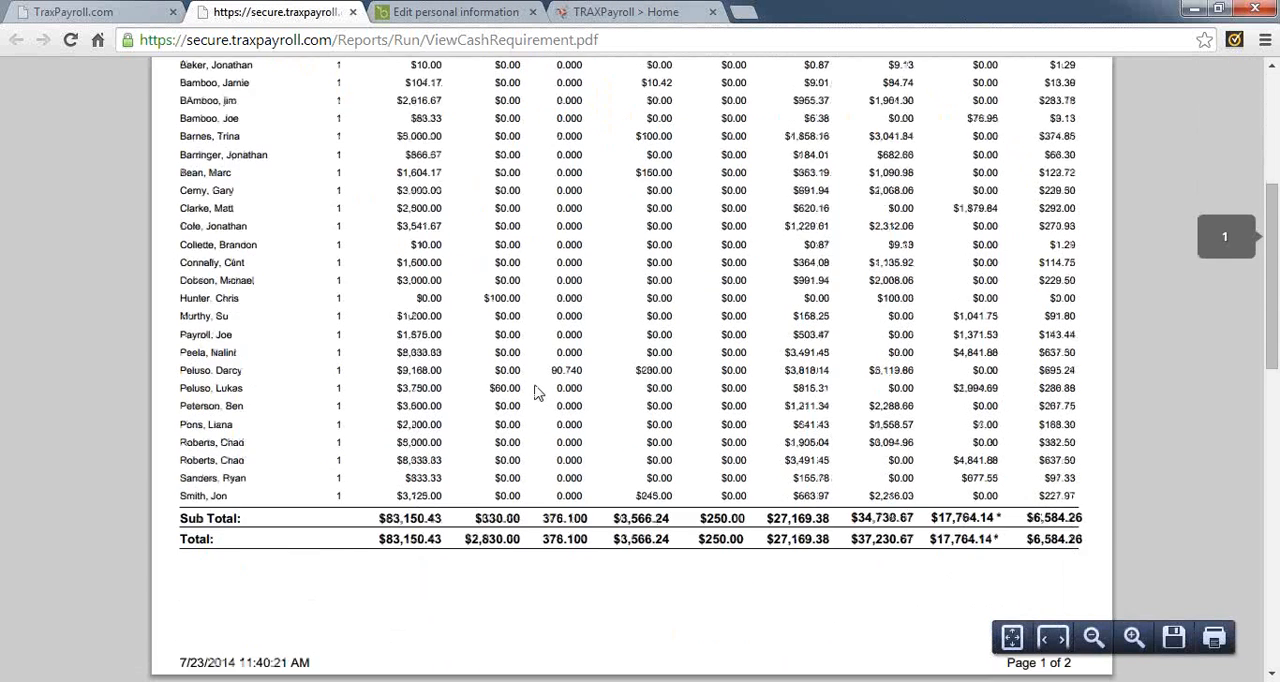
scroll(537, 396, "down", 2)
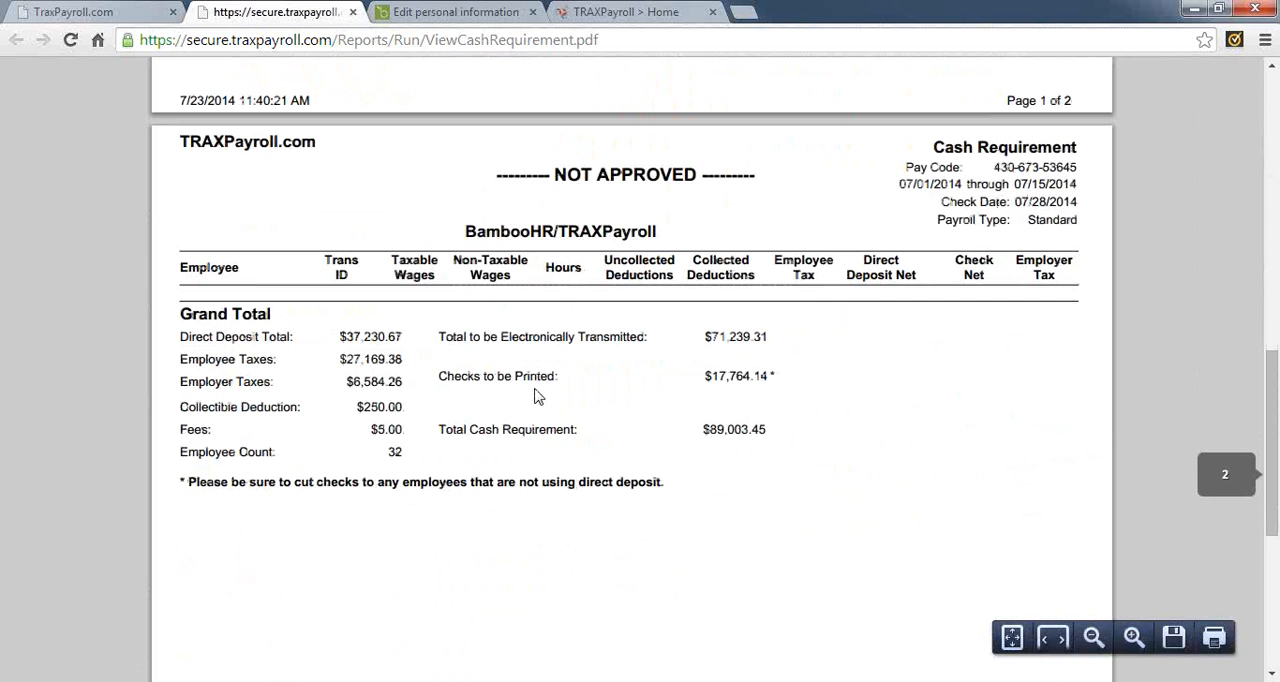
left_click(352, 12)
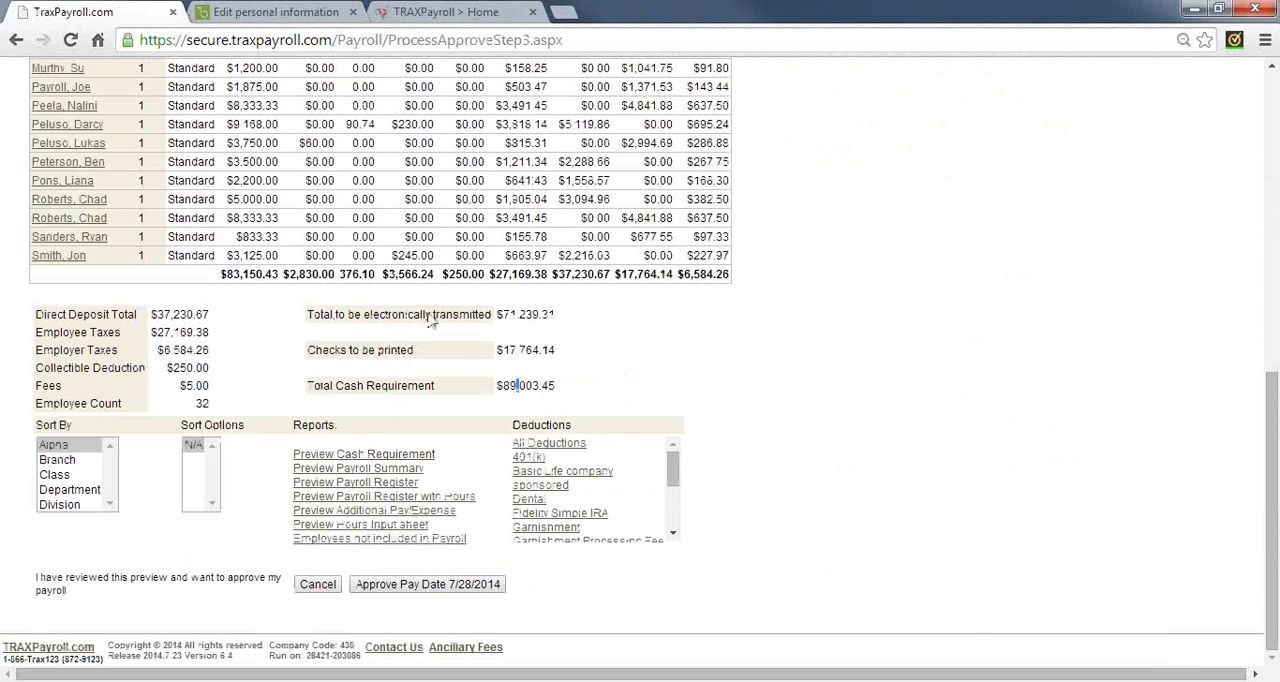
Open the Payroll Summary preview and check the 1099 and employee gross wages and their total
left_click(370, 469)
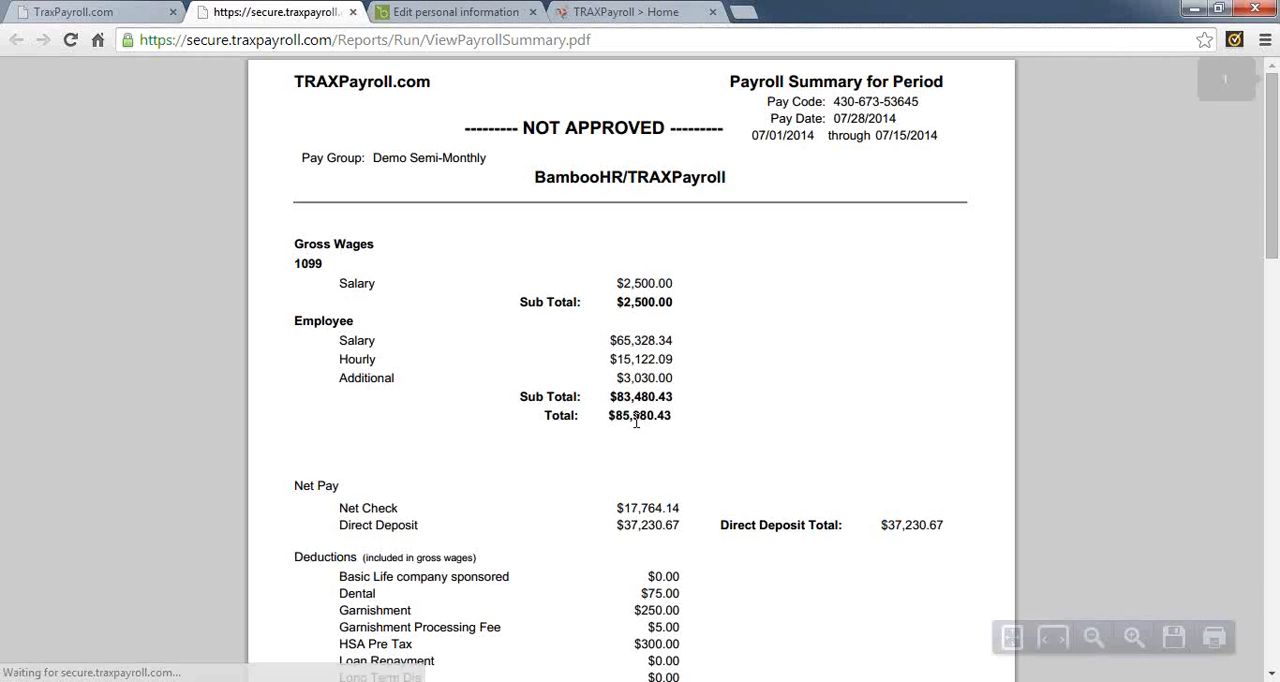
double_click(322, 243)
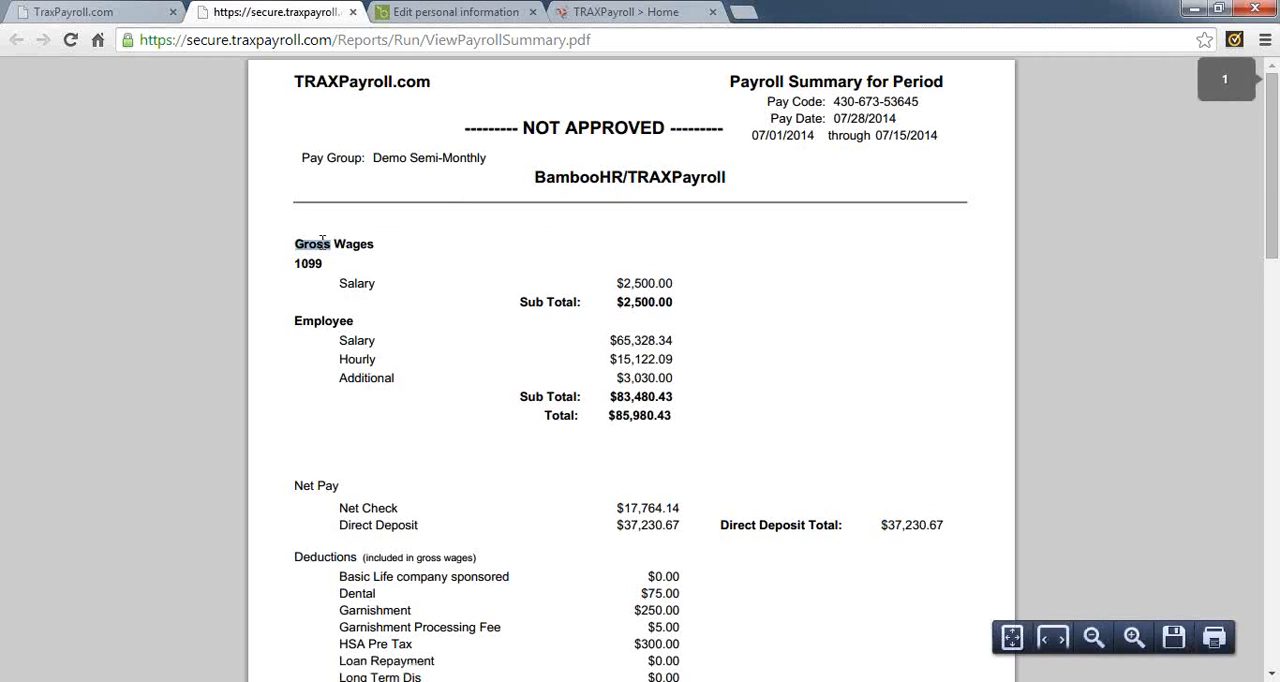
double_click(313, 264)
double_click(323, 320)
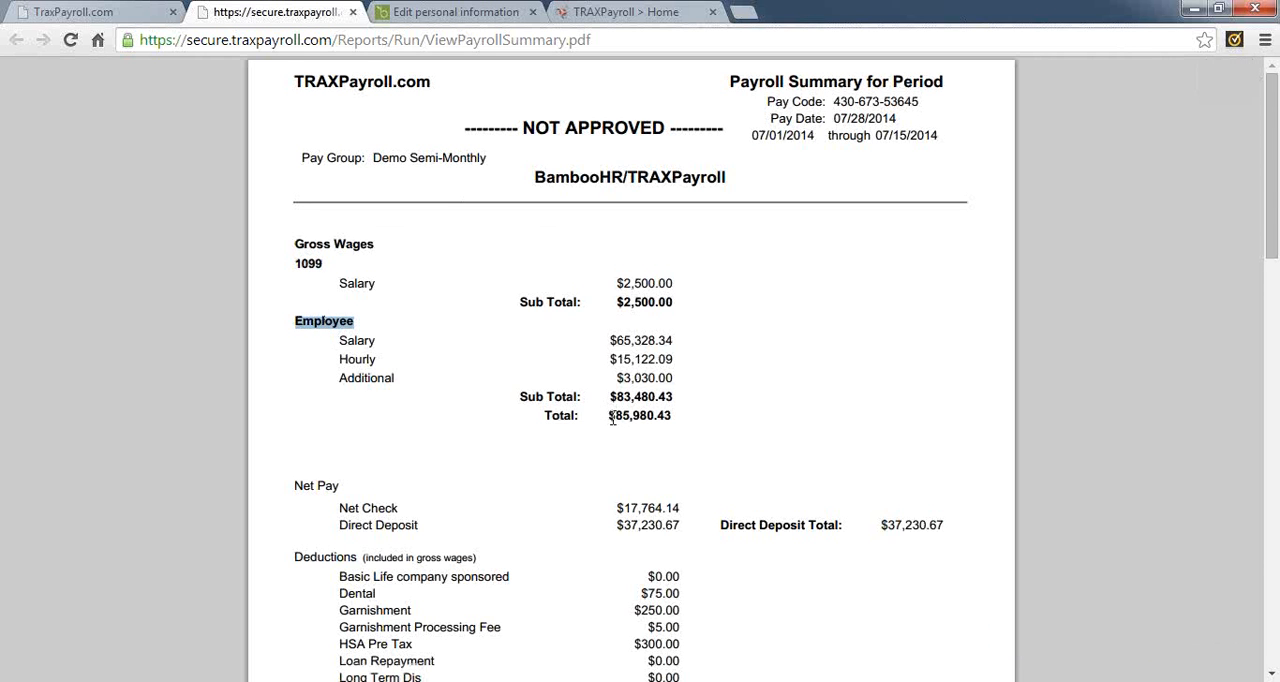
left_click_drag(607, 415, 694, 415)
Review the net pay and deductions sections of the Payroll Summary, including the deduction total
scroll(688, 418, "down", 3)
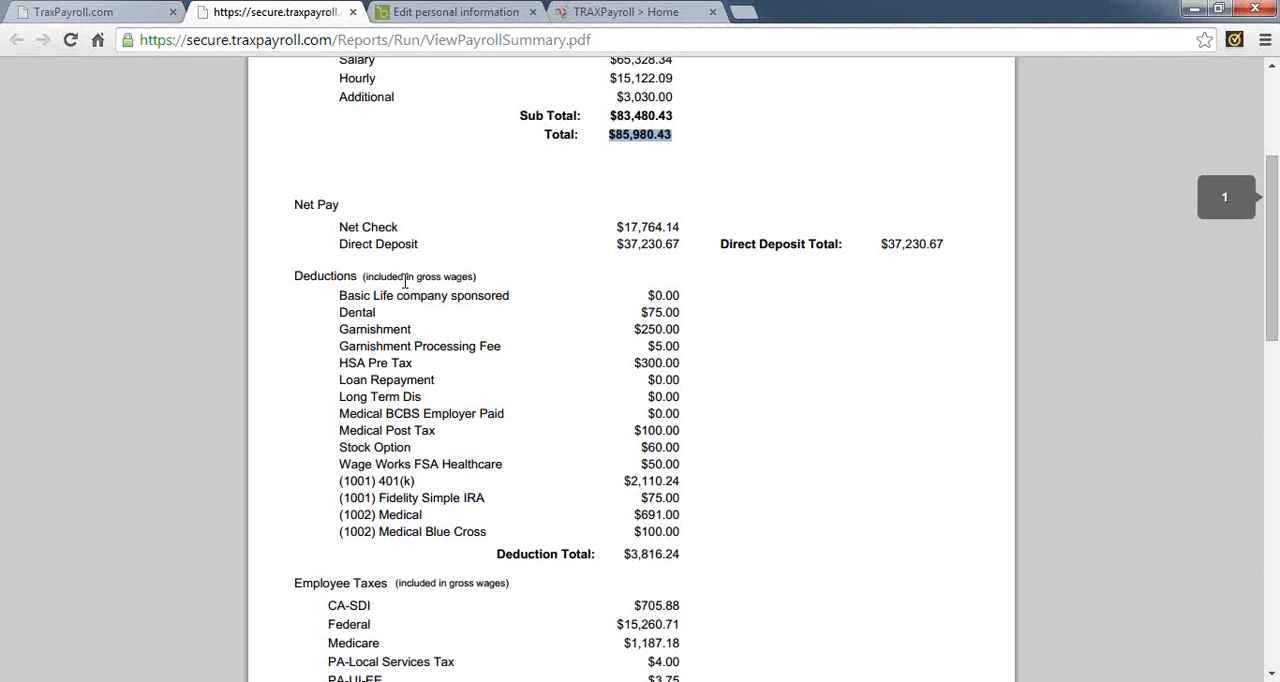
double_click(308, 206)
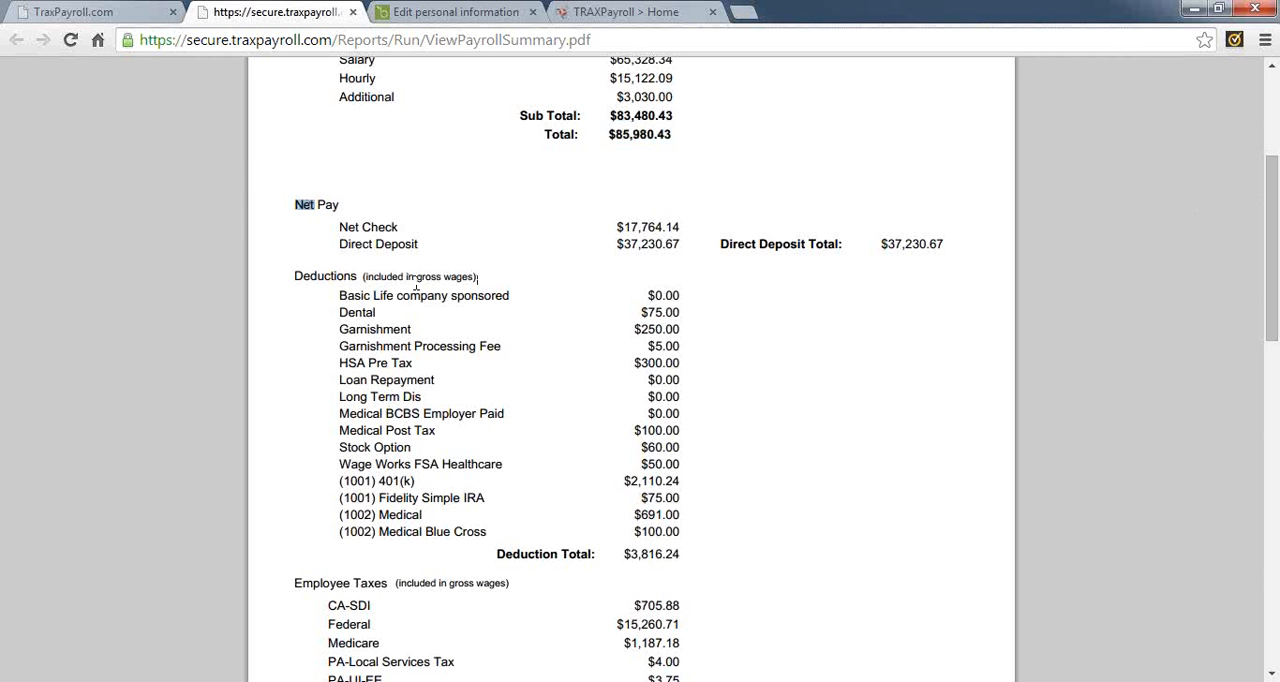
double_click(328, 277)
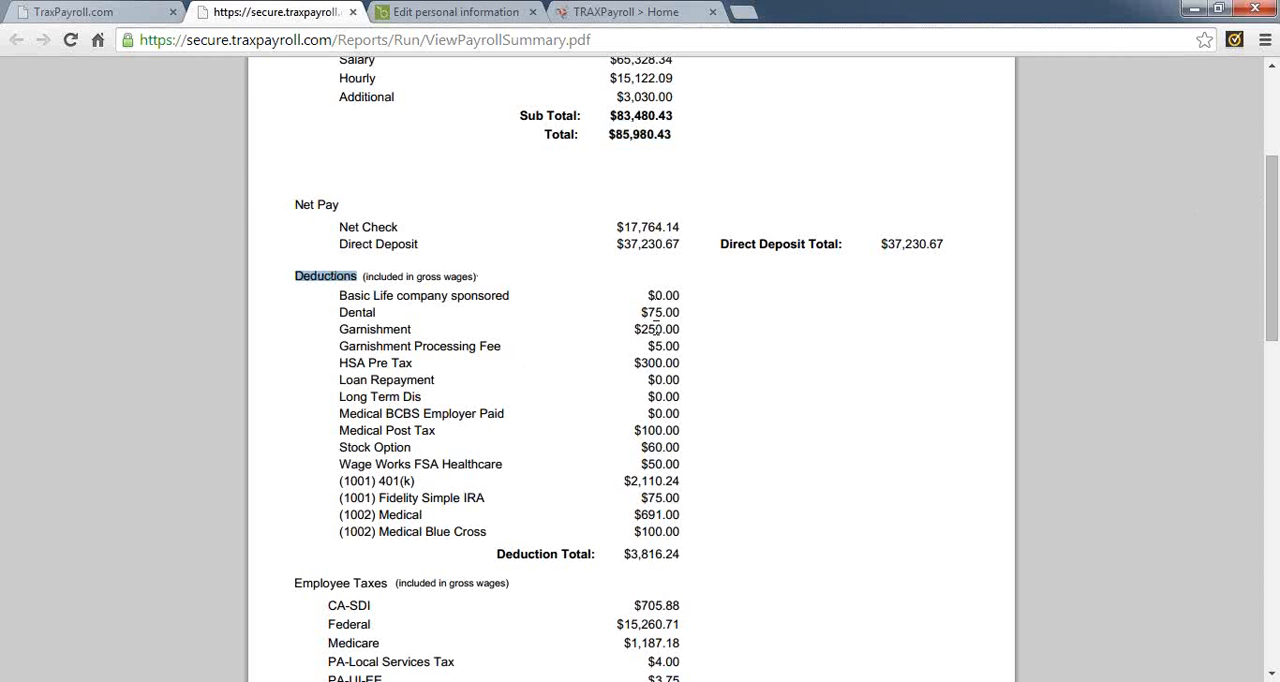
left_click_drag(626, 554, 684, 555)
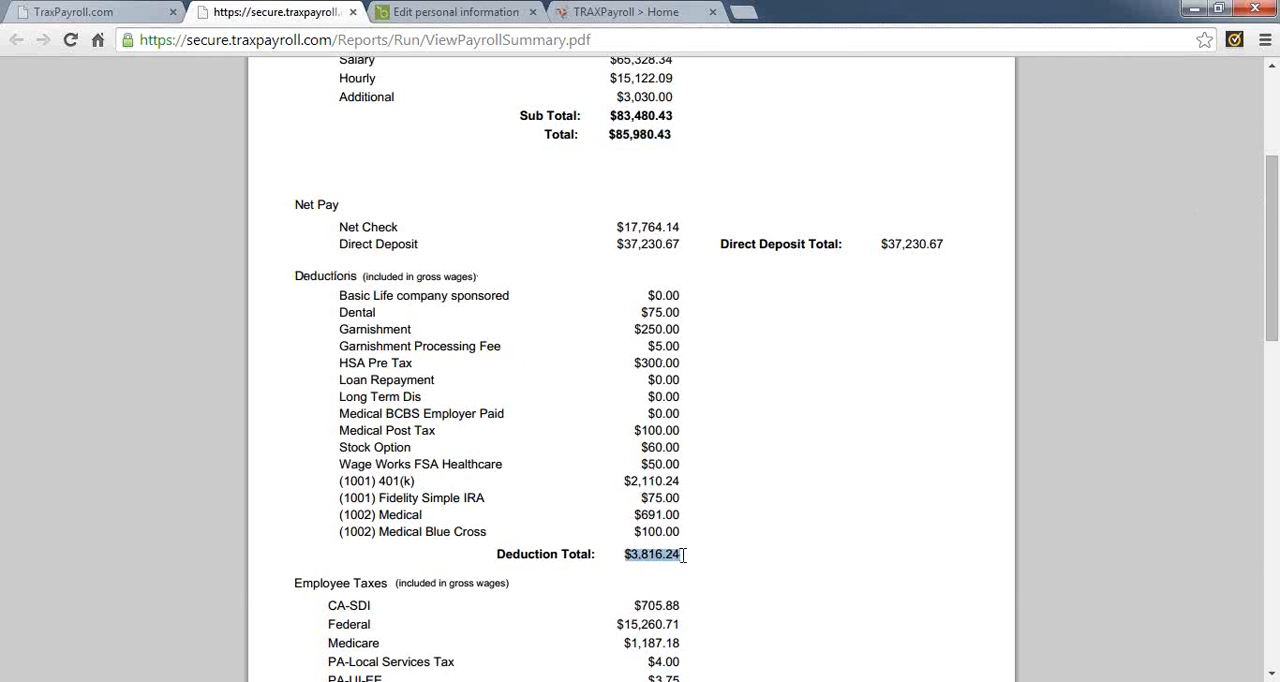
Examine the employee taxes and employer taxes in the Payroll Summary, including the employer tax total
scroll(680, 560, "down", 5)
scroll(321, 181, "down", 1)
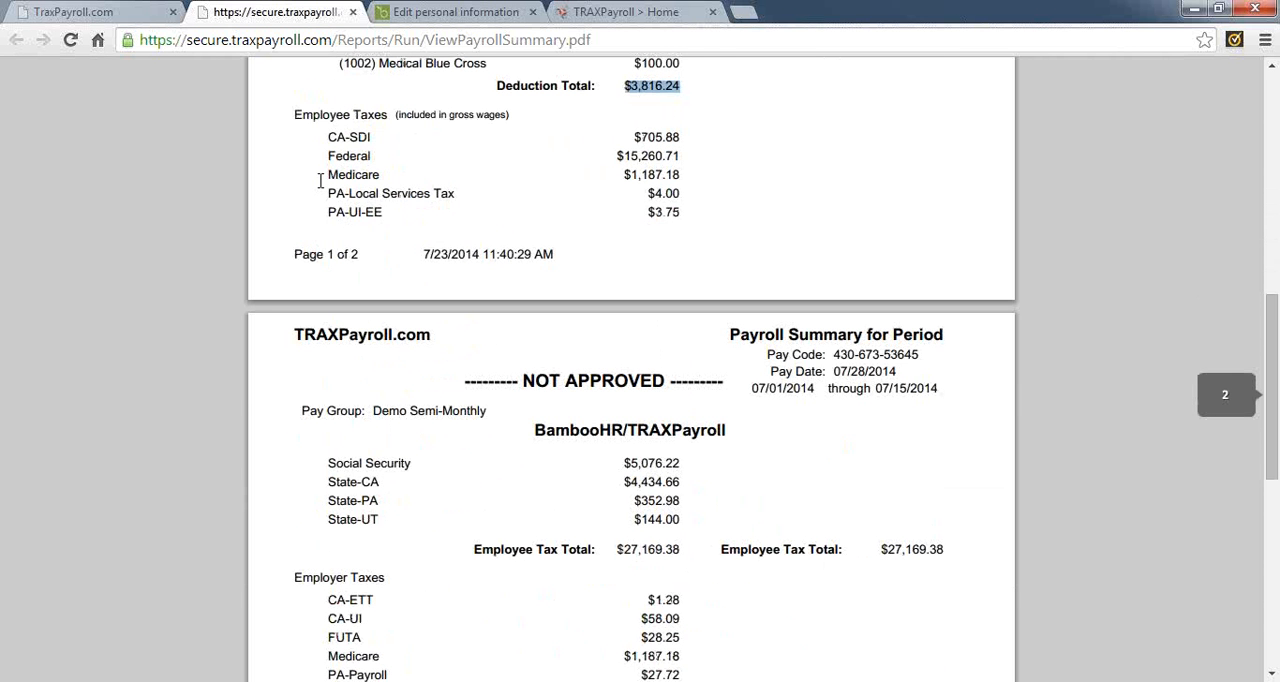
double_click(324, 113)
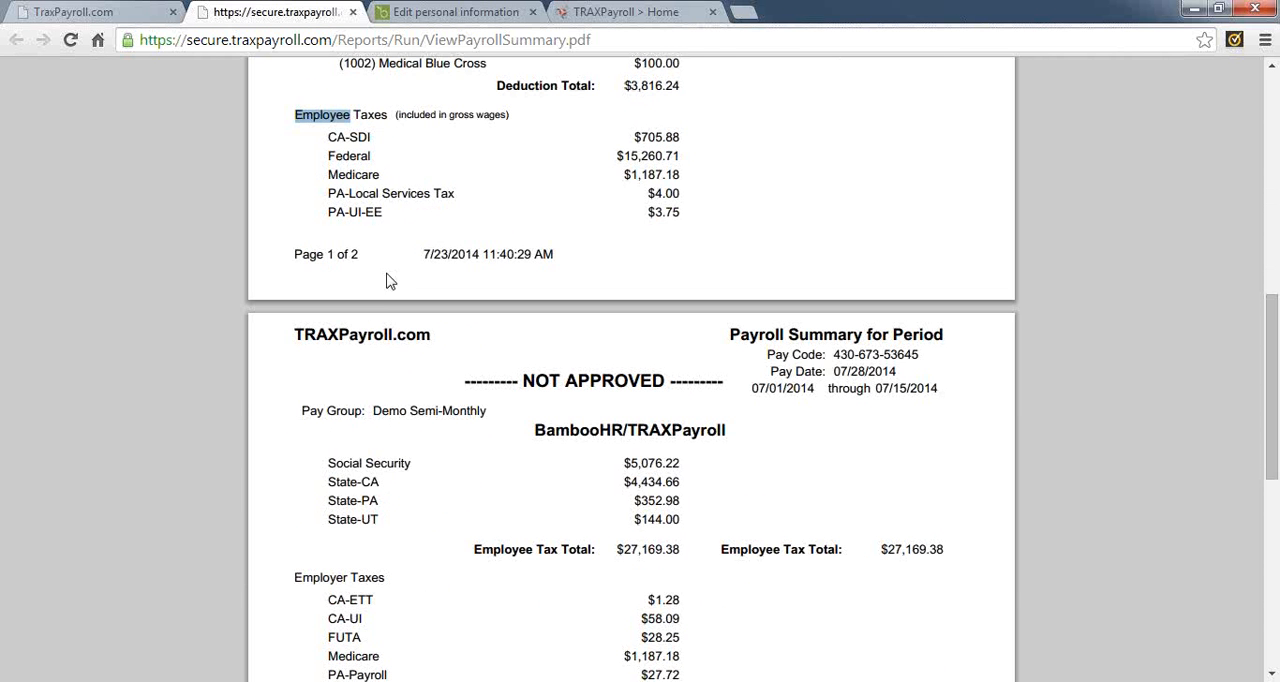
double_click(370, 465)
scroll(370, 465, "down", 3)
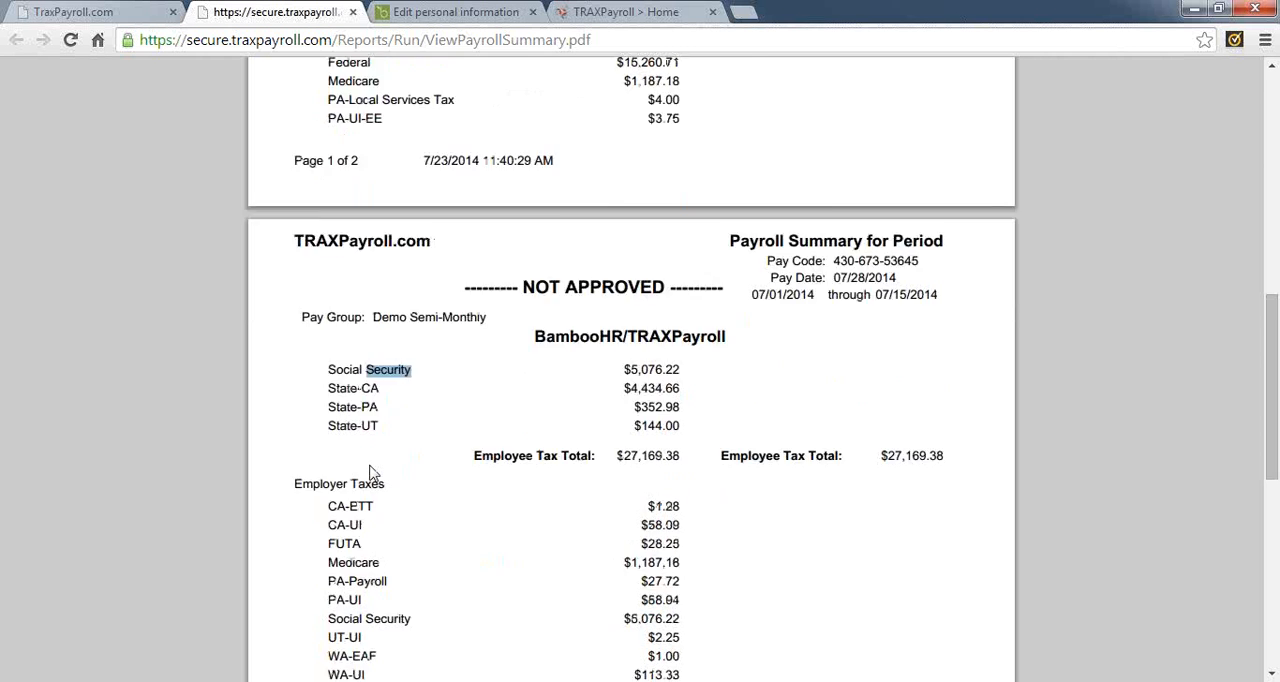
double_click(329, 297)
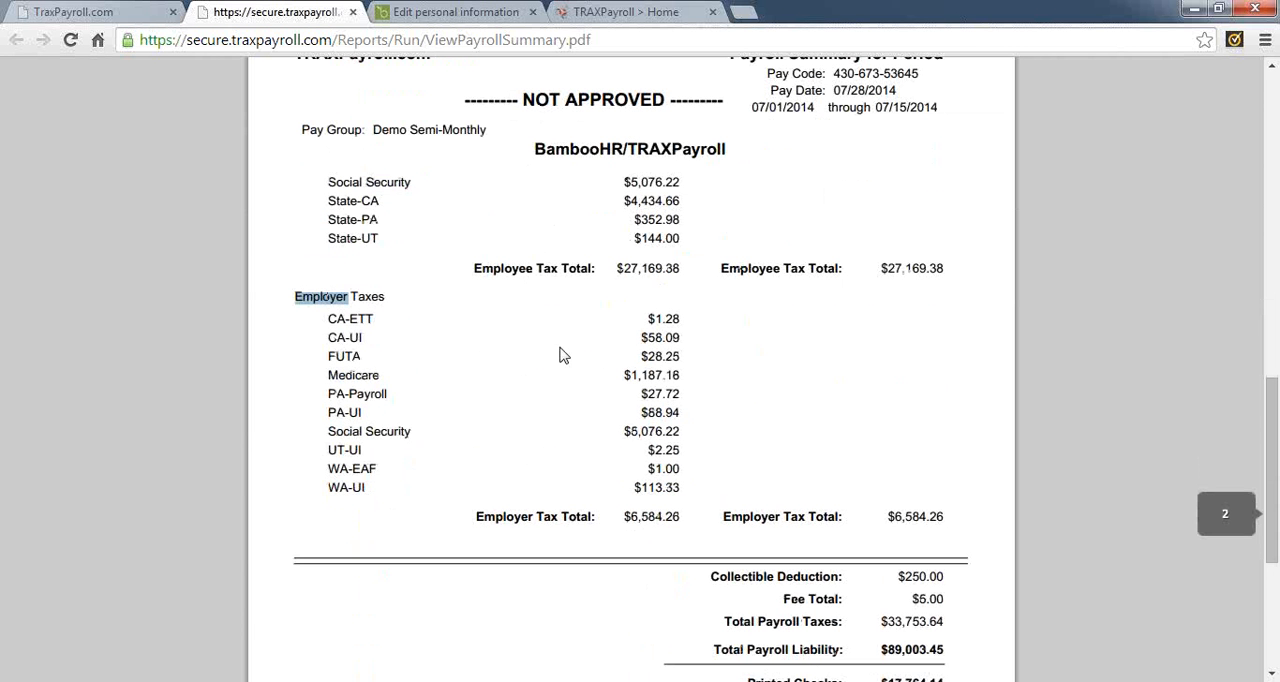
double_click(655, 517)
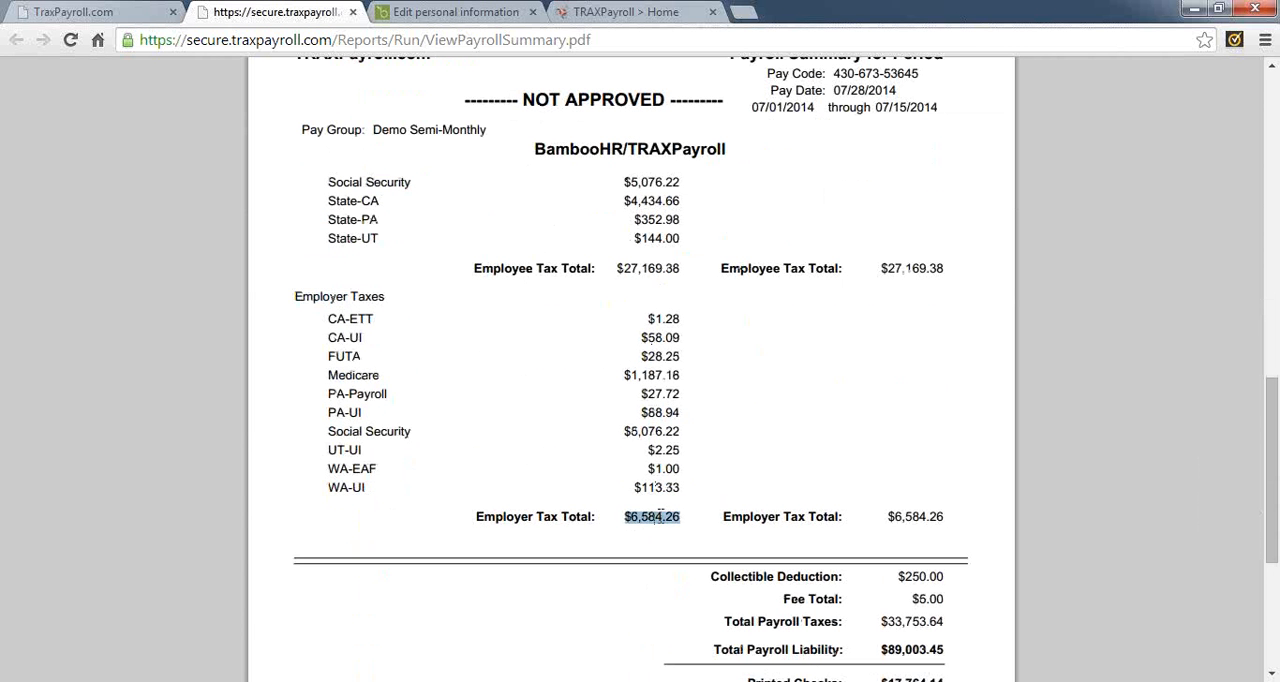
Check the total payroll liability at the end of the Payroll Summary and close the report
scroll(766, 528, "down", 3)
double_click(886, 370)
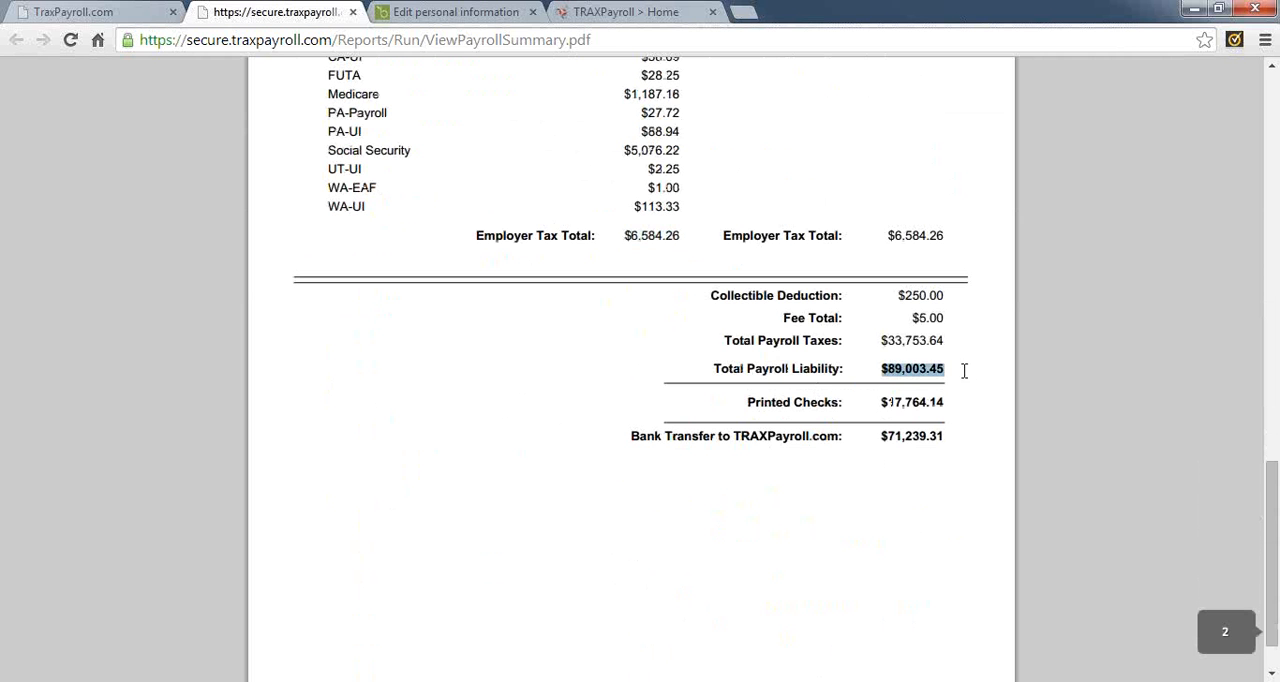
left_click(355, 14)
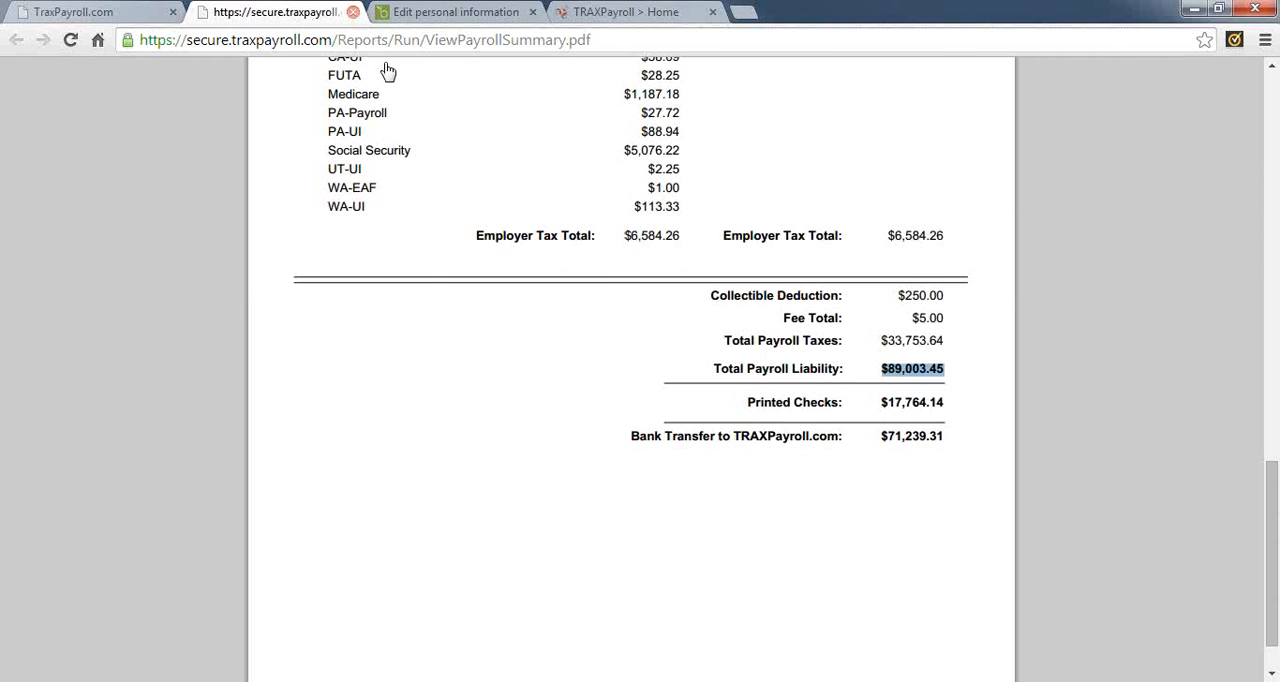
Open the Payroll Register preview and examine the first employee's wage, employee tax, employer tax and deductions sections
left_click(365, 487)
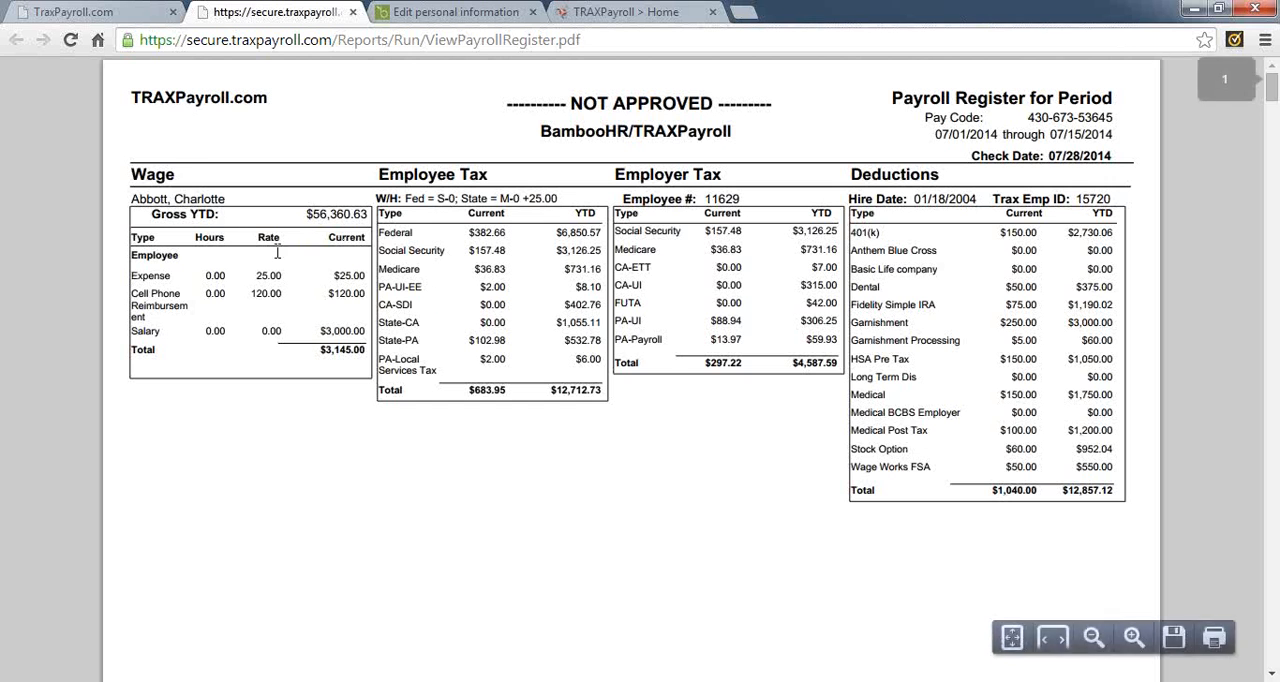
double_click(195, 198)
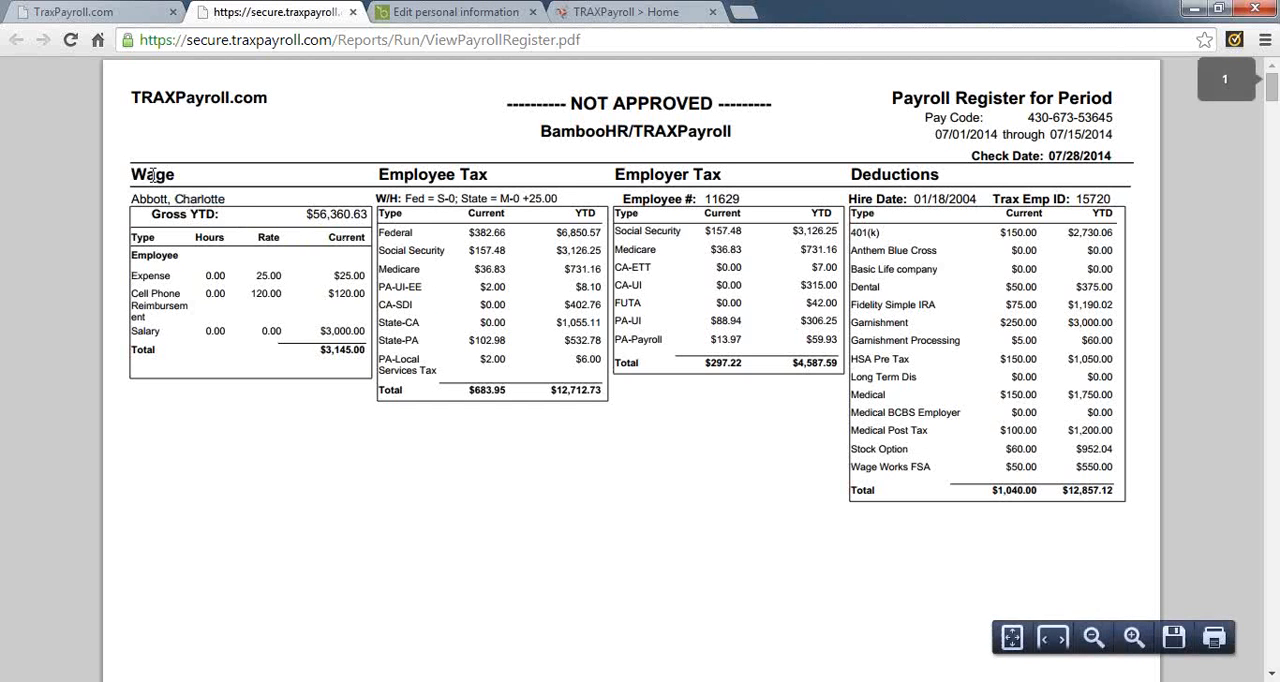
double_click(155, 175)
left_click(421, 171)
double_click(421, 171)
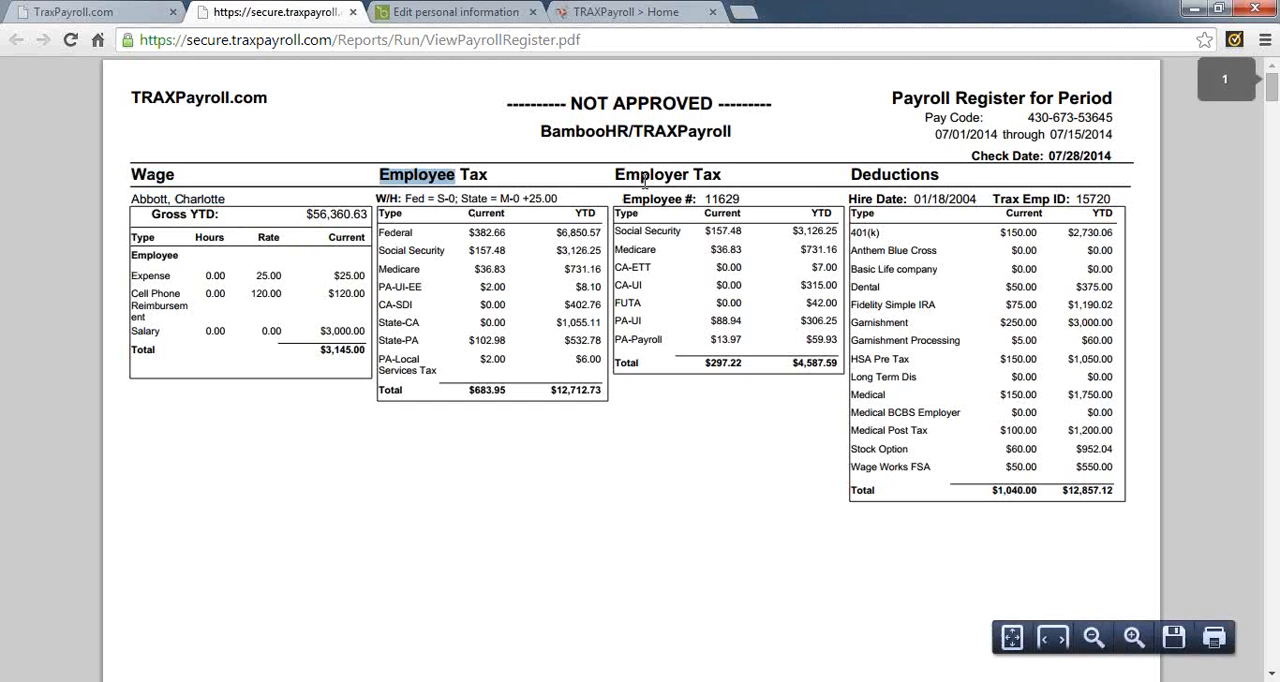
double_click(645, 176)
double_click(884, 176)
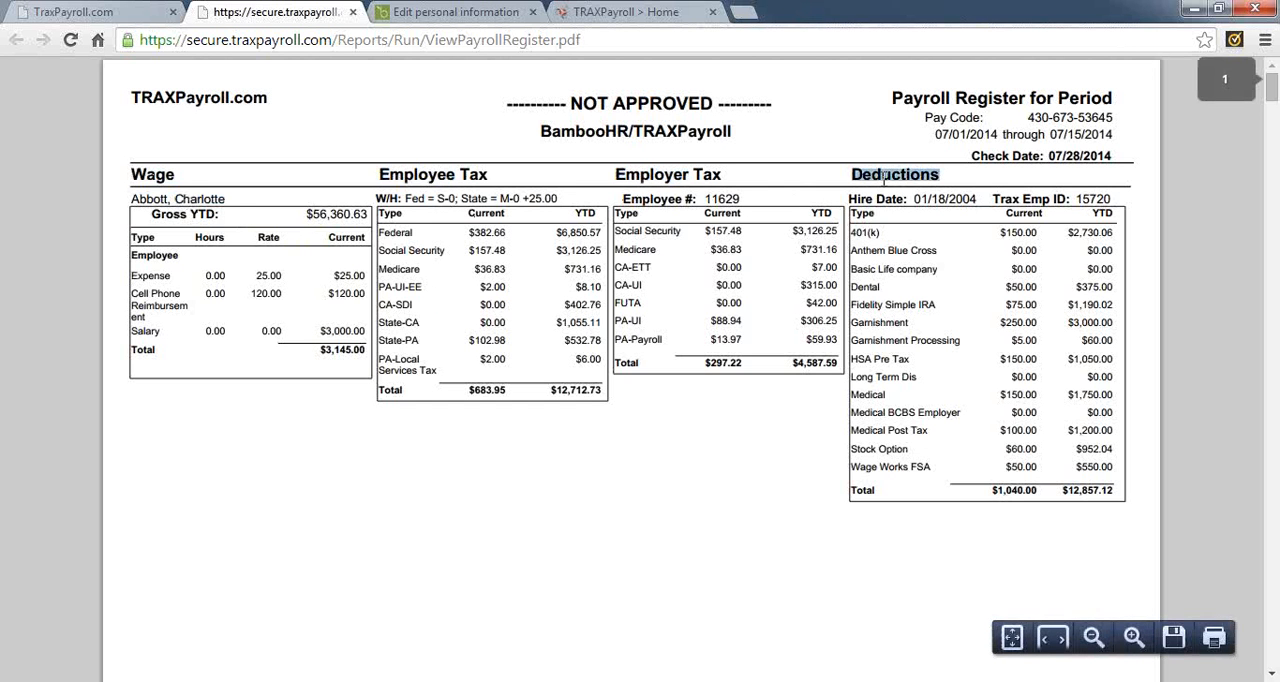
Compare the register's current and year-to-date deduction columns, view the grand totals on the last page, and close the report
left_click(1022, 222)
double_click(1102, 213)
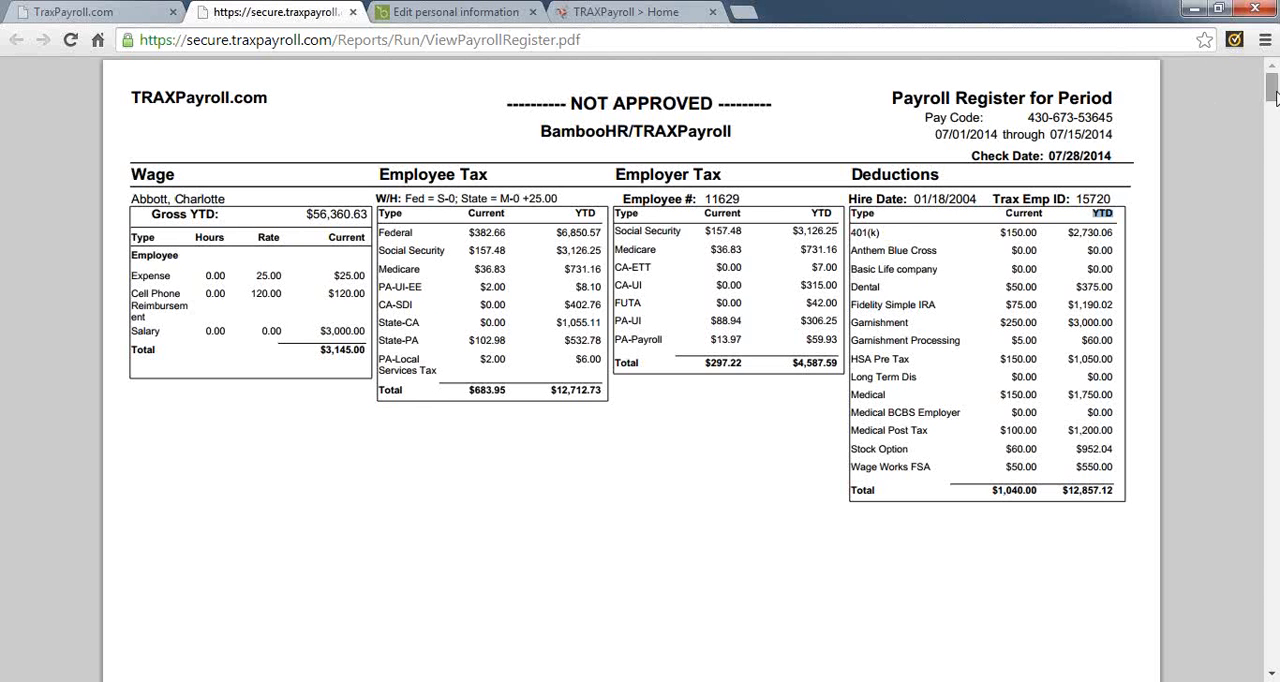
left_click_drag(1275, 95, 1272, 652)
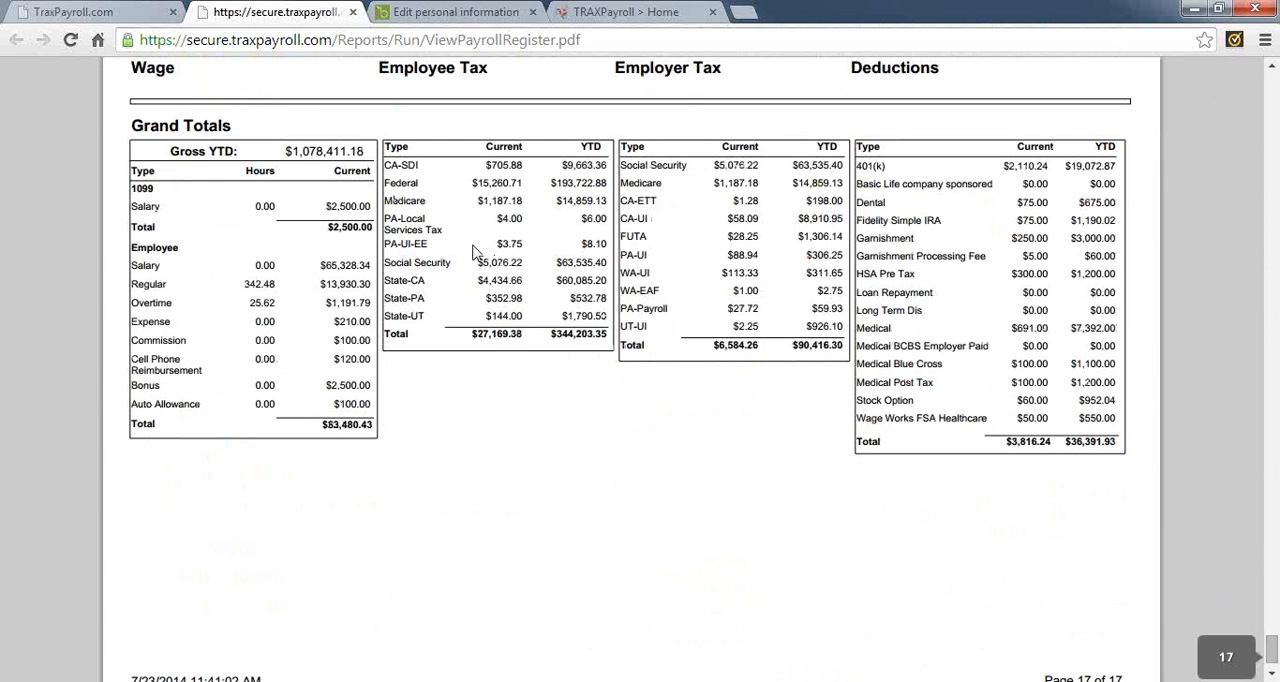
left_click(352, 12)
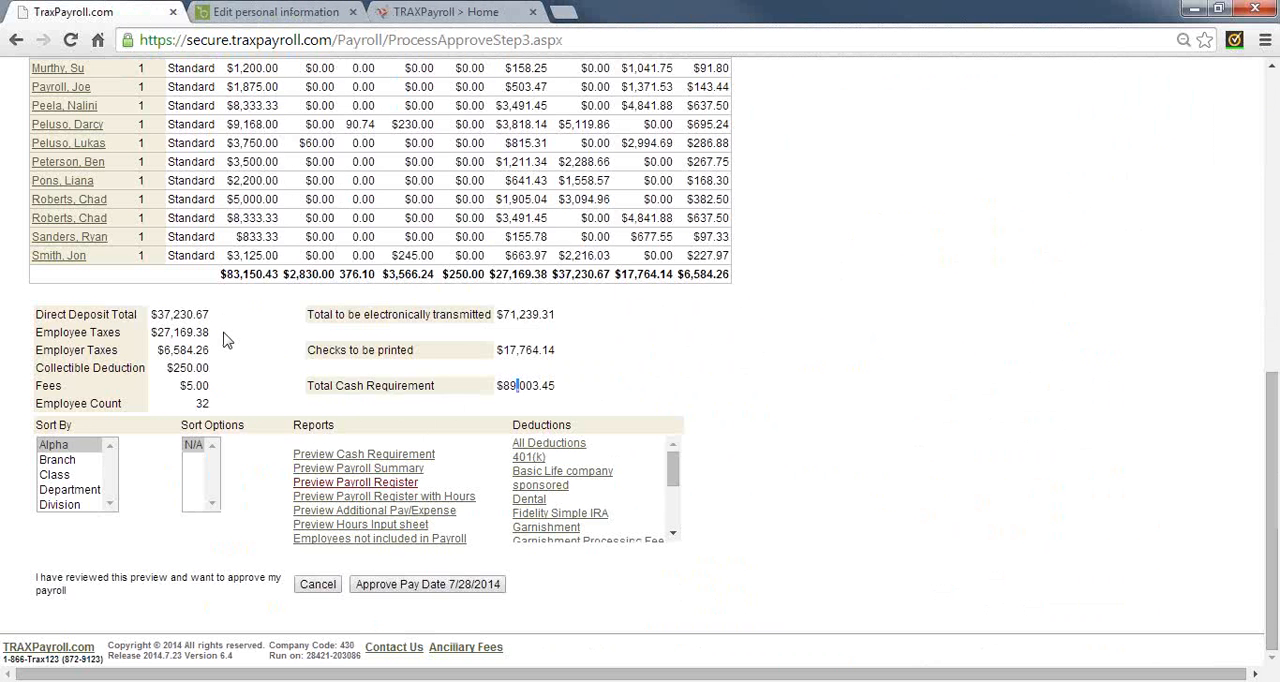
Go through the report sort criteria Branch, Class and Department, and leave the reports sorted by Division
left_click(60, 460)
left_click(58, 476)
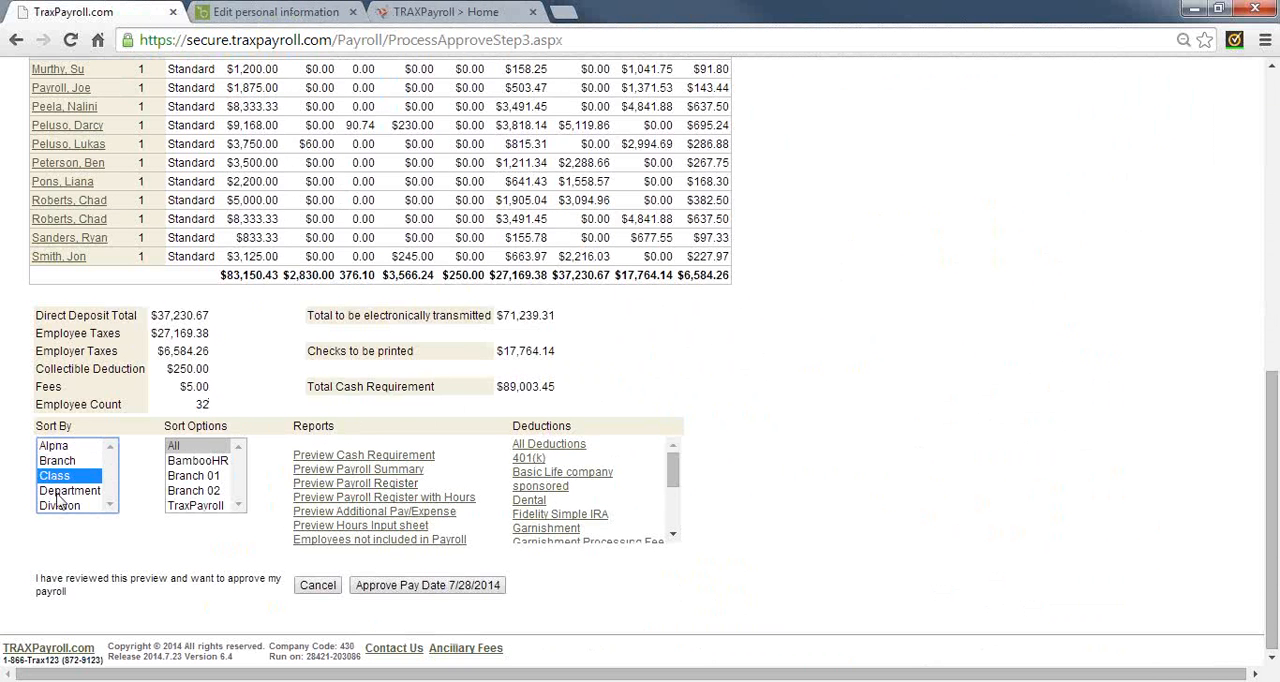
left_click(58, 491)
left_click(60, 507)
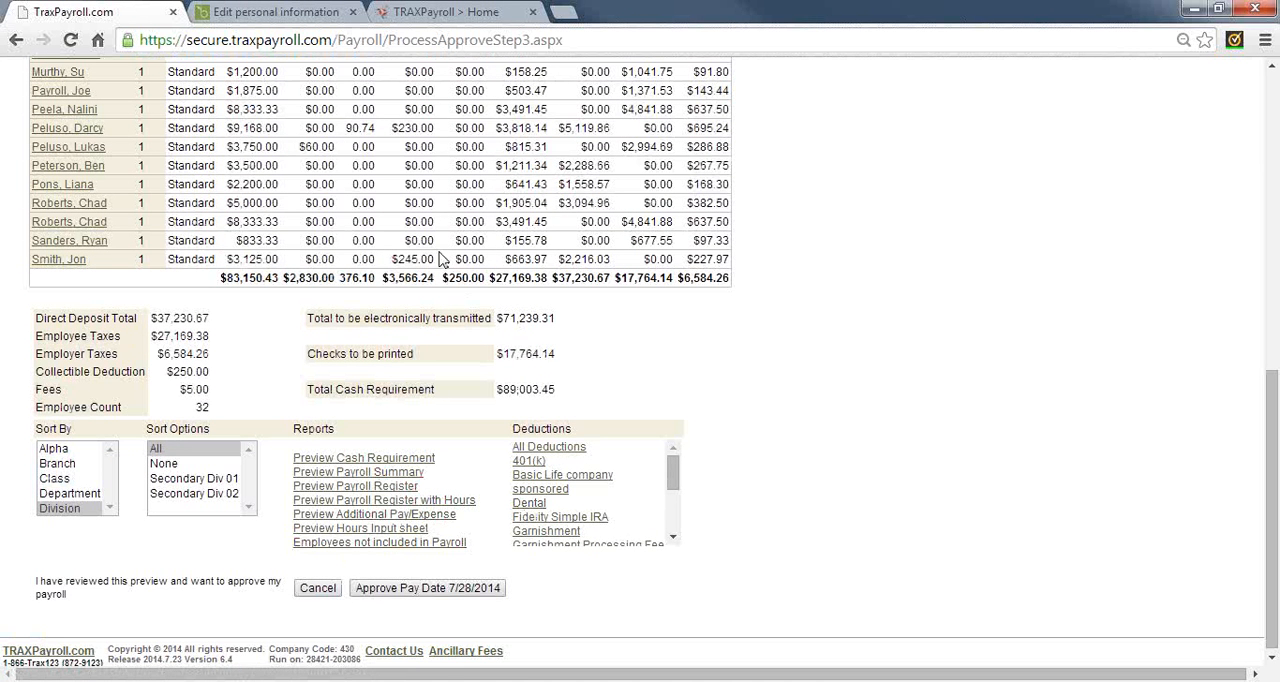
Try to approve the payroll for pay date 7/28/2014 and close the approval confirmation
left_click(476, 590)
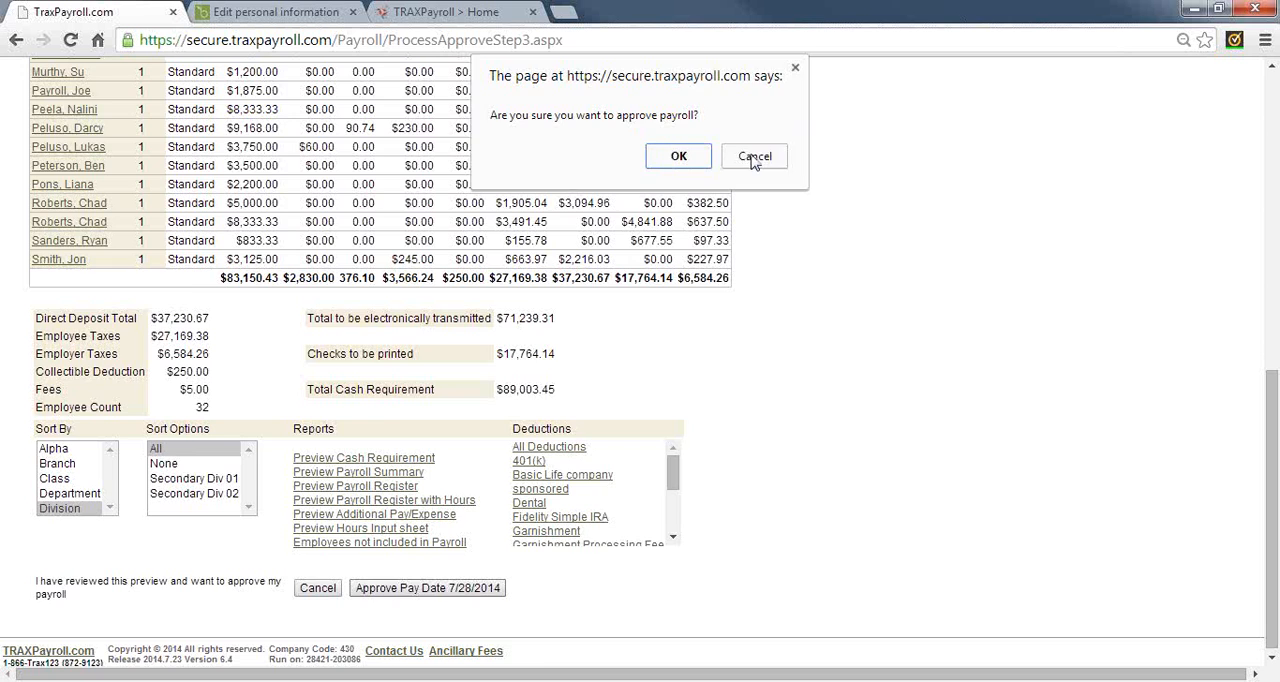
left_click(678, 158)
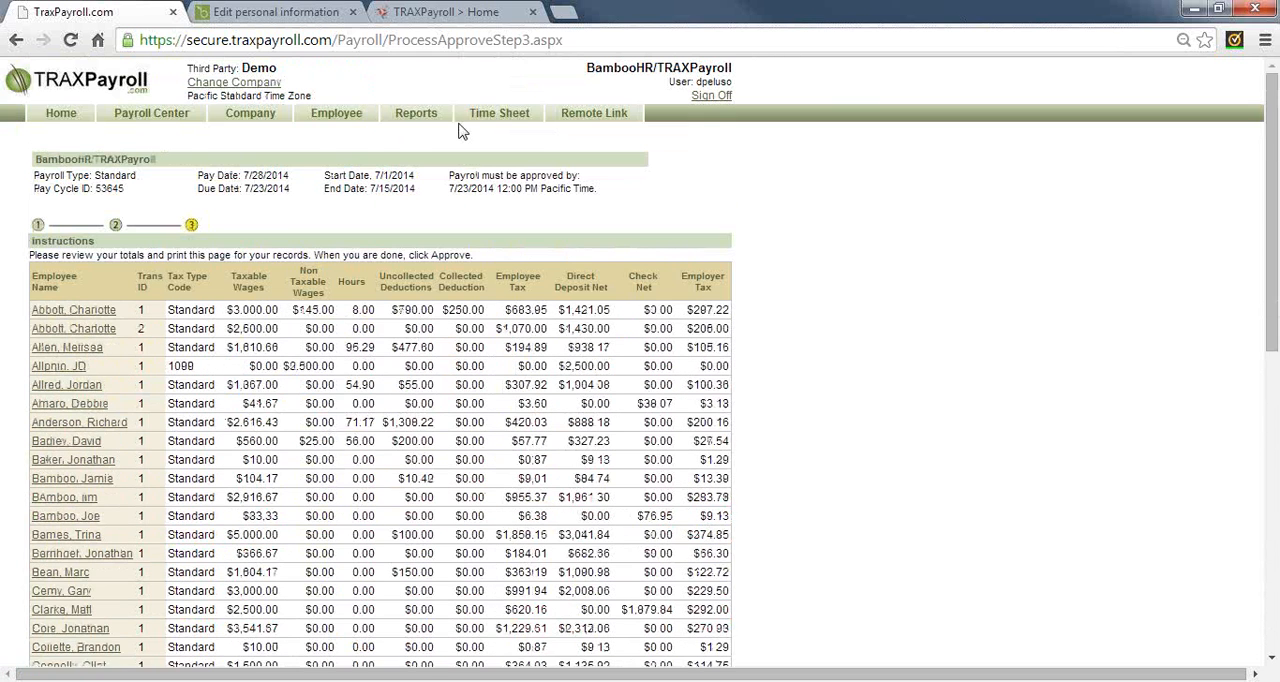
Go to the Pay Cycle reports, view the first employee's pay stub for the 06/01/14-06/15/14 cycle, and close it
left_click(416, 113)
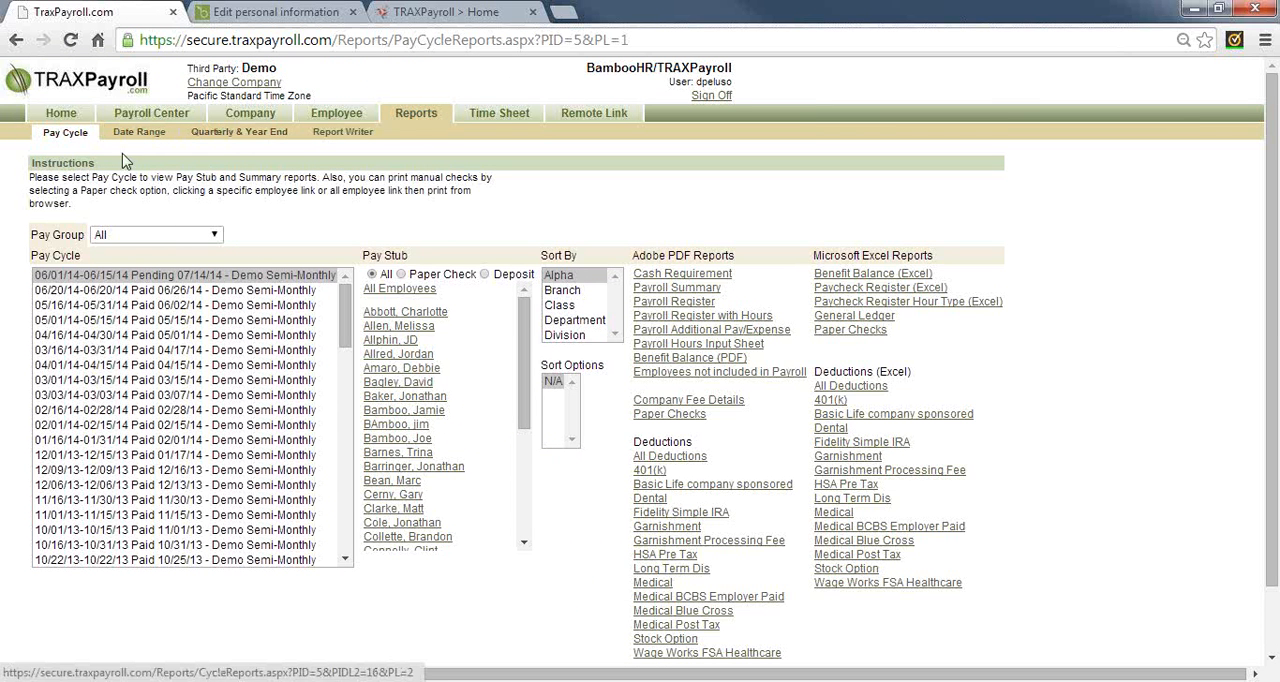
left_click(64, 131)
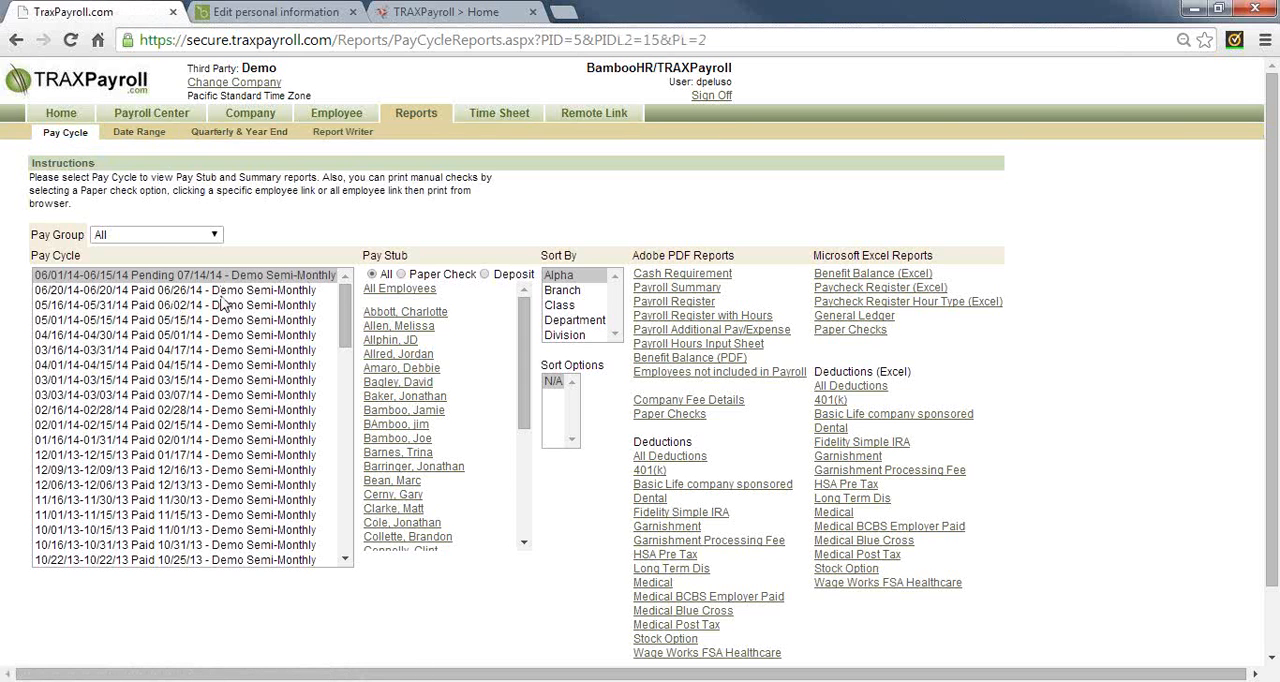
left_click(420, 313)
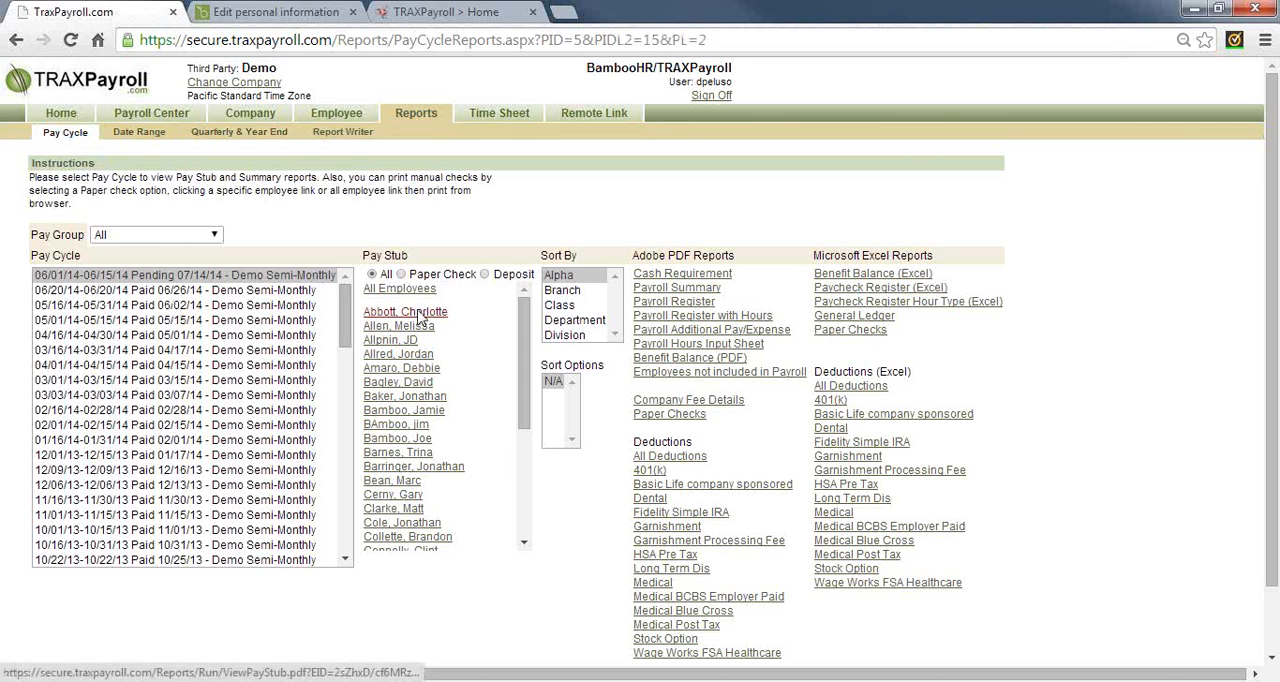
scroll(585, 495, "down", 4)
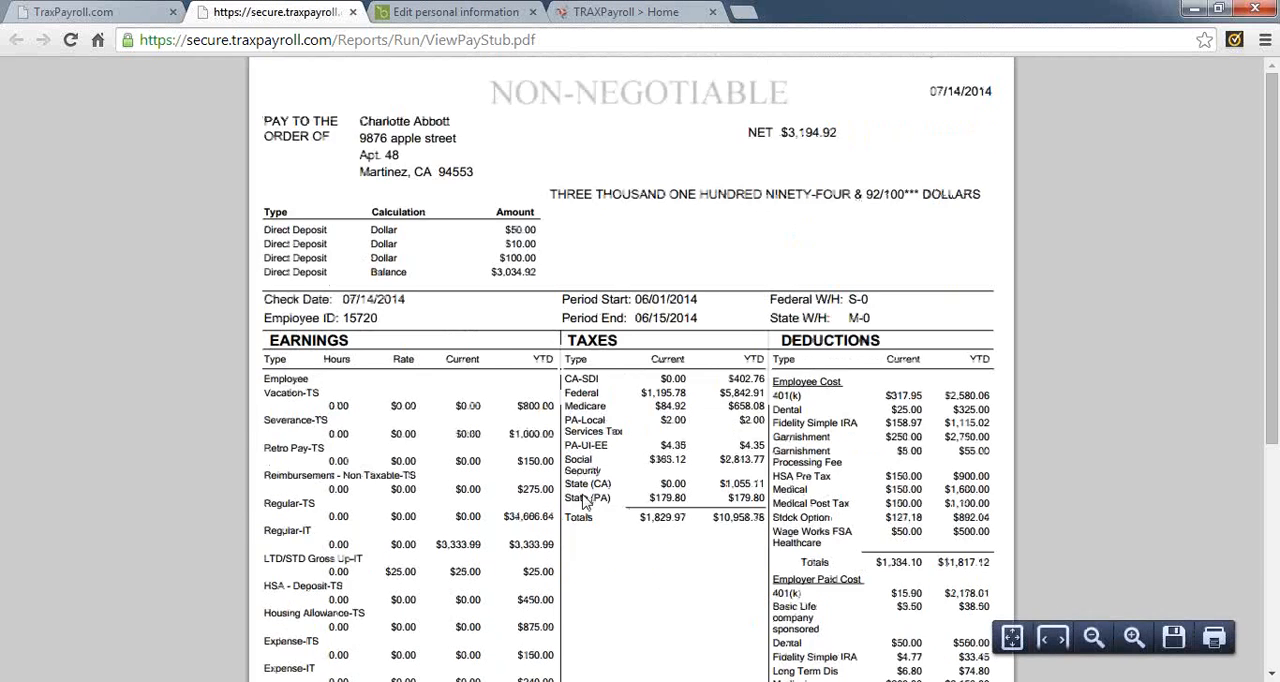
scroll(586, 423, "up", 4)
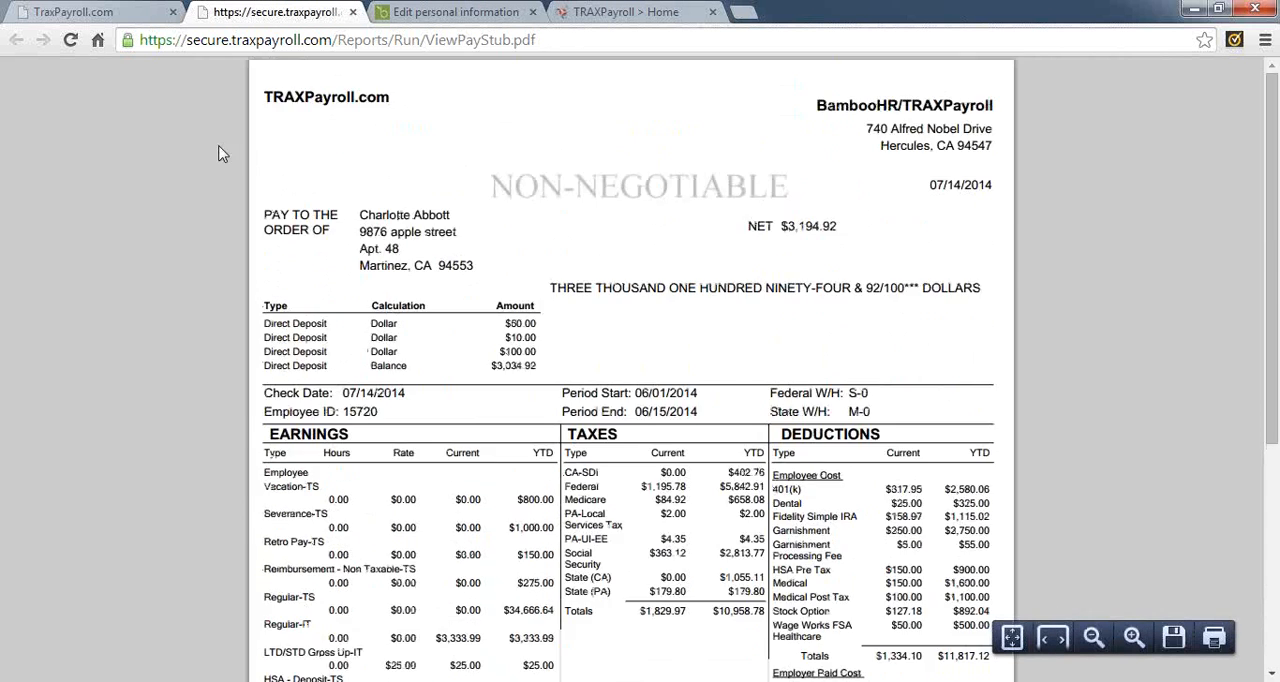
left_click(352, 12)
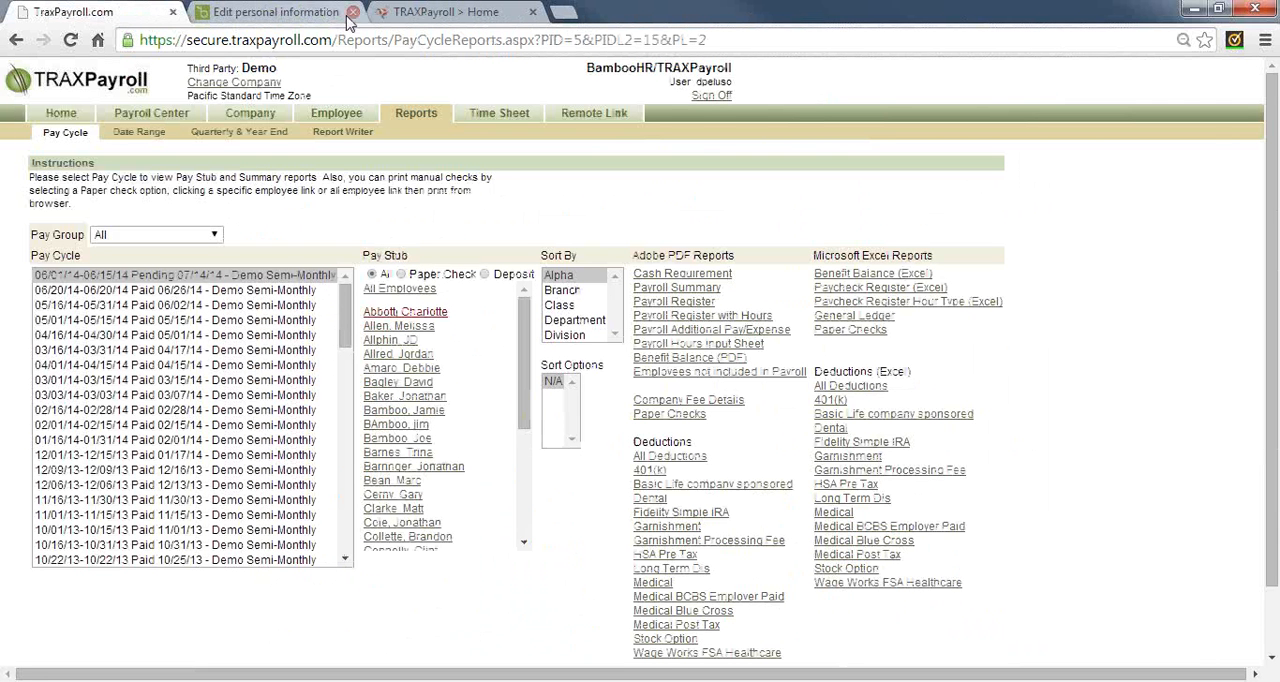
Limit the pay stubs to Paper Check and open the printable checks for all employees
left_click(401, 275)
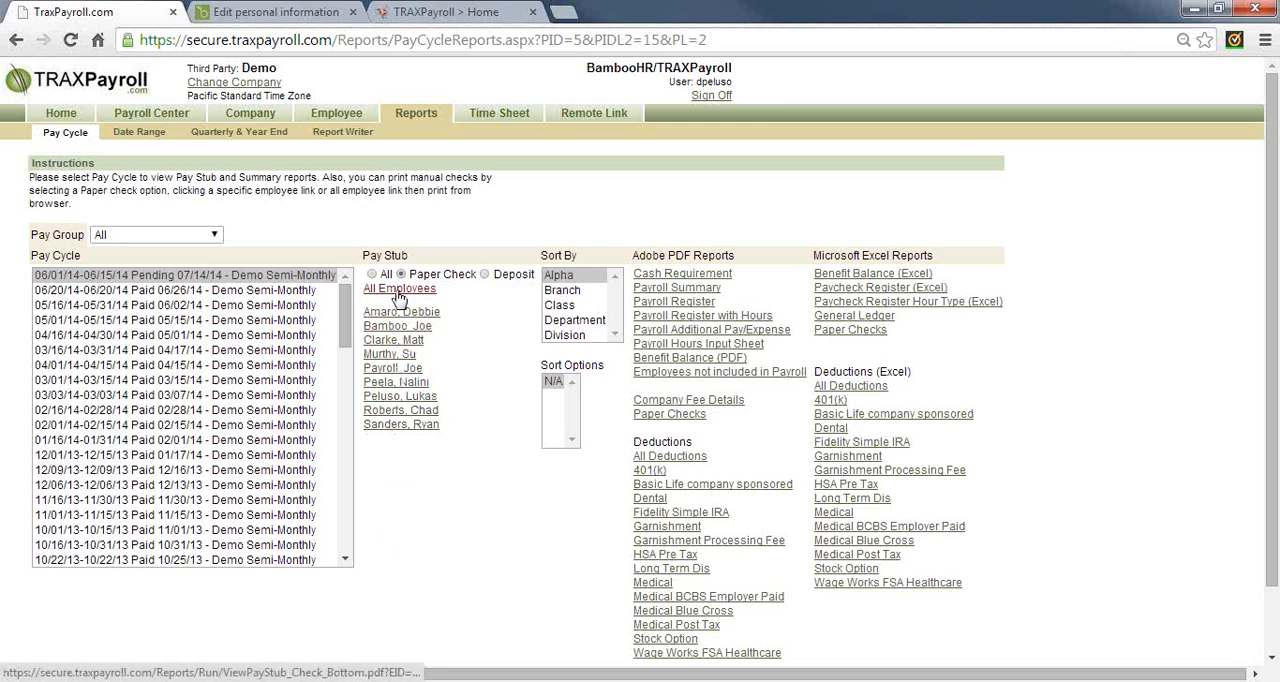
left_click(397, 290)
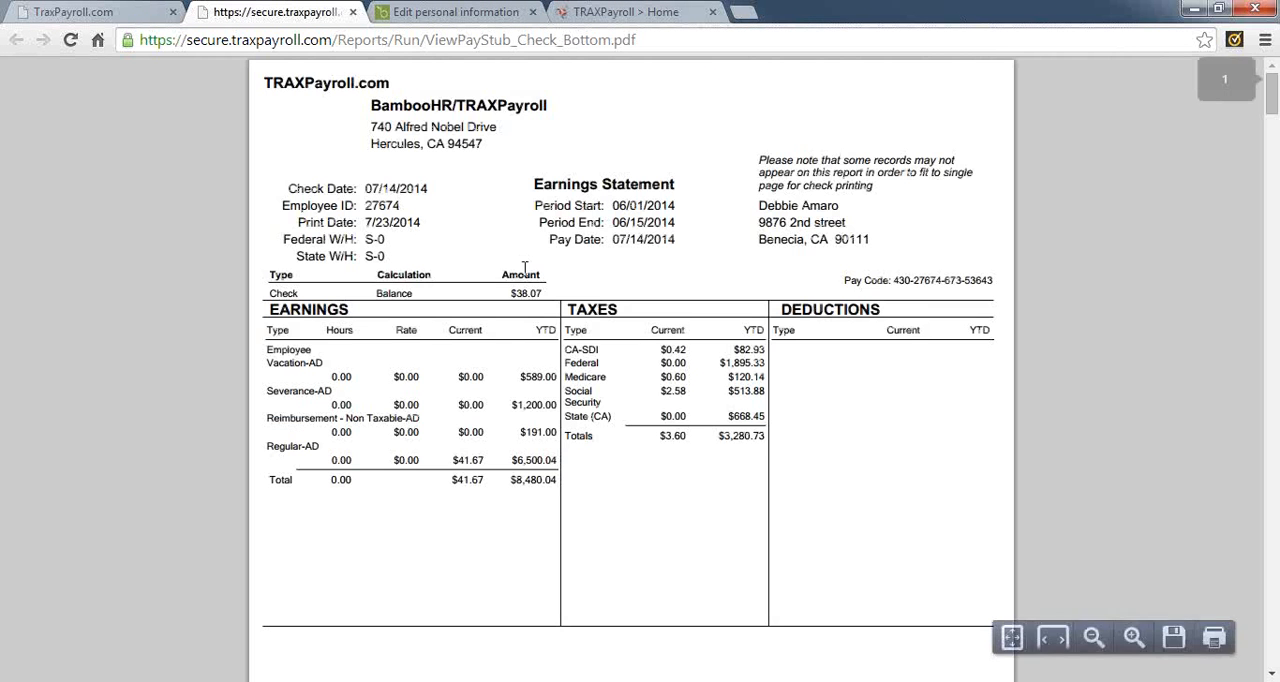
Look through the employees' printable paper checks, examining the first check's company, payee and amount details, and close the document
scroll(603, 355, "down", 4)
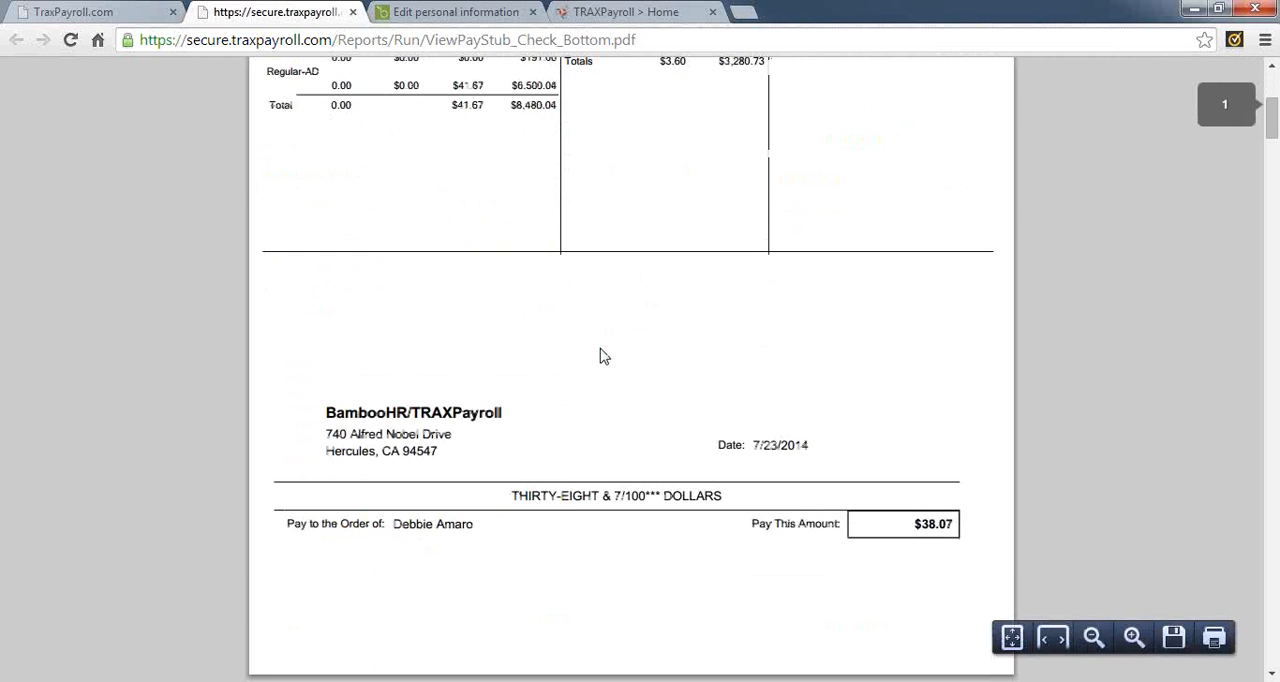
scroll(603, 356, "down", 1)
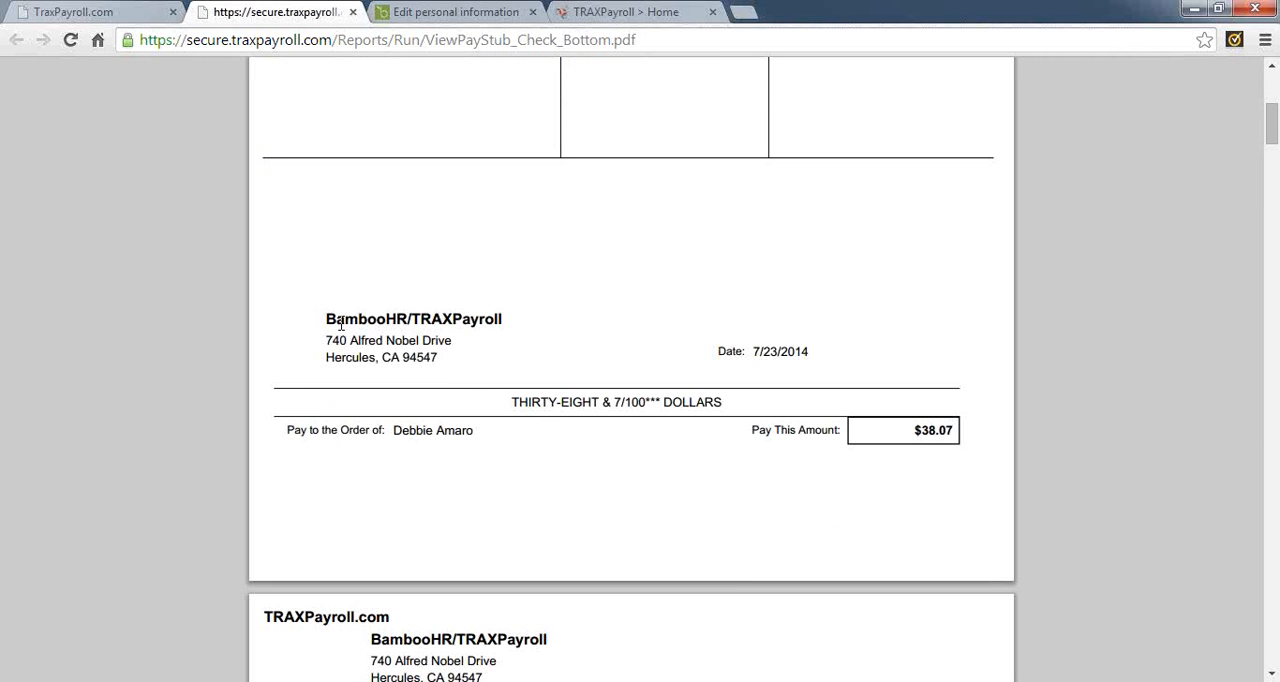
left_click_drag(324, 310, 882, 453)
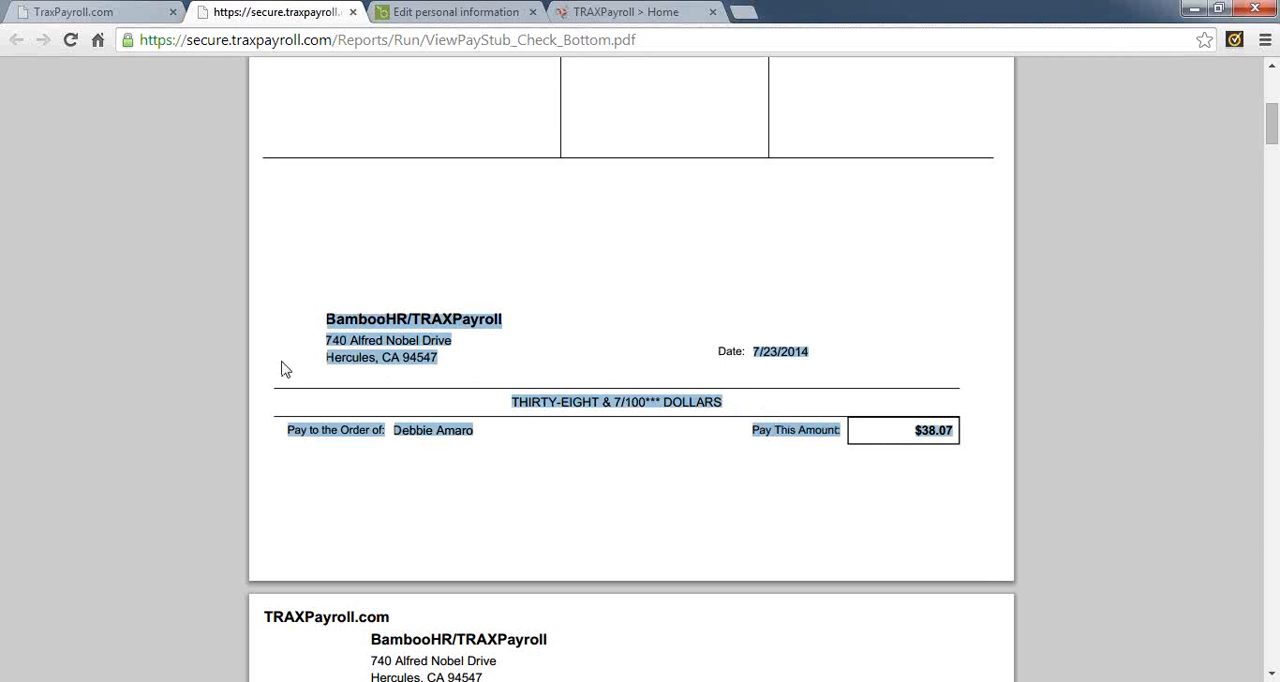
left_click(362, 325)
double_click(362, 325)
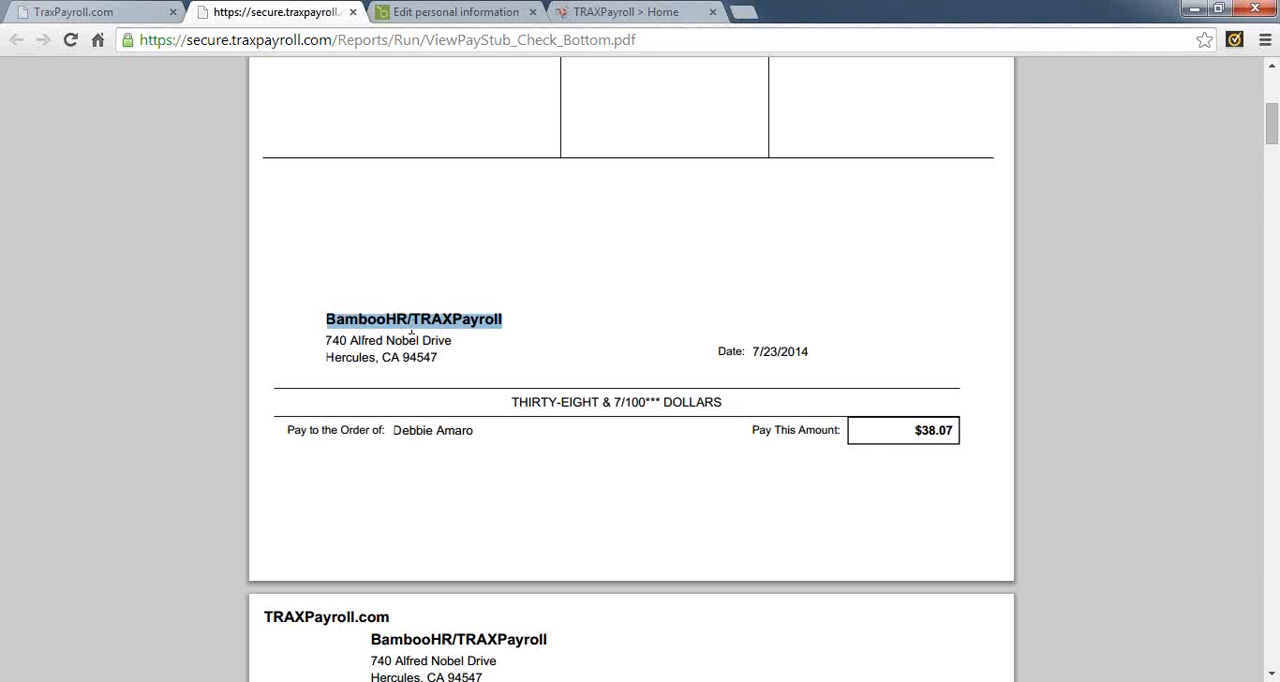
left_click(730, 536)
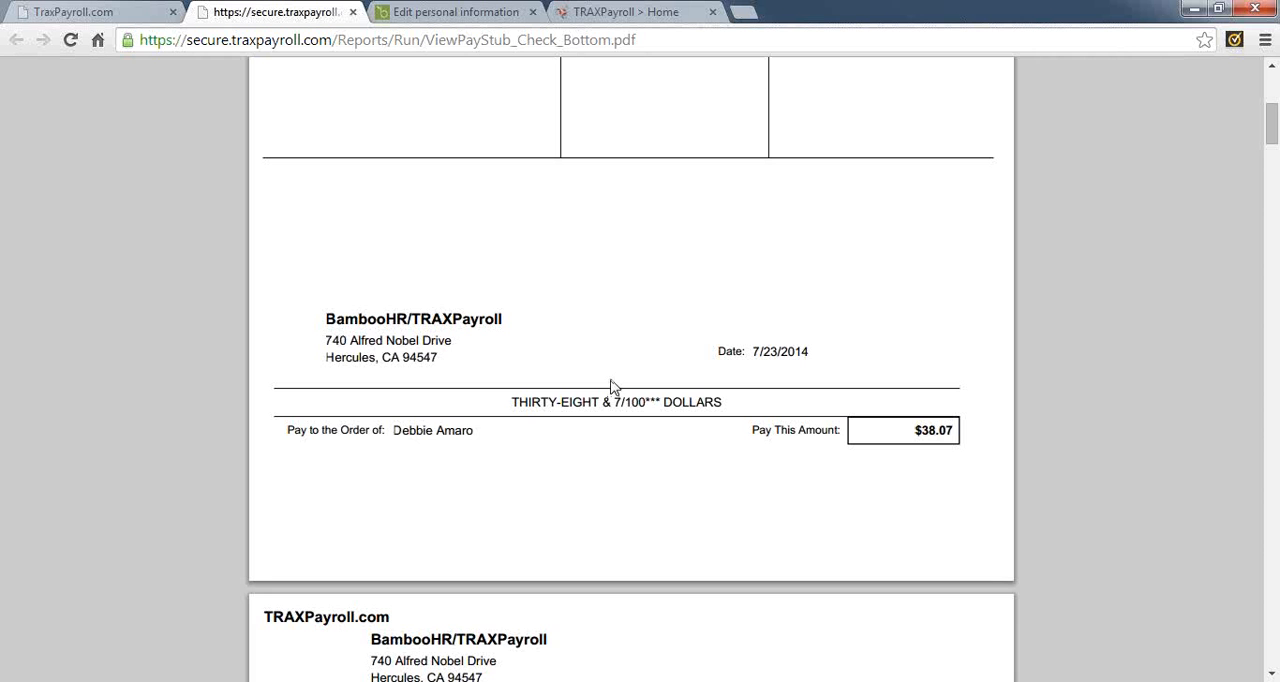
scroll(612, 385, "down", 10)
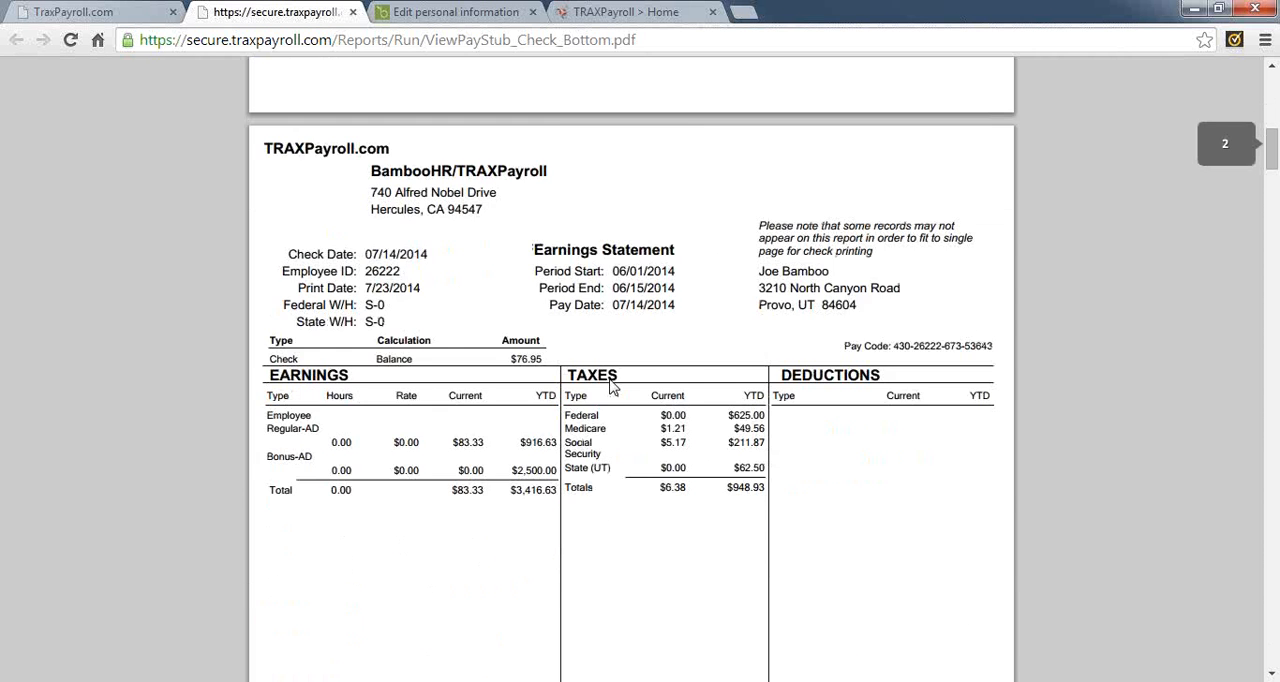
scroll(612, 385, "down", 8)
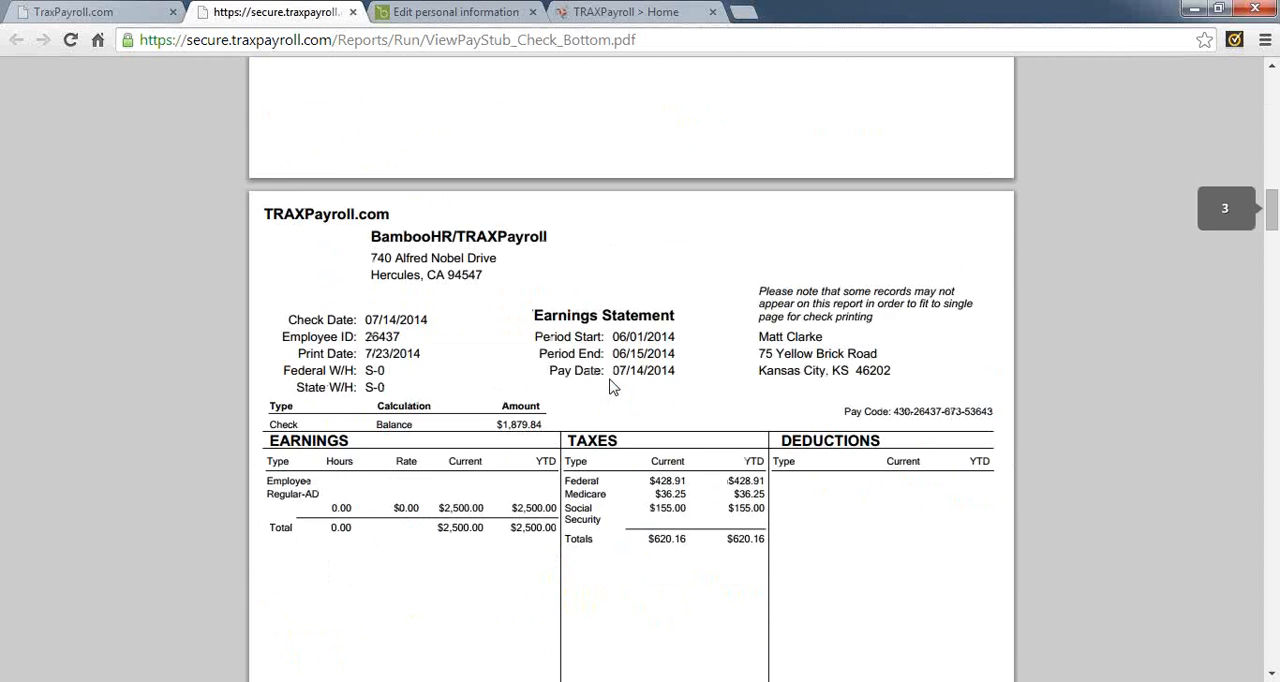
scroll(613, 387, "down", 5)
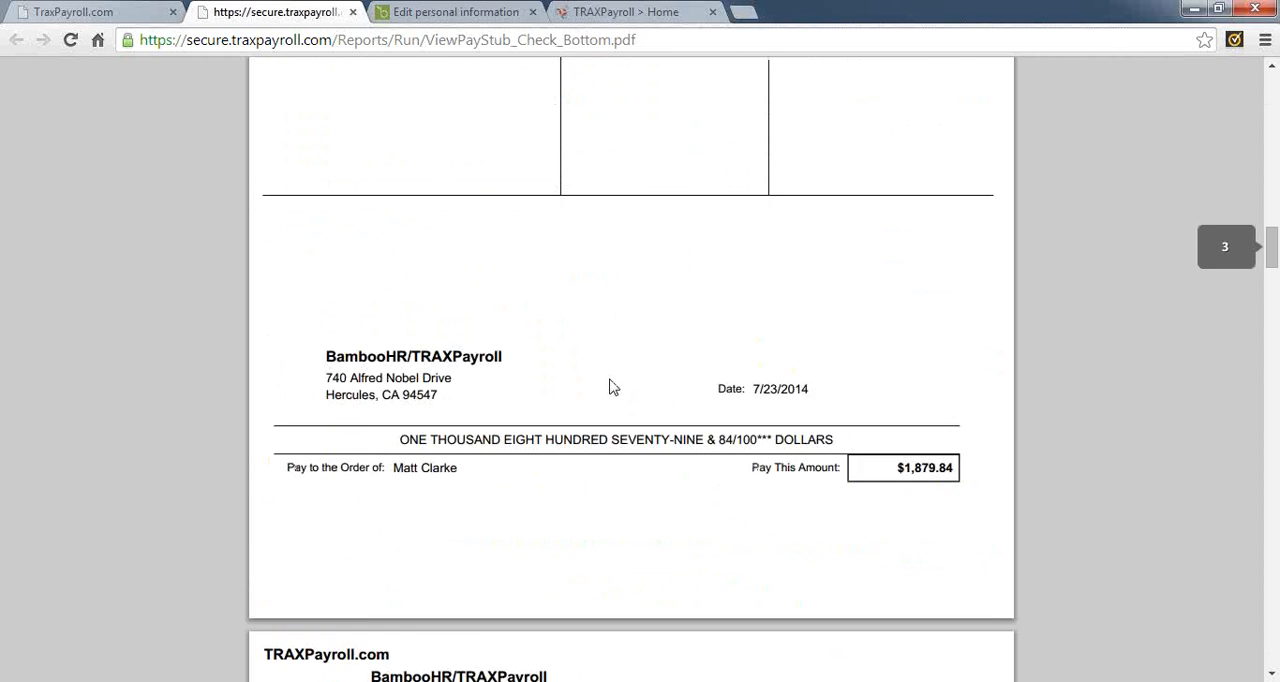
left_click(352, 12)
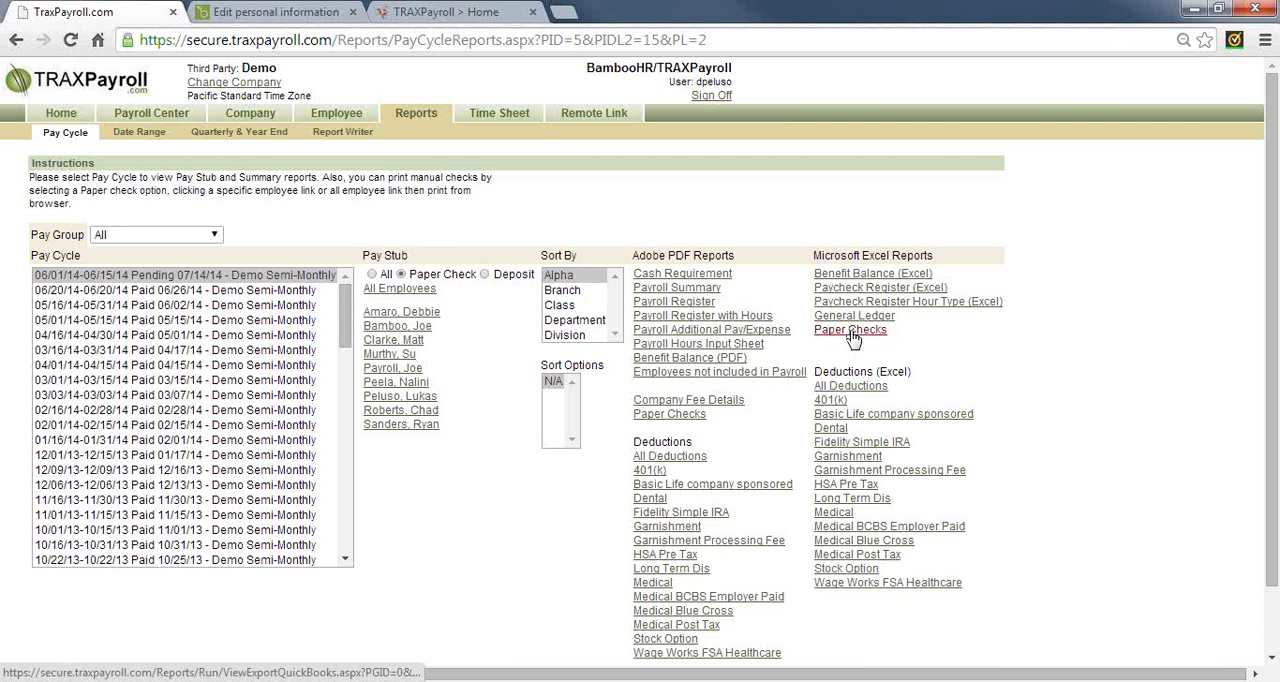
Save the Excel Paper Checks export over the existing QBFile.iif and review it, and view the PDF Paper Checks report
left_click(850, 333)
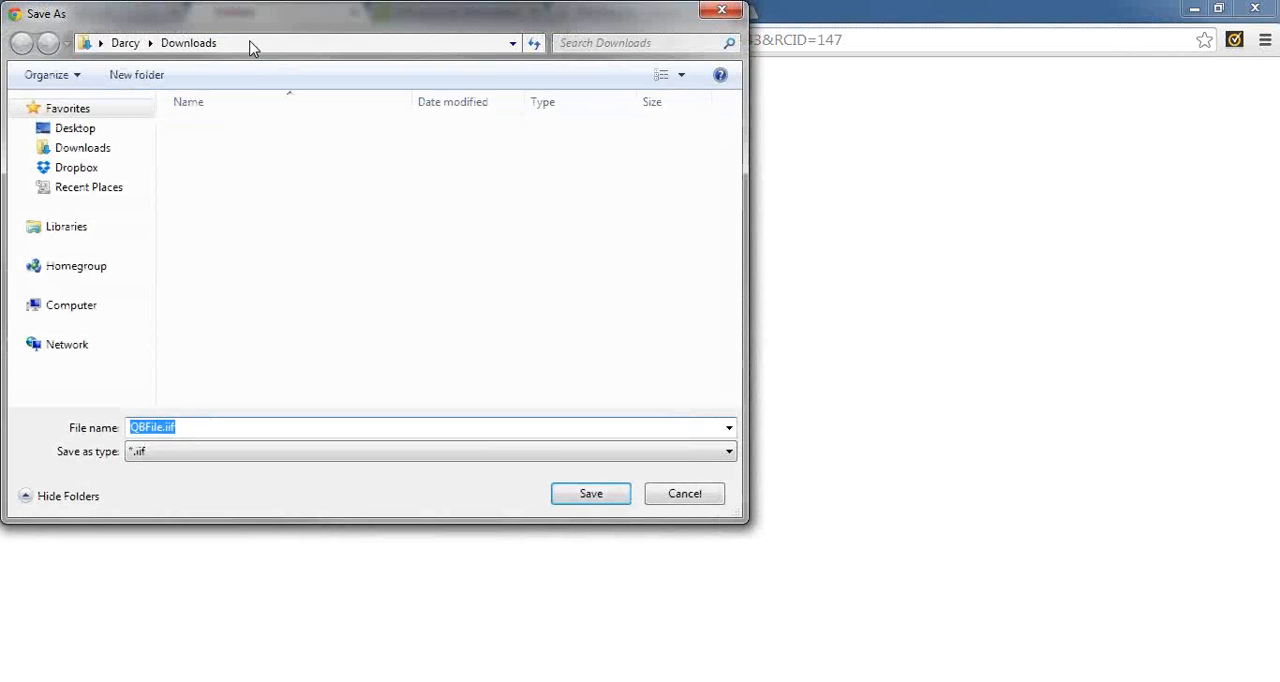
left_click(591, 494)
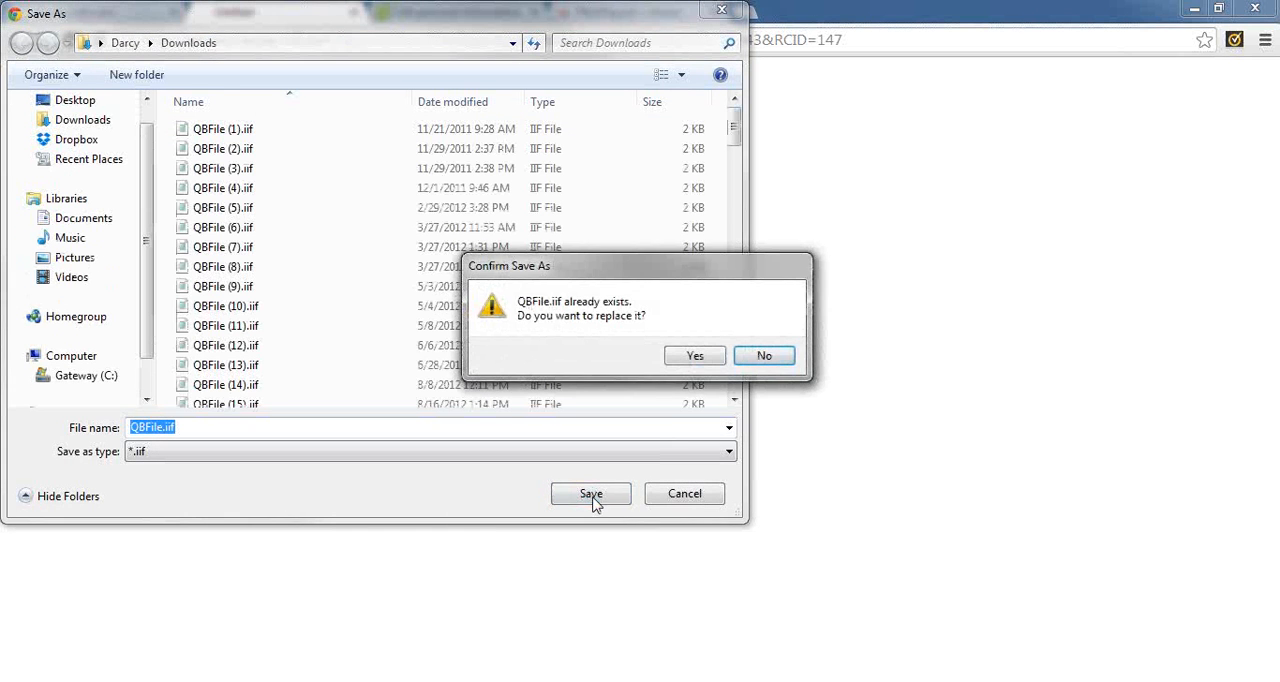
left_click(695, 357)
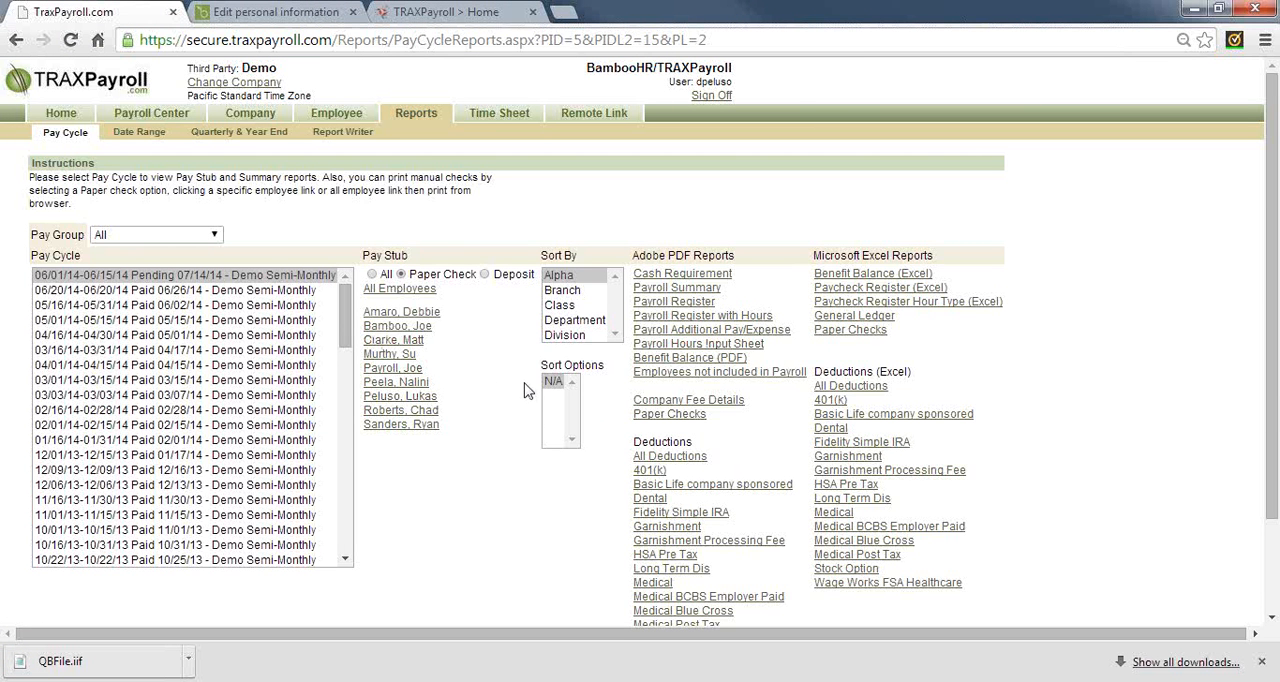
left_click(100, 664)
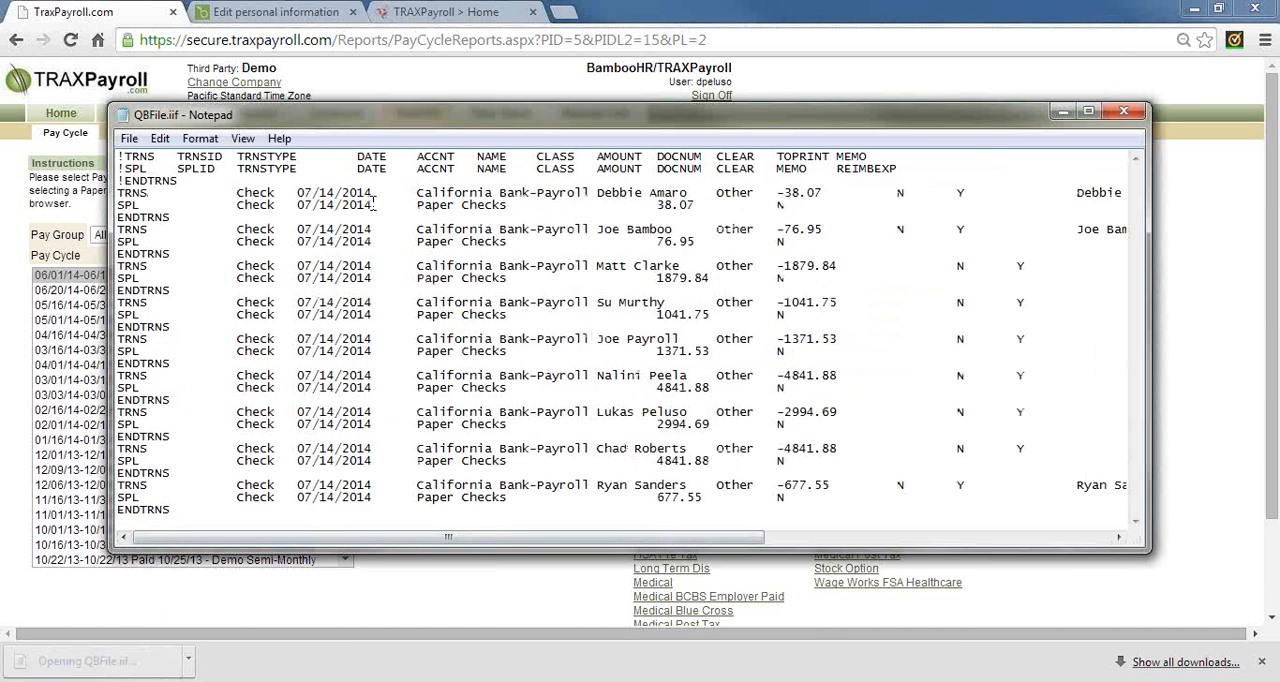
left_click_drag(447, 204, 785, 192)
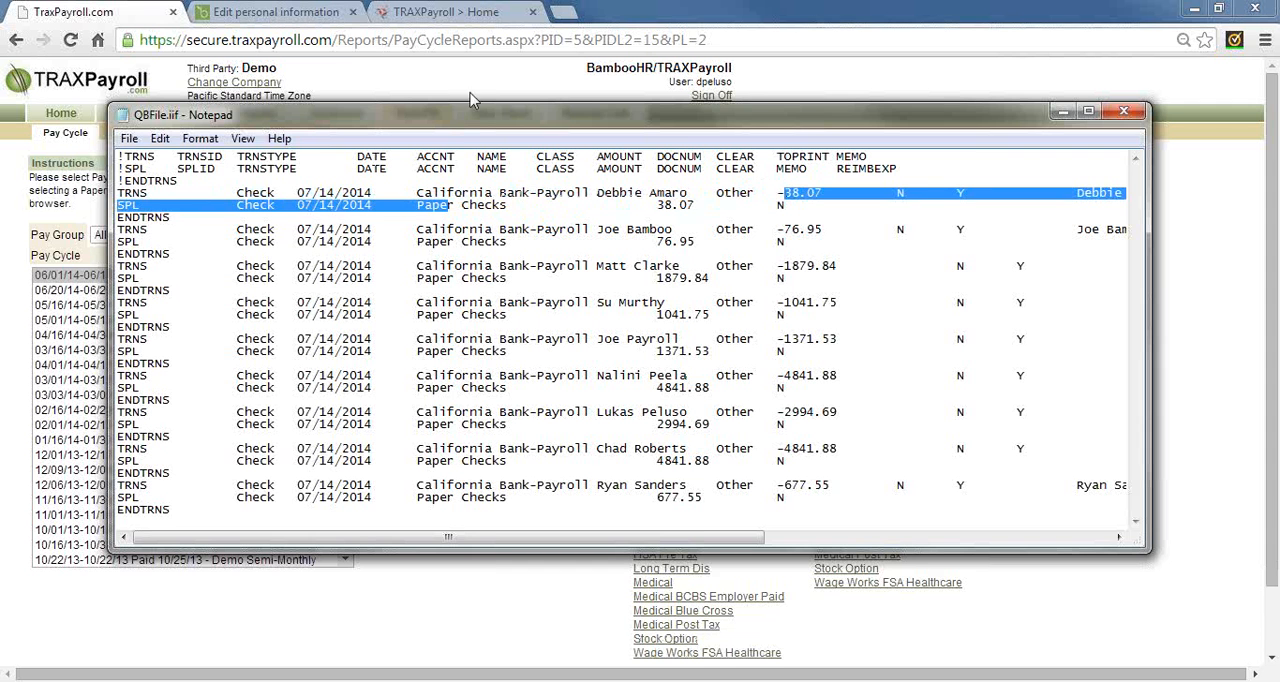
left_click(1125, 113)
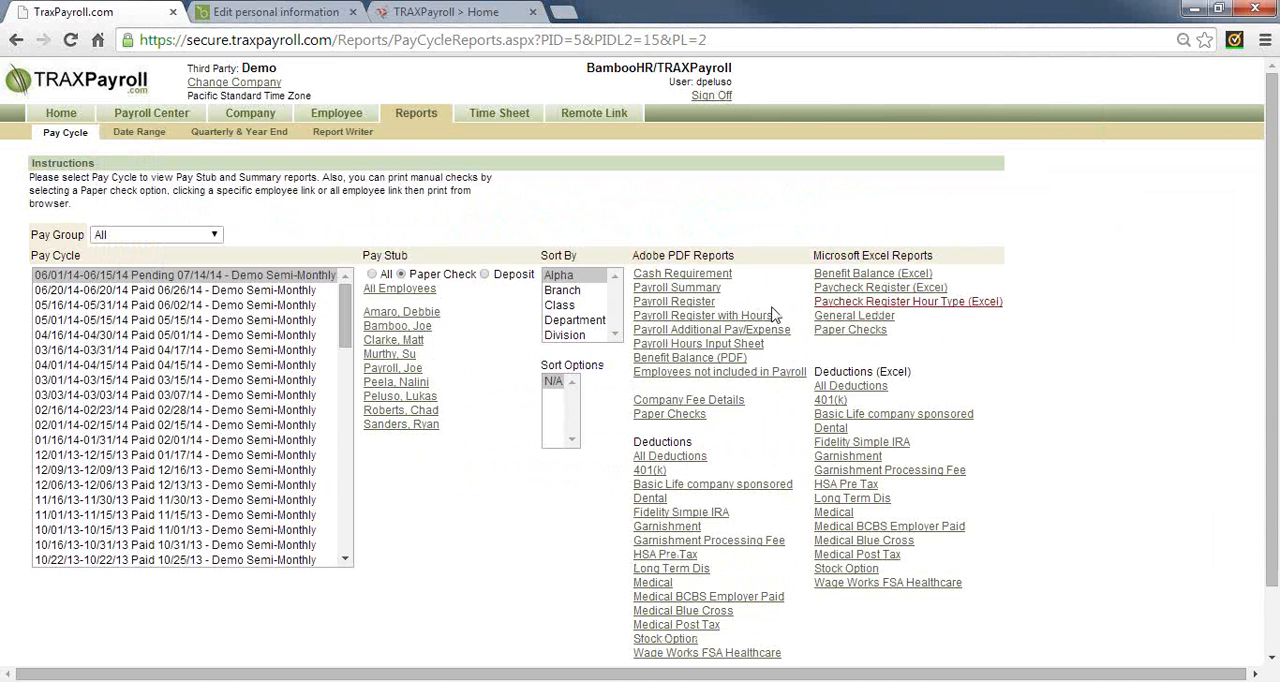
left_click(672, 415)
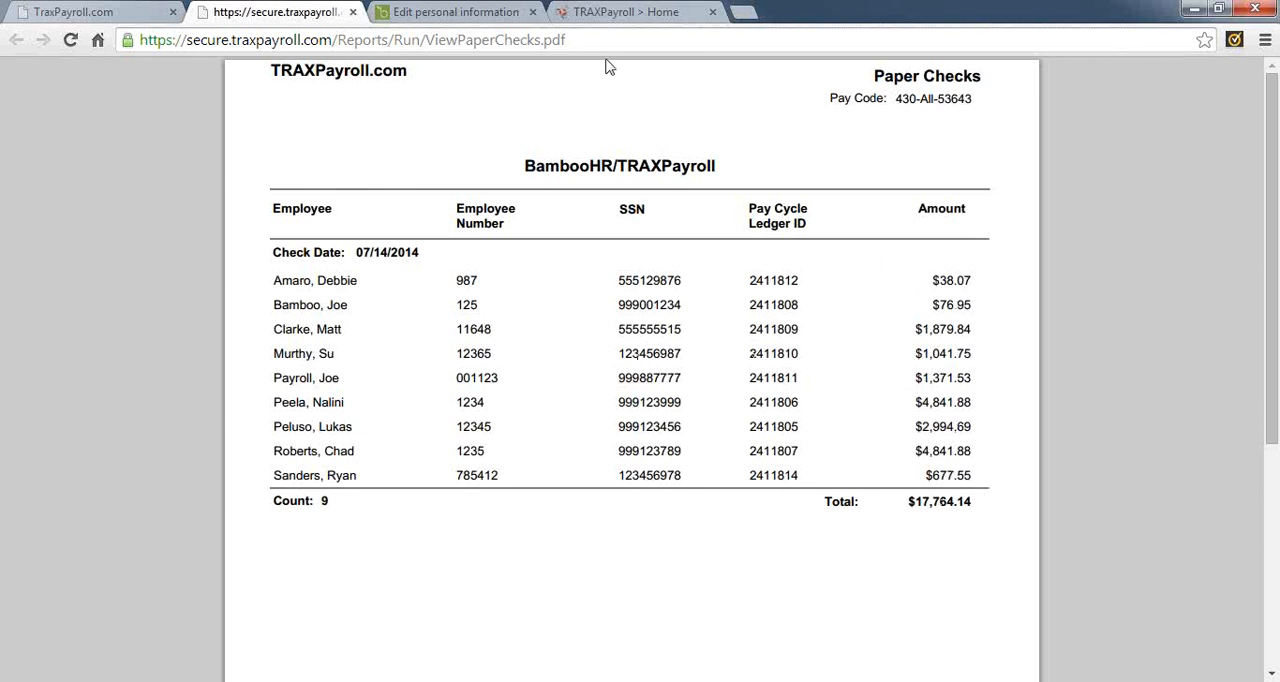
left_click(352, 12)
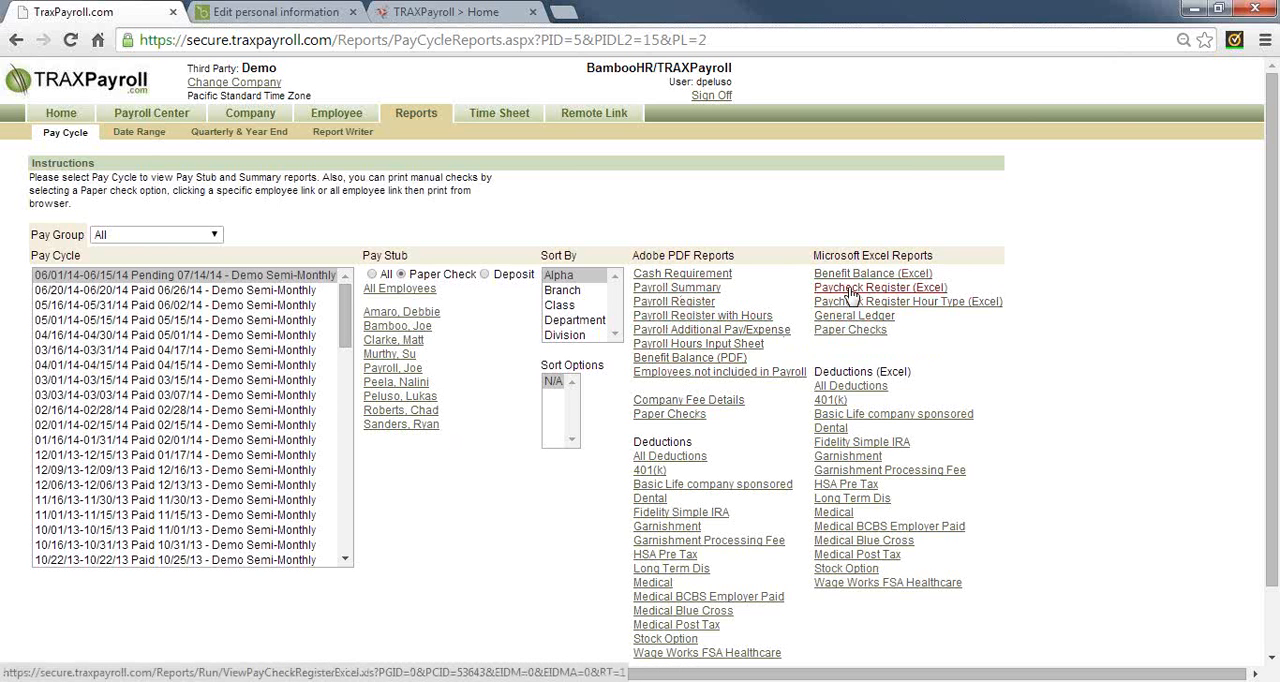
Save the General Ledger export over the existing QBFile.iif, review its contents, and close the file
left_click(855, 316)
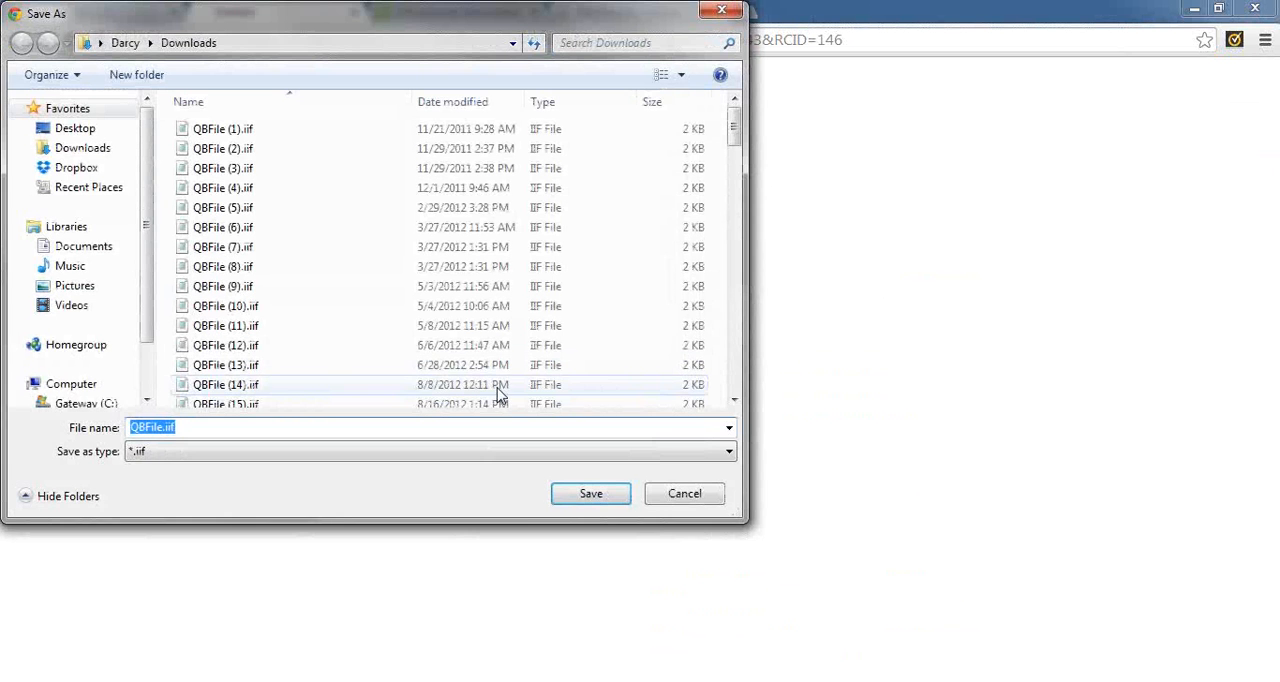
left_click(590, 500)
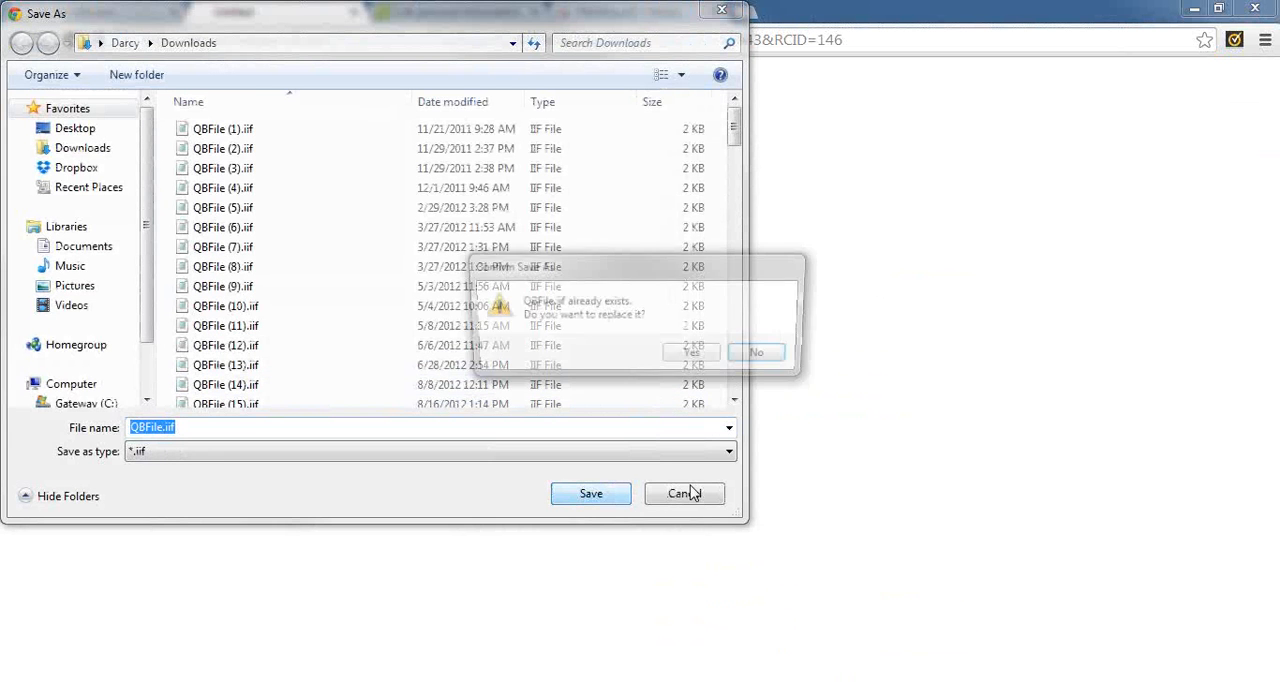
left_click(692, 357)
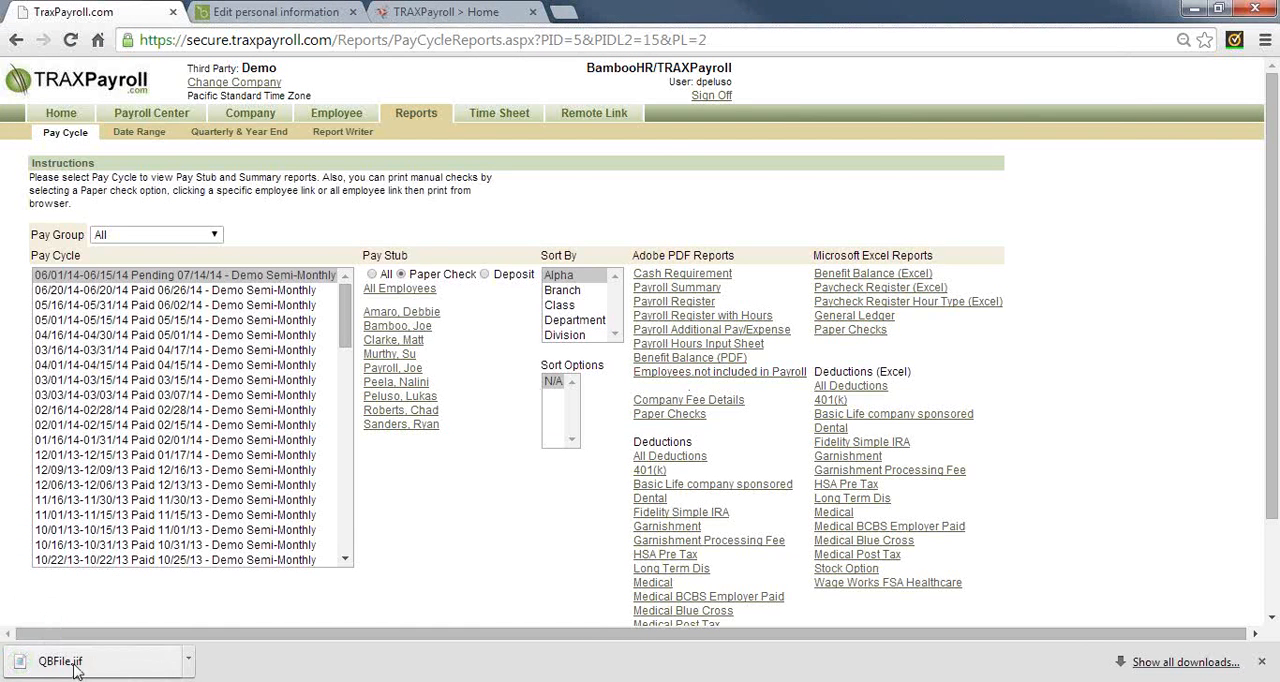
left_click(76, 668)
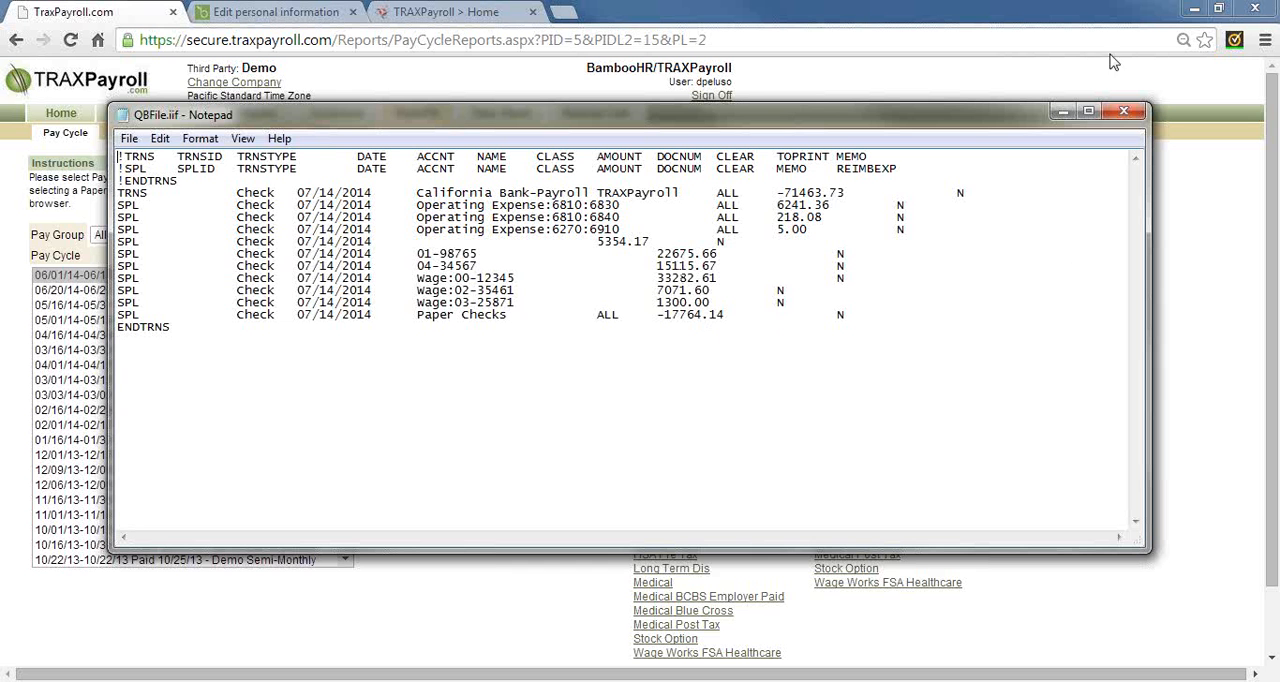
left_click(1130, 112)
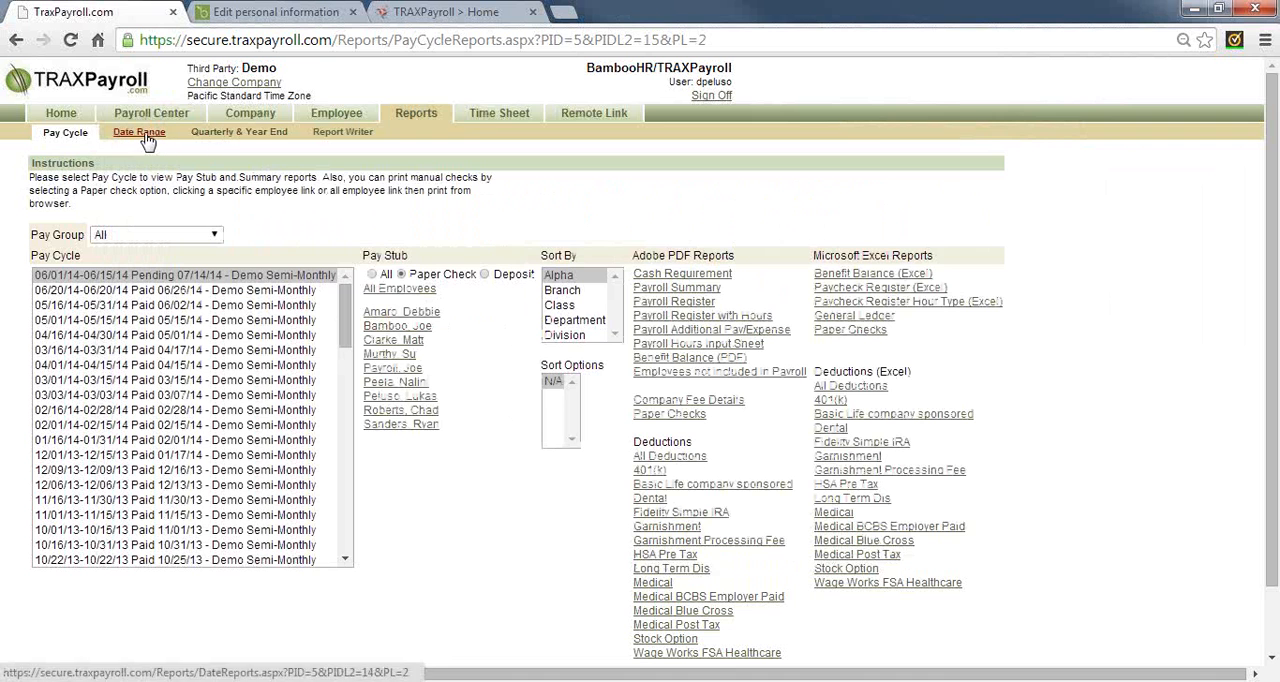
Go to the Date Range reports for 2014, try the periods 1st Quarter, January and July, and select June
left_click(150, 137)
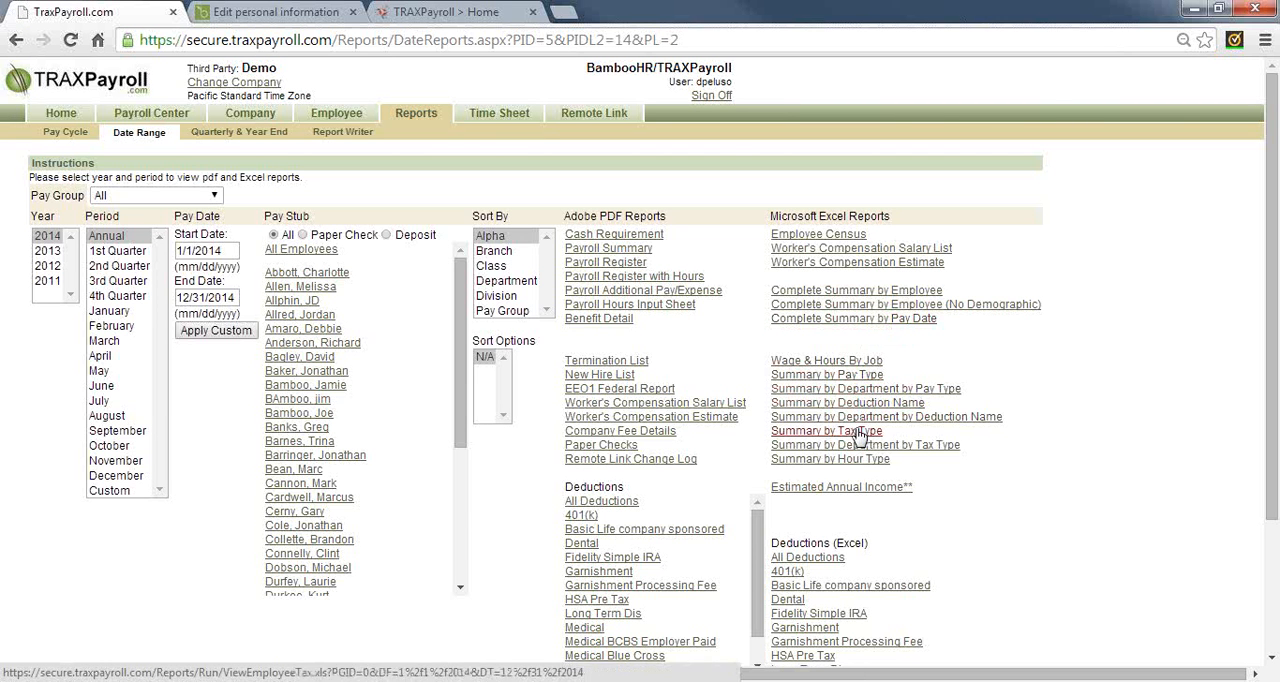
left_click(54, 237)
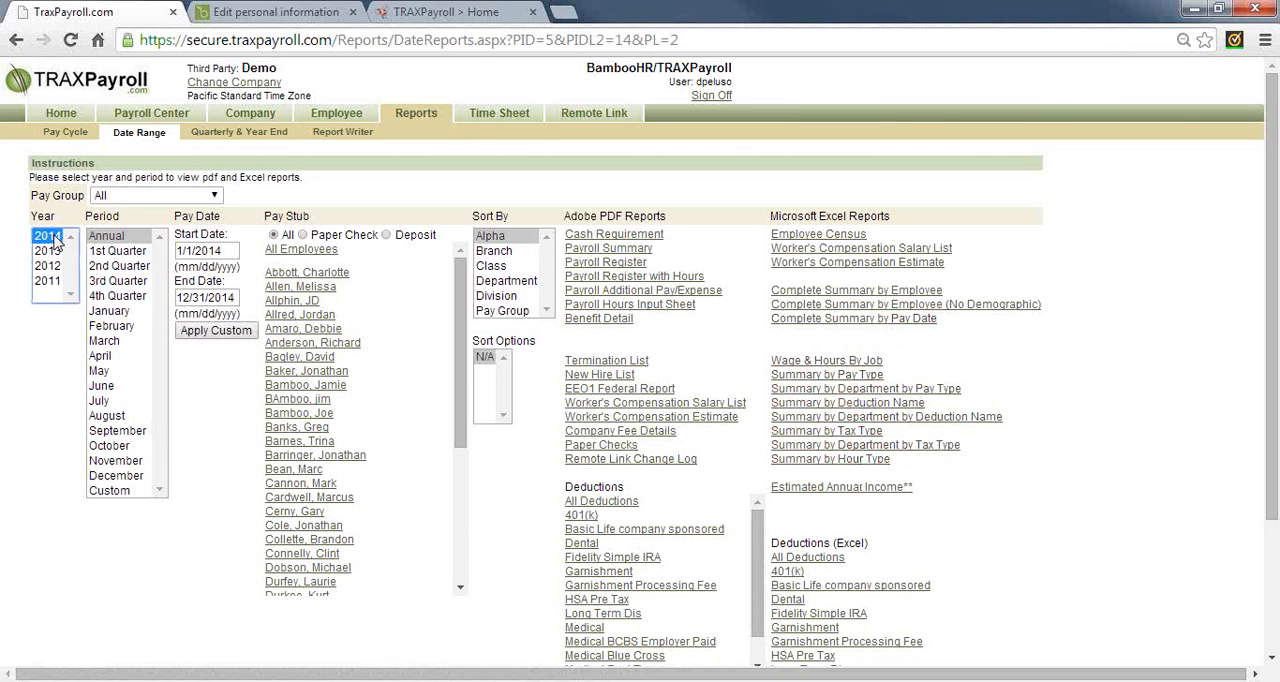
left_click(120, 253)
left_click(112, 312)
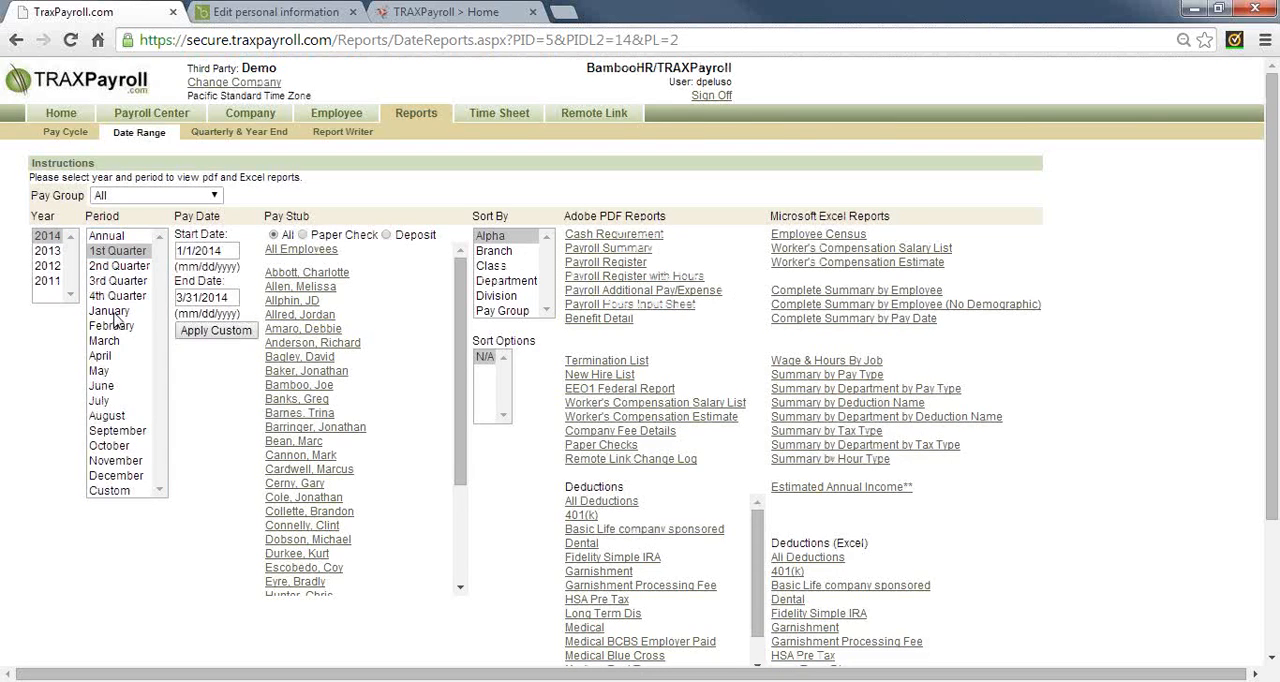
left_click(215, 252)
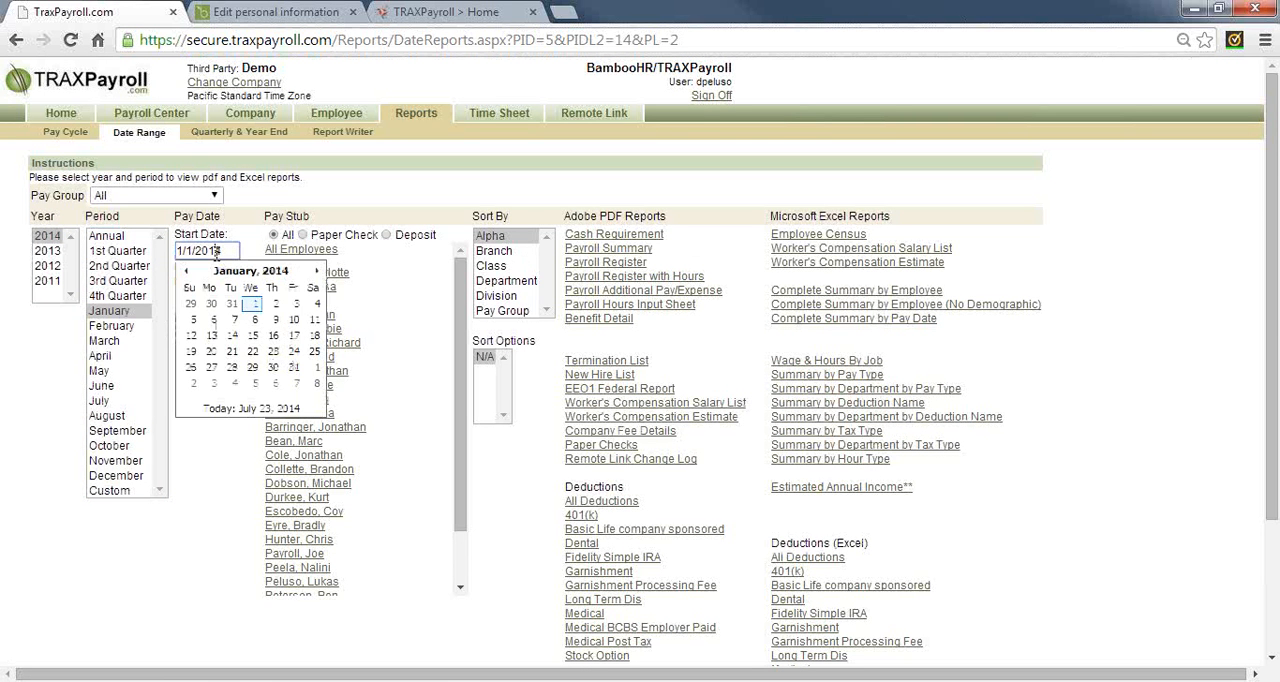
left_click(104, 401)
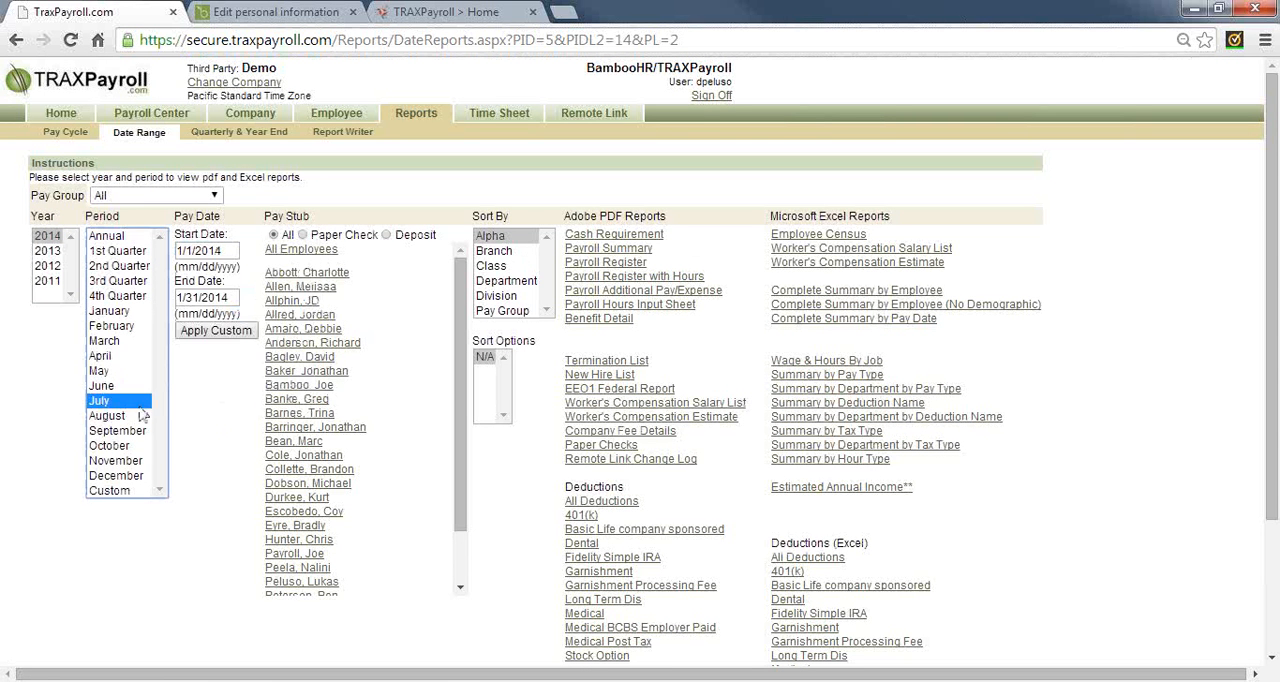
left_click(105, 386)
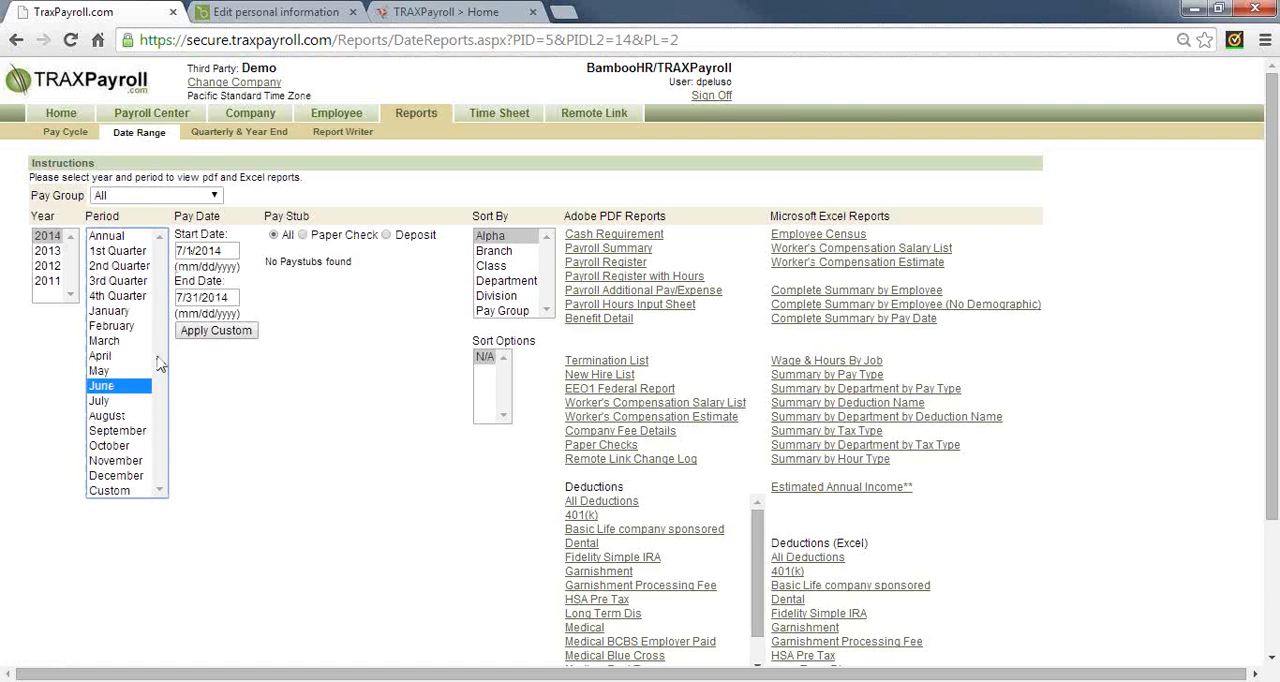
Apply a custom pay date range from 06/16/2014 to 6/30/2014 to the reports
left_click(209, 254)
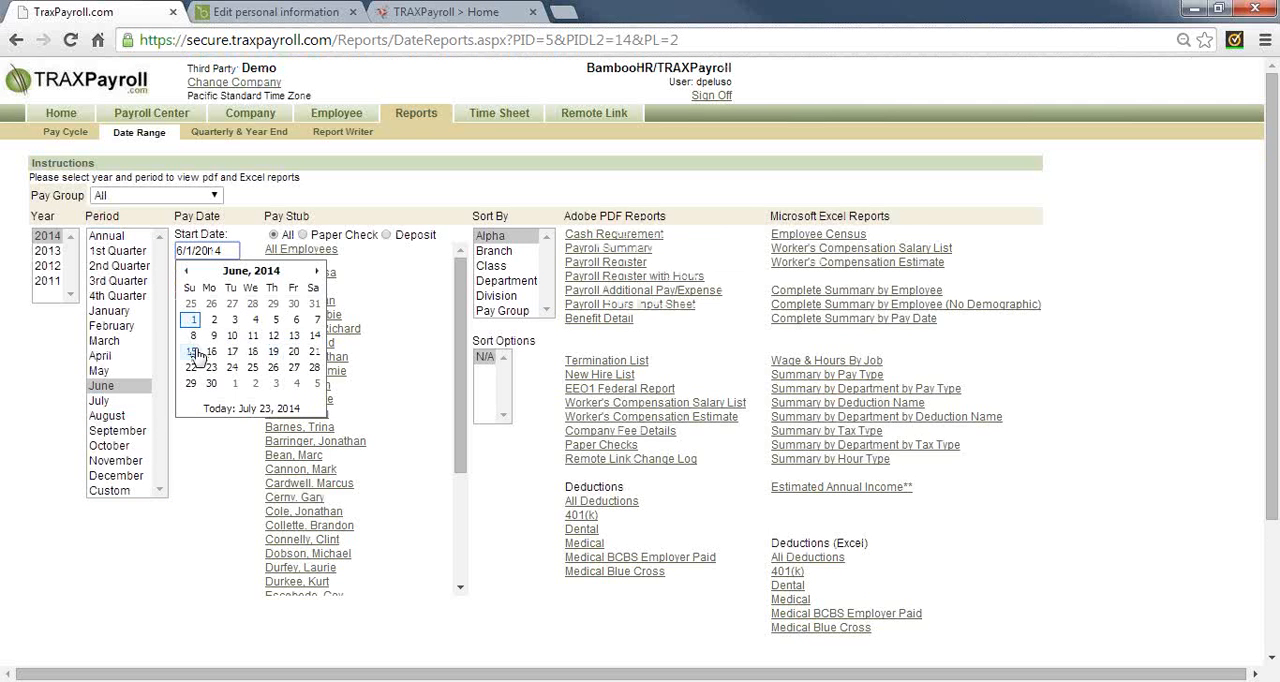
left_click(211, 352)
left_click(212, 297)
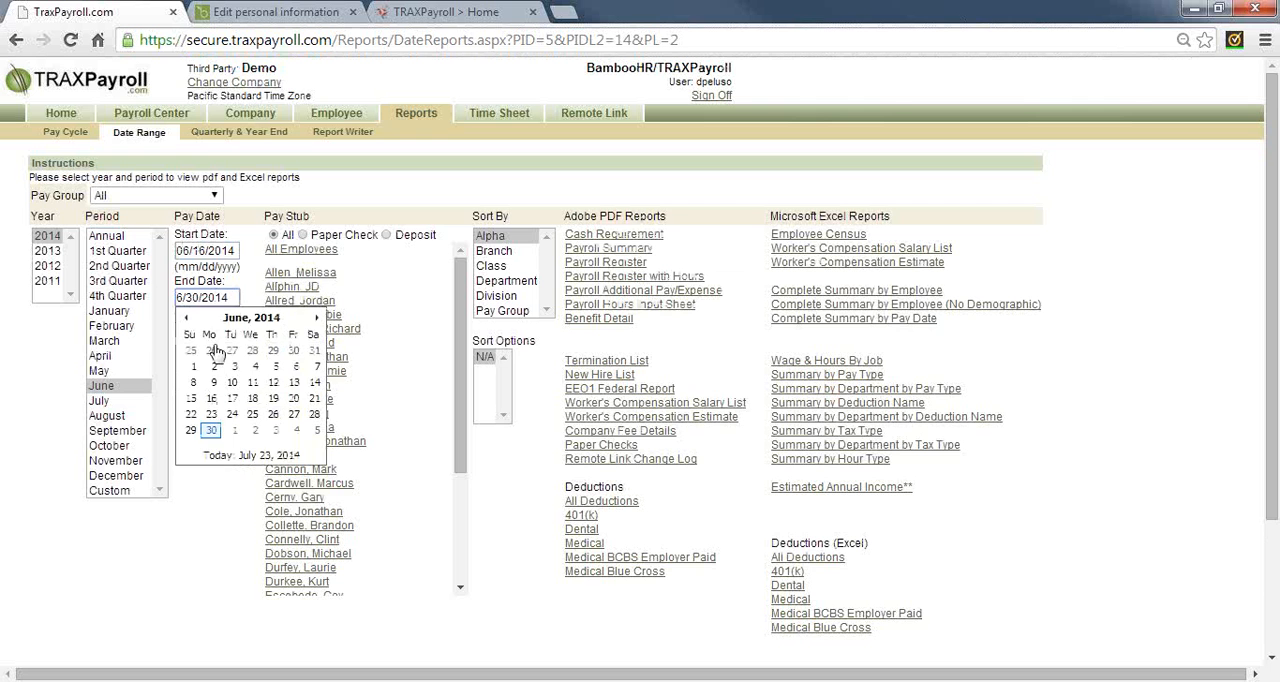
left_click(211, 430)
left_click(231, 333)
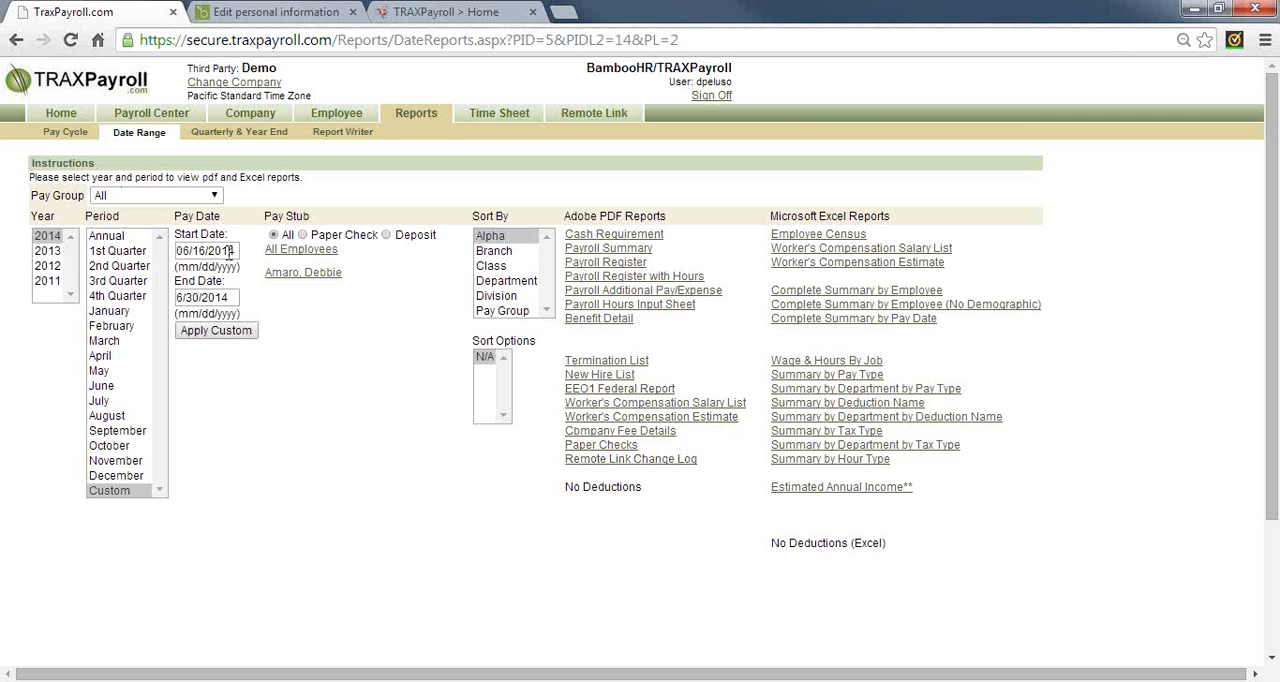
Go to the Quarterly & Year End reports for 2011, view and close the 940 form, and set the duration to Employee Only
left_click(238, 133)
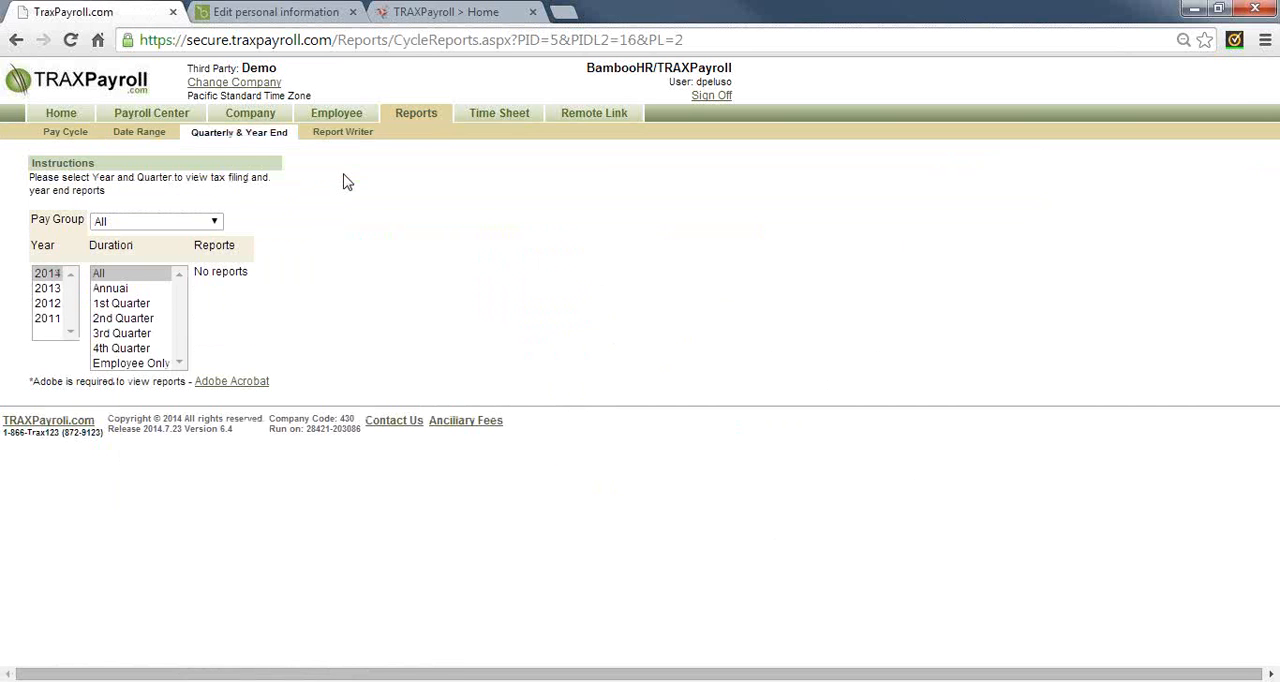
left_click(50, 318)
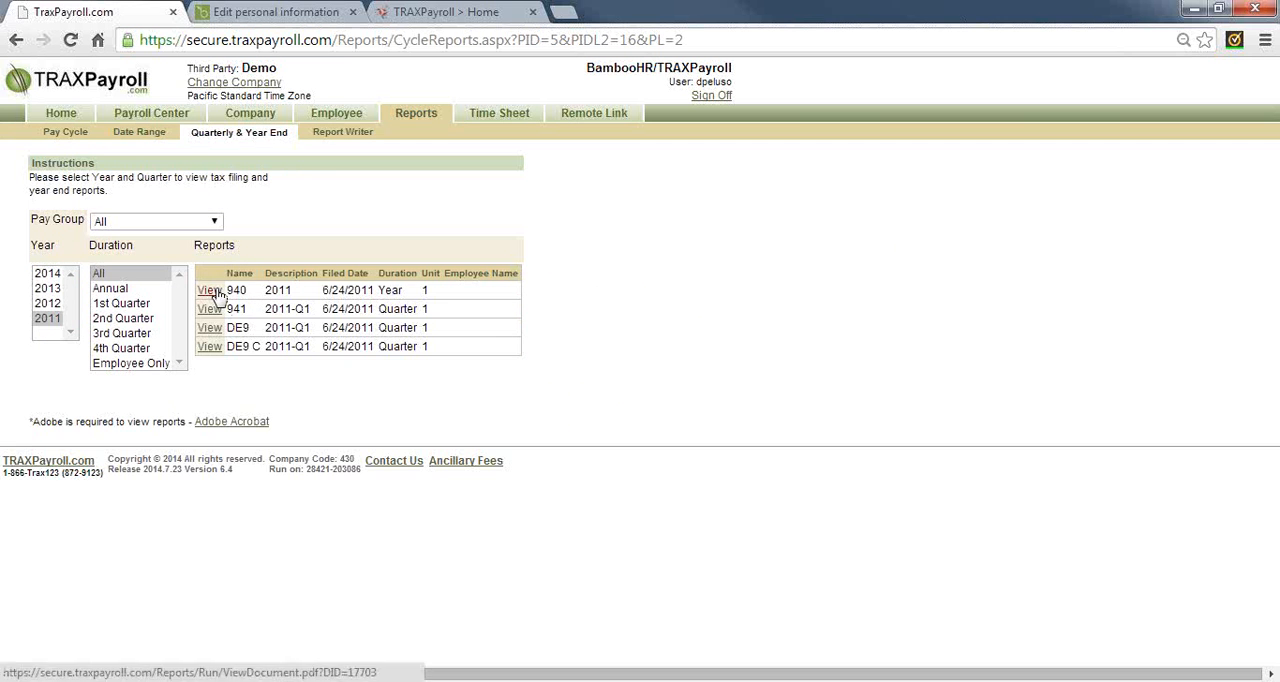
left_click(209, 290)
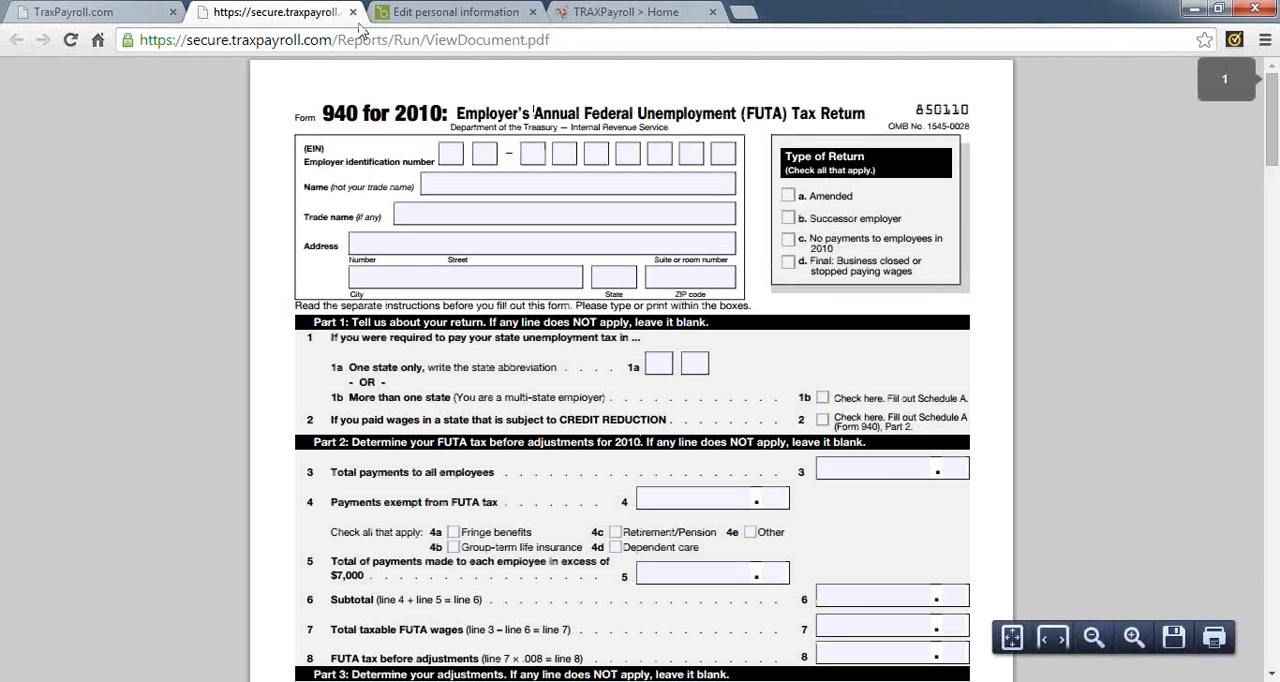
left_click(353, 12)
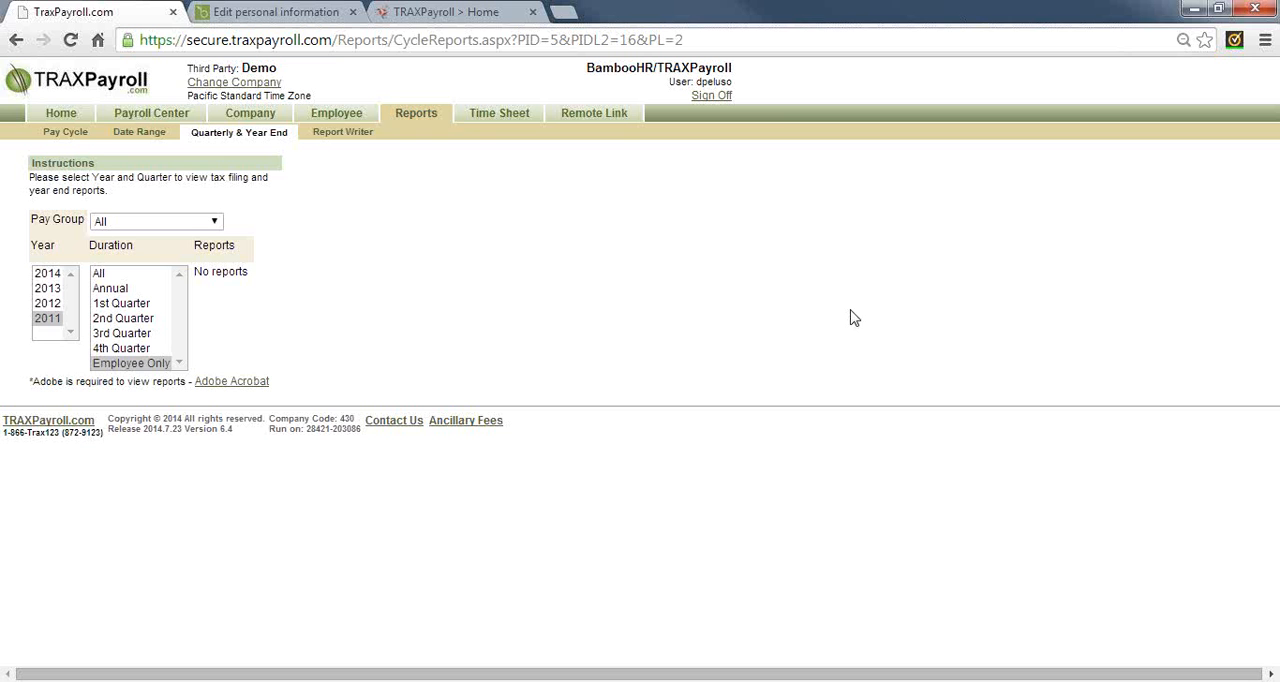
View the saved reports in the Report Writer and go to the Payroll Center
left_click(355, 137)
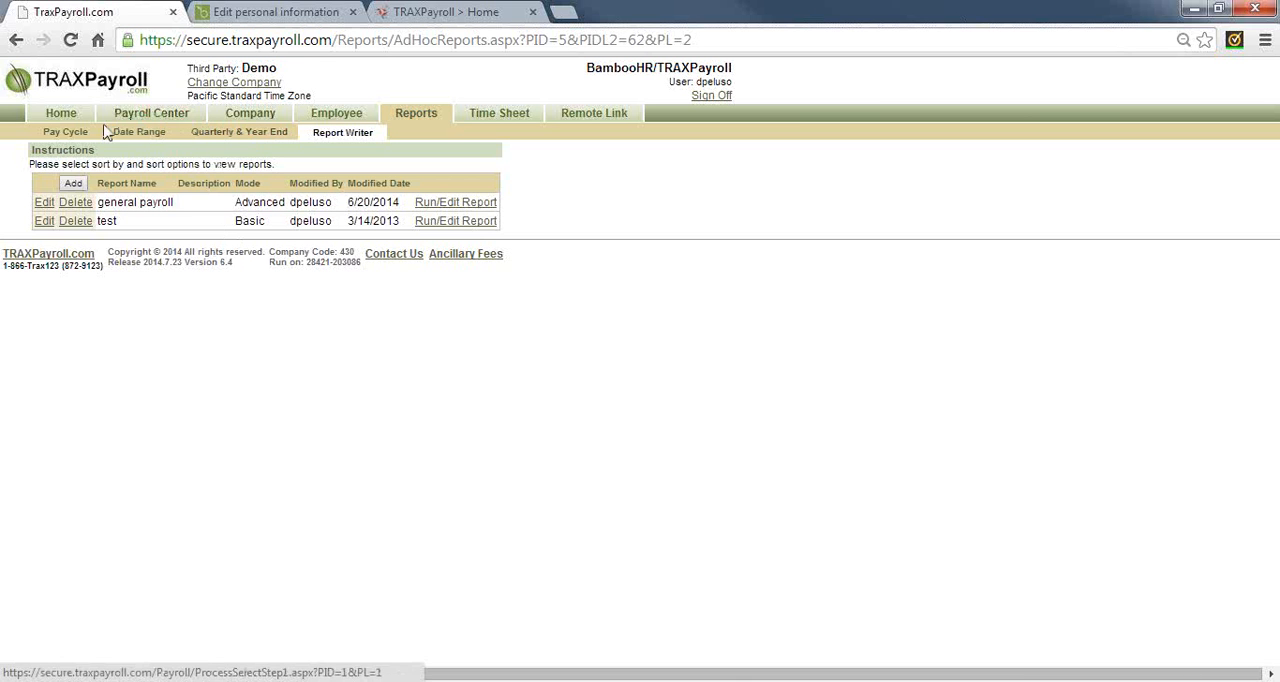
left_click(139, 116)
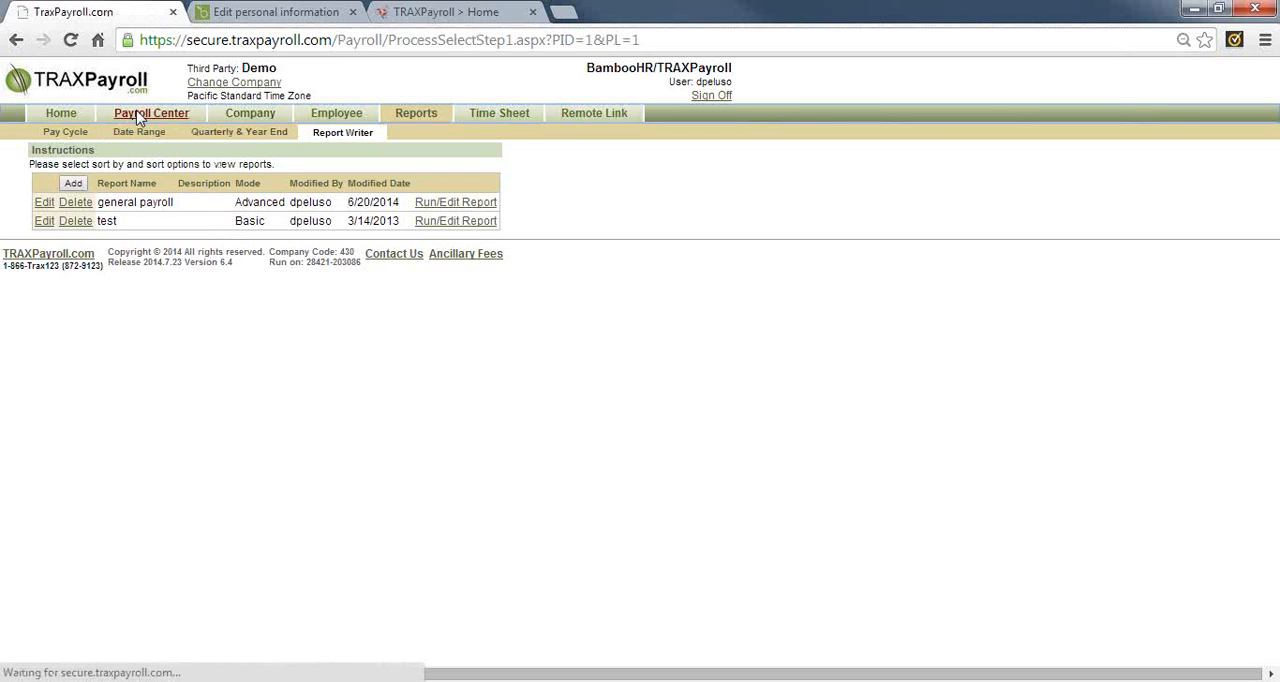